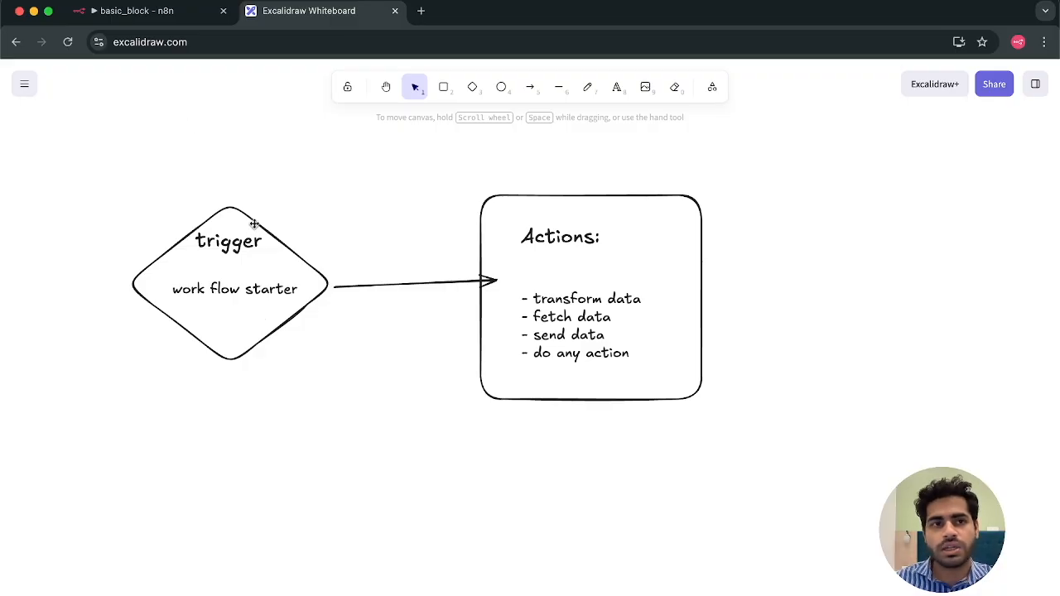
- Switch to the basic_block workflow in n8n and view its Triggers Methods section
click(164, 19)
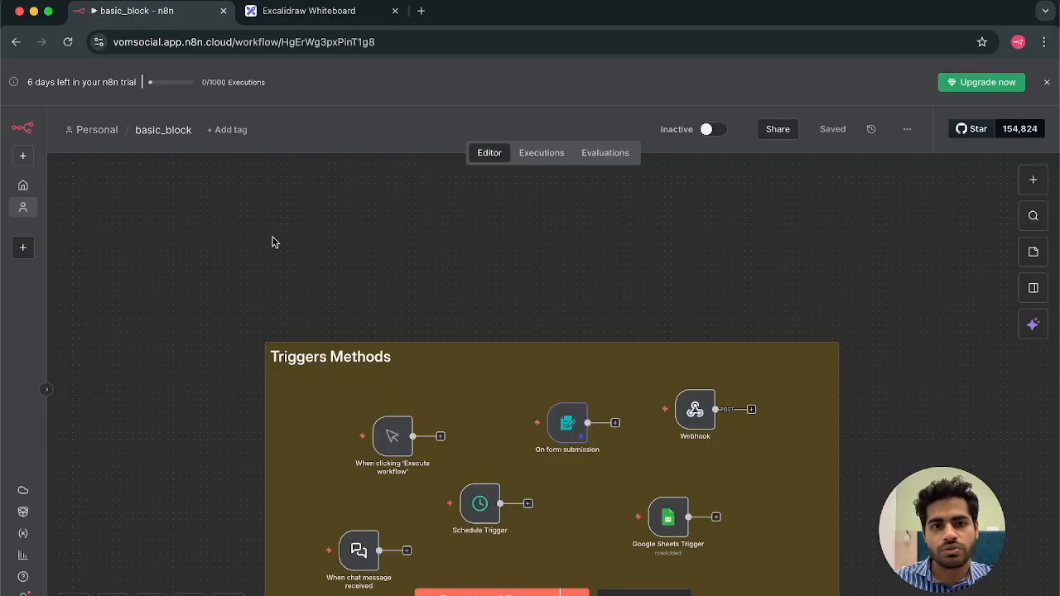
scroll(291, 290, left, 5)
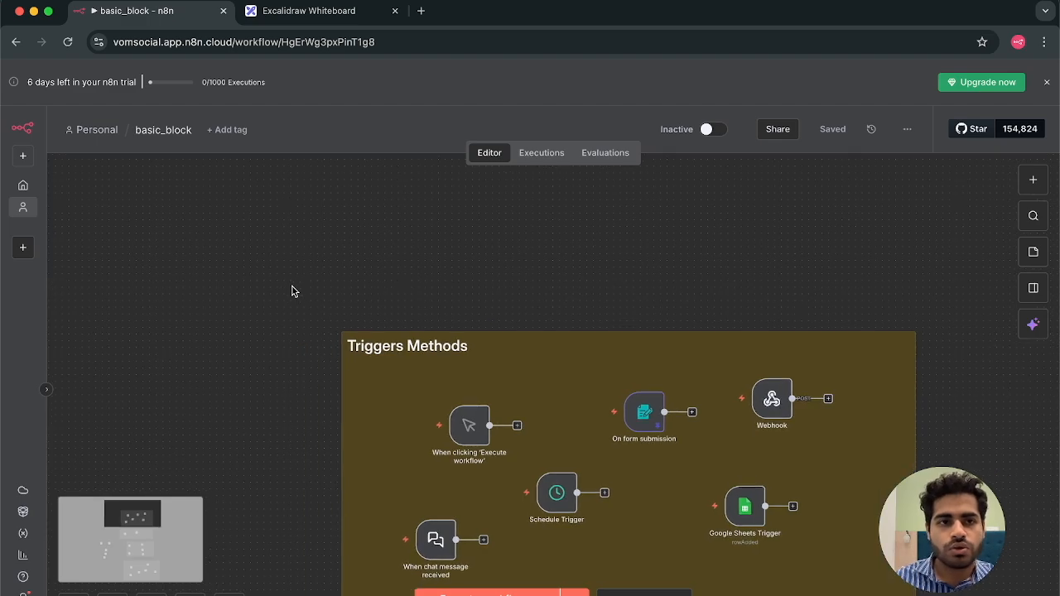
scroll(292, 290, up, 2)
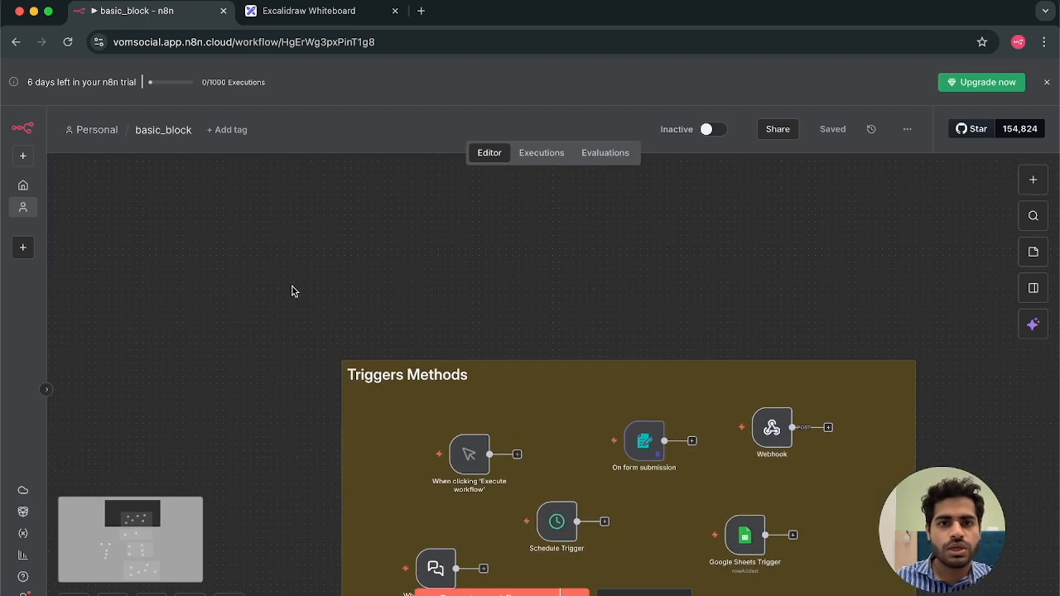
- Open the n8n Workflows overview in a new browser tab and create a new workflow
click(421, 11)
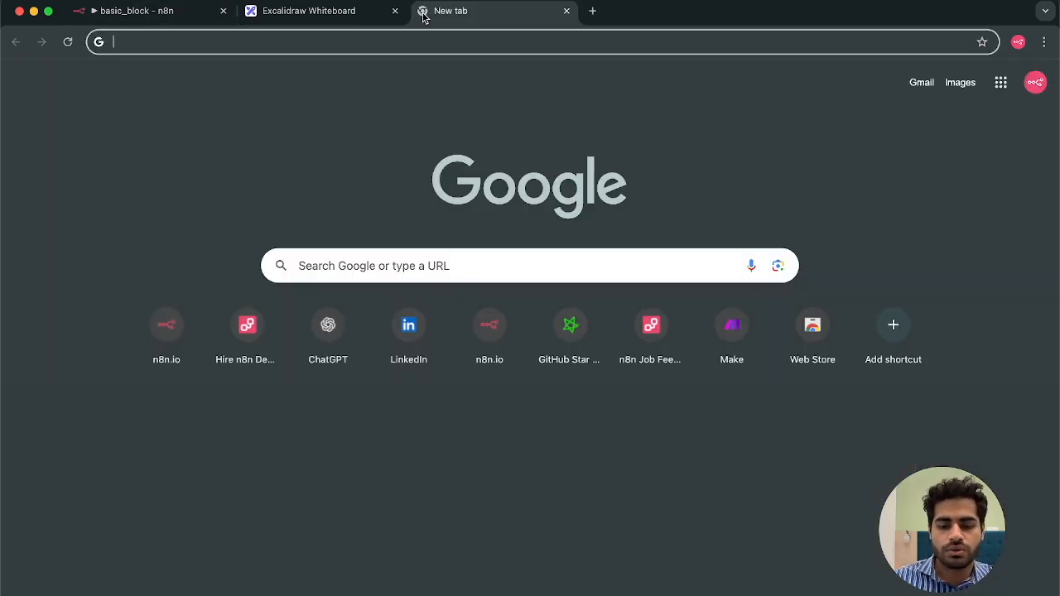
text(n8n)
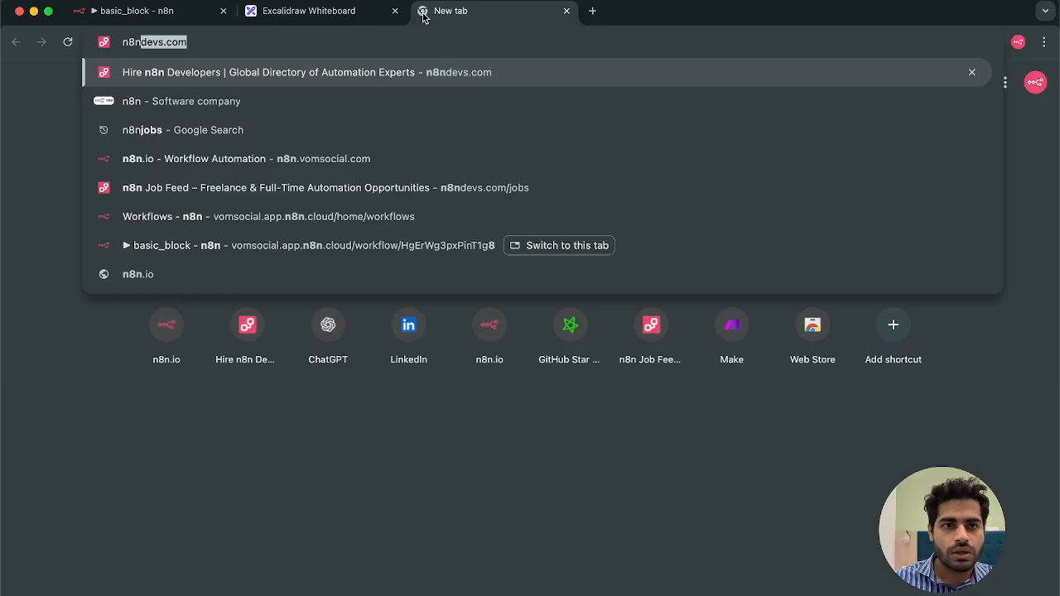
click(277, 219)
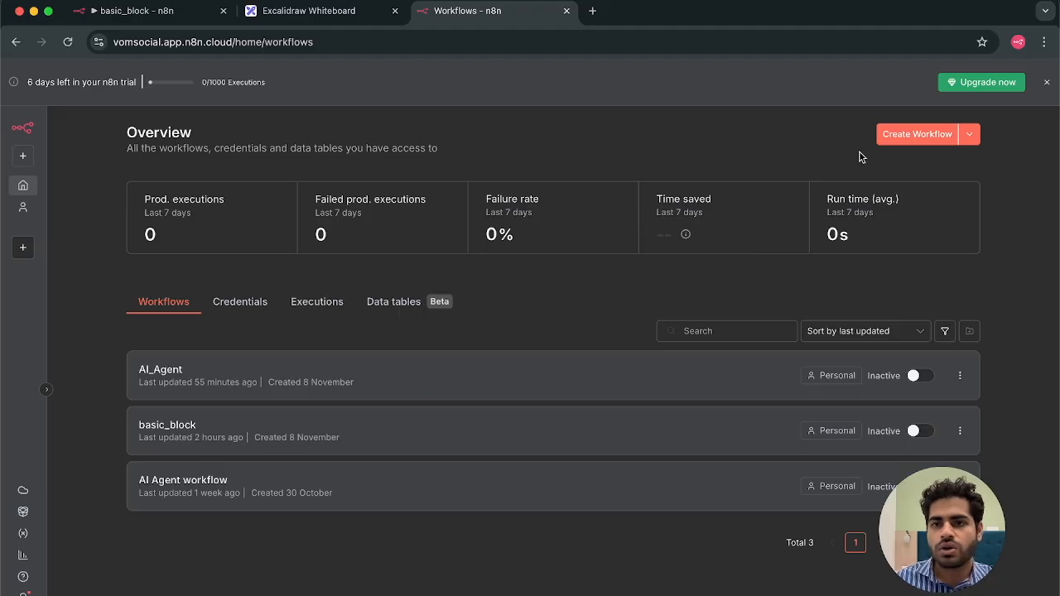
click(888, 138)
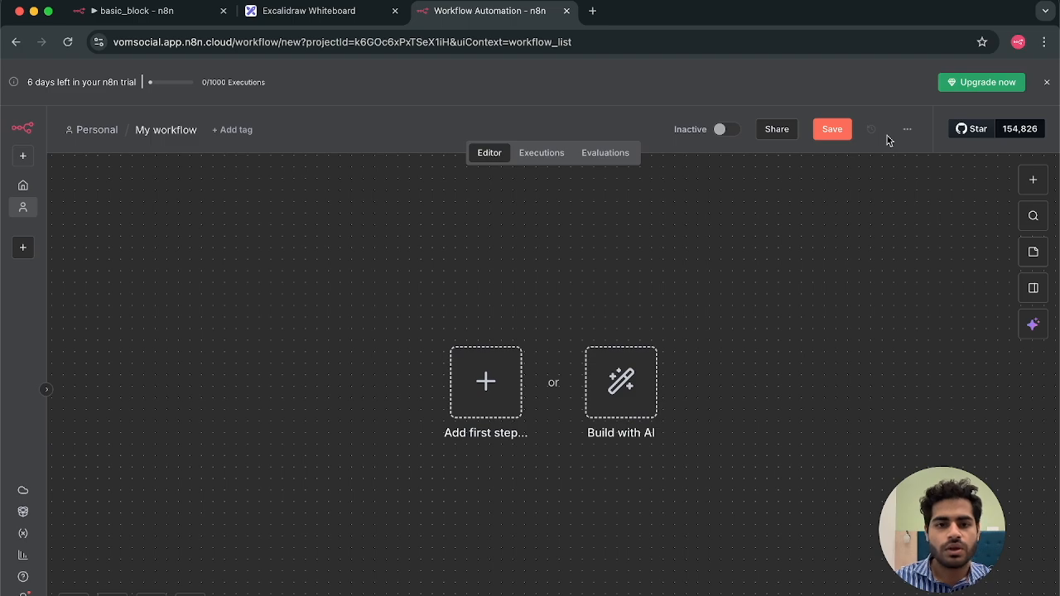
- Generate the workflow with the AI builder from the suggested Pizza delivery chatbot prompt and dismiss the error notification
click(620, 389)
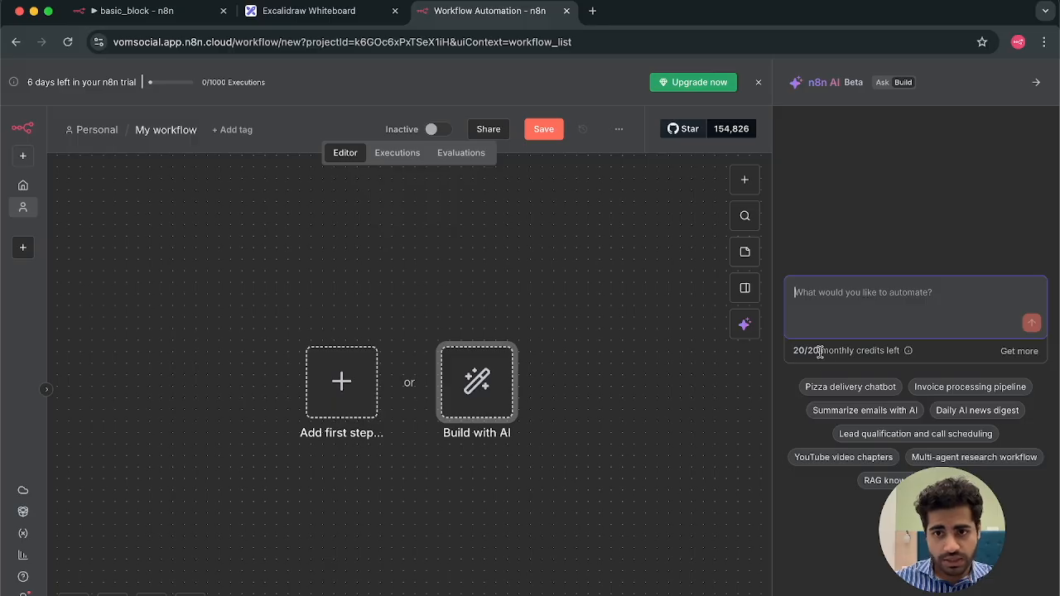
click(862, 396)
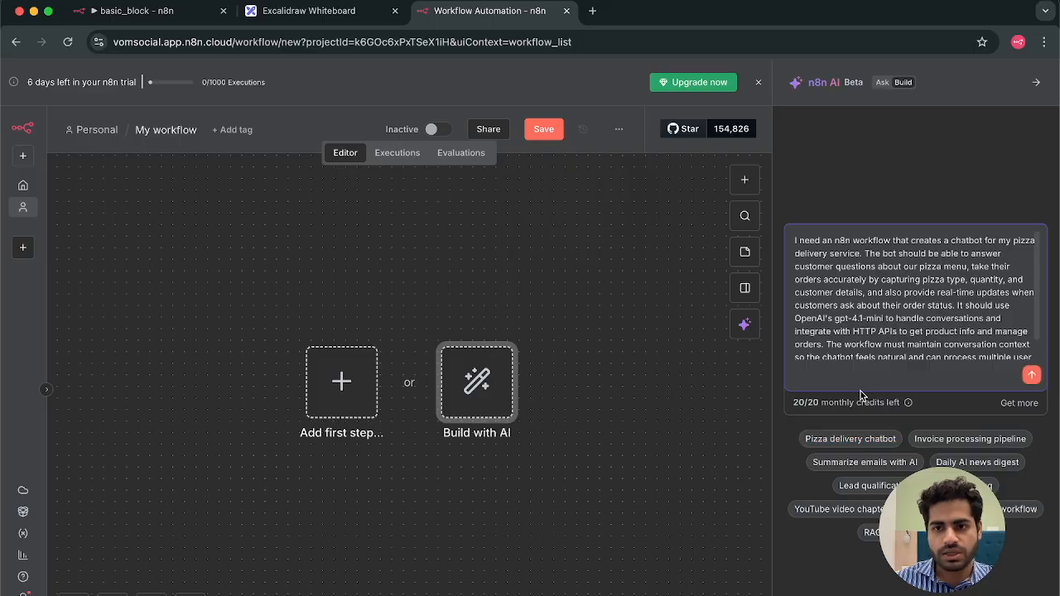
click(1031, 377)
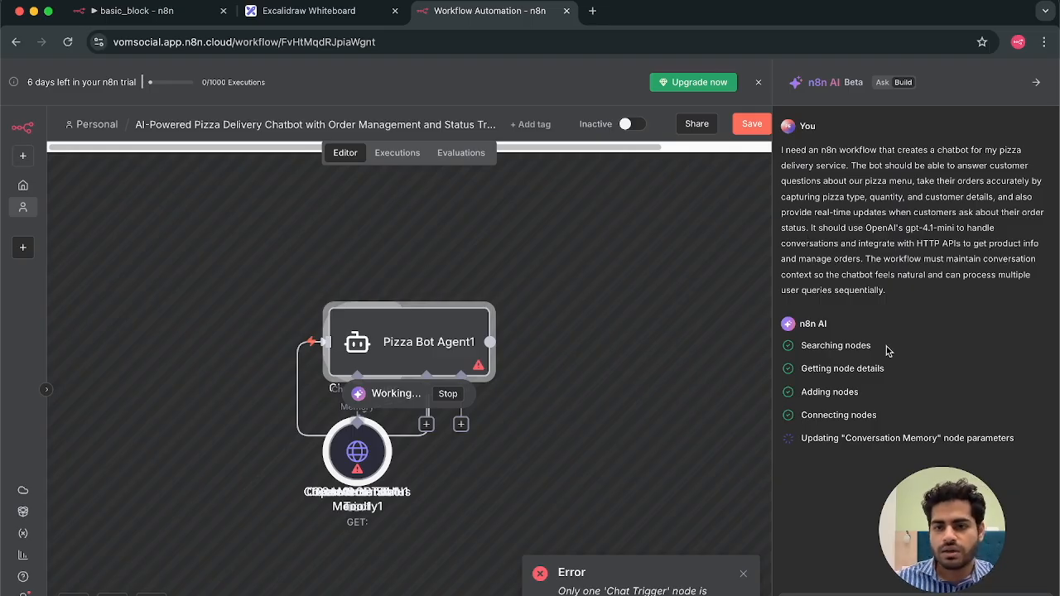
drag(398, 344, 410, 332)
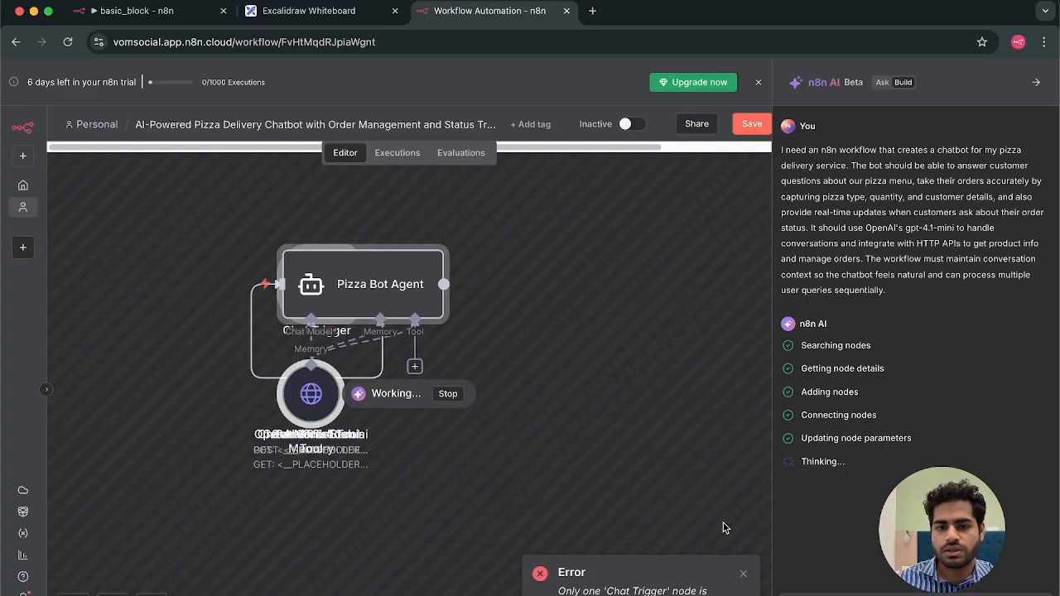
click(743, 573)
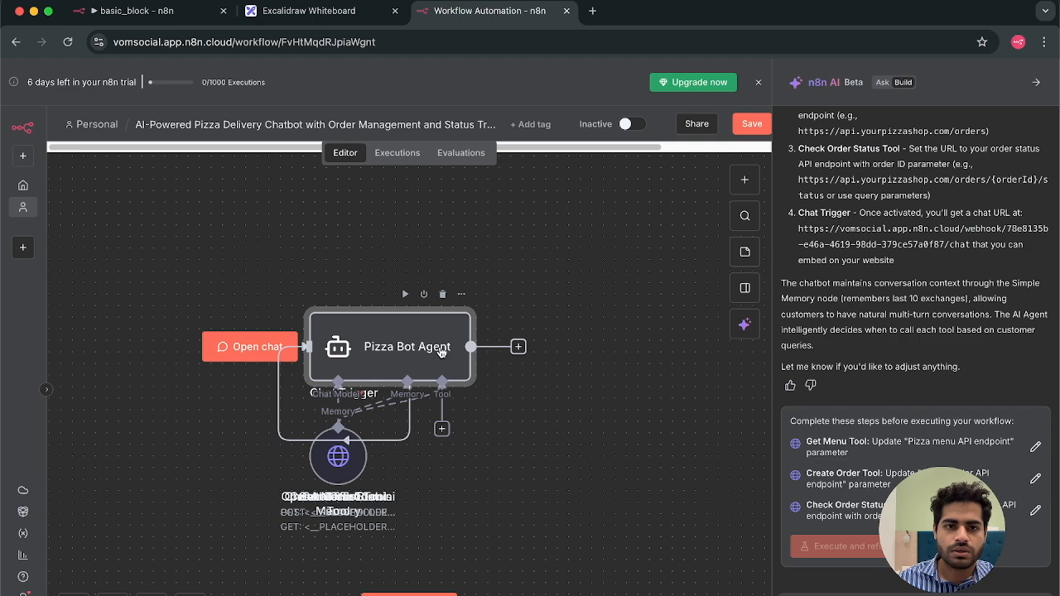
- Spread out the overlapping nodes, placing the Pizza Bot Agent above its memory and tool nodes and the Chat Trigger level to its left
drag(409, 323, 538, 242)
drag(348, 451, 613, 482)
drag(321, 462, 482, 506)
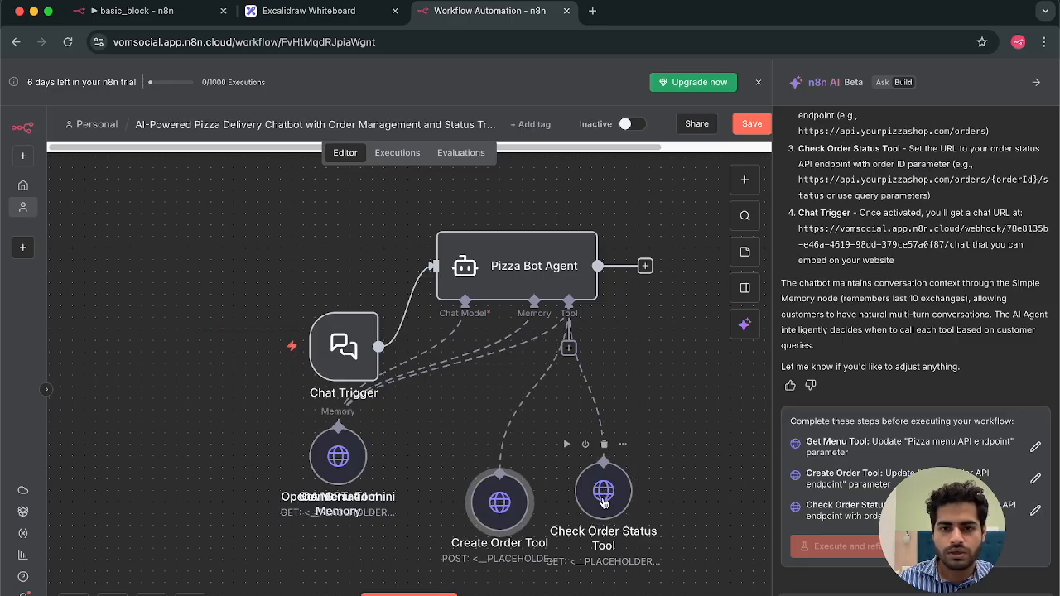
drag(602, 495, 705, 516)
drag(493, 503, 632, 549)
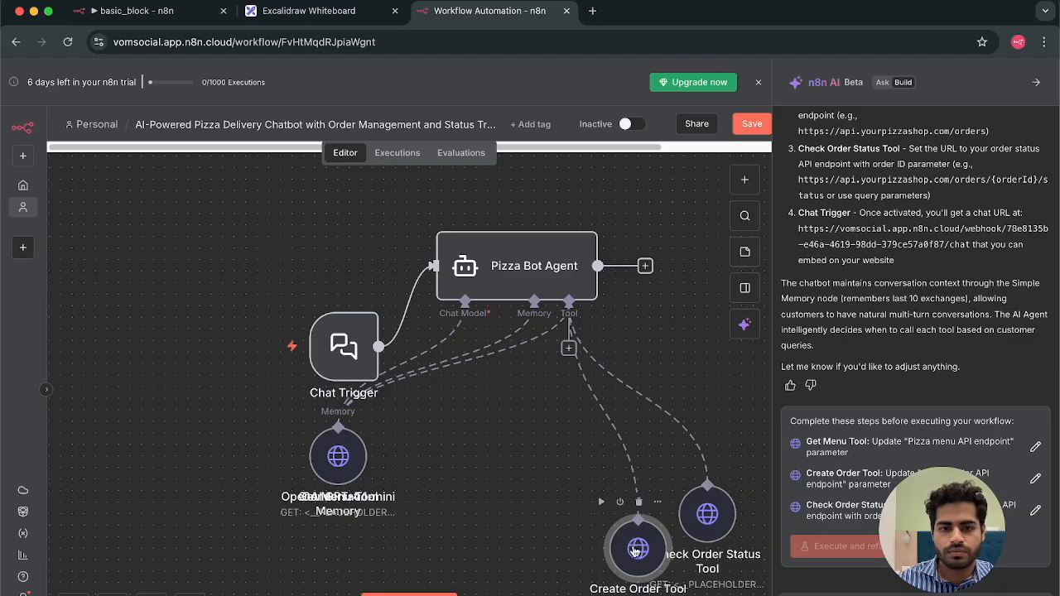
drag(337, 474, 532, 550)
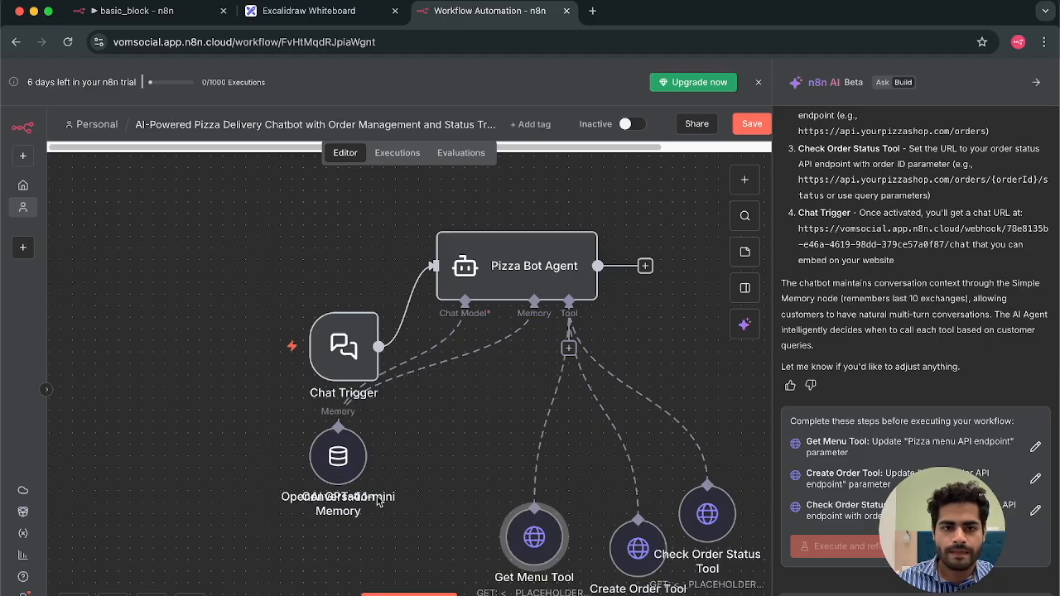
drag(344, 471, 459, 538)
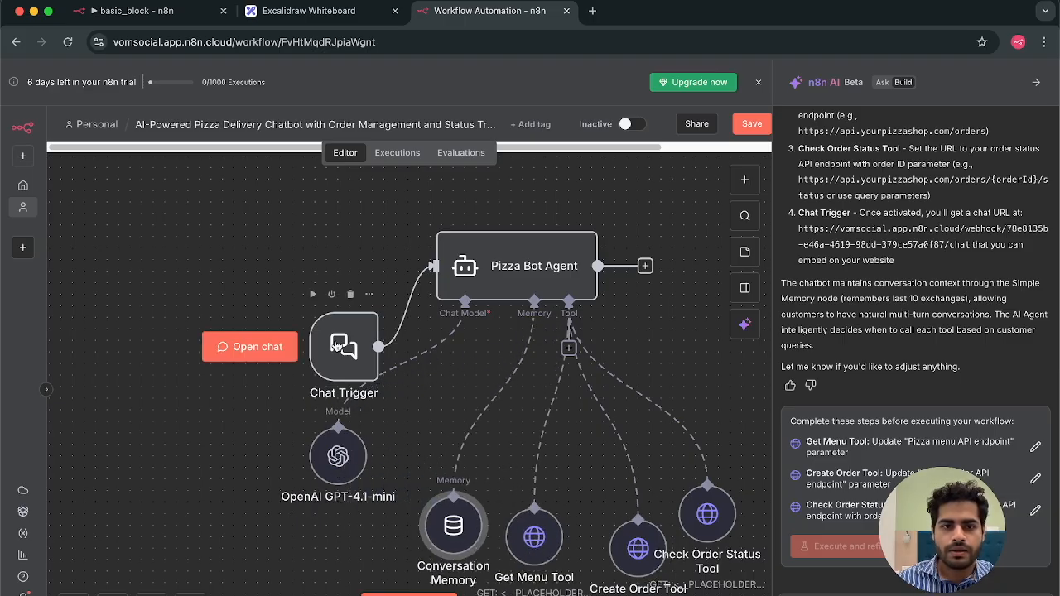
drag(336, 346, 197, 266)
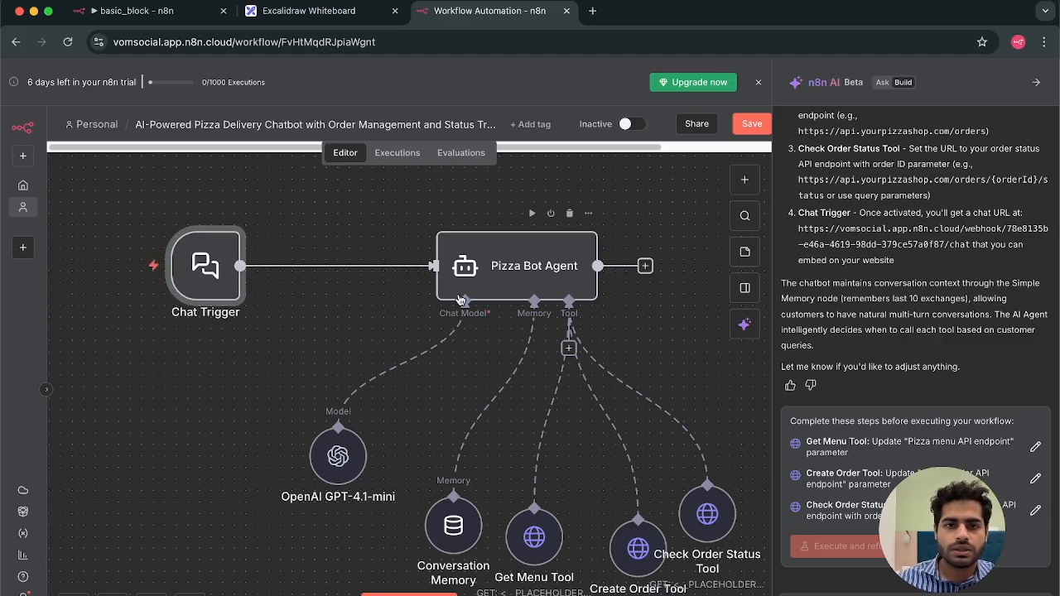
- Examine the Get Menu Tool node's description and request parameters, and return to the canvas
scroll(459, 388, down, 2)
scroll(459, 388, right, 1)
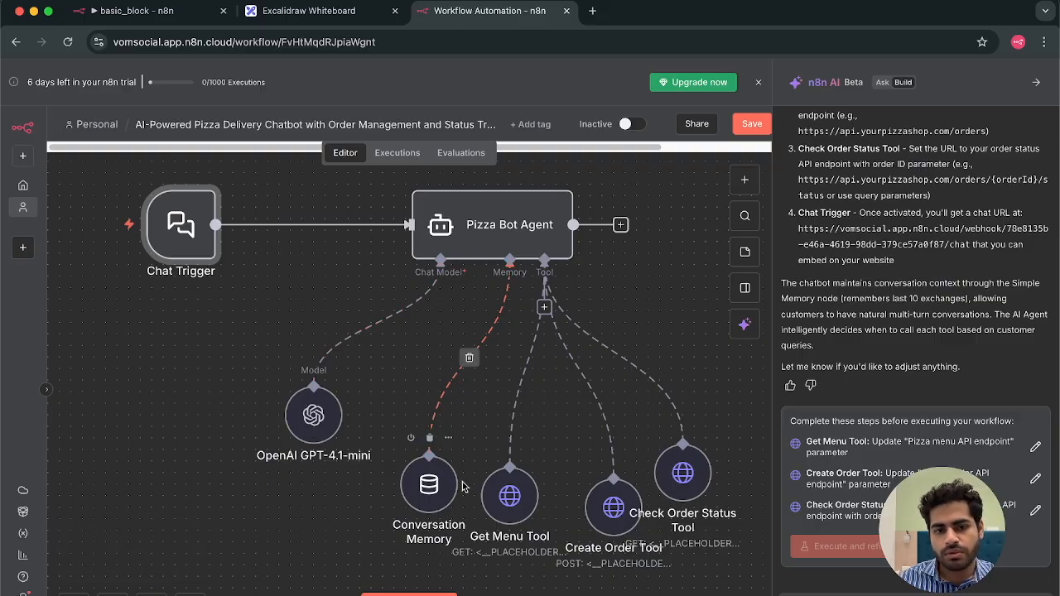
double_click(509, 501)
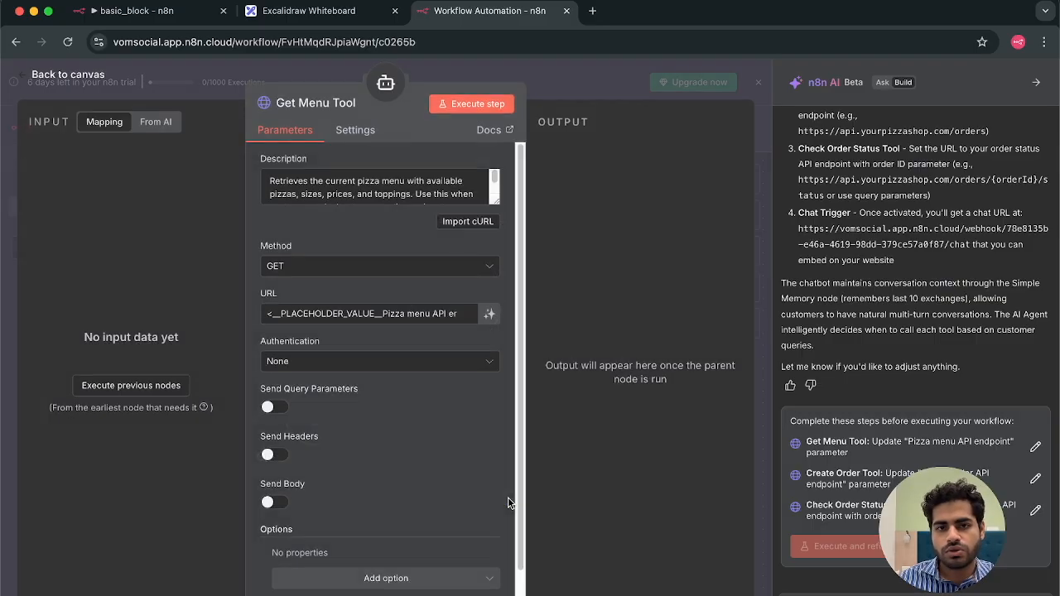
scroll(433, 472, down, 2)
scroll(432, 472, up, 2)
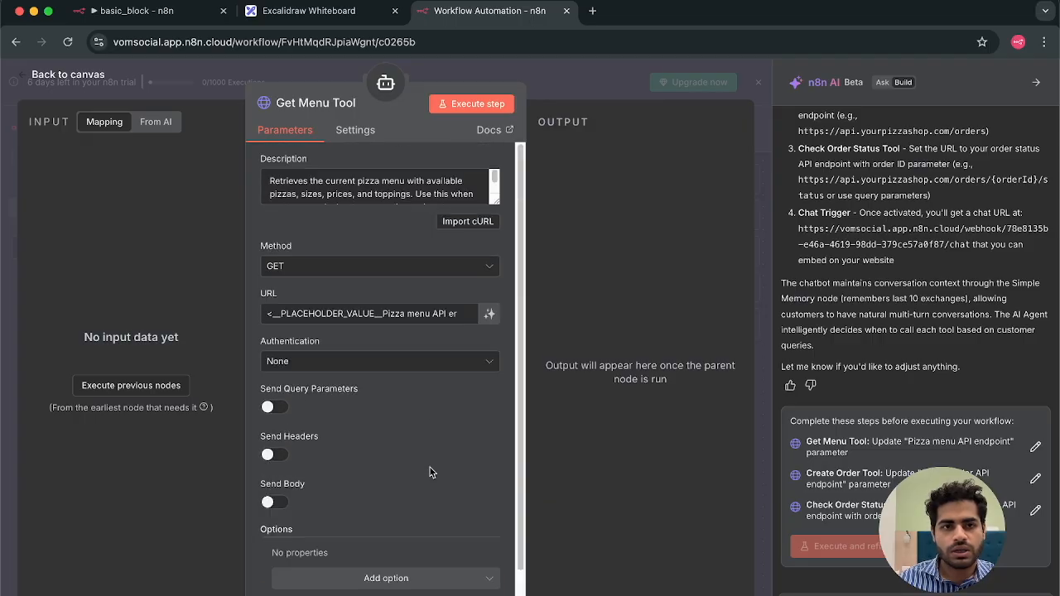
scroll(407, 188, down, 2)
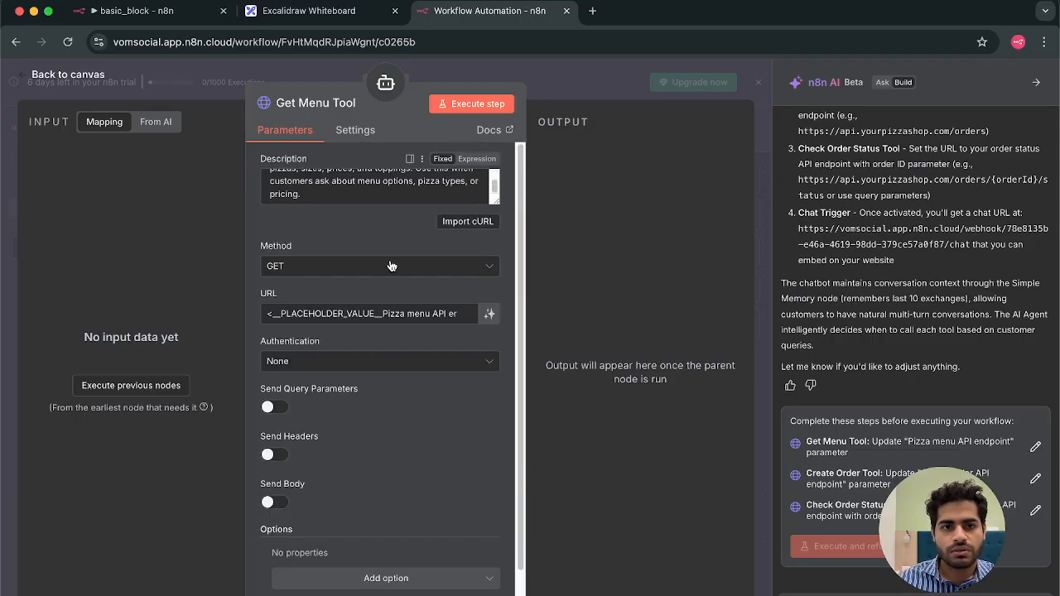
key(Escape)
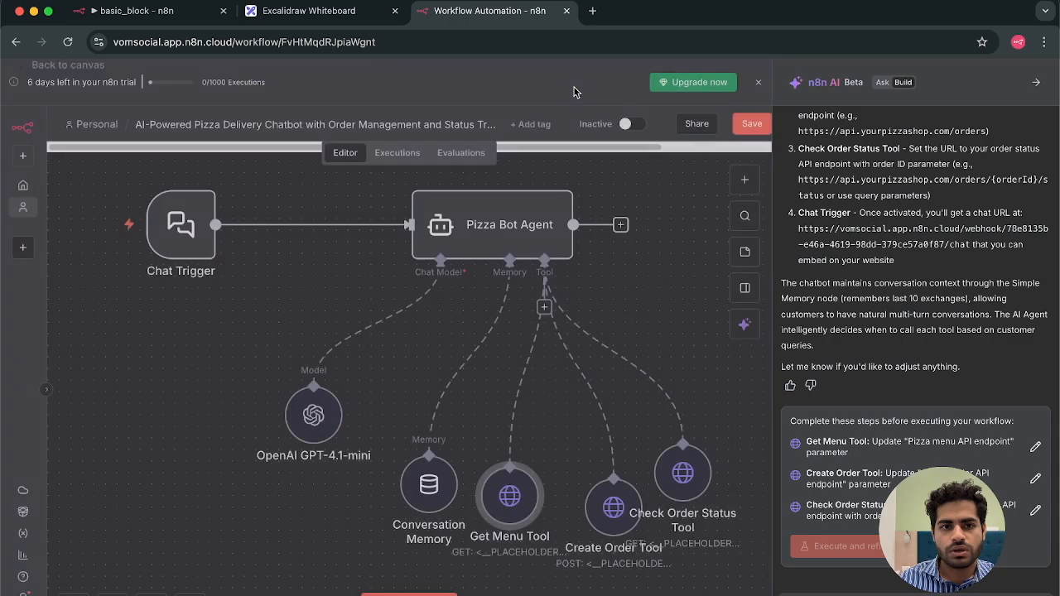
- Space the Check Order Status Tool, Create Order Tool and Get Menu Tool nodes farther apart below the Pizza Bot Agent
scroll(594, 497, right, 3)
scroll(594, 496, down, 1)
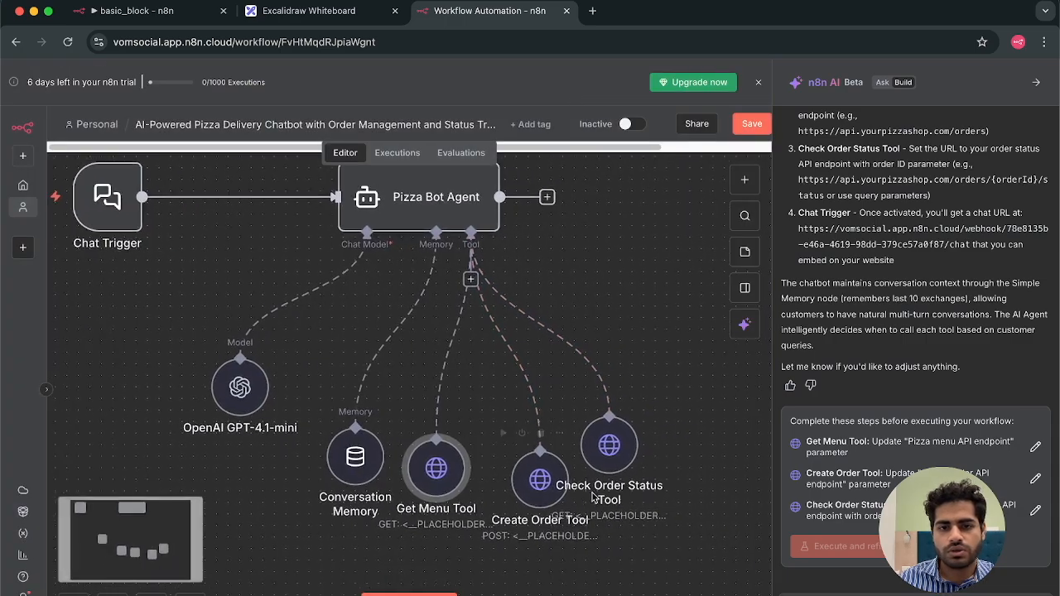
scroll(594, 497, up, 2)
scroll(594, 497, left, 1)
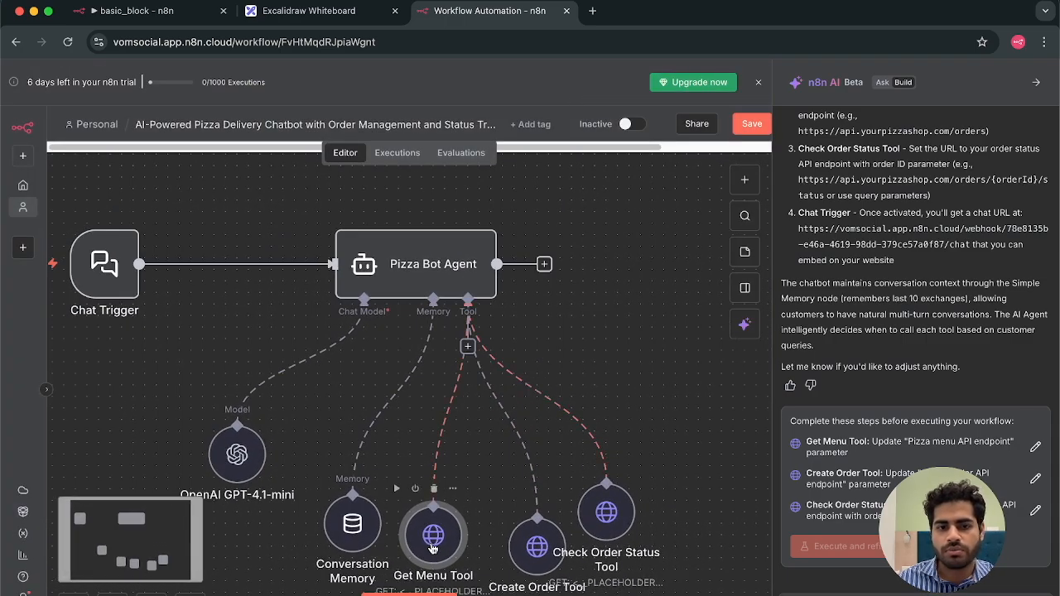
drag(617, 518, 700, 436)
drag(515, 563, 573, 573)
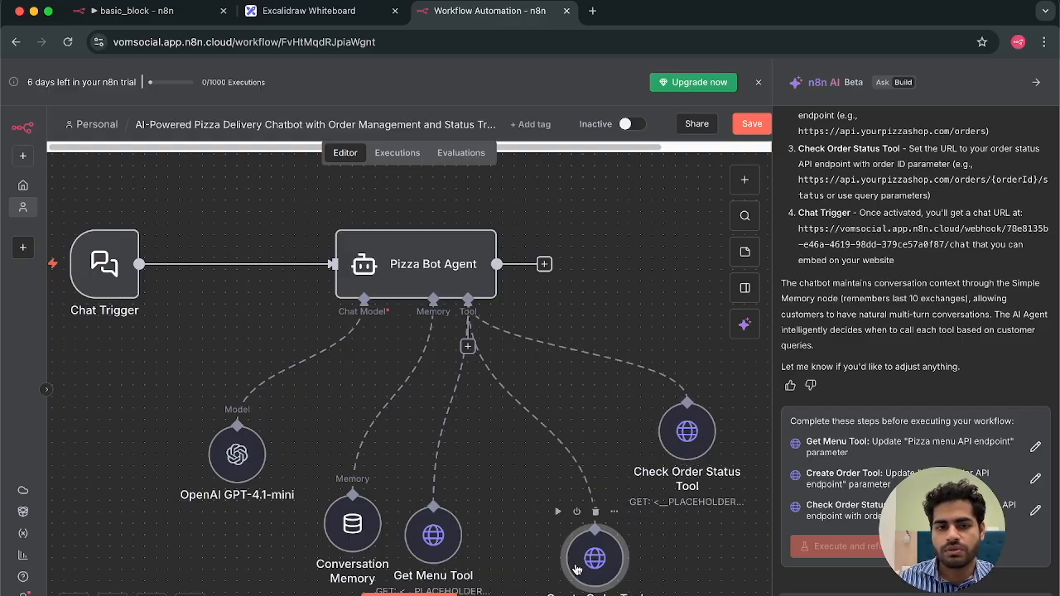
drag(428, 548, 474, 560)
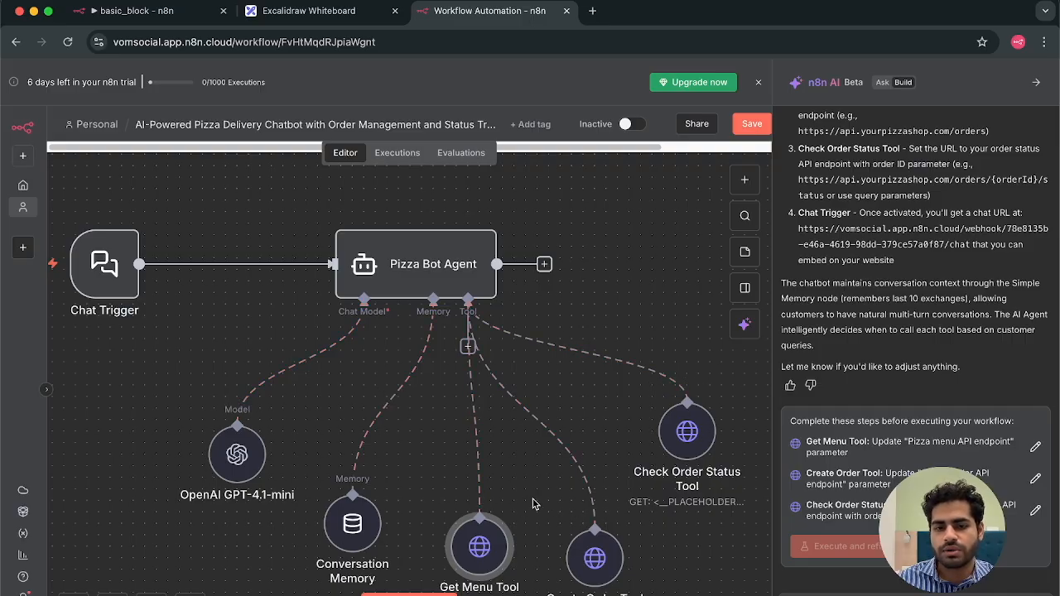
- Close the n8n AI assistant and delete all nodes of the generated pizza chatbot from the canvas
scroll(532, 503, down, 2)
scroll(533, 504, down, 1)
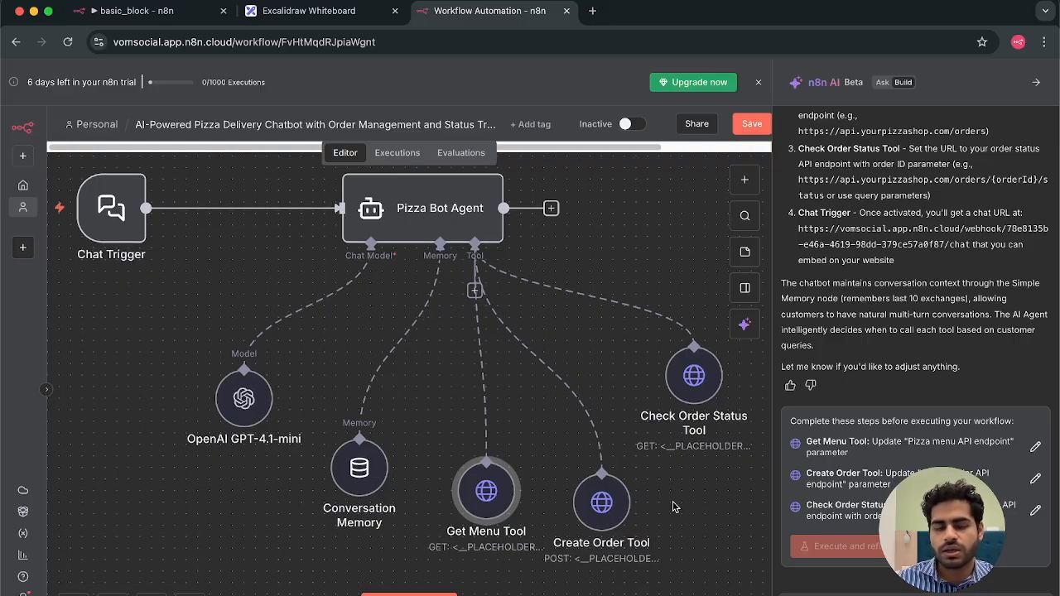
scroll(672, 507, up, 2)
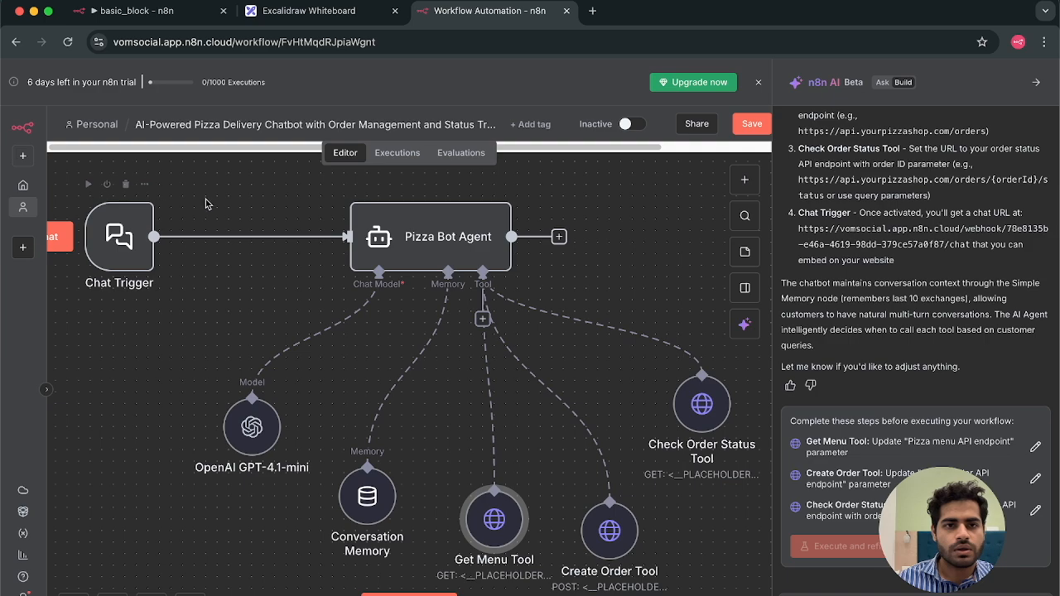
click(1040, 88)
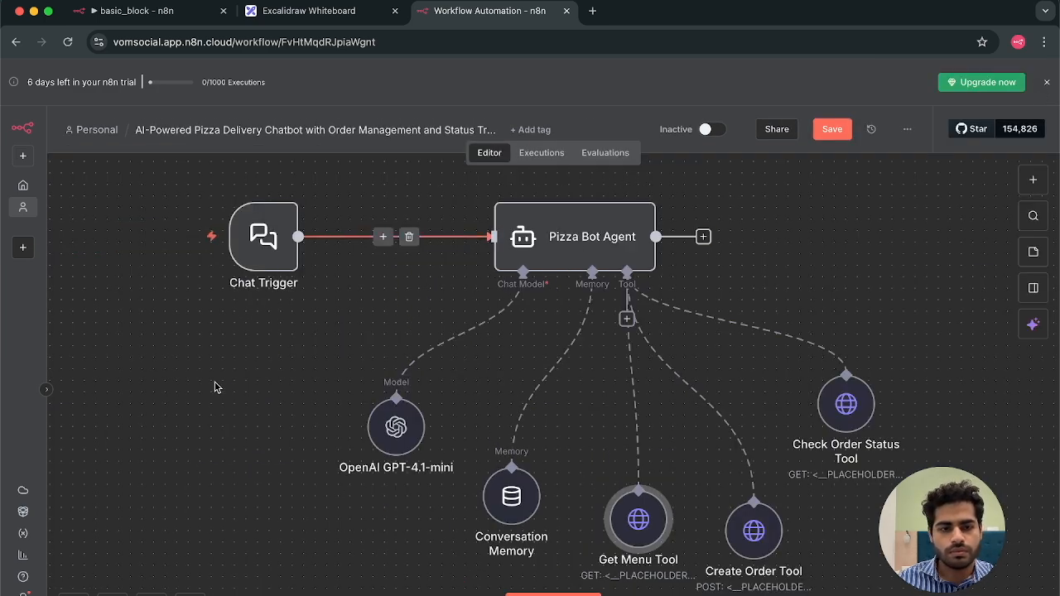
key(ctrl+a)
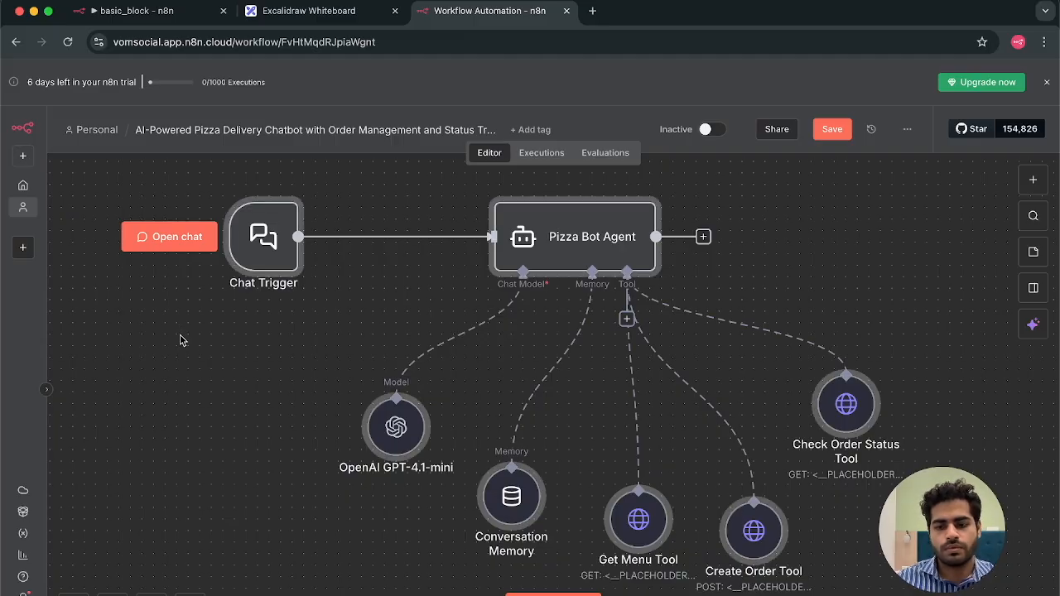
key(Delete)
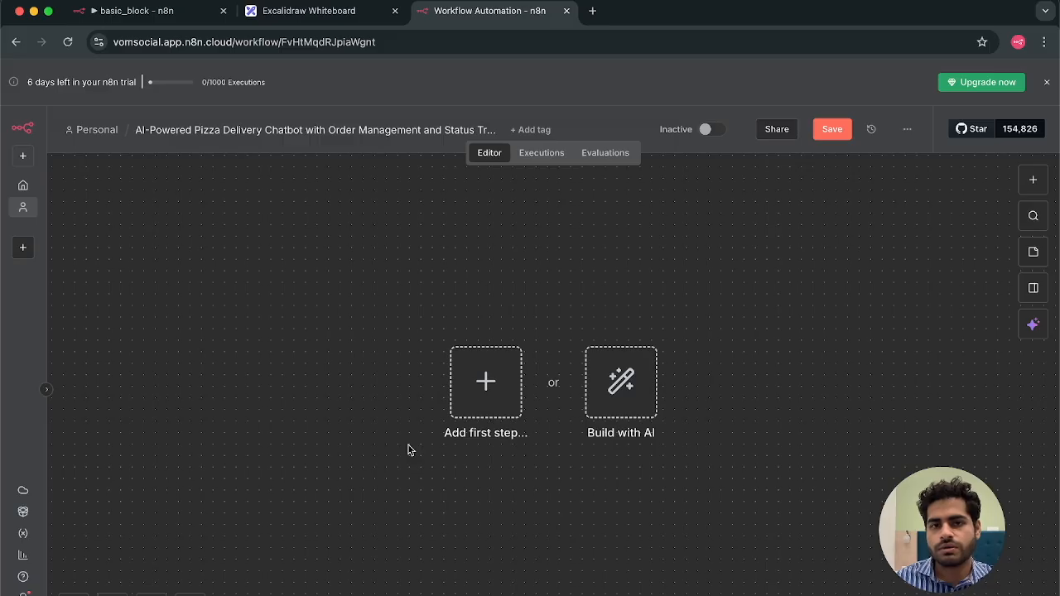
- View the trigger choices for a first step and the workflow's executions, and return to the editor
click(487, 388)
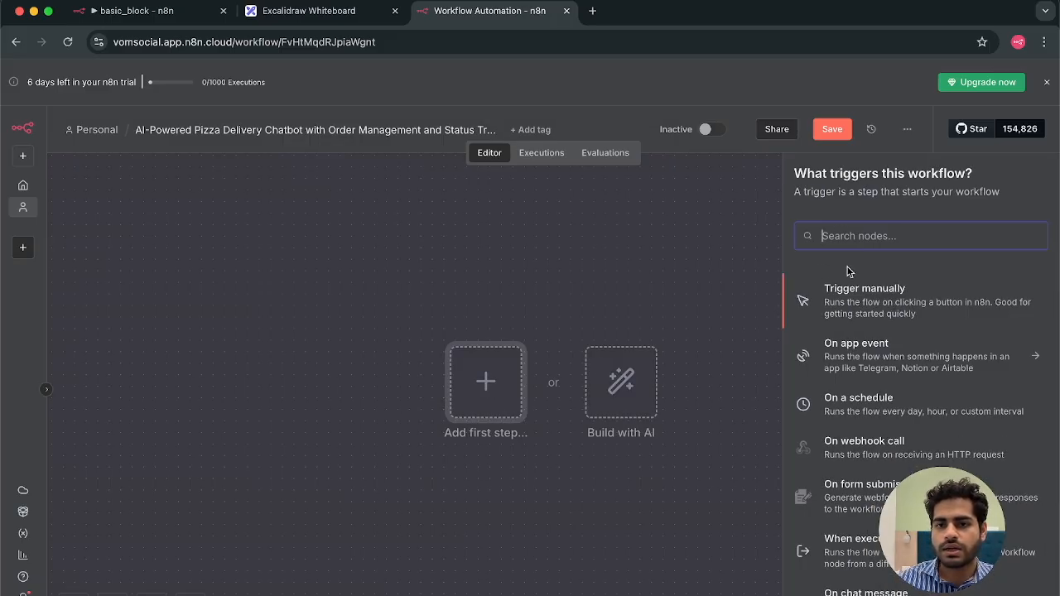
click(627, 284)
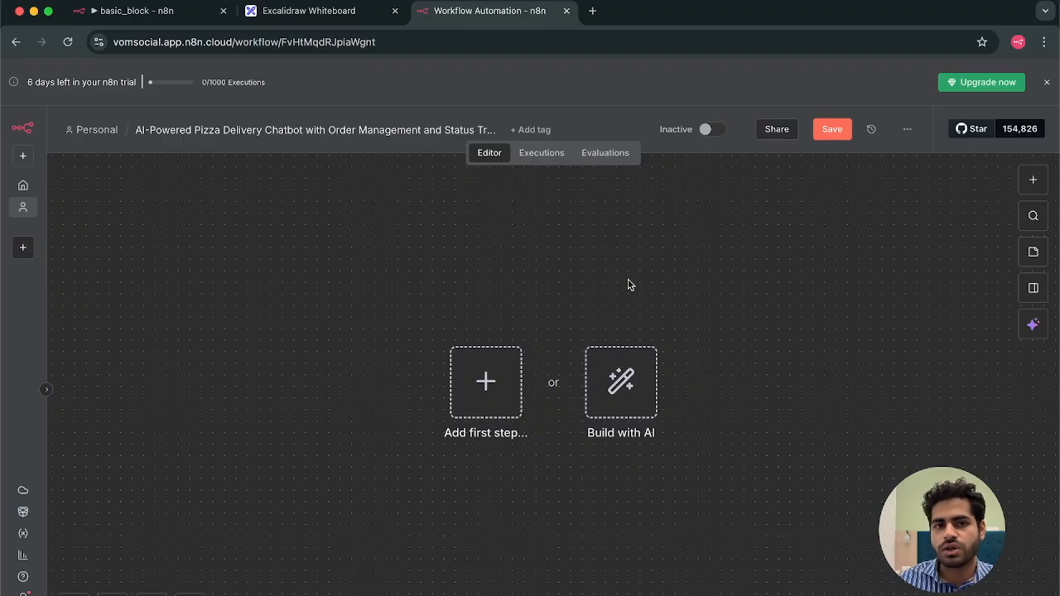
click(532, 160)
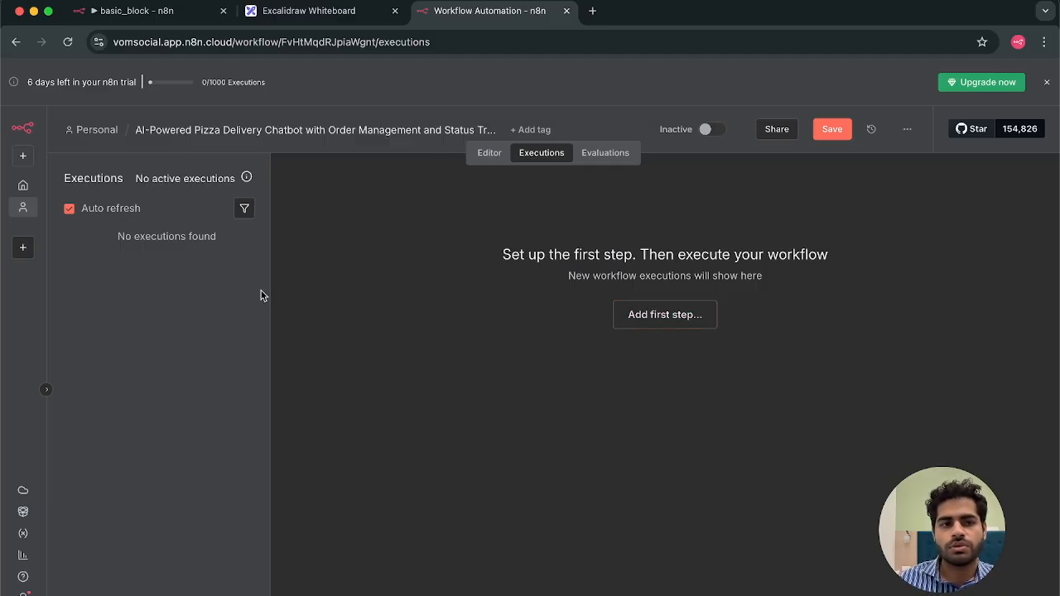
click(483, 156)
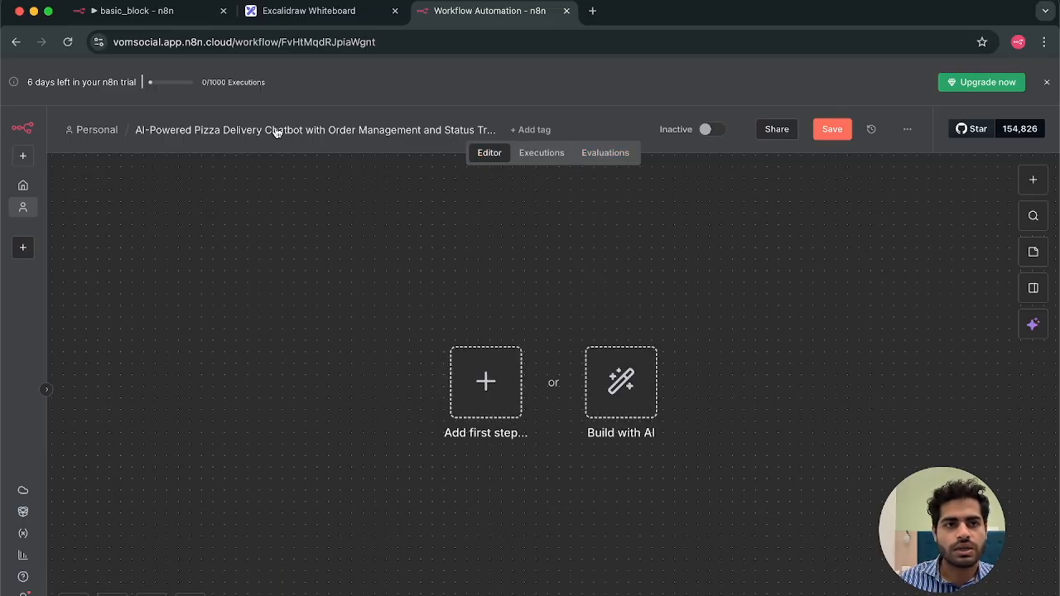
- Switch to the basic_block workflow and examine the trigger nodes in its Triggers Methods group
click(129, 17)
scroll(338, 312, down, 2)
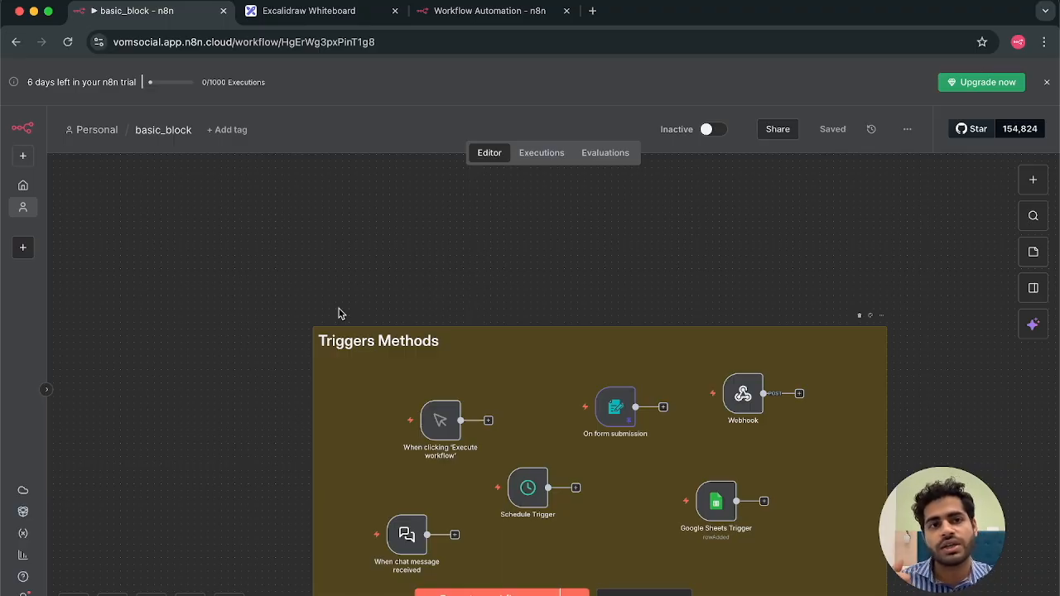
scroll(338, 313, right, 1)
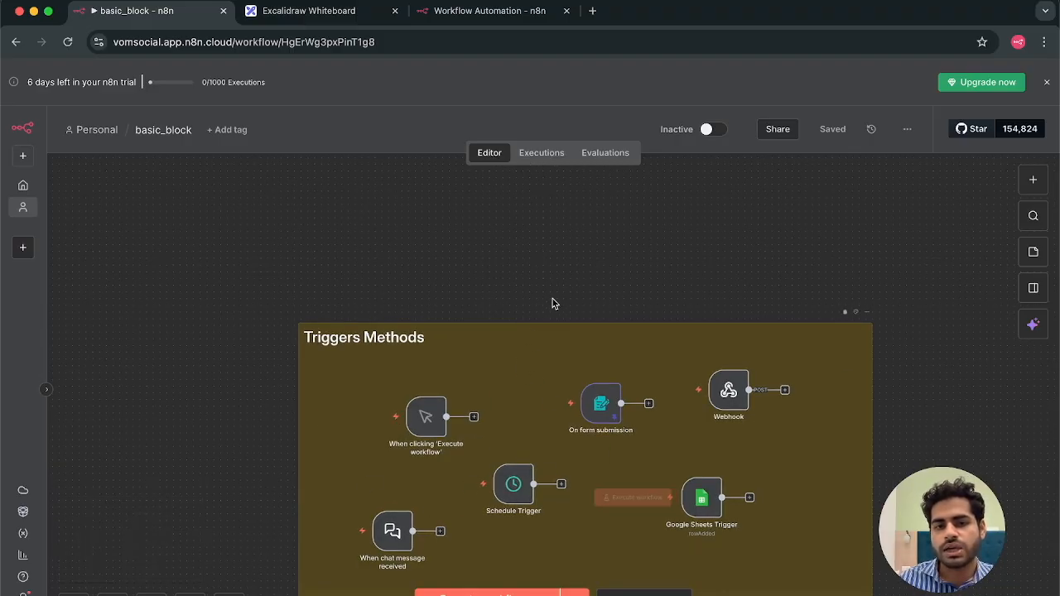
scroll(571, 317, down, 2)
scroll(571, 317, right, 1)
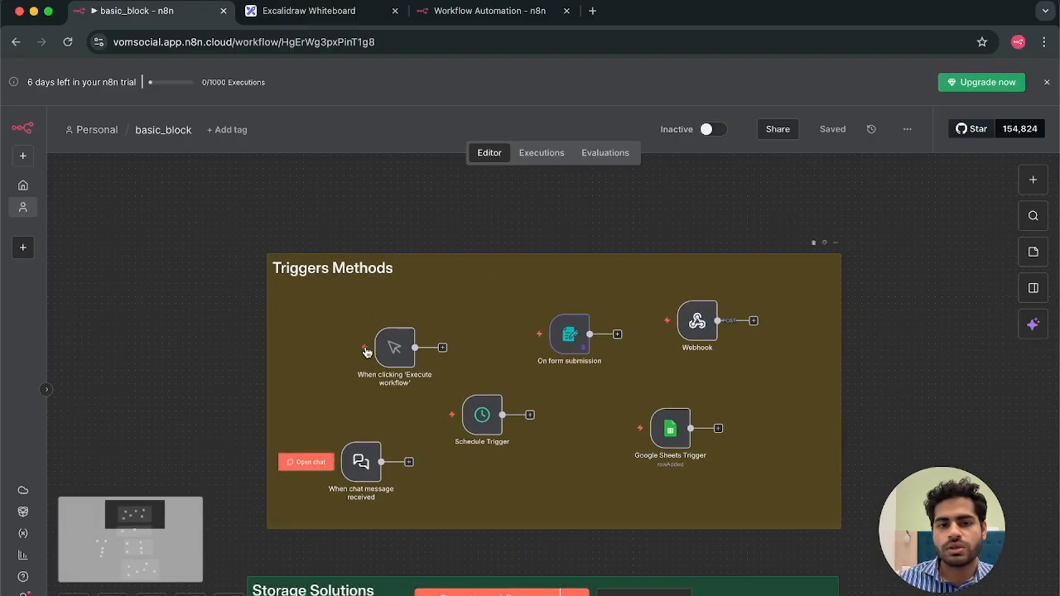
scroll(352, 435, up, 1)
scroll(351, 435, up, 1)
scroll(351, 434, right, 1)
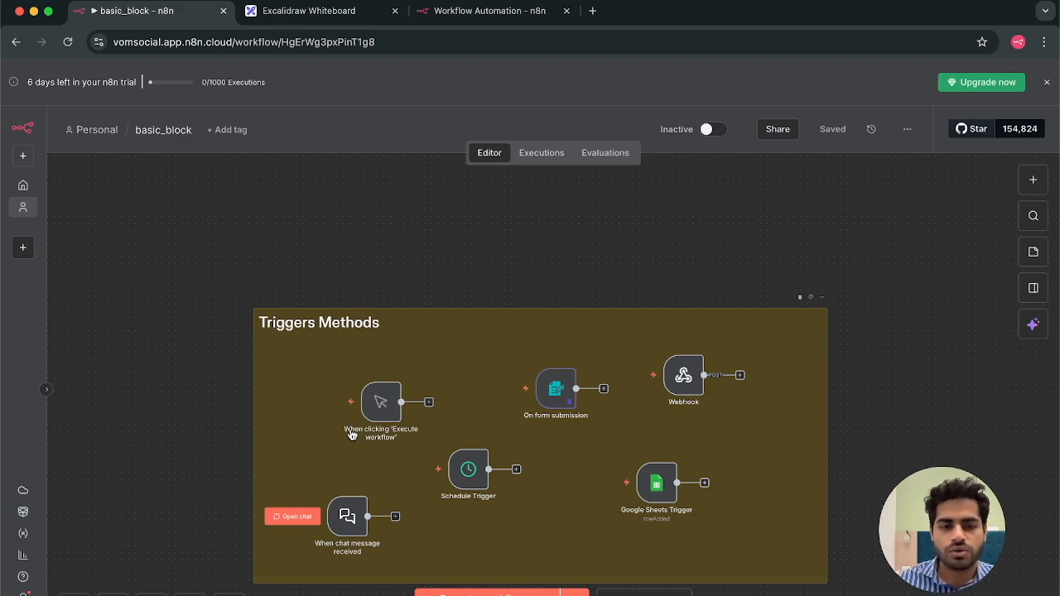
scroll(433, 519, right, 1)
scroll(433, 519, down, 1)
scroll(433, 519, up, 1)
- Execute the basic_block workflow from the manual trigger in the Triggers Methods group
click(365, 412)
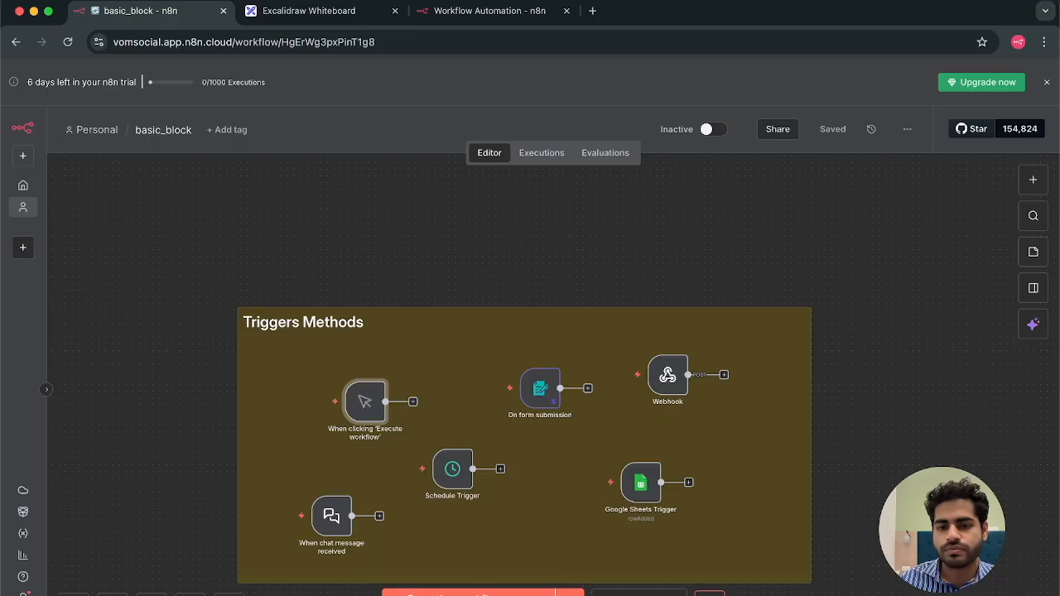
scroll(893, 474, down, 2)
key(super+Return)
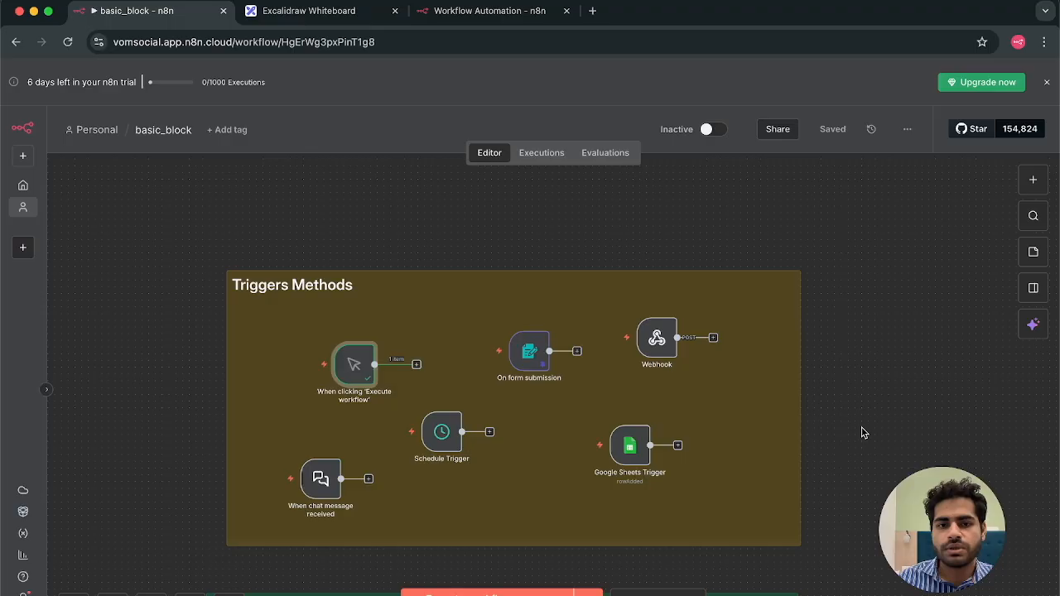
- Add a Bubble node with the Create an object action after the On form submission trigger and return to the canvas
mouse_move(397, 357)
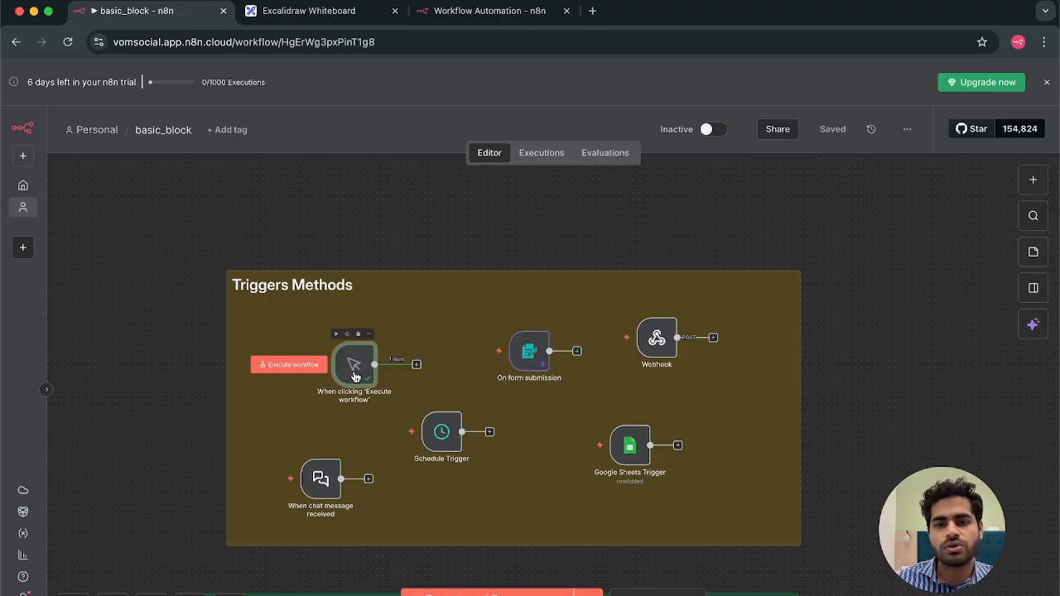
mouse_move(543, 330)
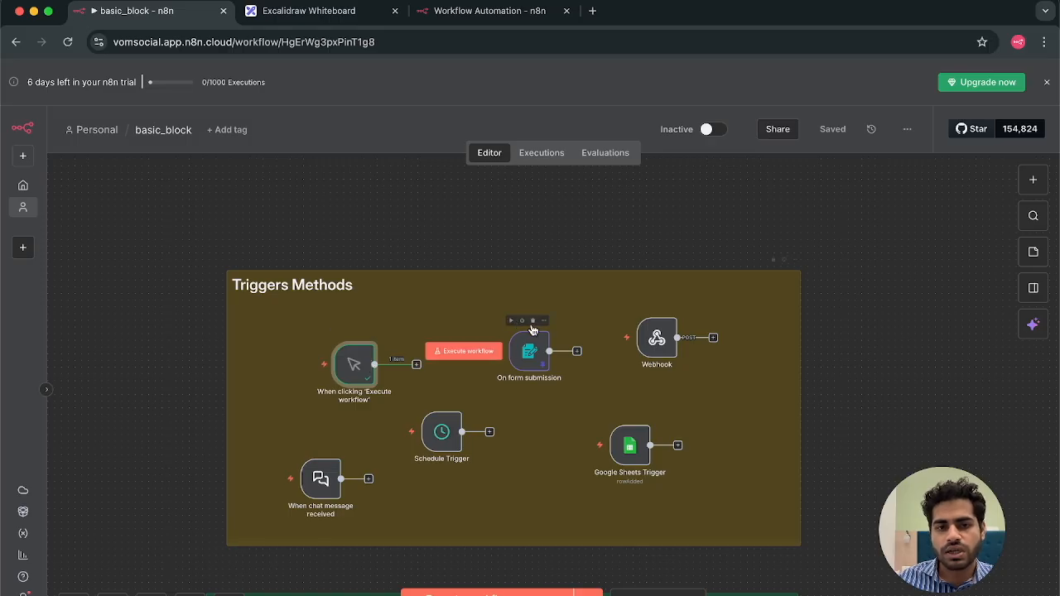
mouse_move(642, 451)
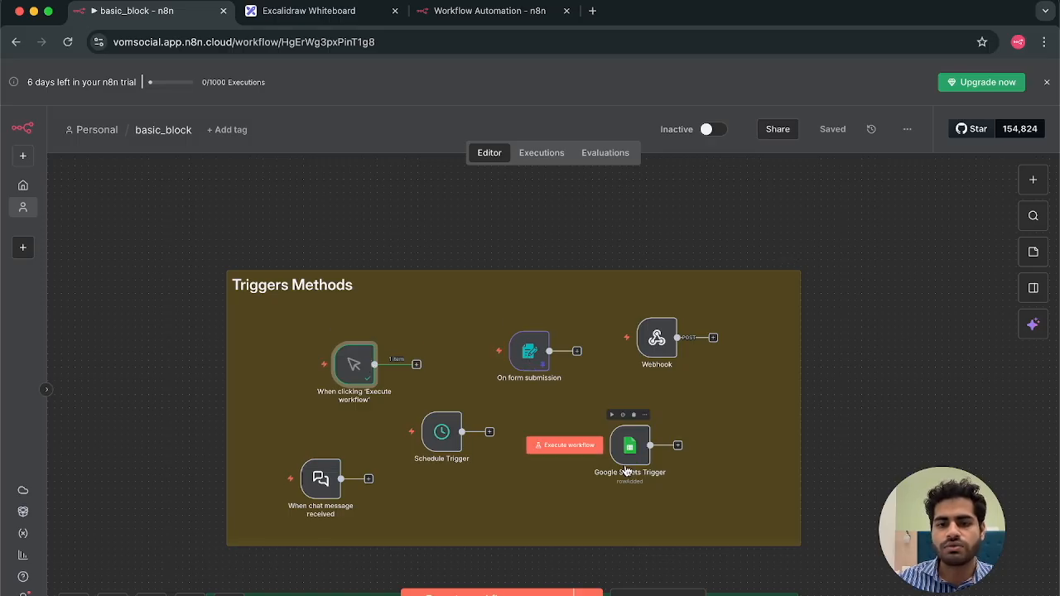
mouse_move(530, 354)
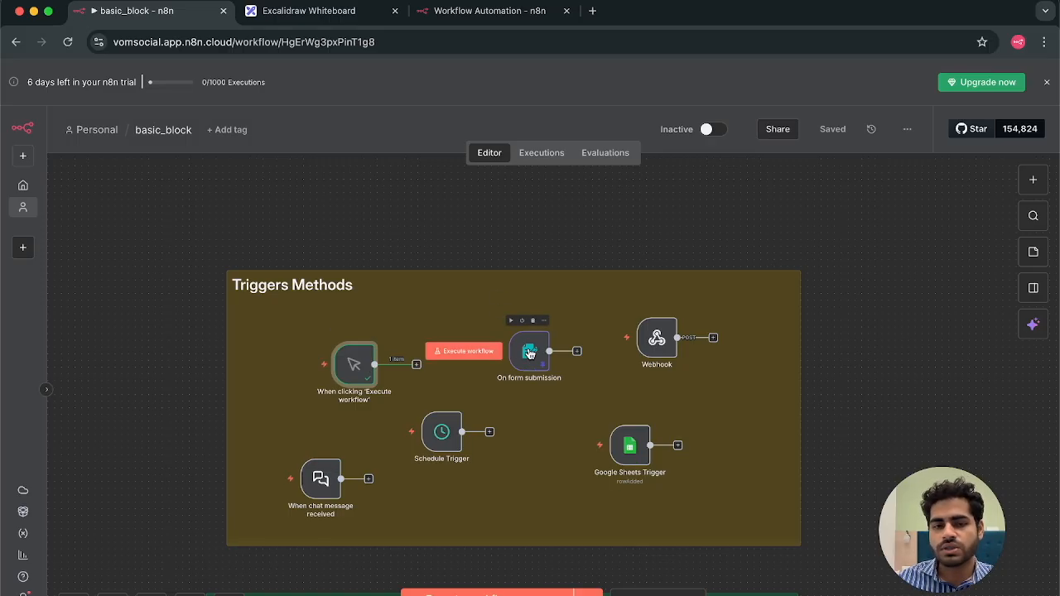
click(578, 353)
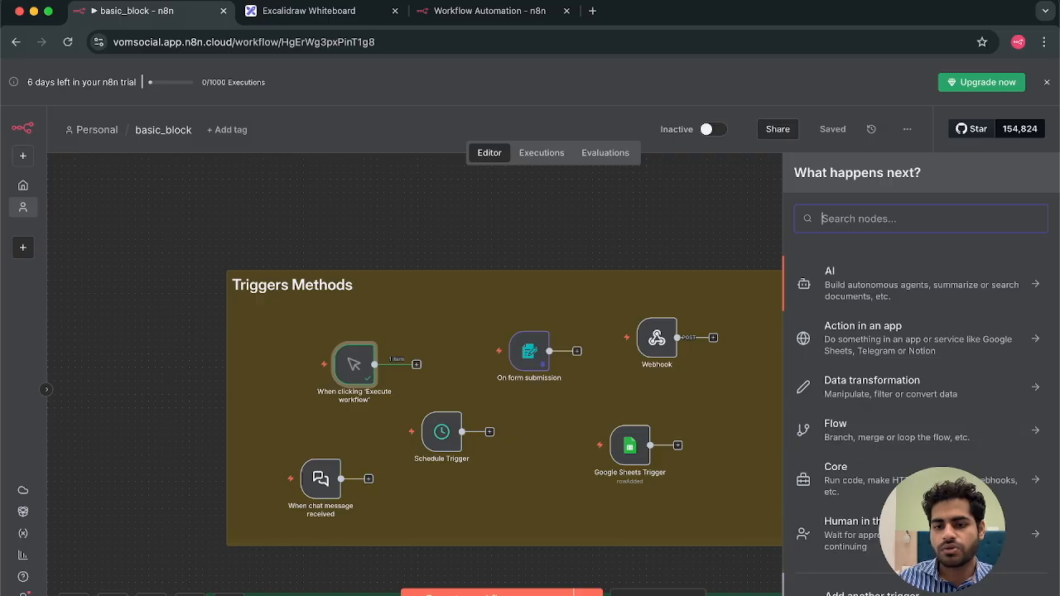
click(918, 353)
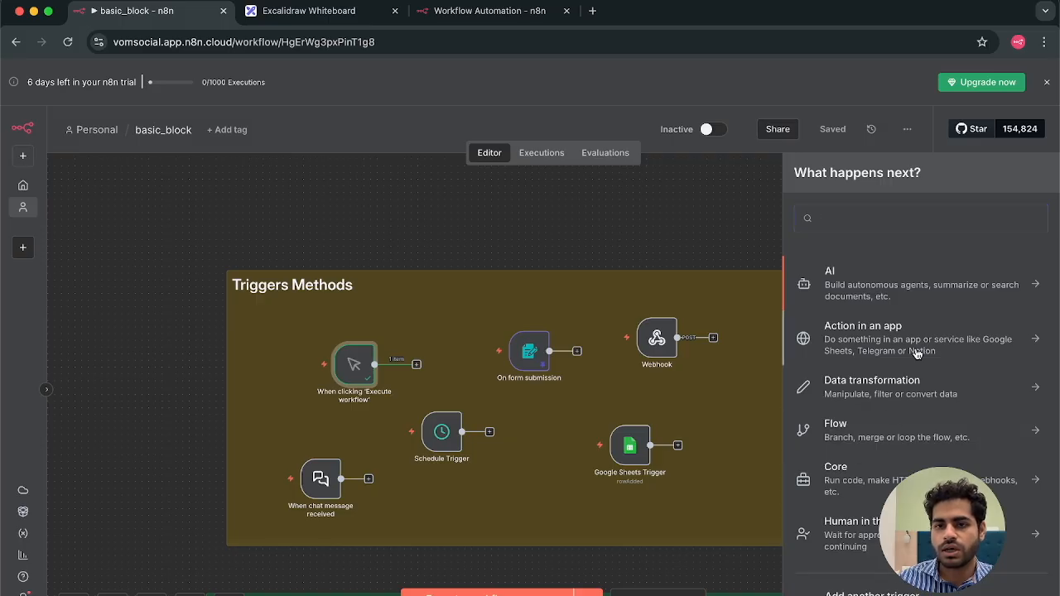
click(917, 354)
scroll(869, 522, down, 10)
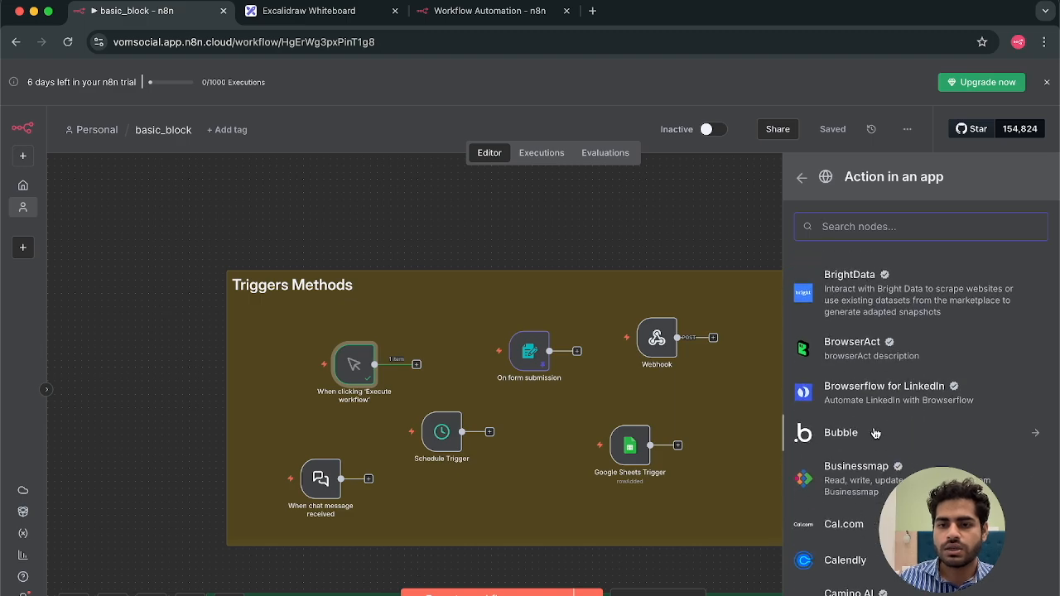
click(876, 434)
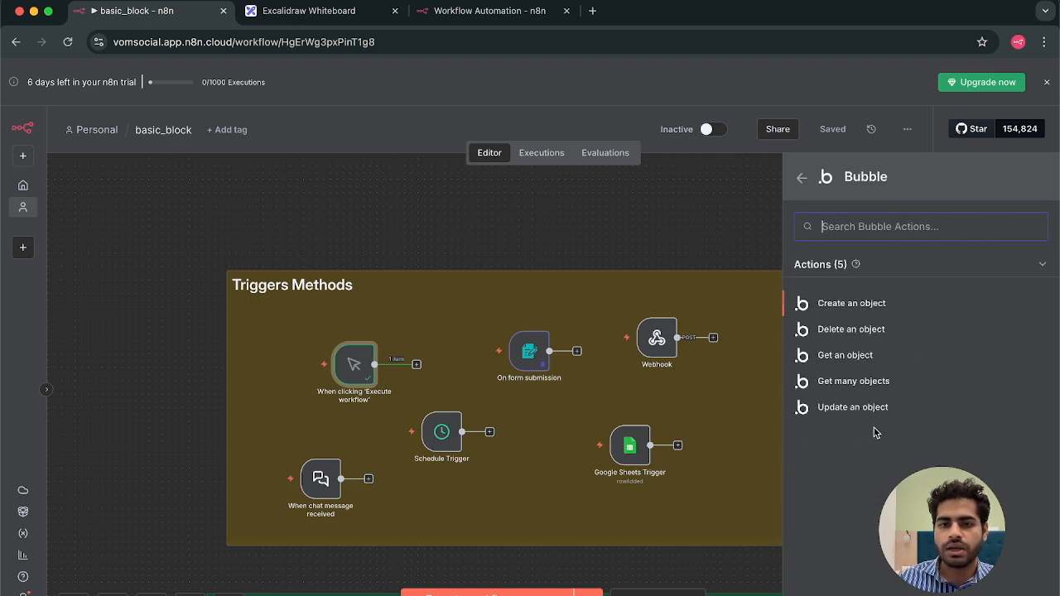
click(881, 306)
click(332, 86)
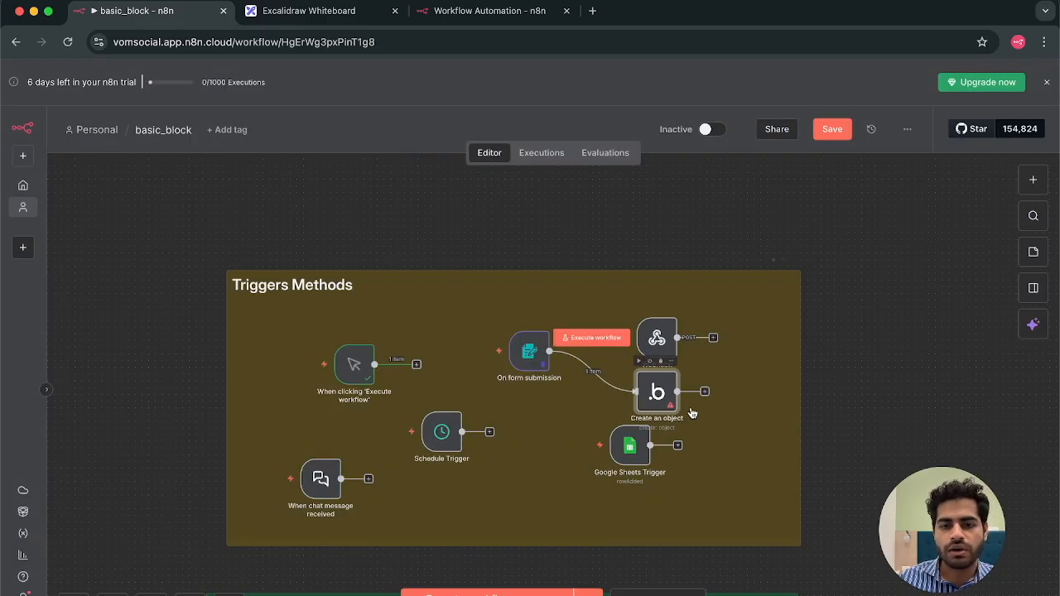
- Move the Bubble Create an object node clear of the Webhook and Google Sheets triggers, and delete it
drag(662, 396, 736, 406)
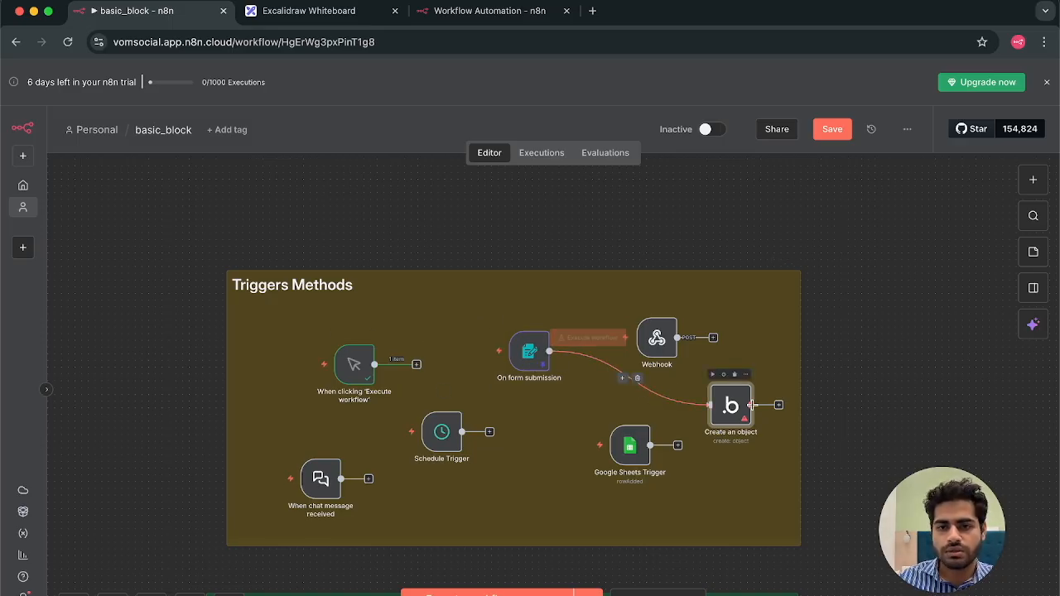
click(735, 375)
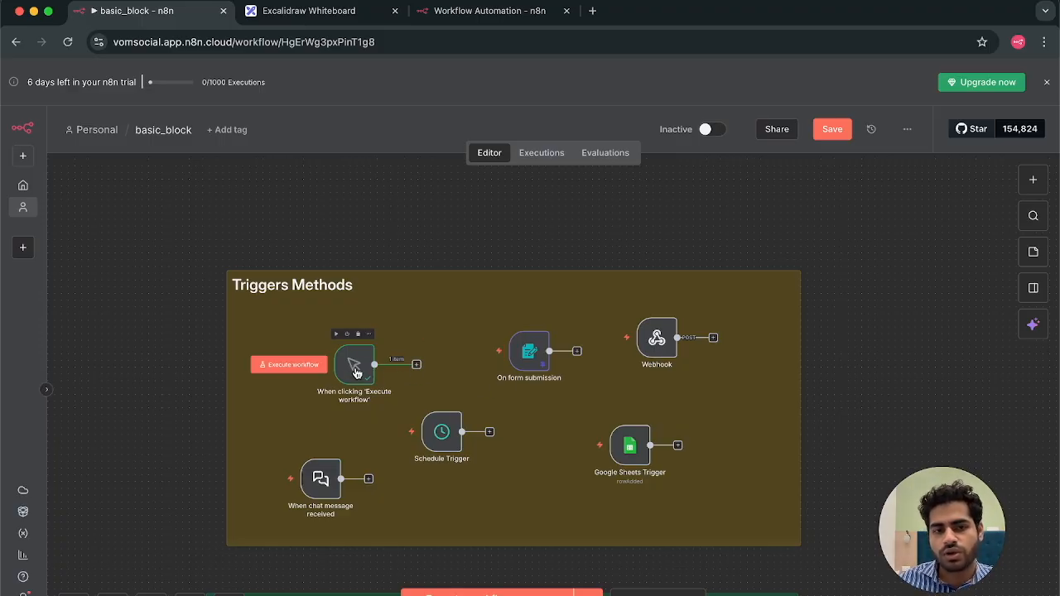
- Open the manual trigger node, show its output as JSON and start editing that output
double_click(355, 371)
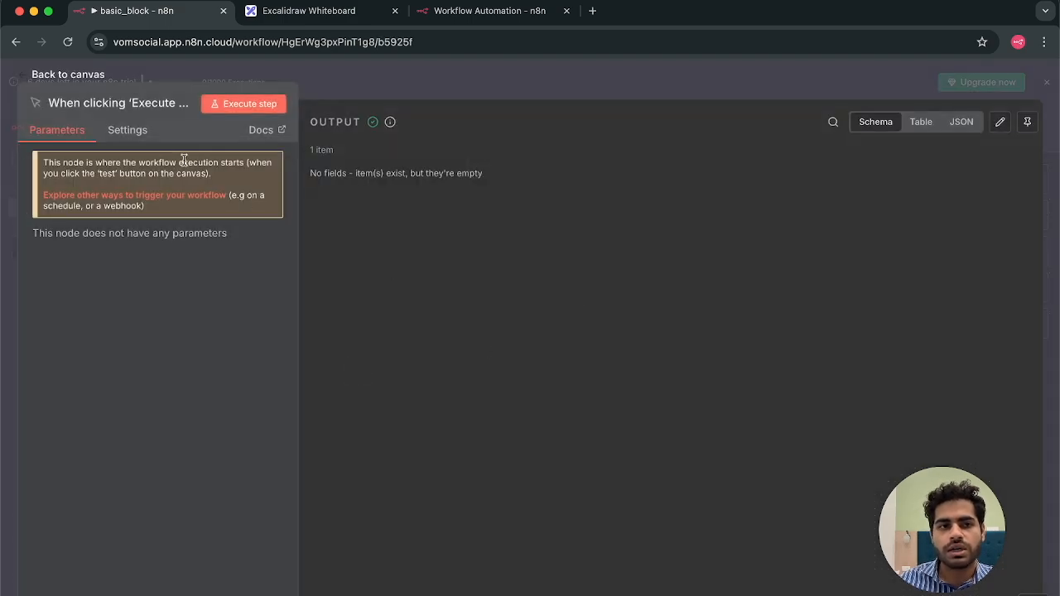
click(963, 124)
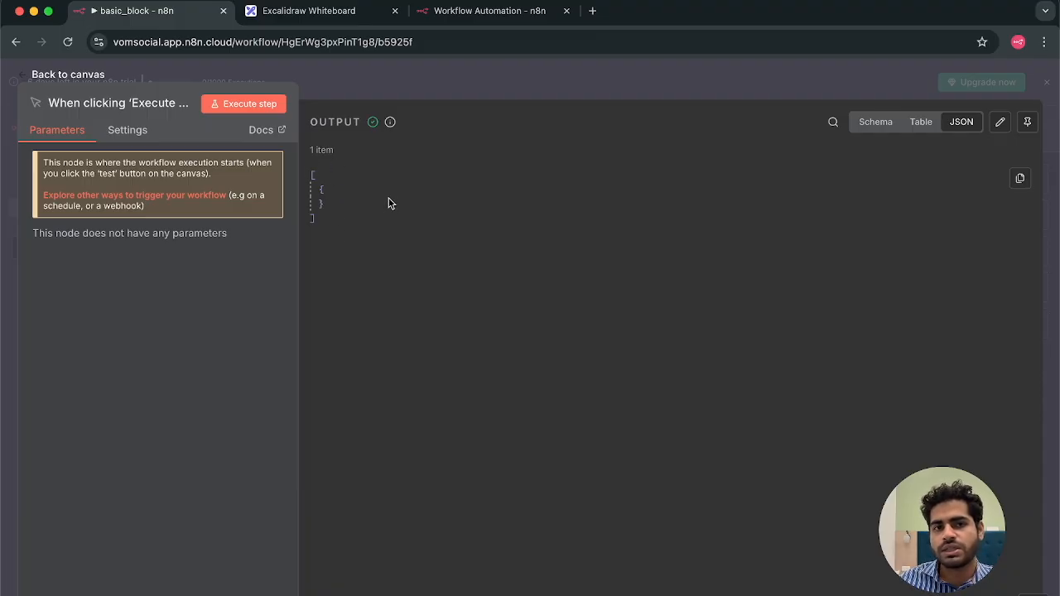
click(1002, 125)
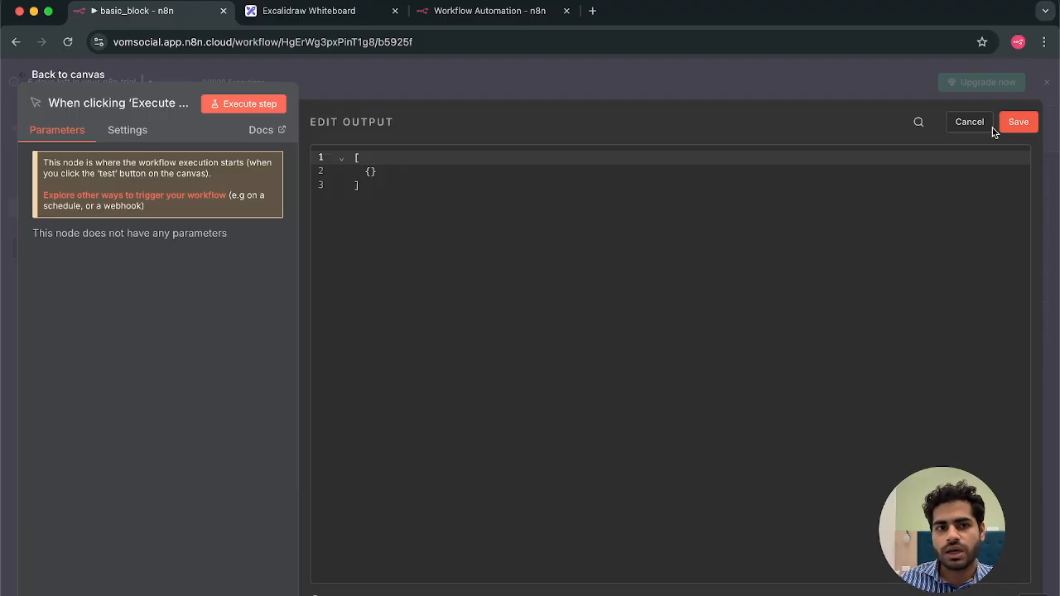
- Add a "name" field with the value "peace" to the empty object in the manual trigger's output JSON
click(371, 171)
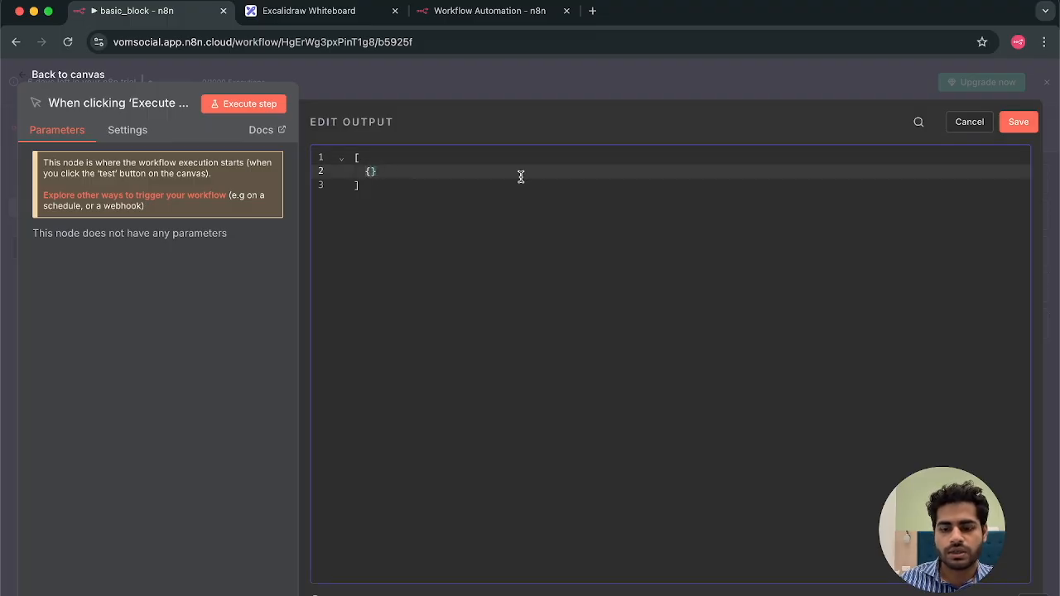
key(Return)
text(name:)
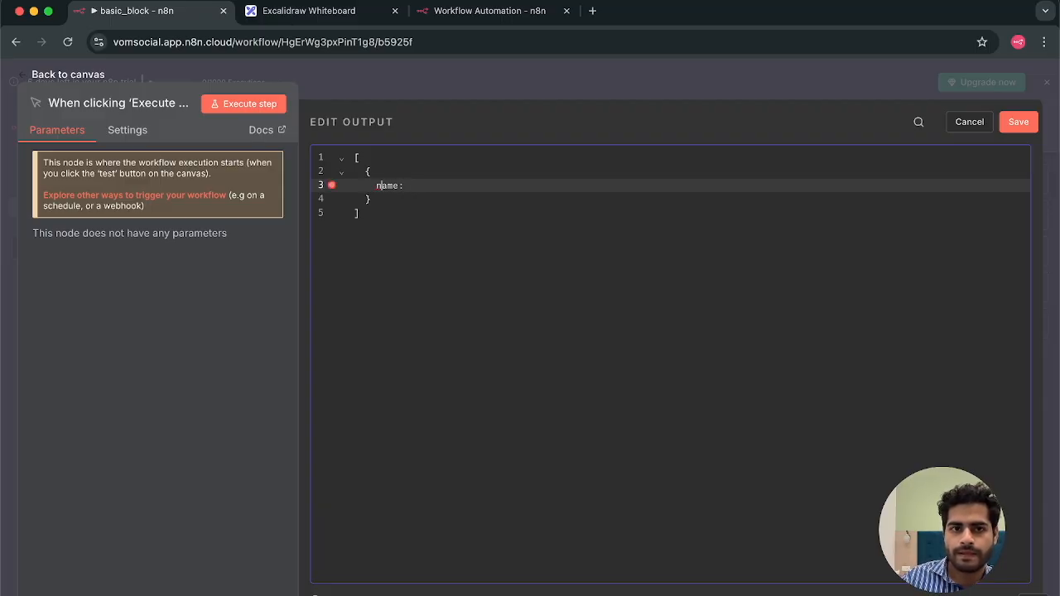
text(")
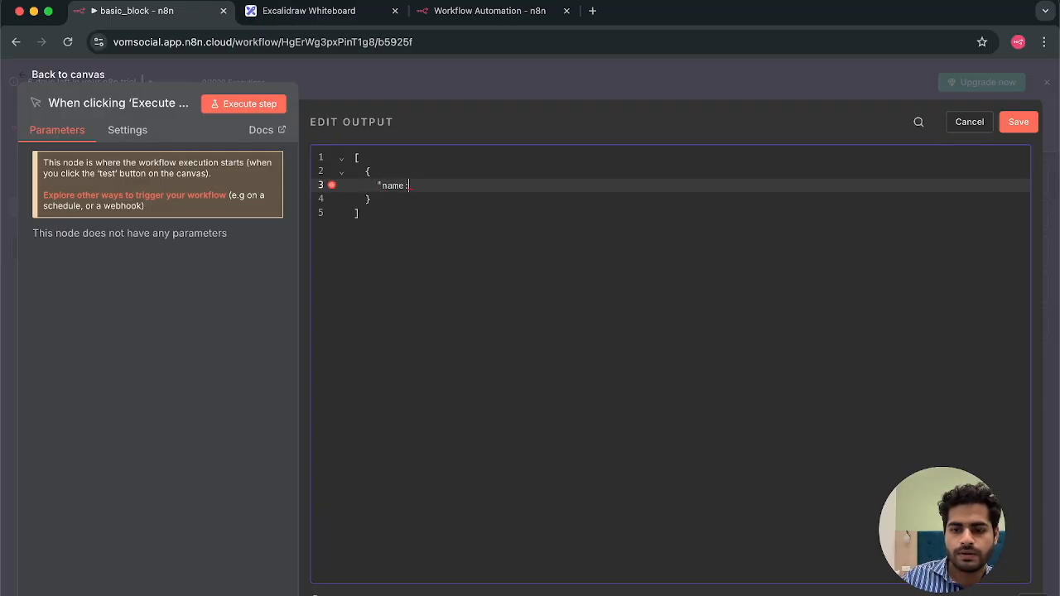
key(Return)
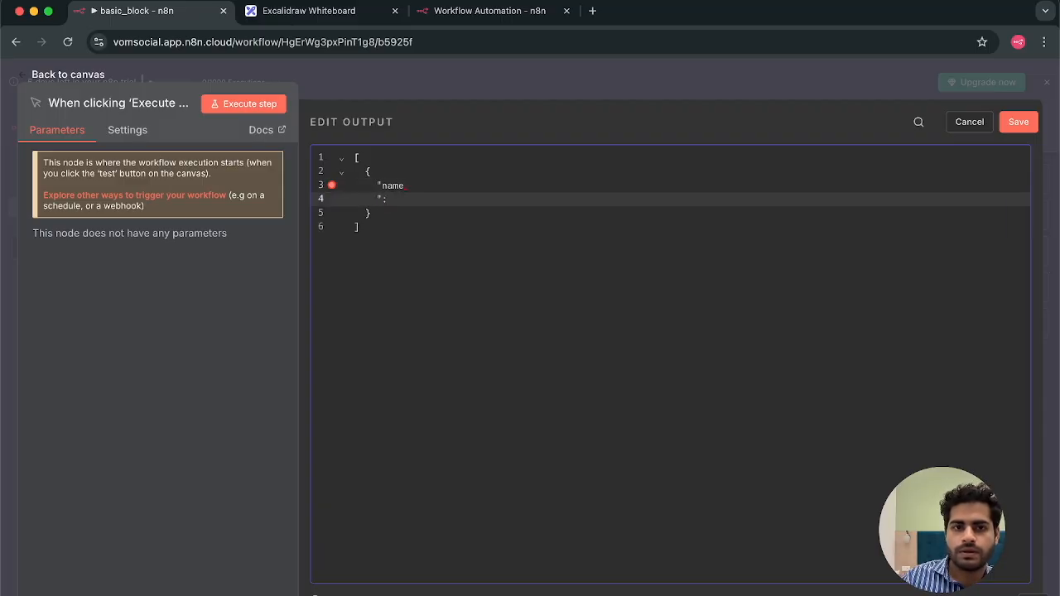
key(BackSpace)
key(BackSpace)
key(BackSpace)
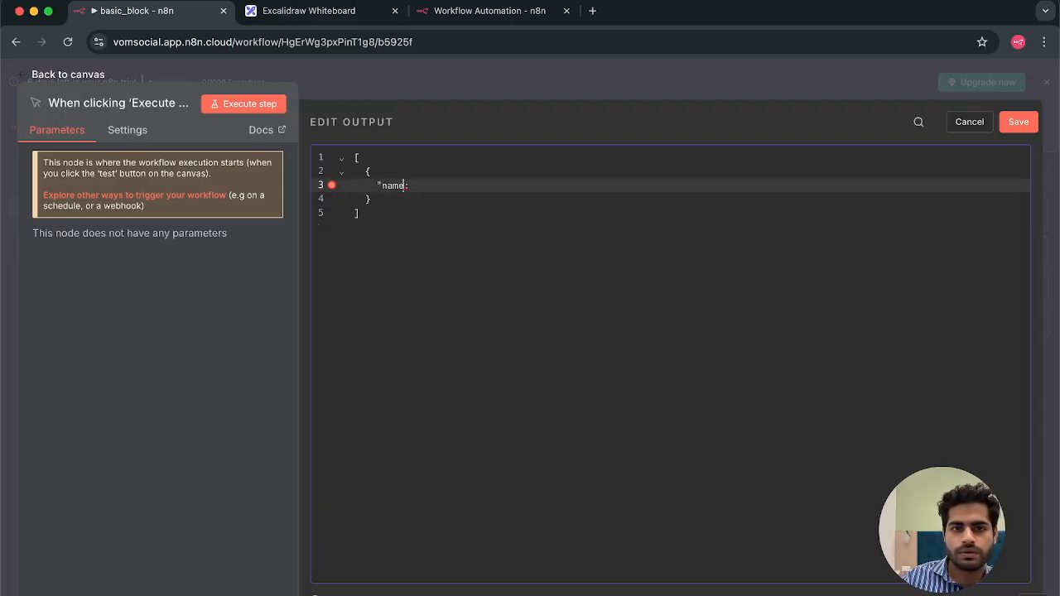
text(":)
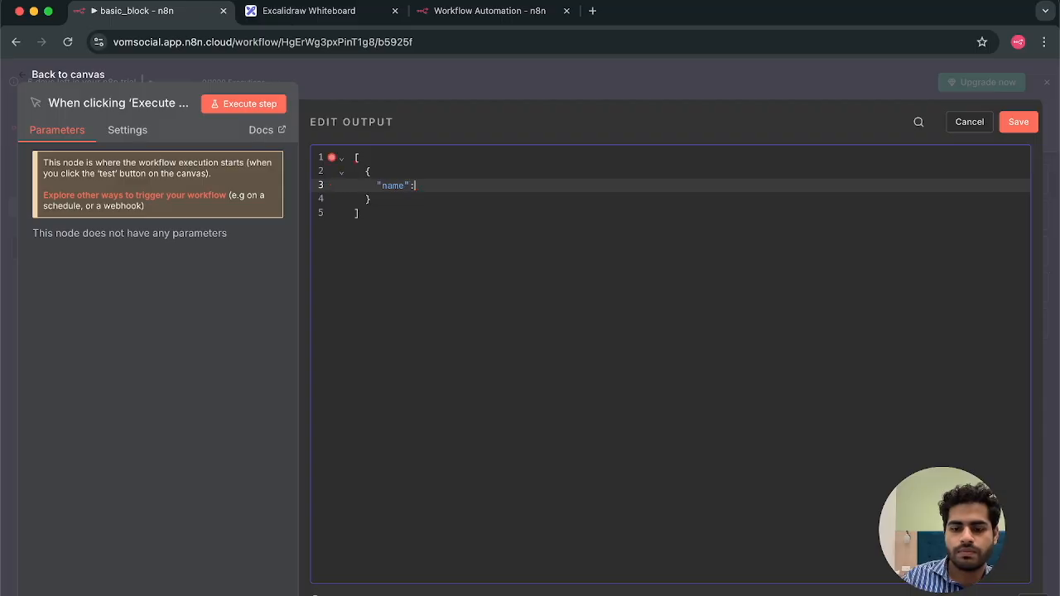
text( "peace")
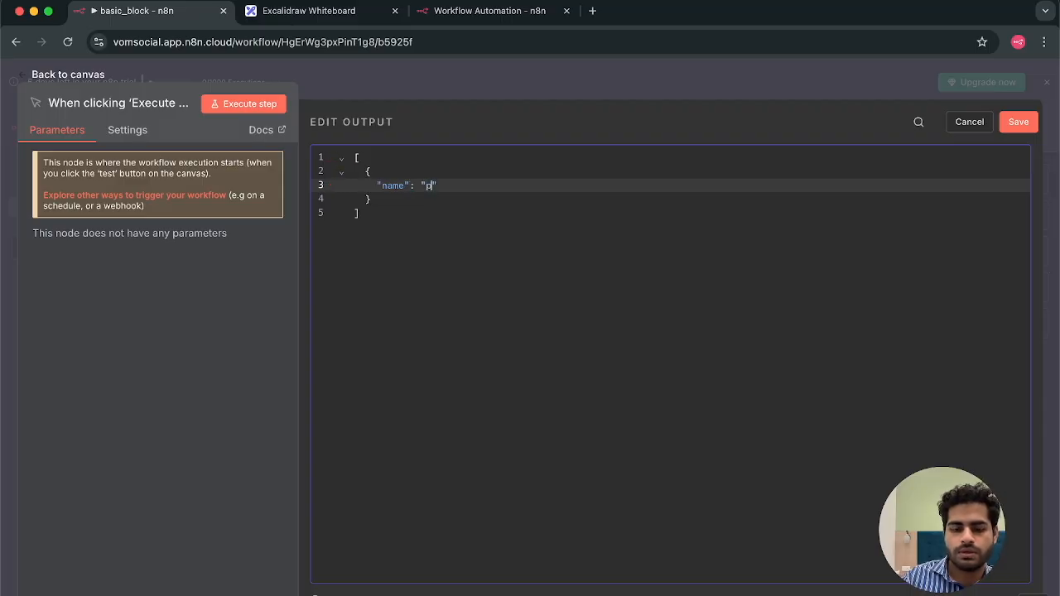
- Add an "age" field with the value "99" to the output JSON, save the output and return to the canvas
text(,)
key(Return)
text("age": ")
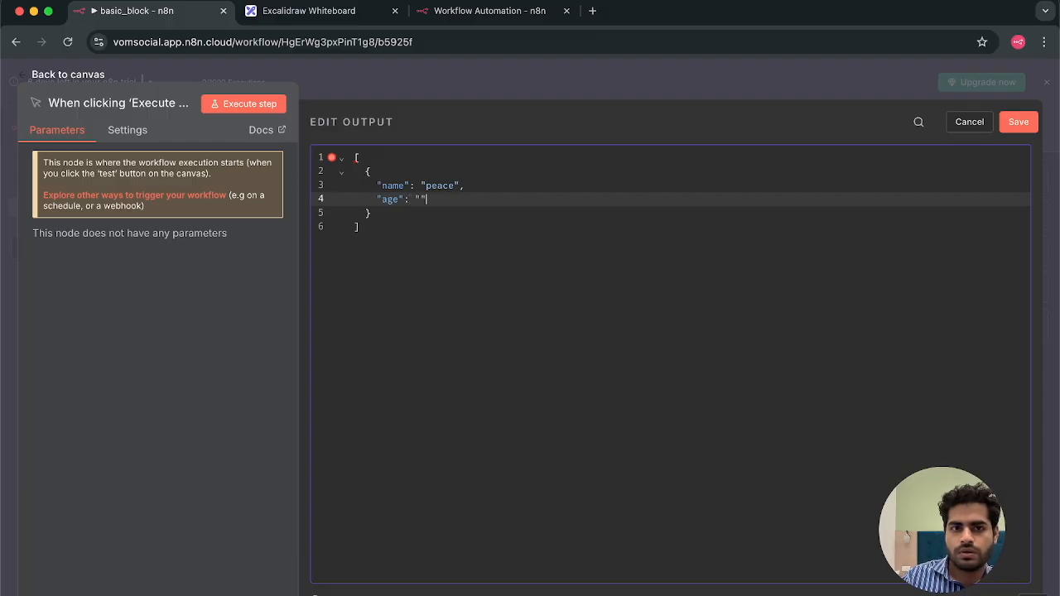
text(99)
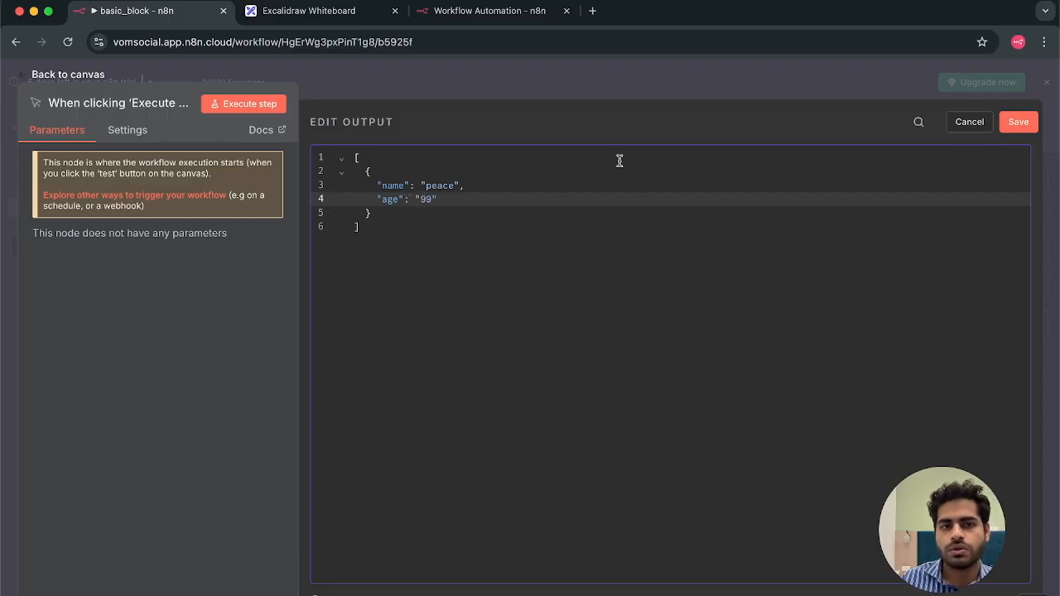
click(1020, 121)
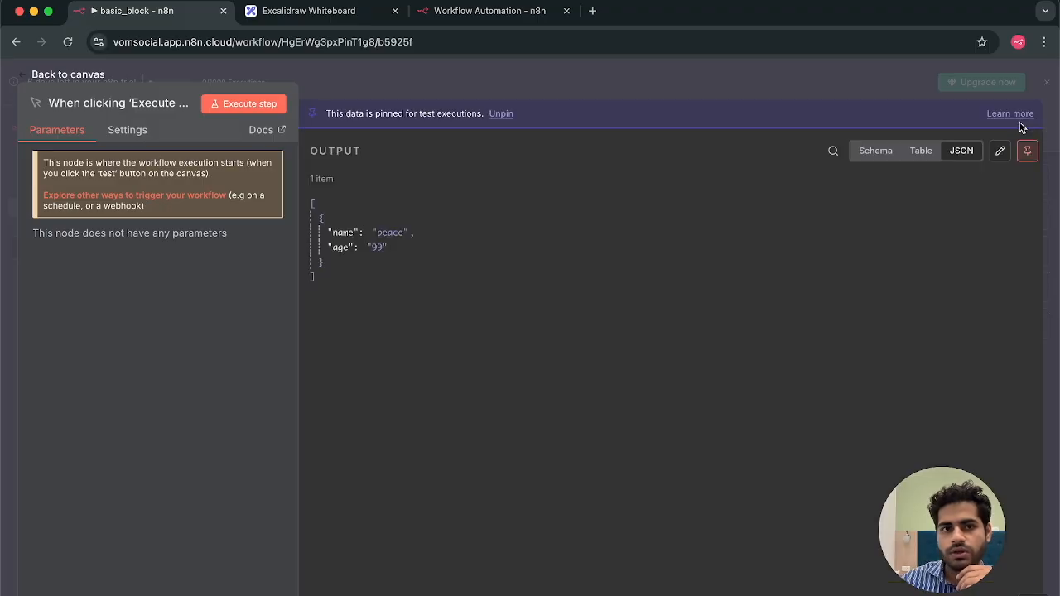
click(741, 85)
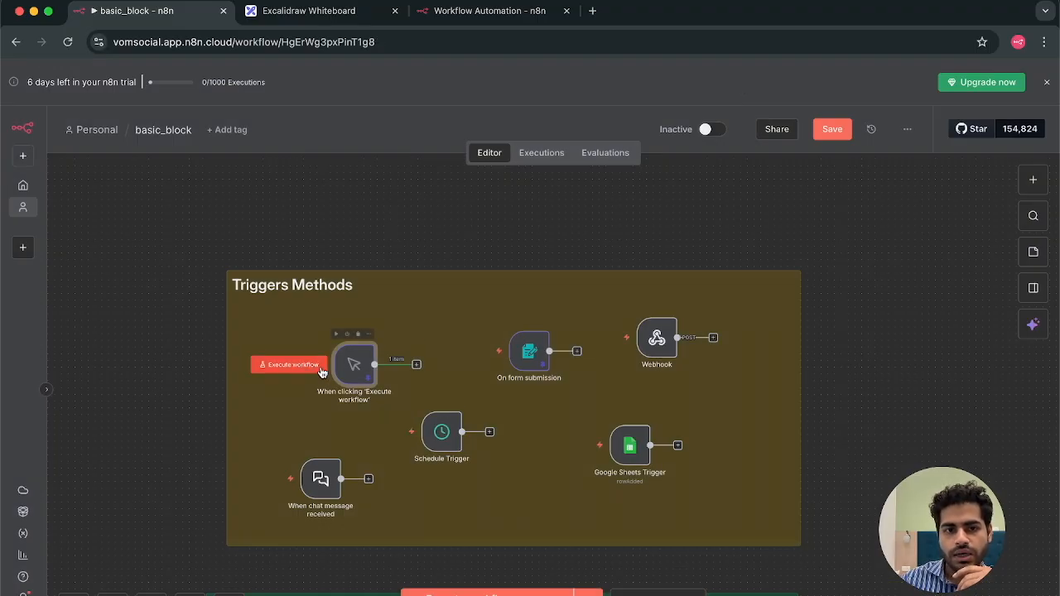
- Execute the workflow from the manual trigger, check the node's pinned output and return to the Triggers Methods group
click(303, 367)
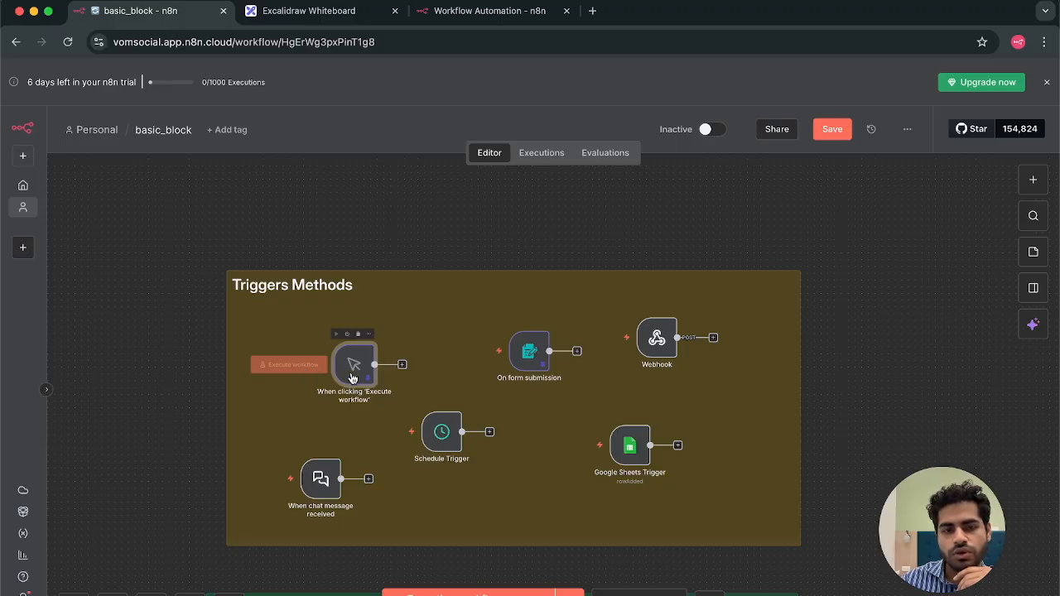
double_click(352, 377)
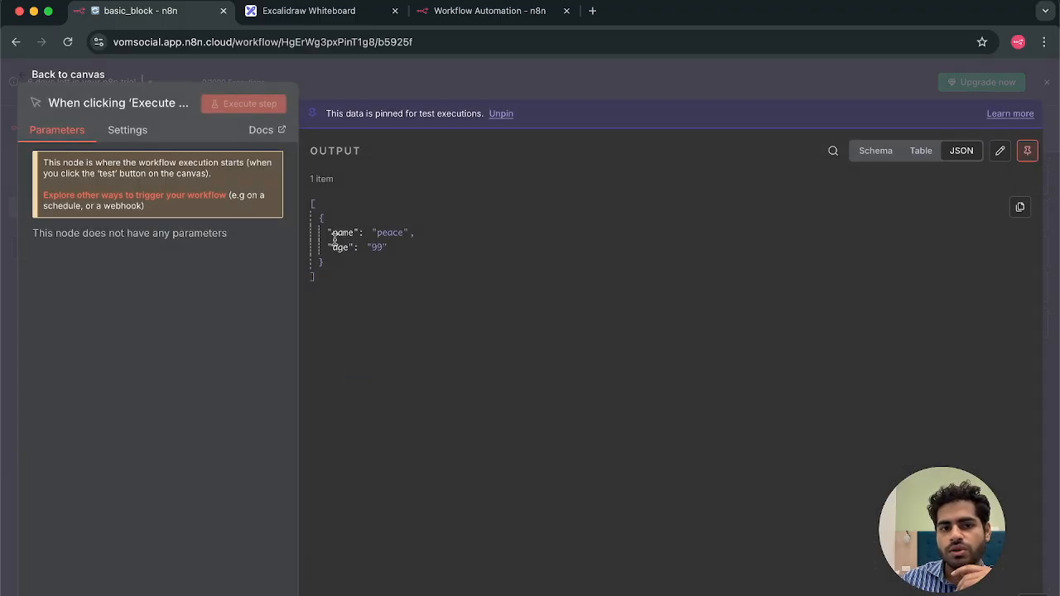
click(616, 86)
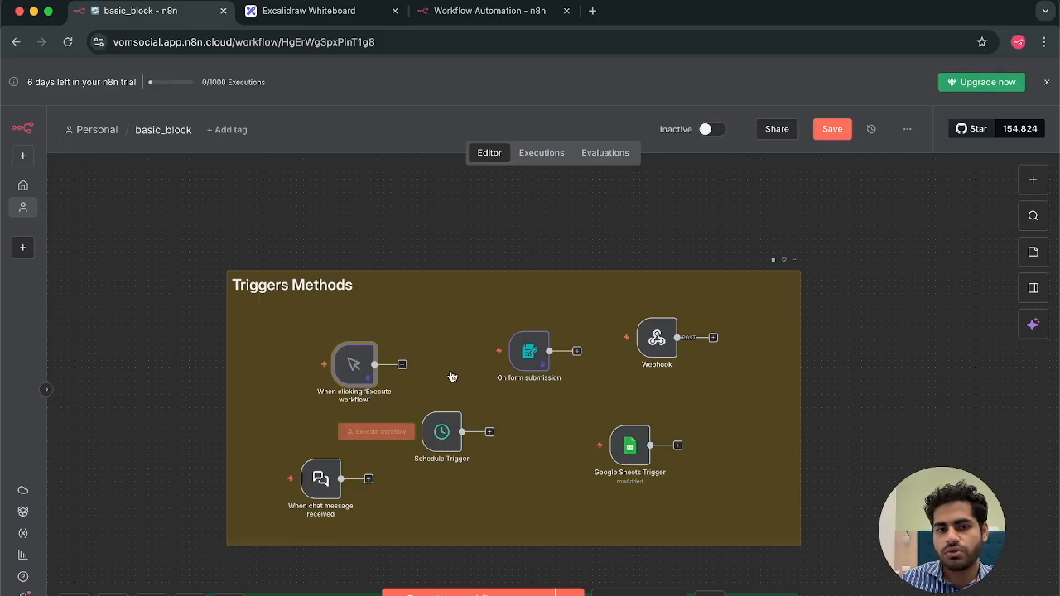
scroll(452, 377, right, 2)
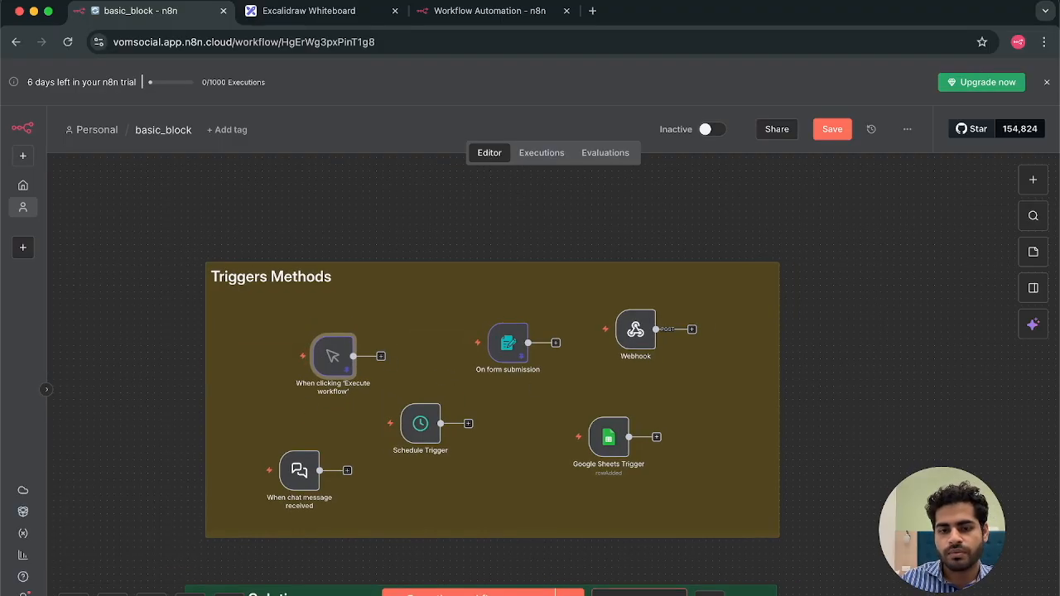
- Open the On form submission trigger to view its form parameters and pinned output, and return to the canvas
mouse_move(514, 352)
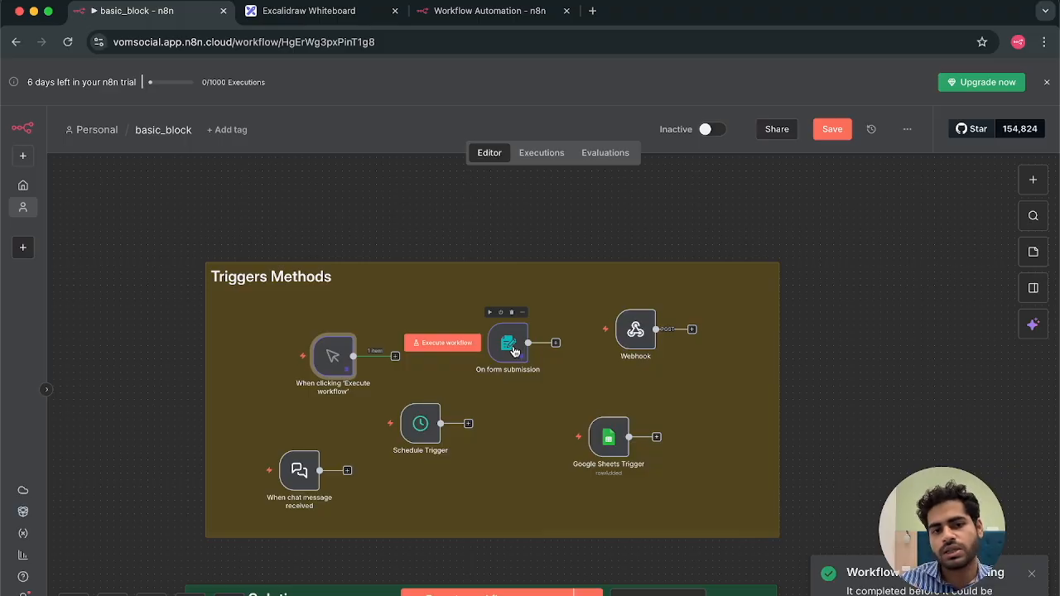
mouse_move(635, 331)
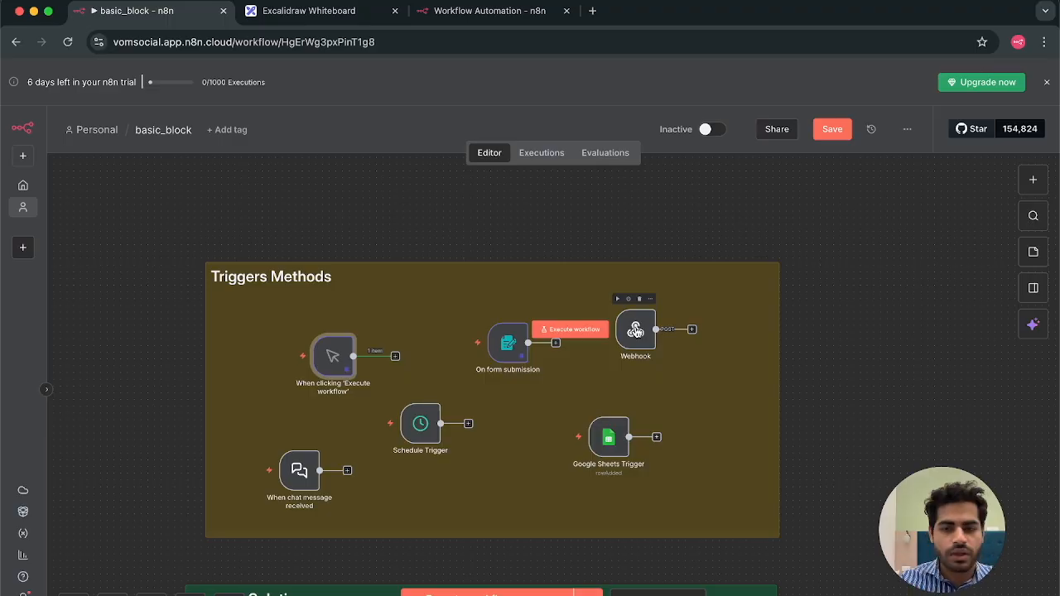
double_click(502, 343)
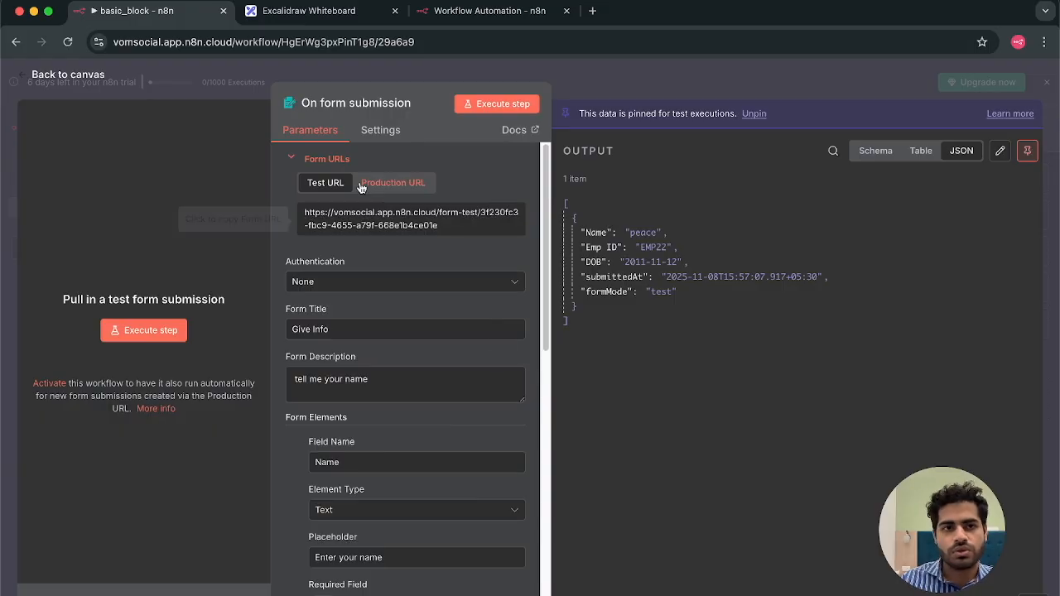
click(553, 73)
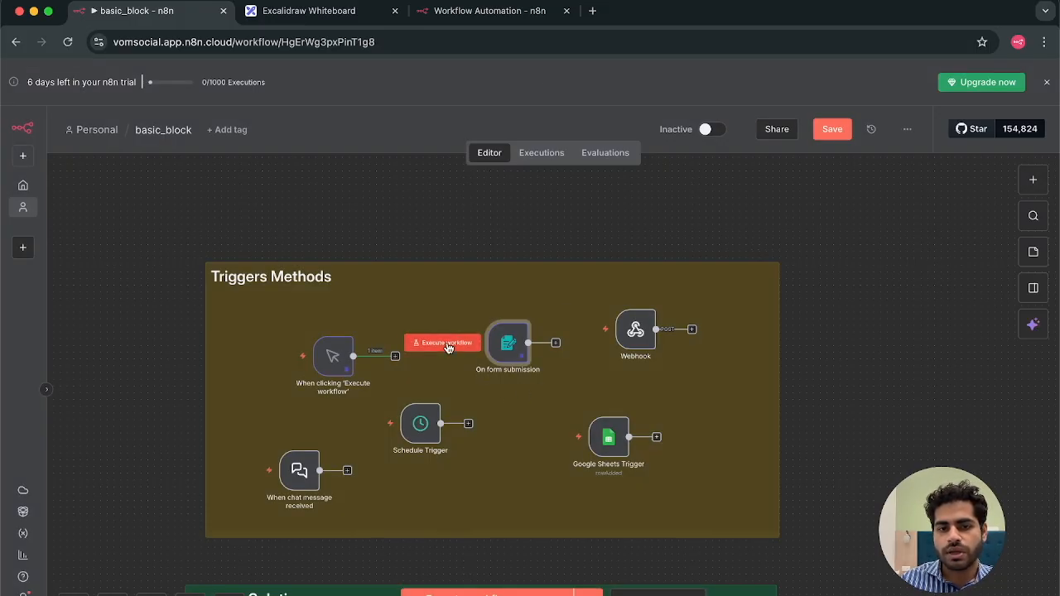
- Copy the On form submission trigger's test URL and open it in a new browser tab
double_click(510, 343)
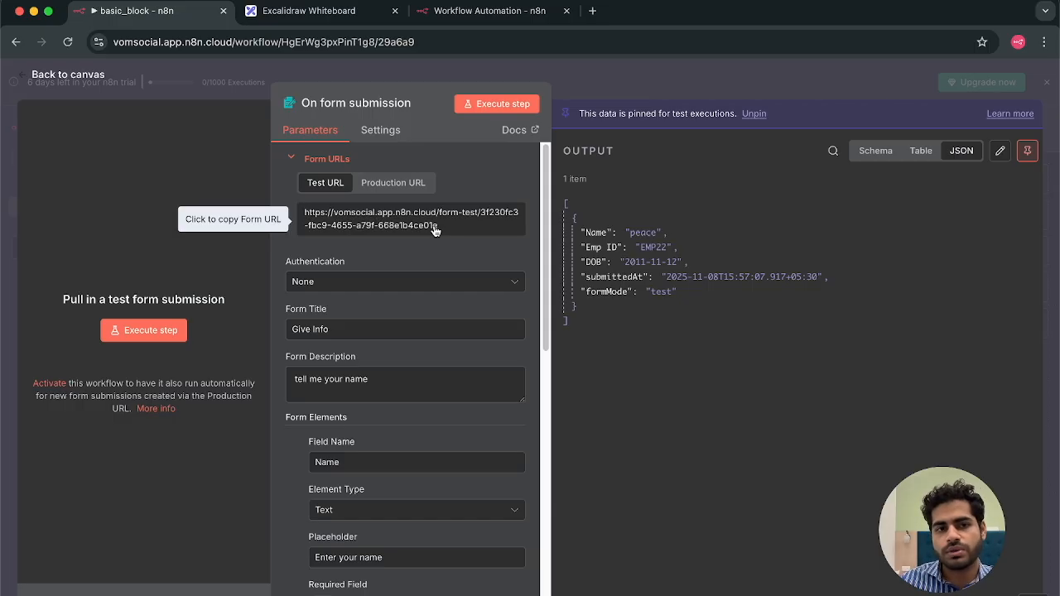
click(379, 226)
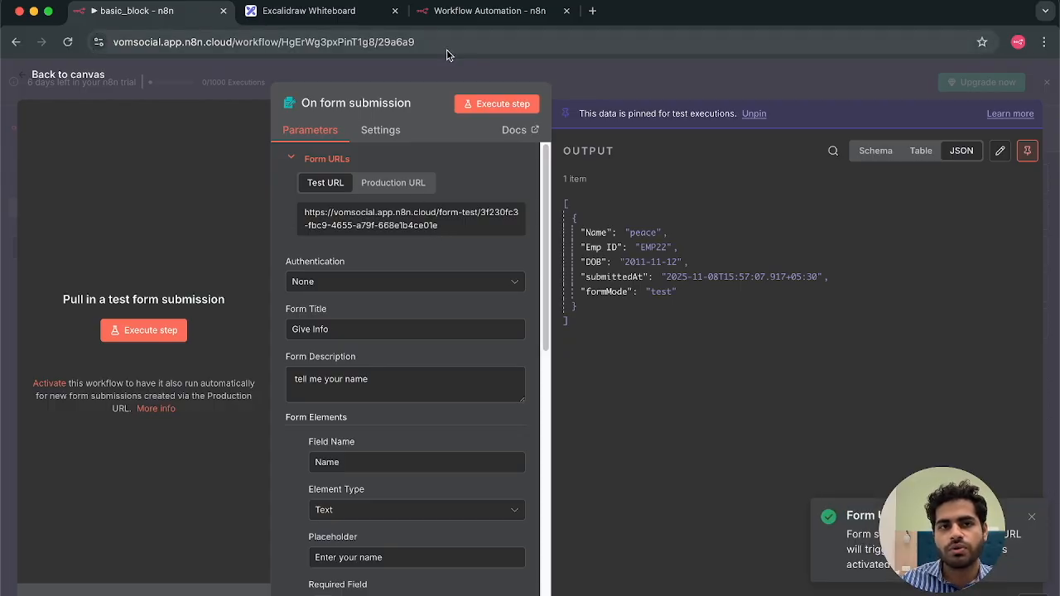
click(593, 11)
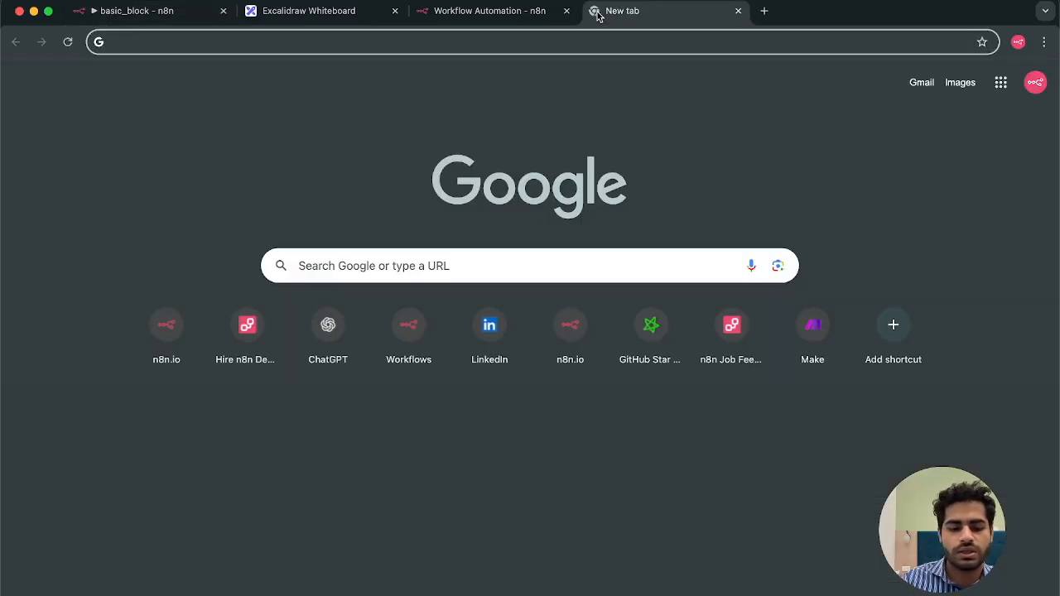
key(ctrl+v)
key(Return)
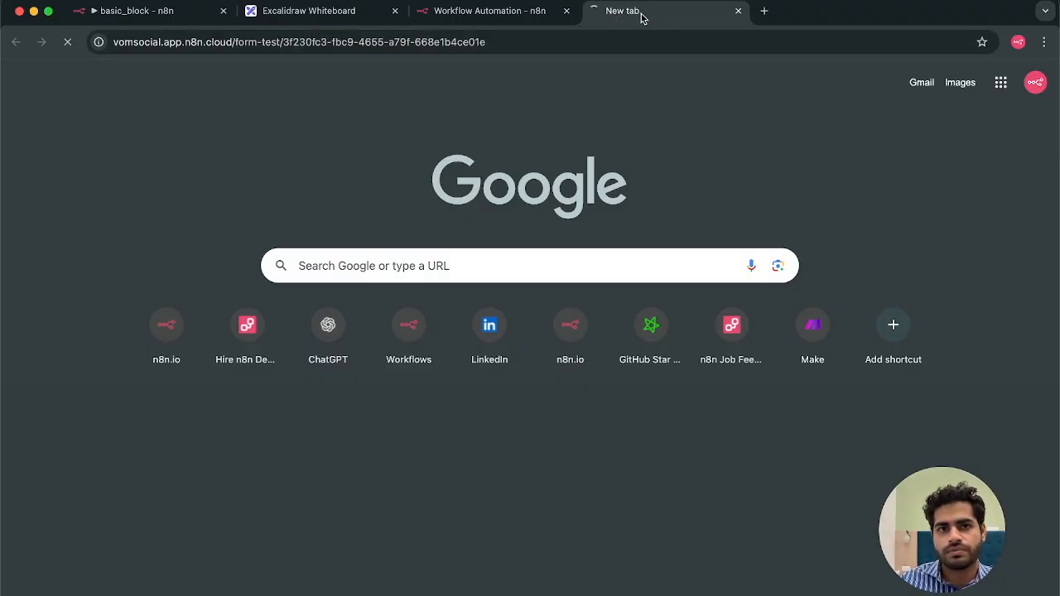
click(566, 11)
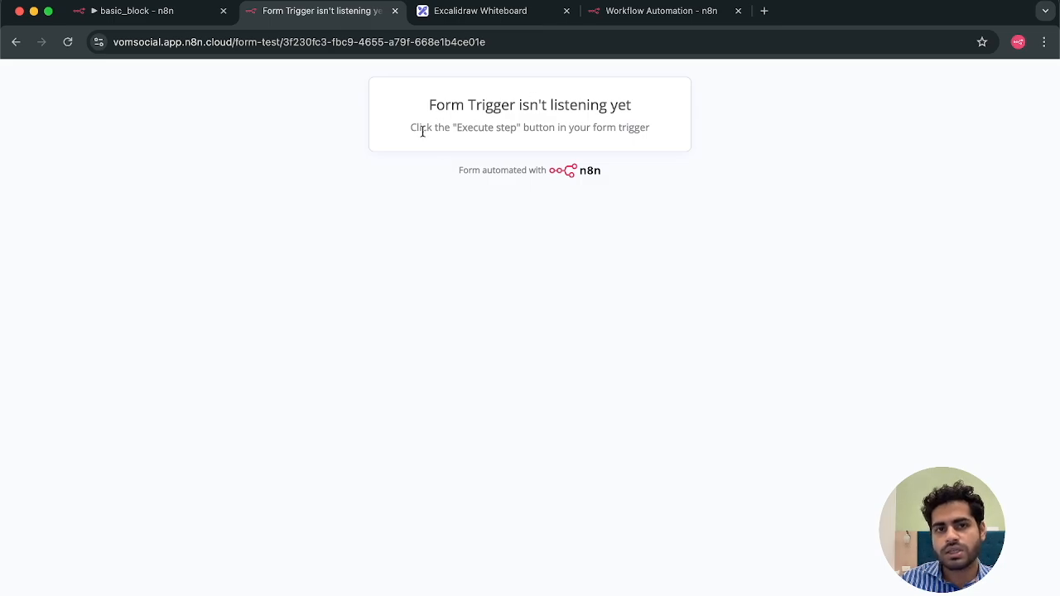
- Return to the basic_block workflow and execute the On form submission step, unpinning its output data for the test
click(146, 12)
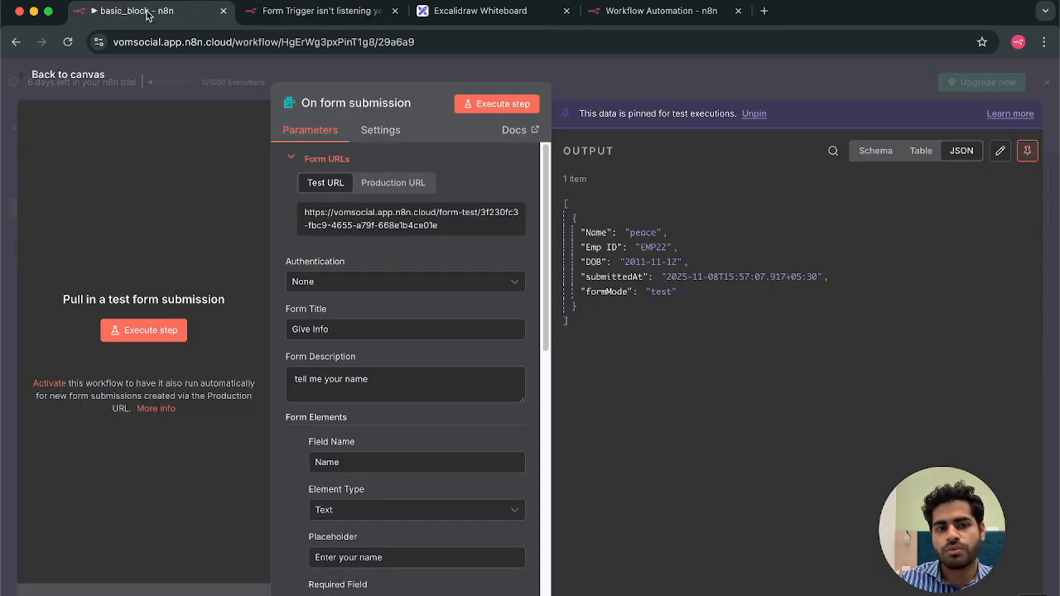
click(143, 332)
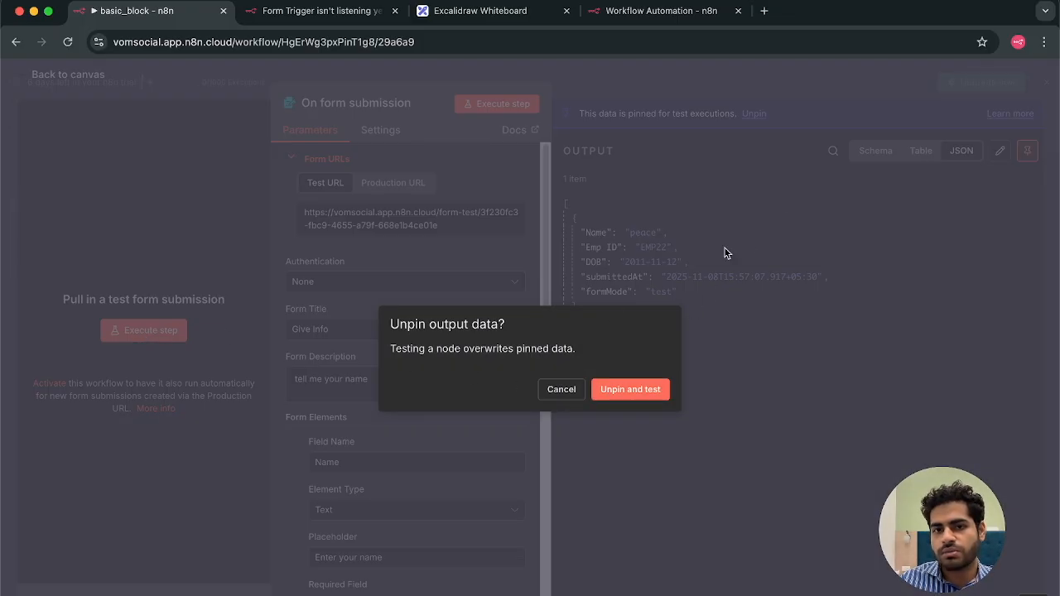
click(562, 390)
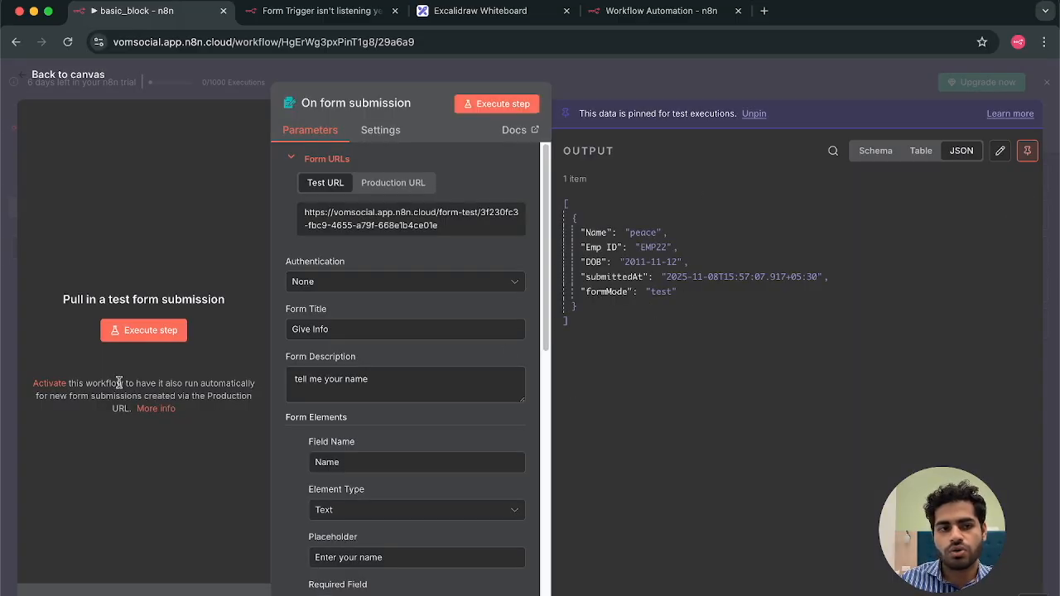
click(153, 330)
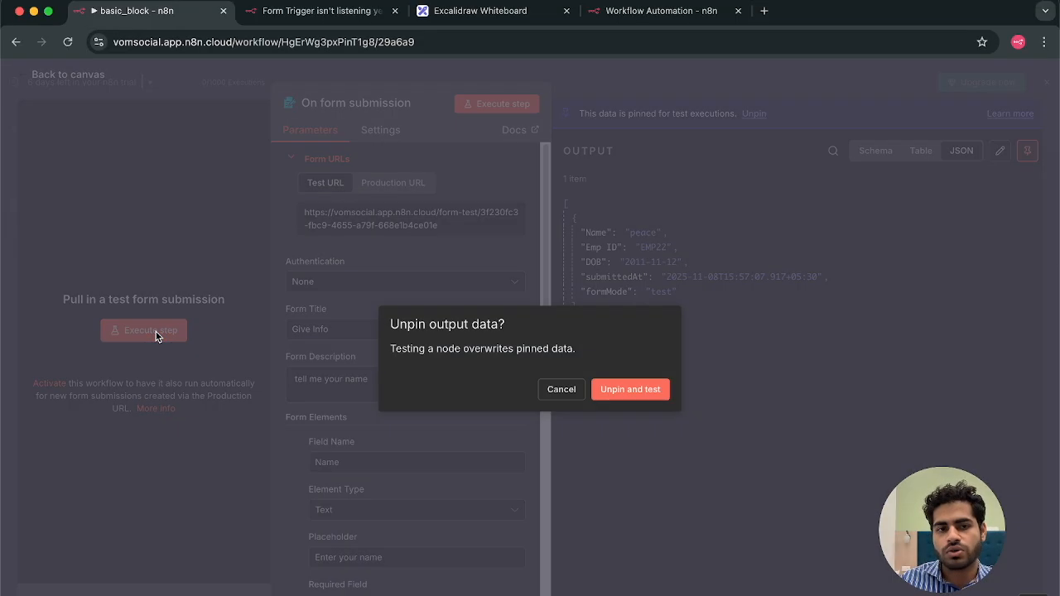
click(629, 389)
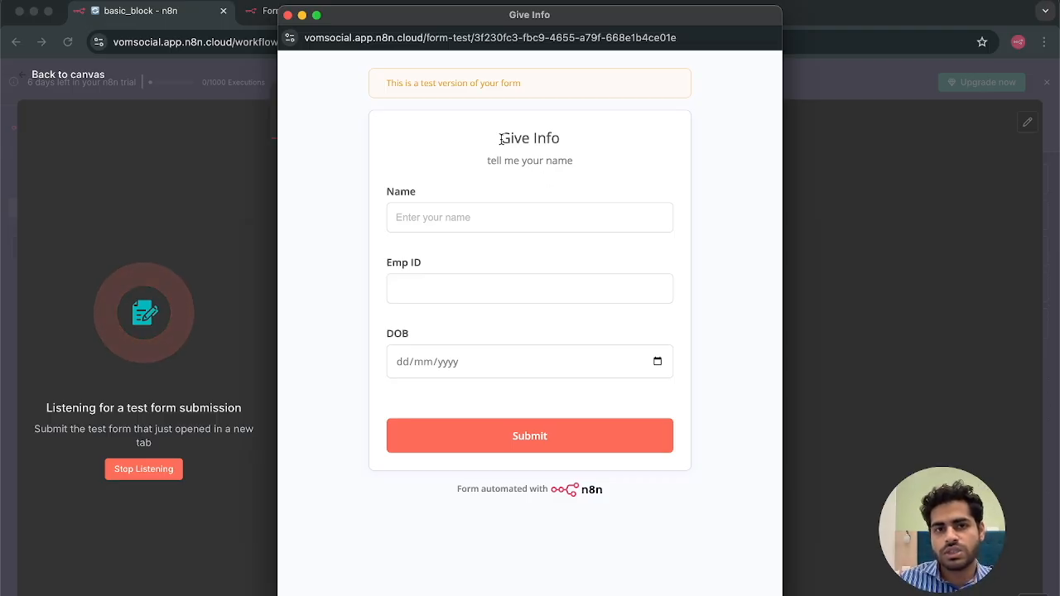
- Fill in the Name and Emp ID fields of the Give Info test form
drag(500, 139, 566, 137)
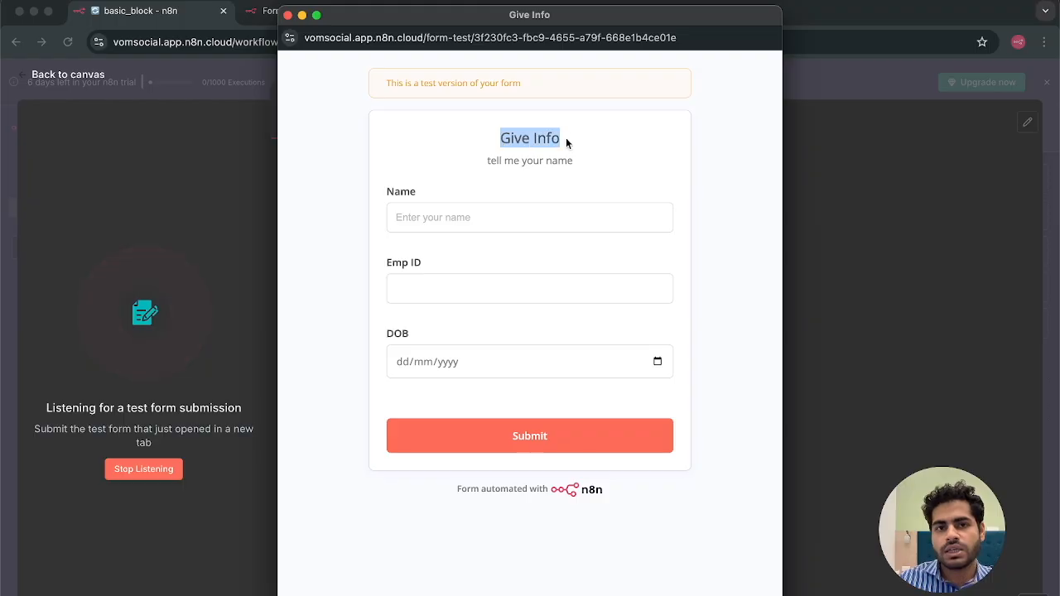
click(495, 159)
drag(495, 159, 548, 158)
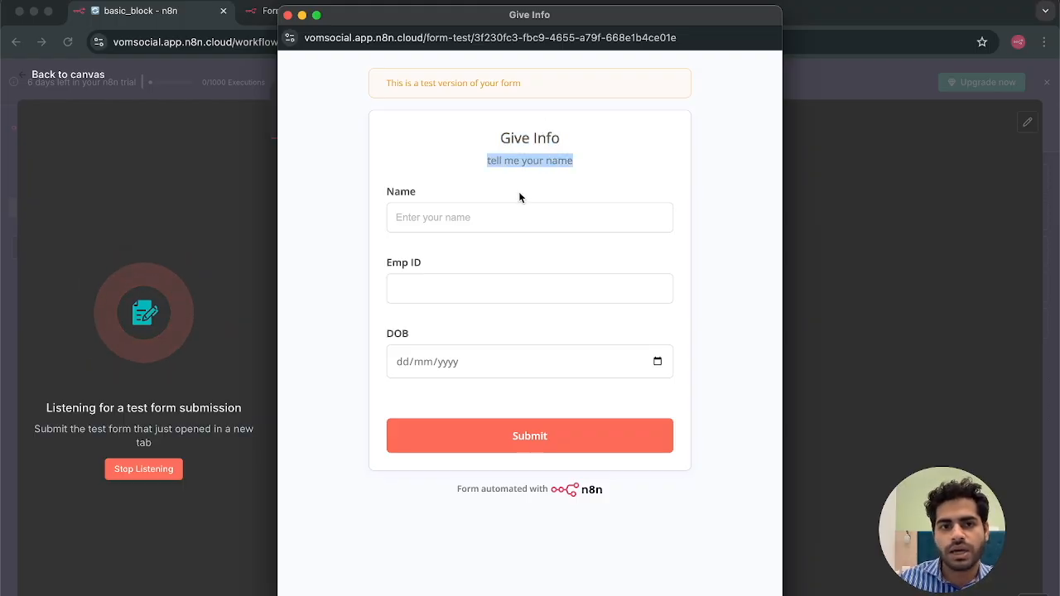
click(417, 217)
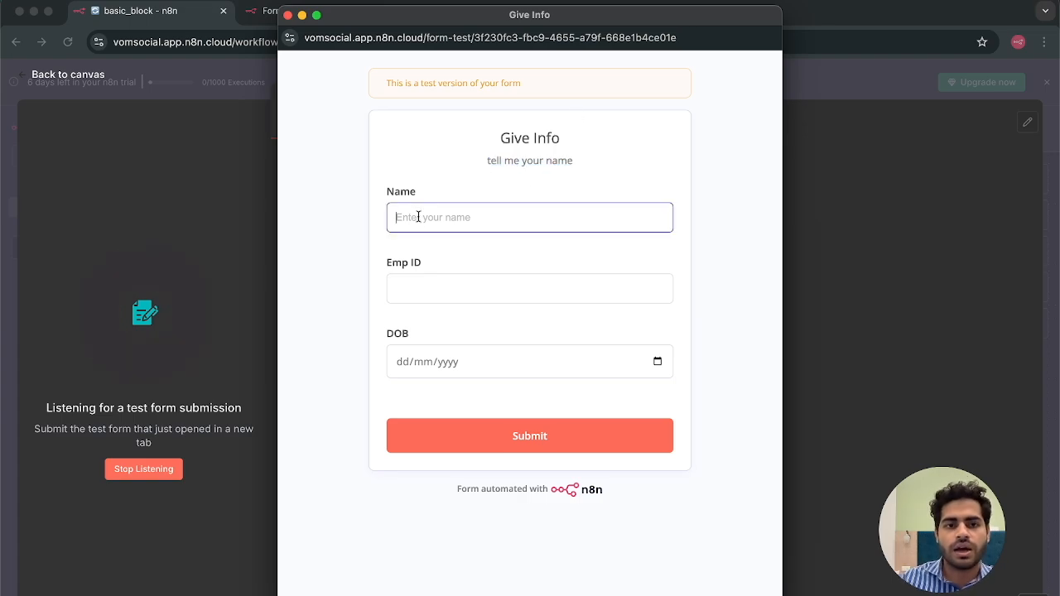
text(Peace)
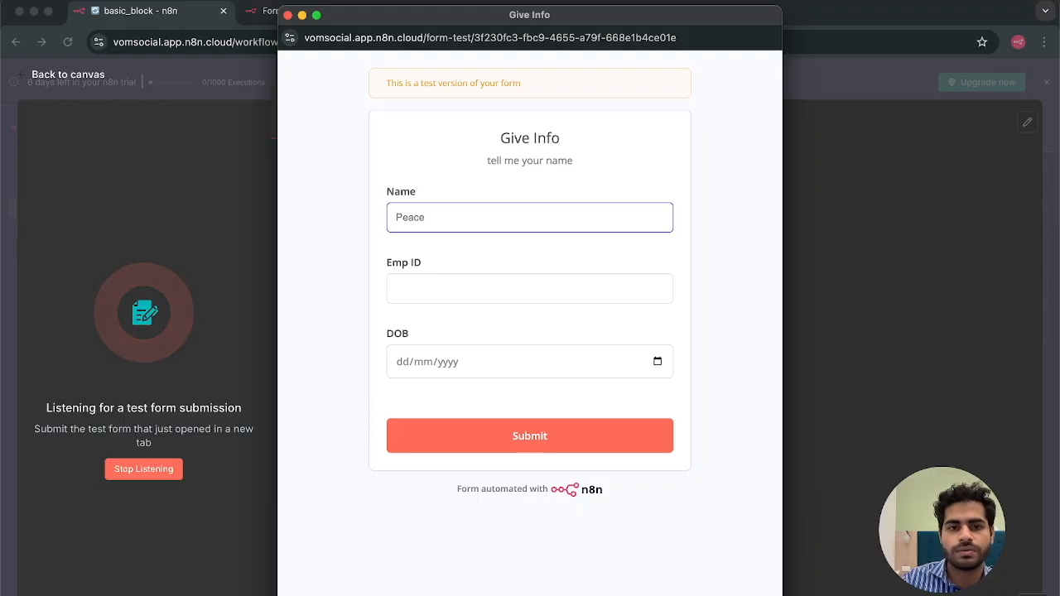
click(416, 296)
text(EMP)
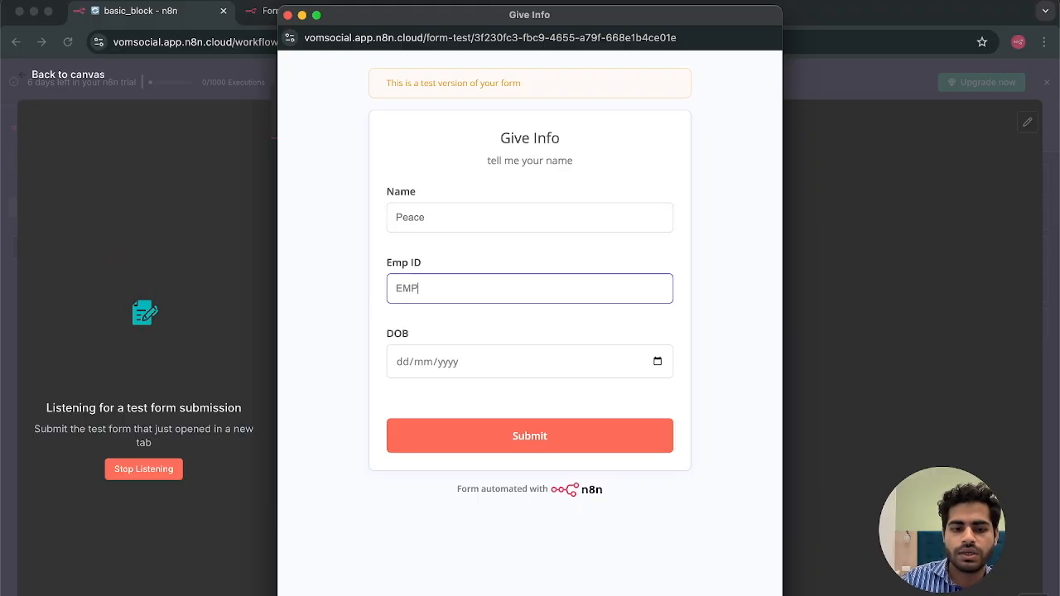
text(997)
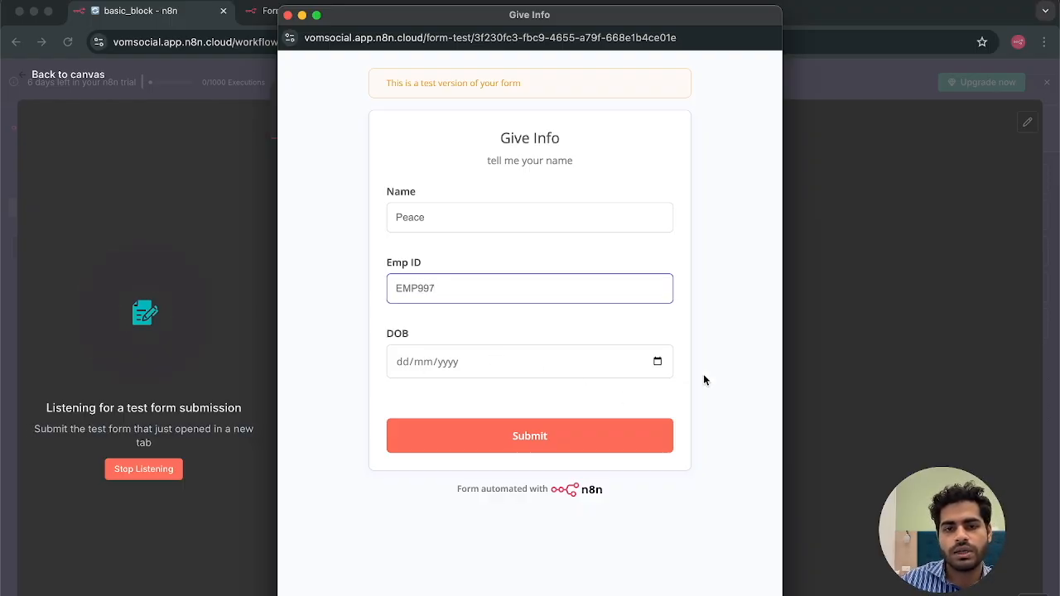
- Pick a date of birth for the DOB field, submit the Give Info form and close its window
click(659, 367)
click(655, 362)
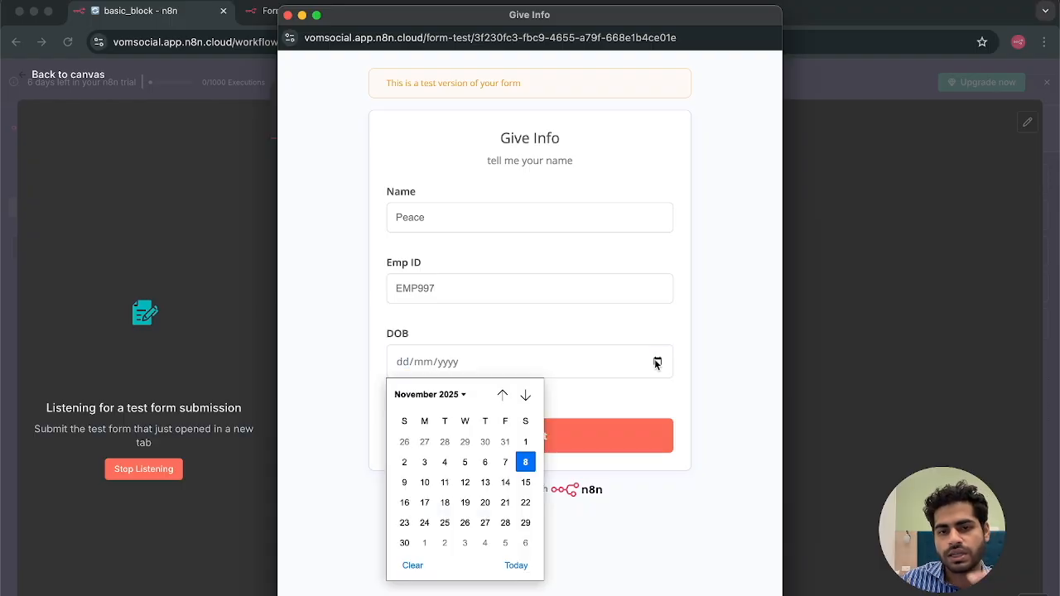
click(460, 396)
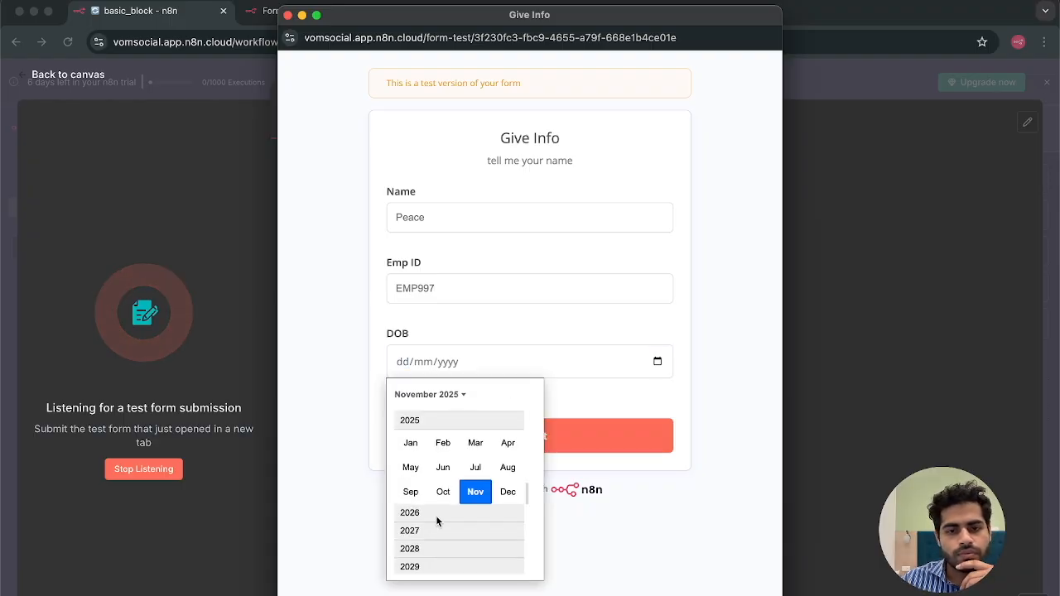
scroll(436, 520, up, 10)
click(422, 481)
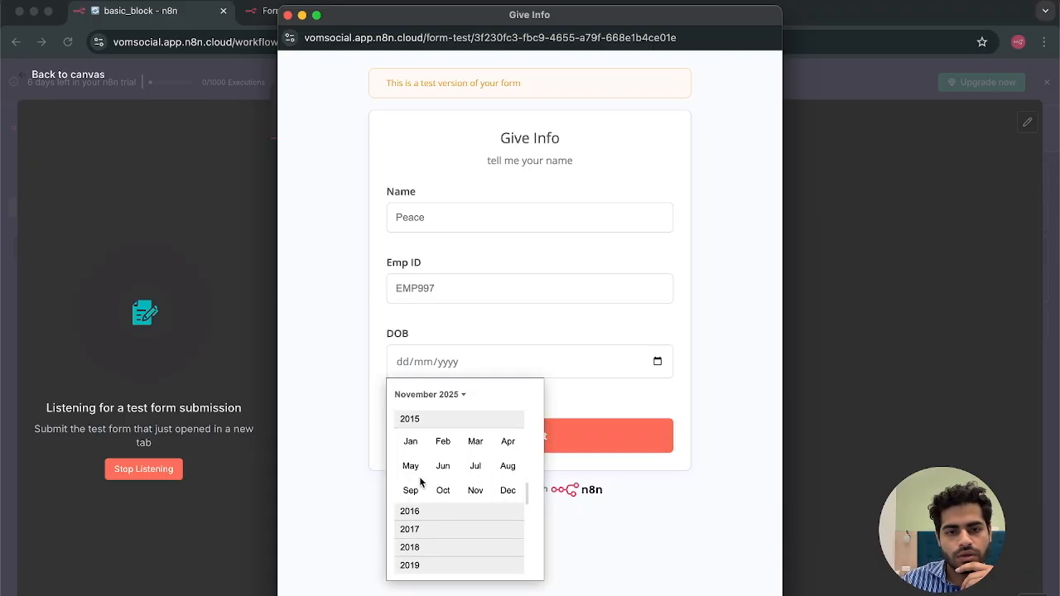
click(443, 466)
click(445, 462)
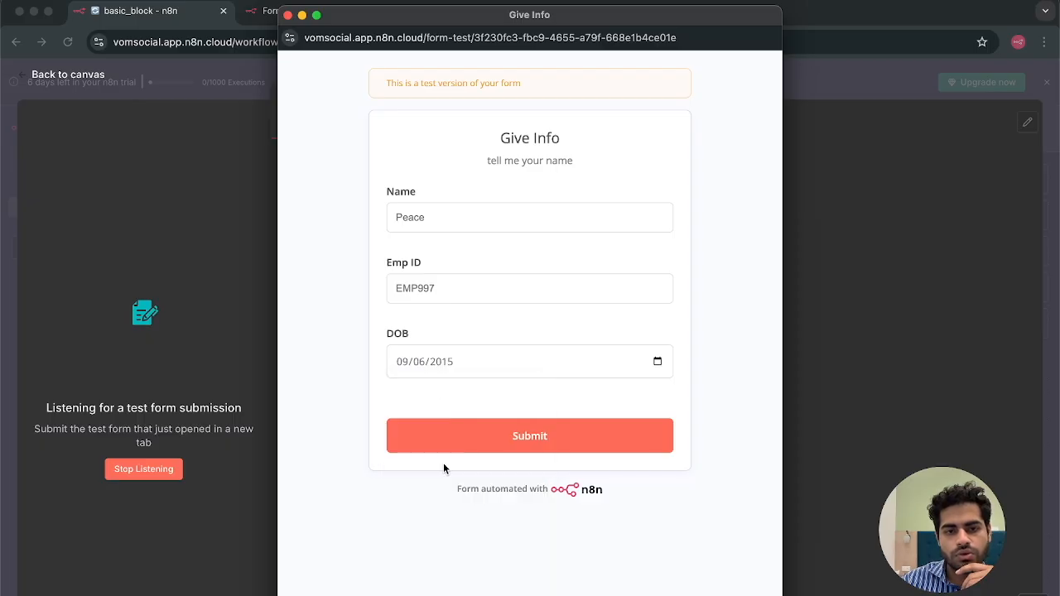
click(537, 438)
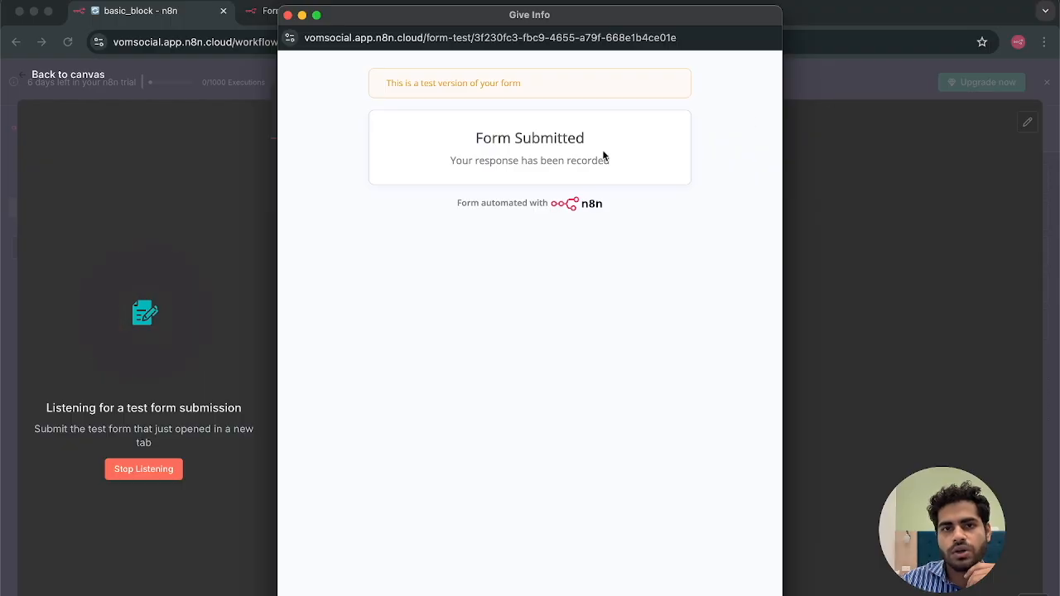
click(288, 16)
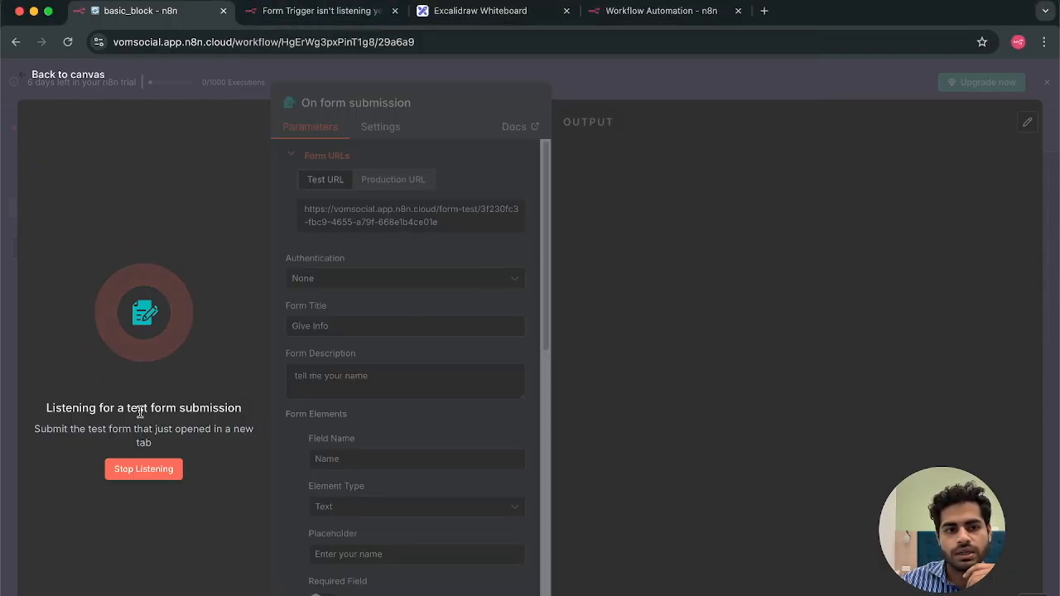
- Check the On form submission node for the submitted data and look at the test URL's browser tab again
click(283, 71)
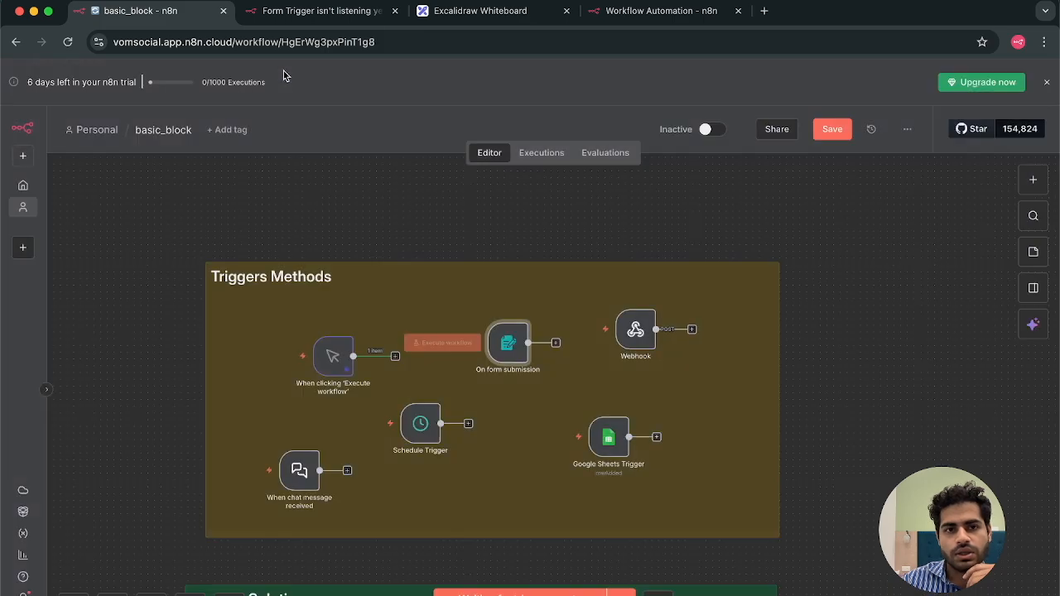
double_click(503, 345)
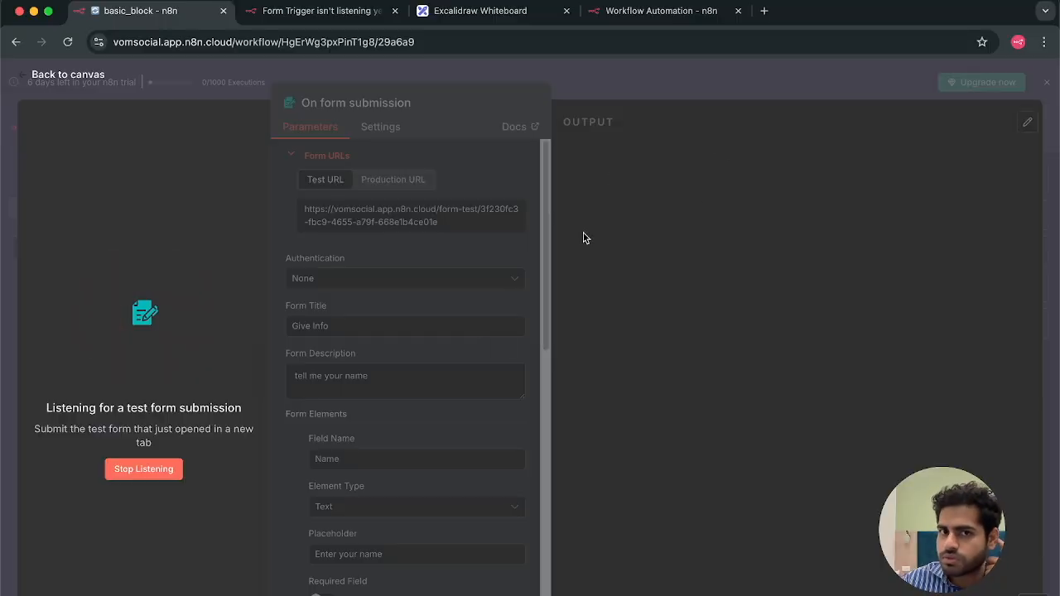
click(626, 88)
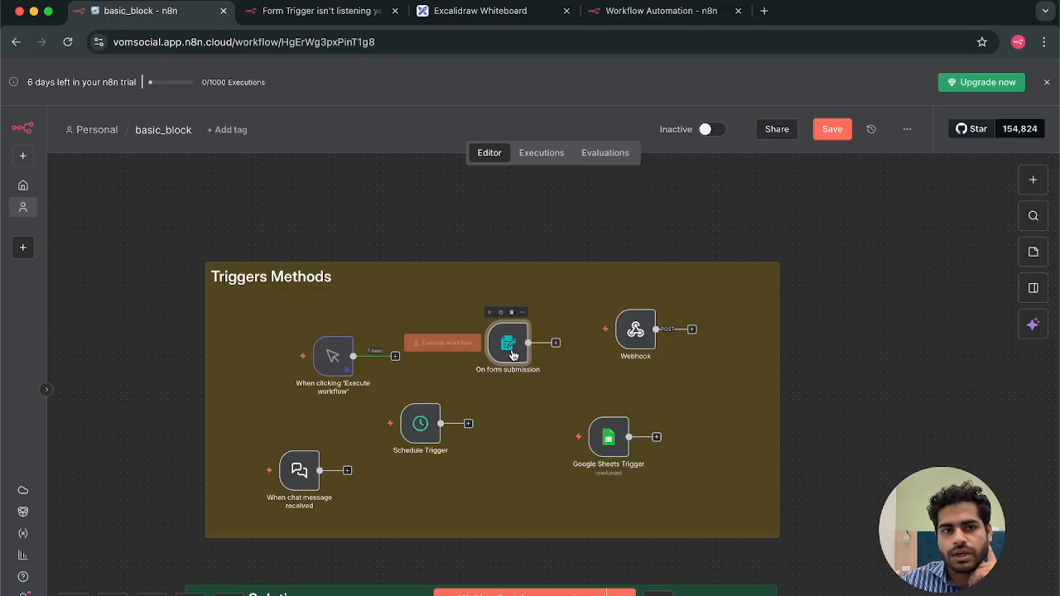
click(324, 14)
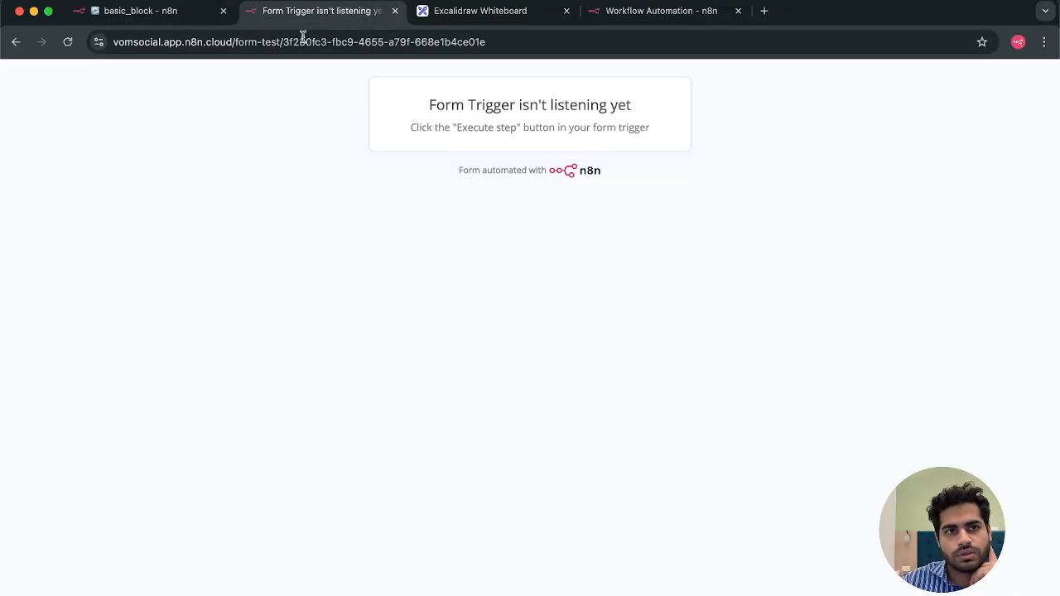
click(154, 13)
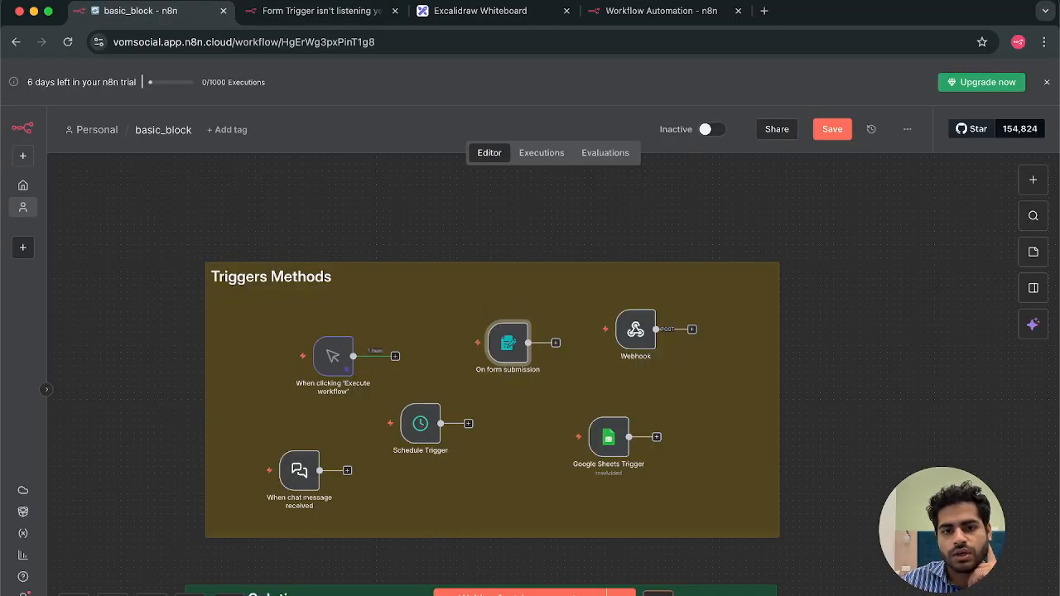
- Open the workflow's latest execution and examine the On form submission node's JSON output, including the submittedAt and formMode fields
click(542, 153)
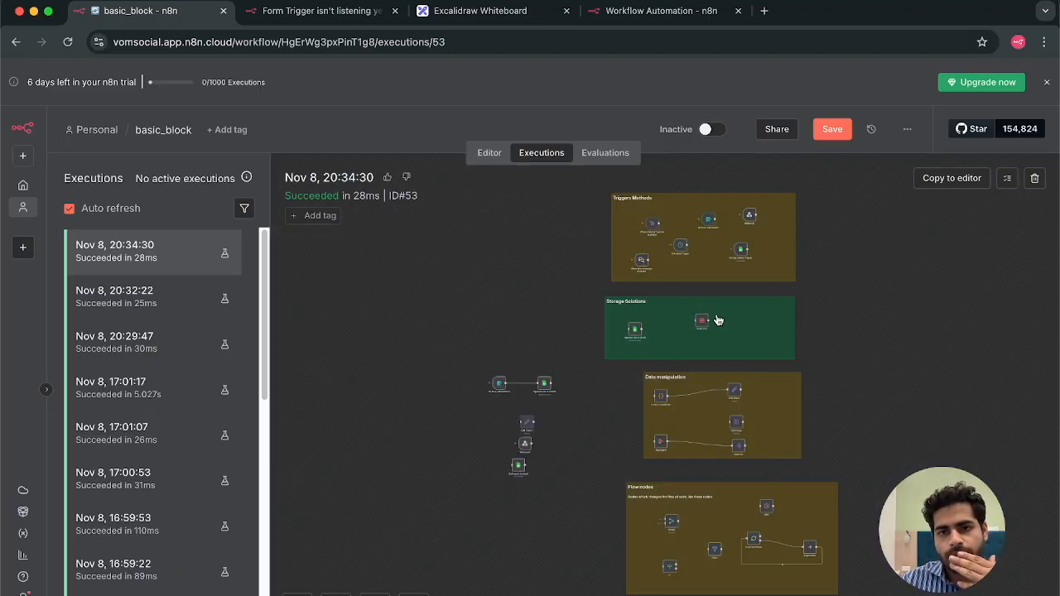
scroll(700, 356, up, 3)
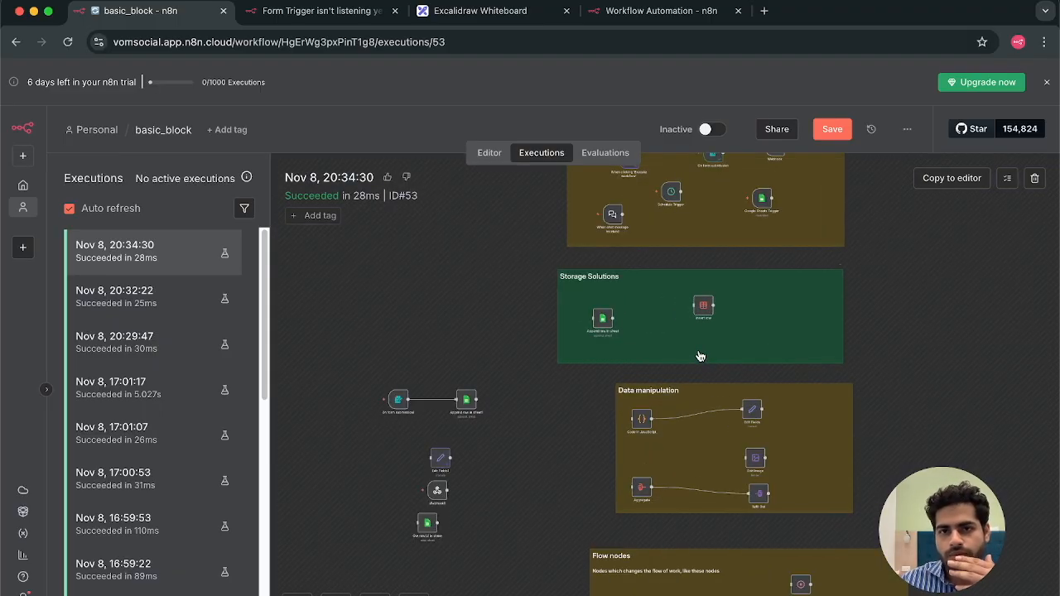
scroll(700, 356, up, 3)
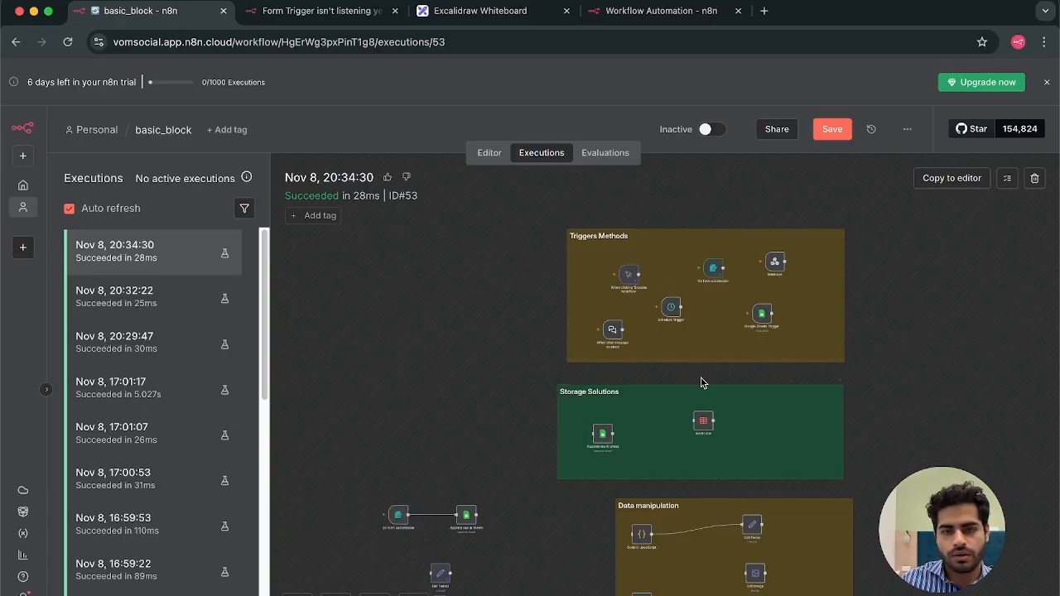
scroll(701, 383, up, 5)
scroll(702, 387, up, 5)
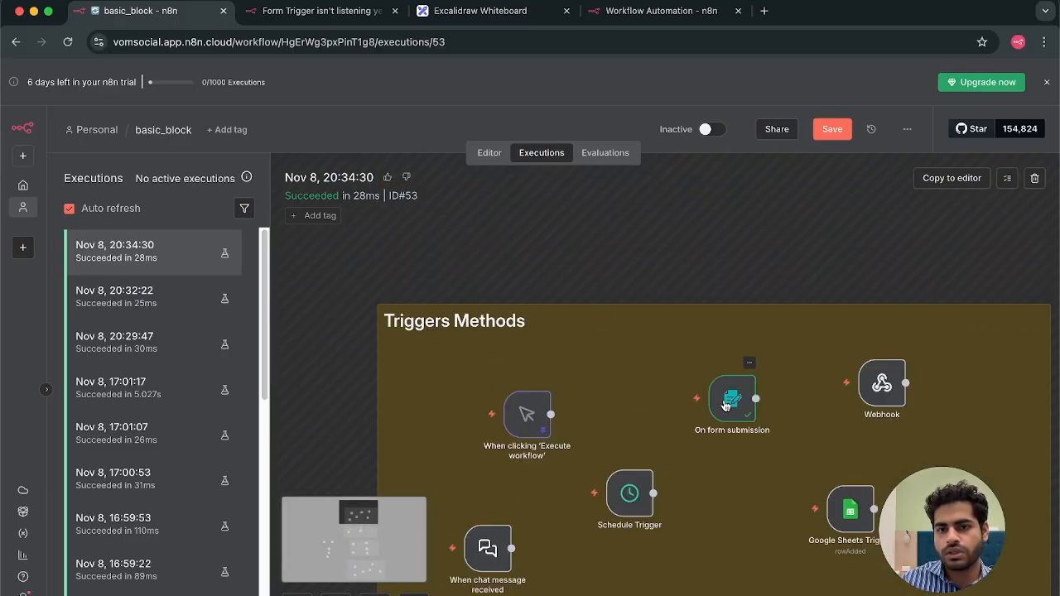
double_click(725, 403)
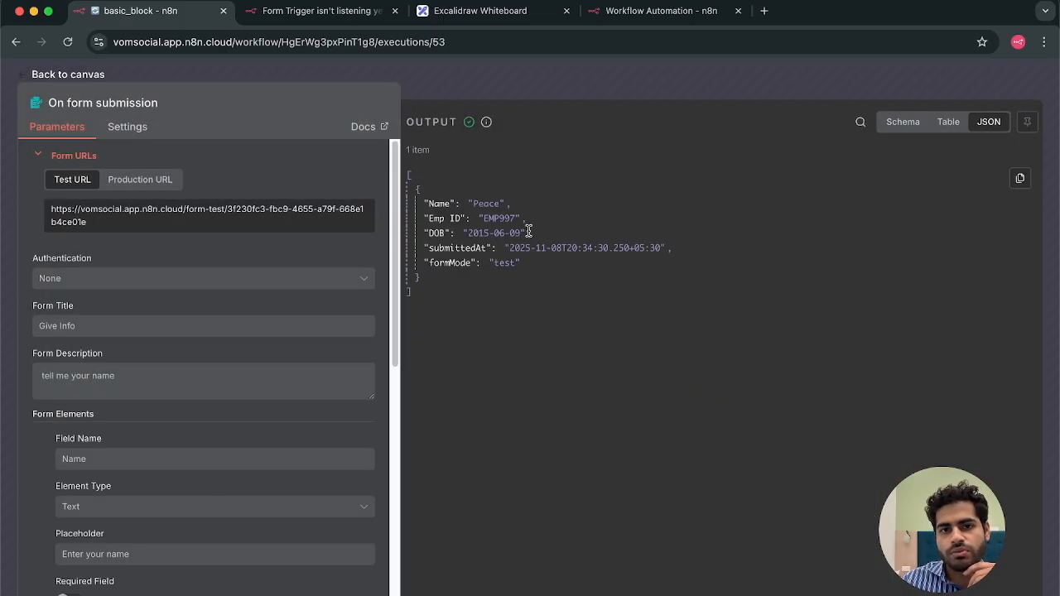
double_click(456, 248)
double_click(455, 263)
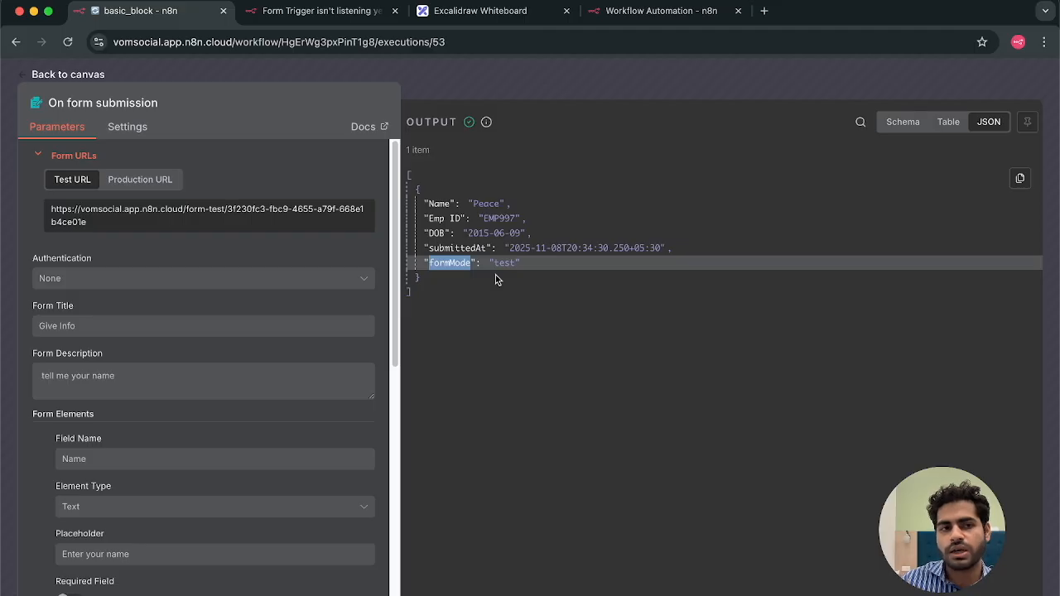
- Show the On form submission node's production URL, close the node and glance at the test form's browser tab
click(153, 188)
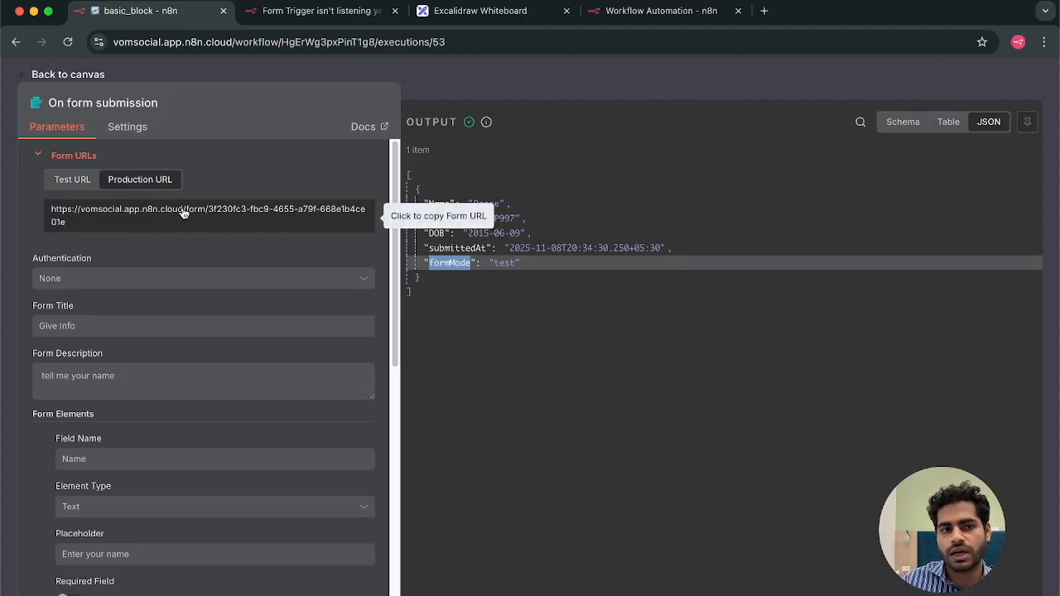
click(510, 80)
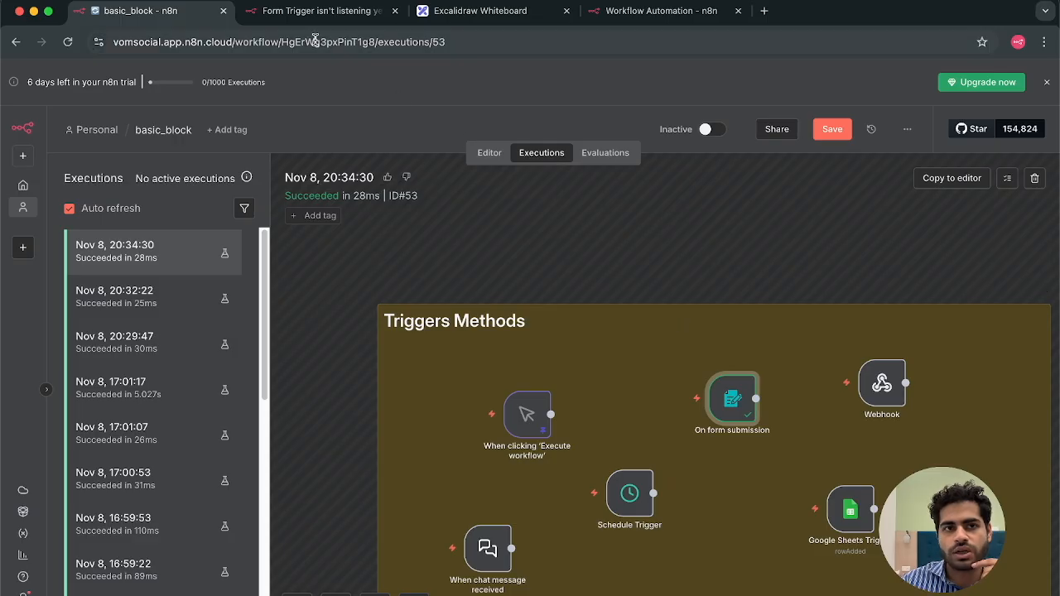
click(305, 11)
click(168, 18)
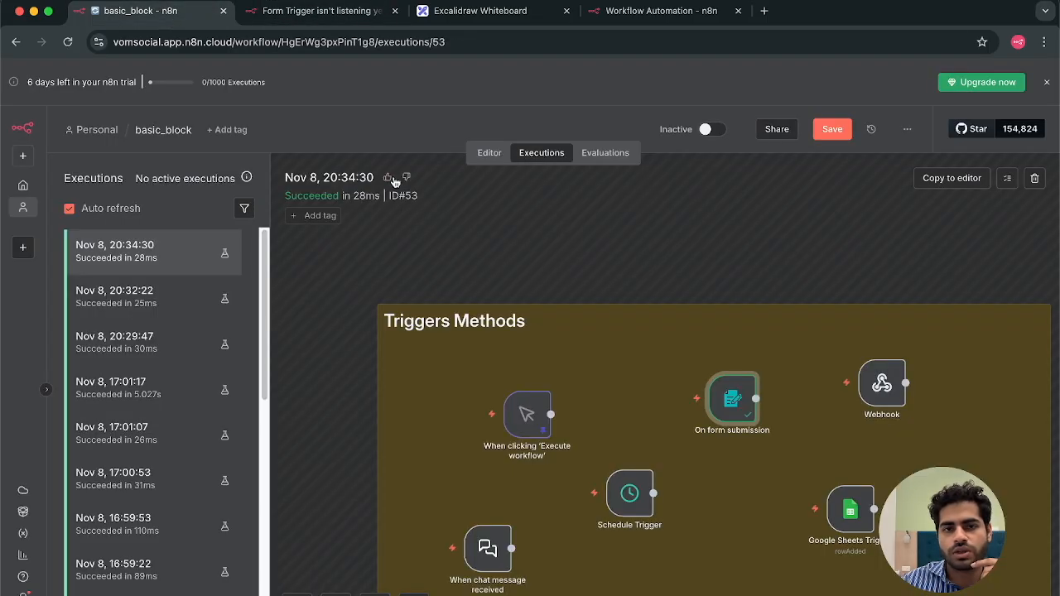
- Return to the basic_block workflow editor and reload the page, leaving without saving the changes
click(490, 153)
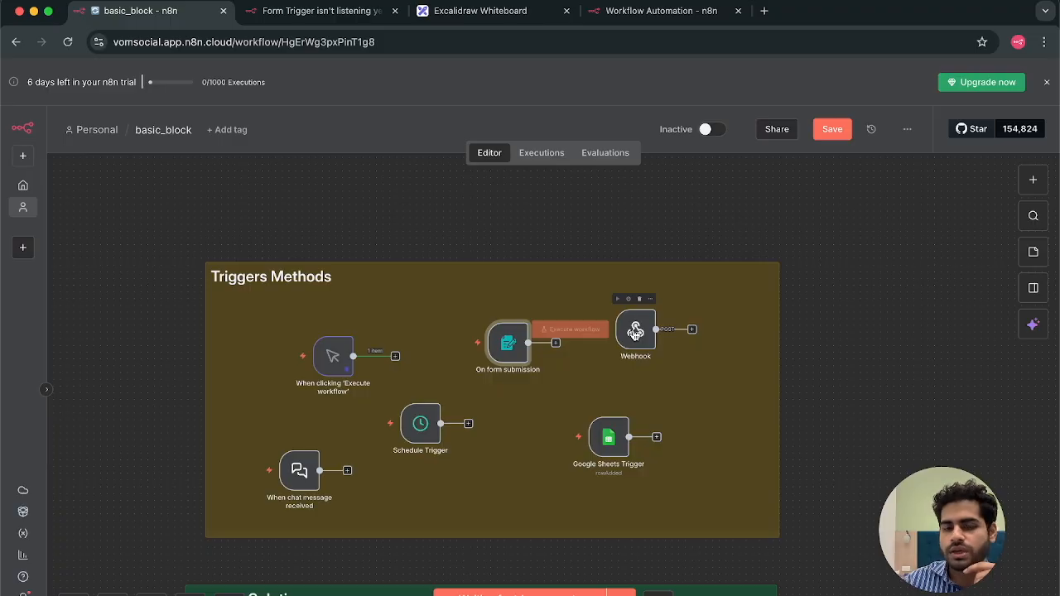
click(635, 333)
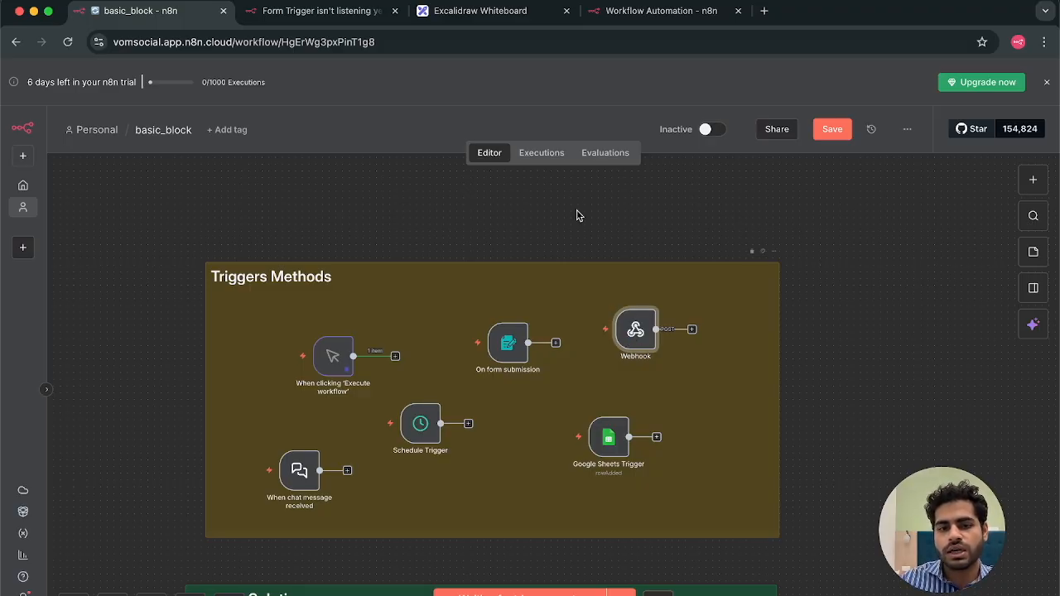
click(418, 43)
key(Return)
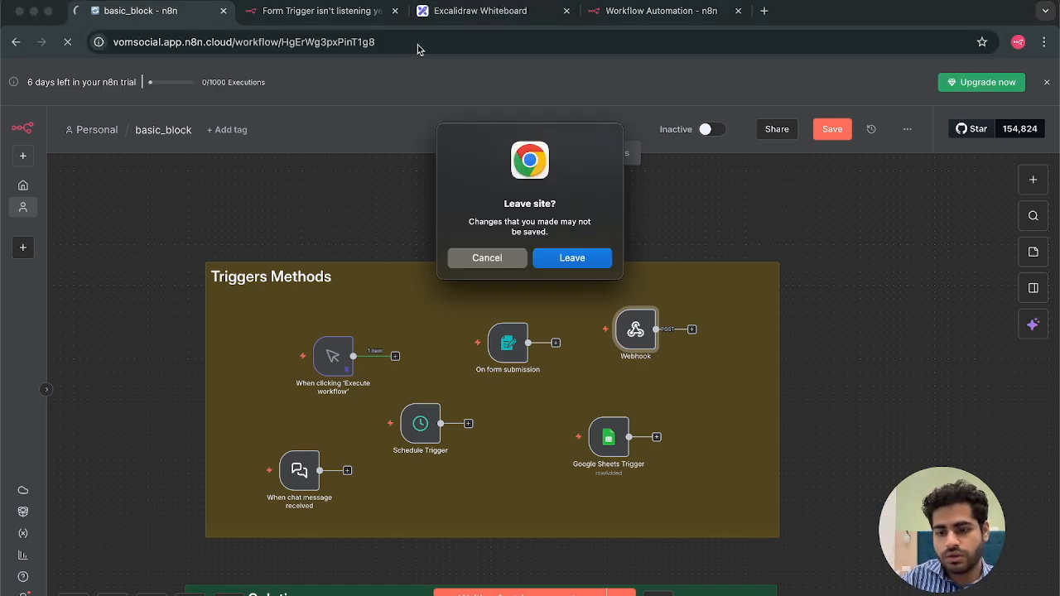
key(Return)
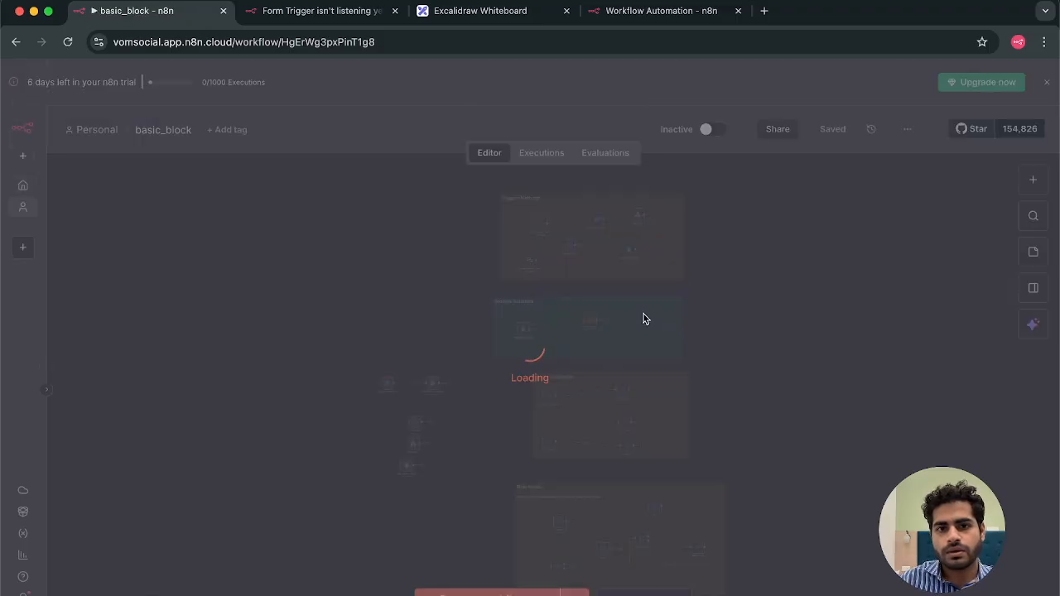
- Open the Webhook node in the Triggers Methods group, view its test URL and HTTP methods, and return to the canvas
scroll(665, 282, up, 10)
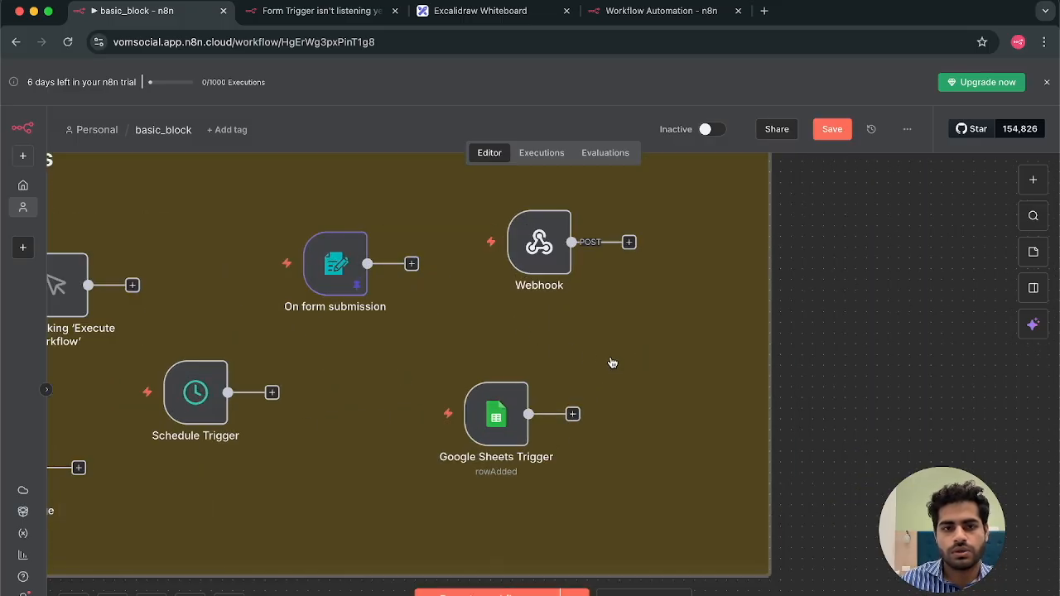
scroll(513, 389, up, 3)
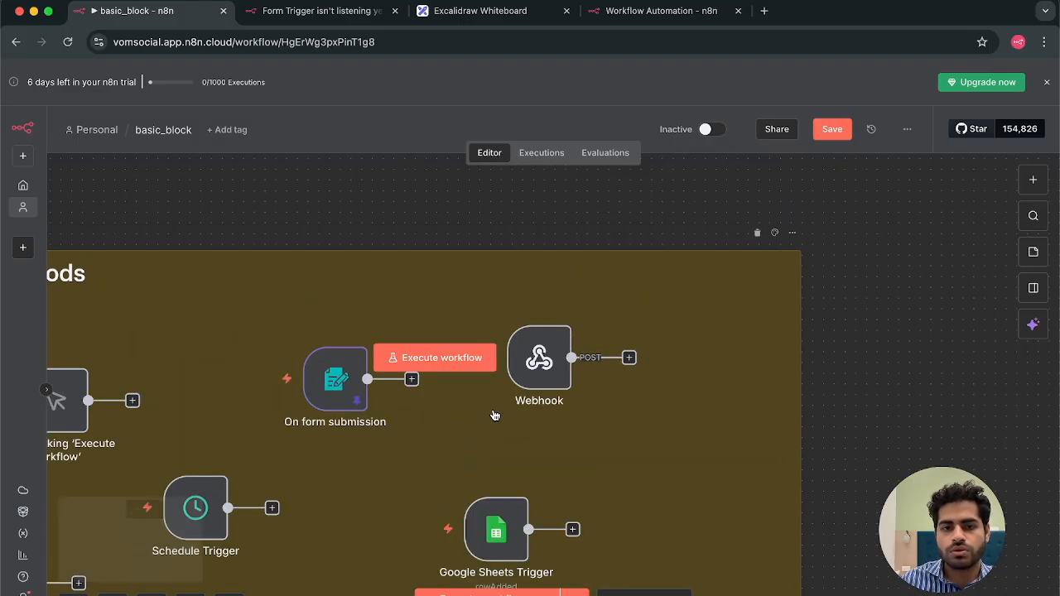
scroll(815, 412, left, 5)
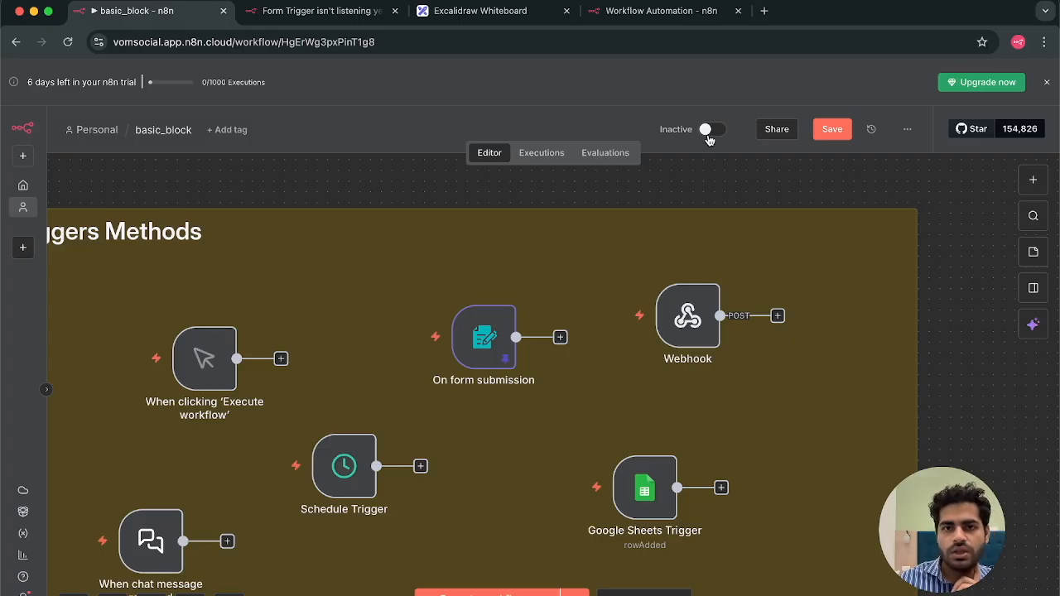
click(687, 318)
double_click(687, 317)
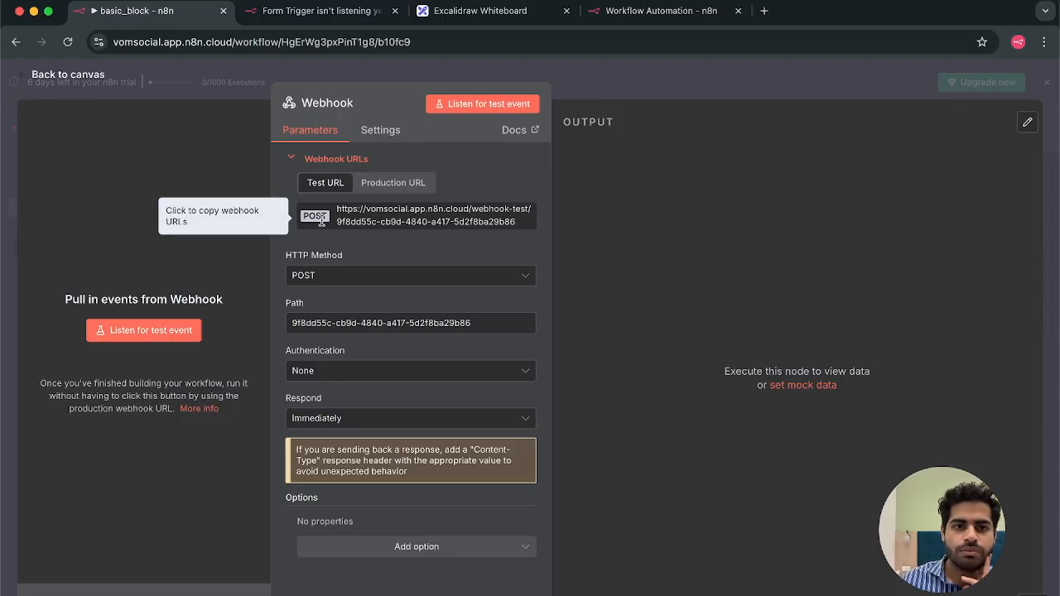
click(342, 279)
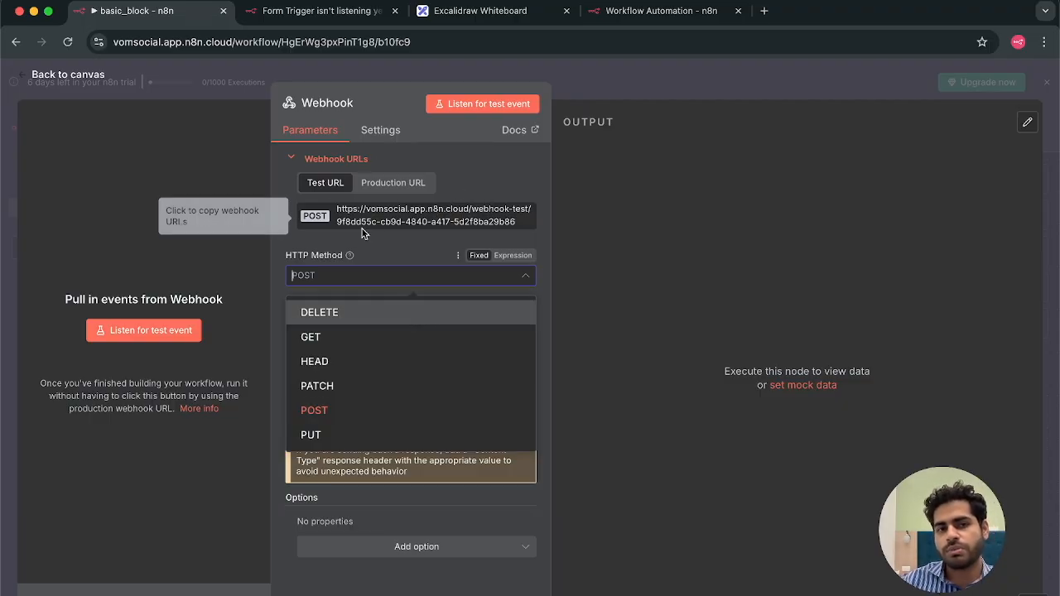
click(406, 278)
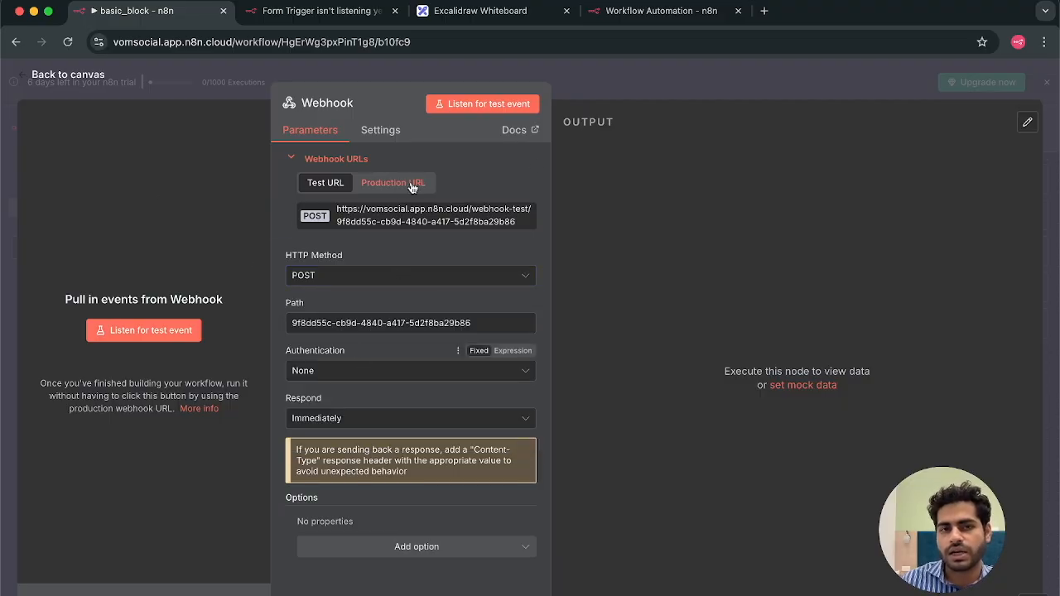
click(664, 99)
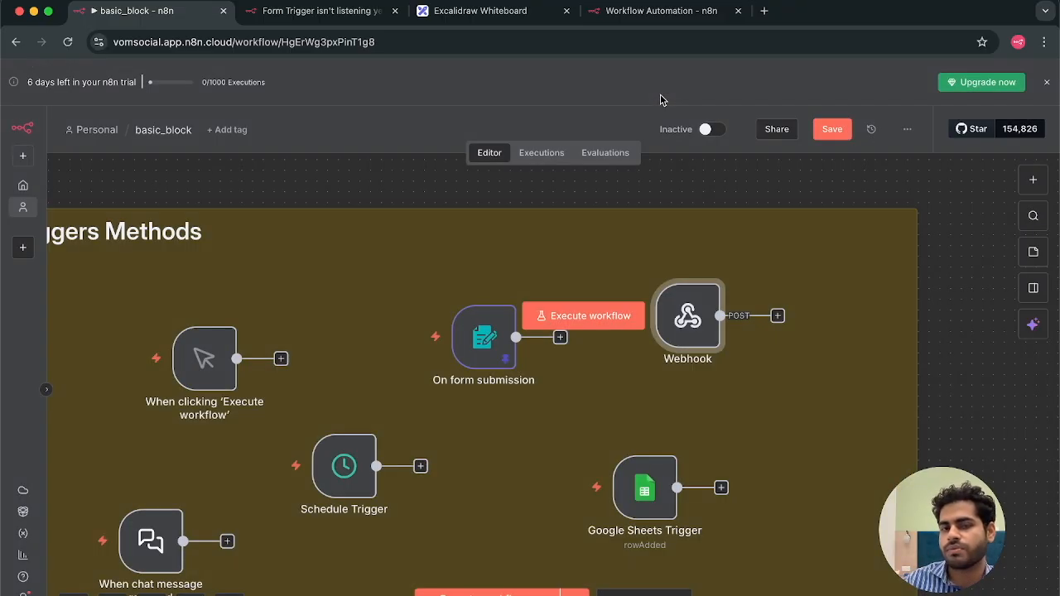
- Reopen the Webhook node and examine its available HTTP methods and authentication types
mouse_move(668, 328)
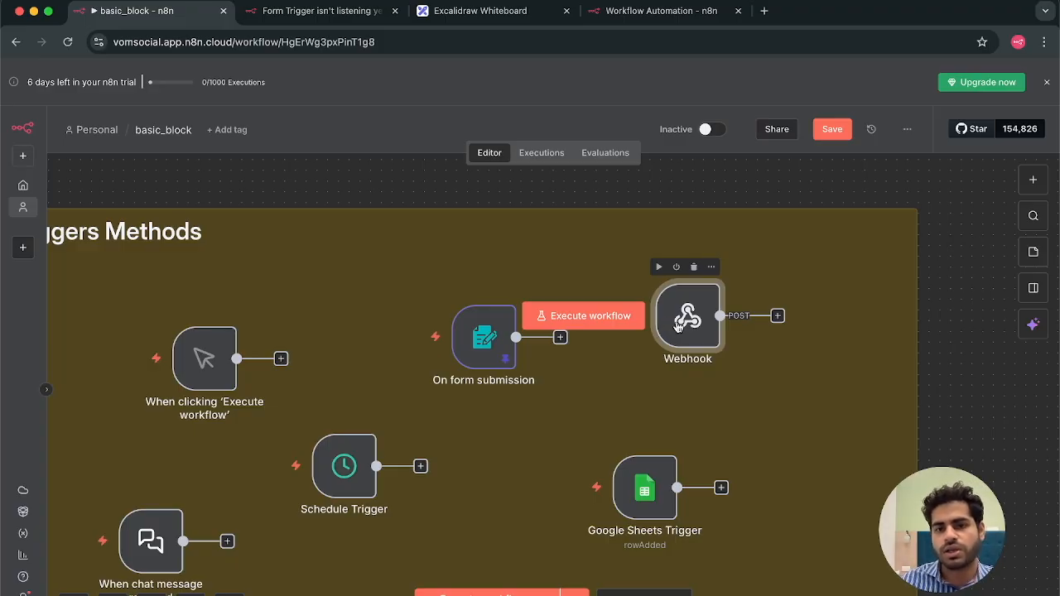
double_click(669, 327)
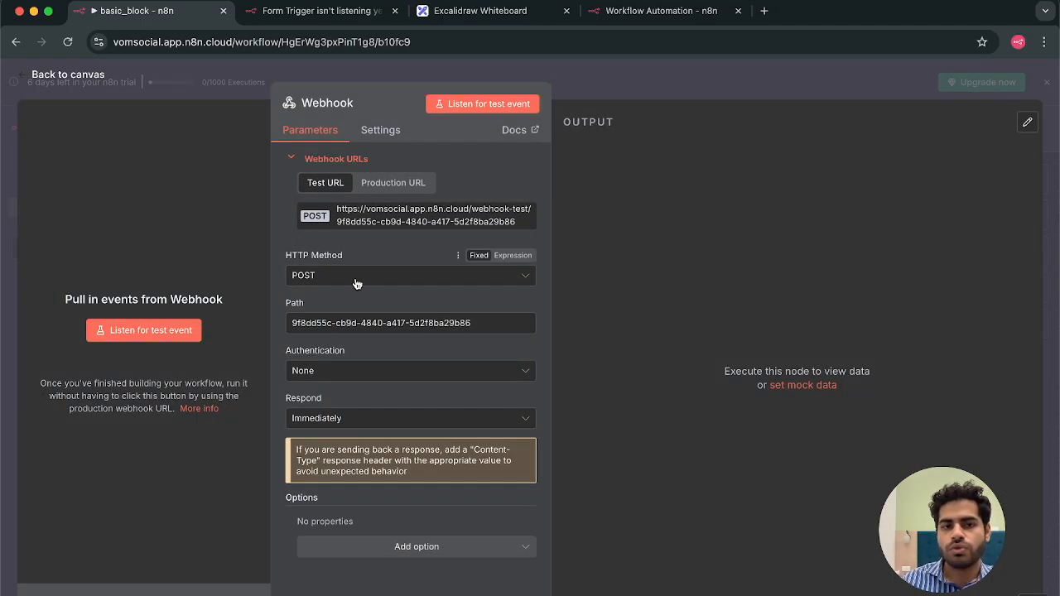
click(356, 278)
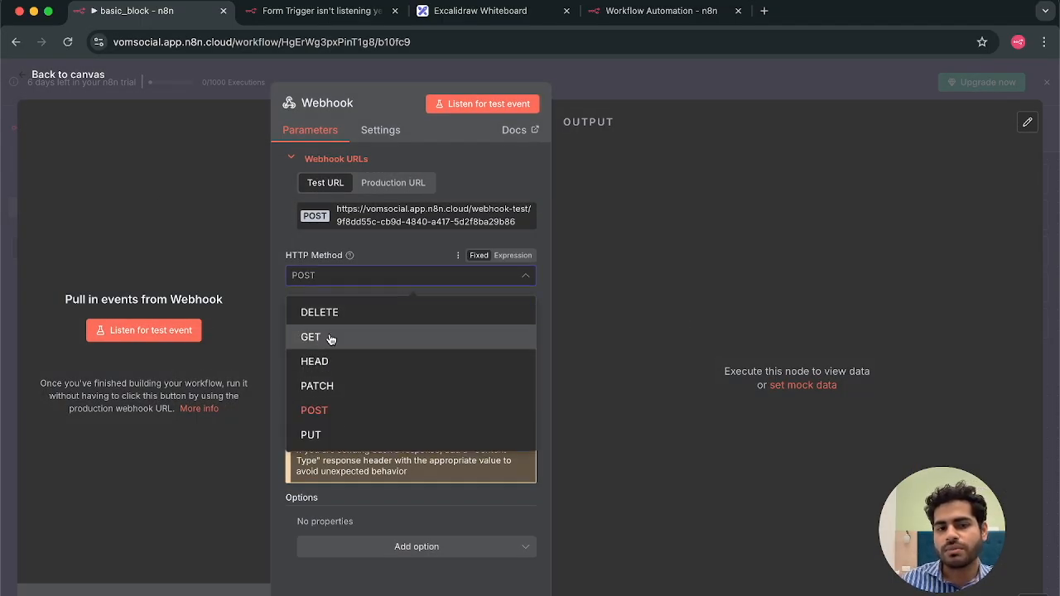
click(398, 247)
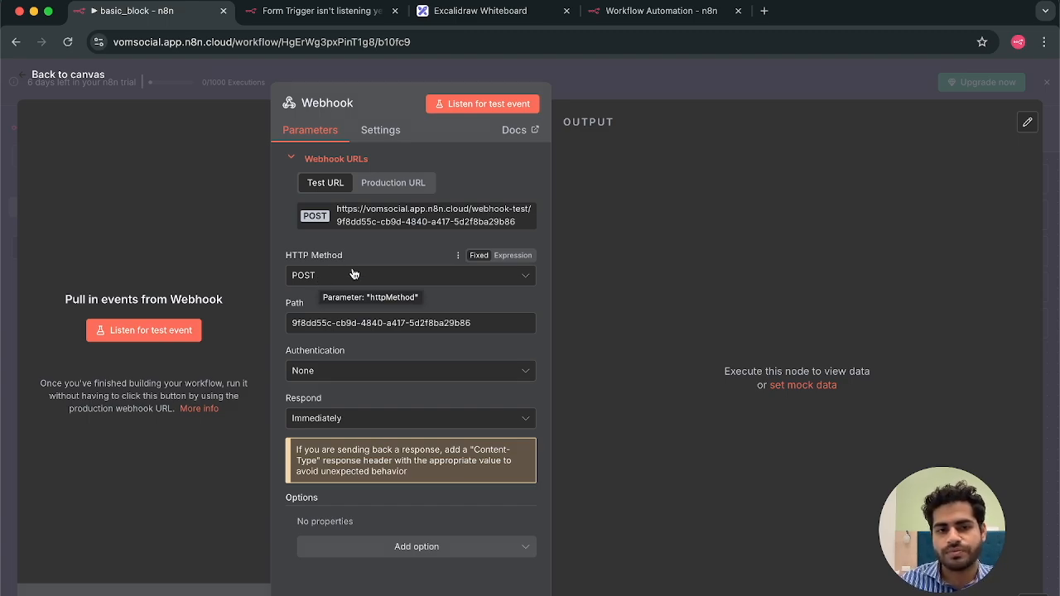
click(360, 372)
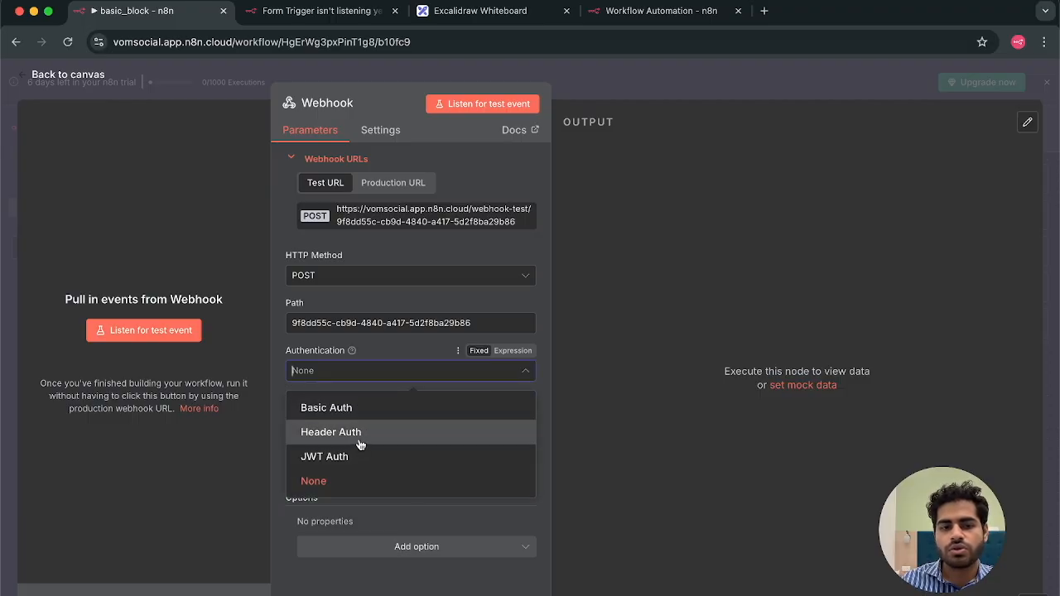
click(380, 351)
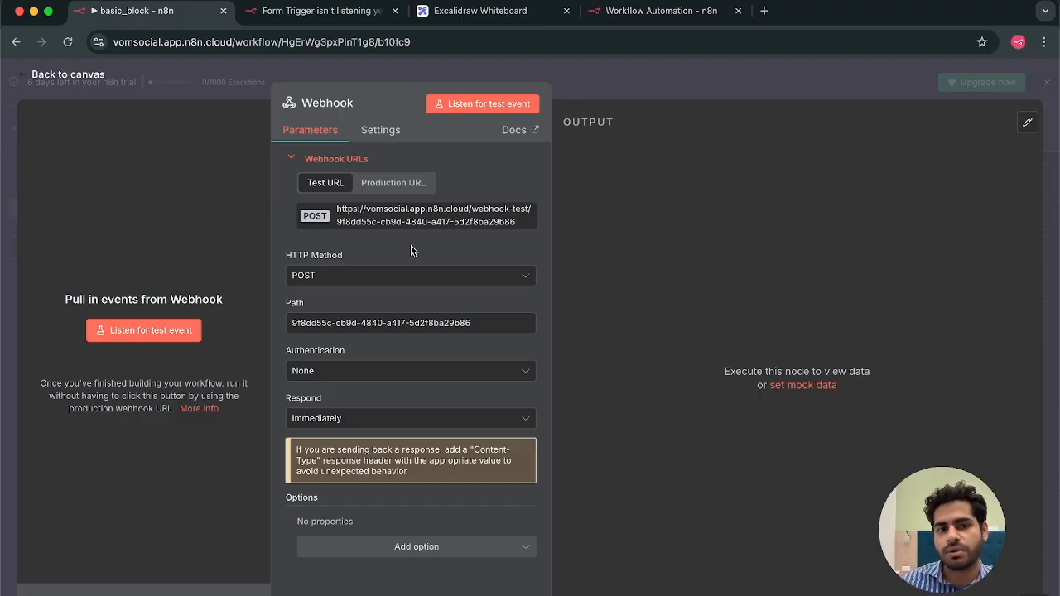
- Browse the additional options offered for the Webhook node and close it without adding any
click(465, 551)
scroll(434, 460, down, 1)
scroll(433, 459, up, 1)
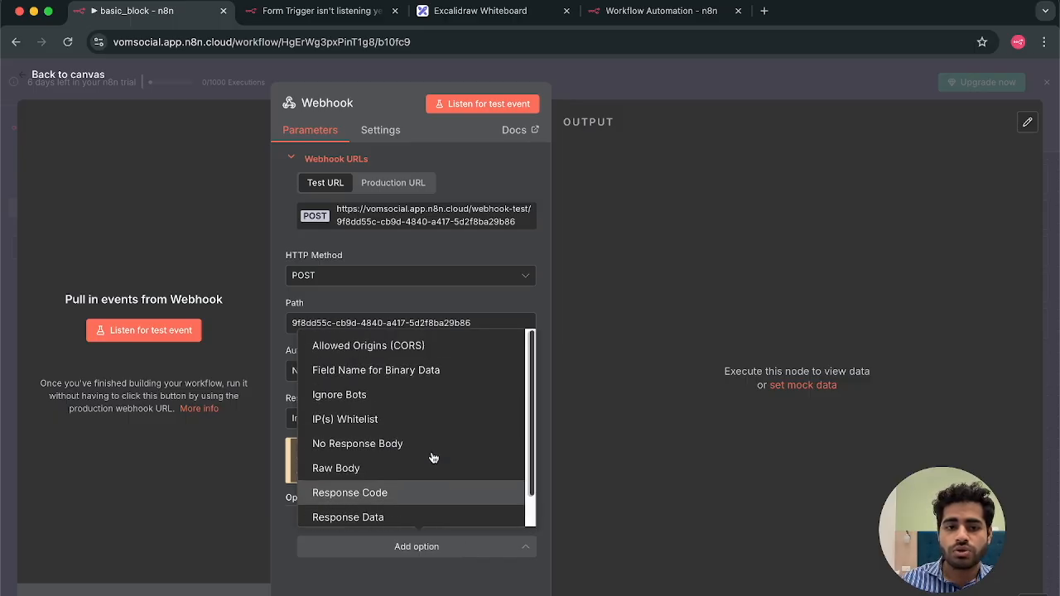
click(765, 143)
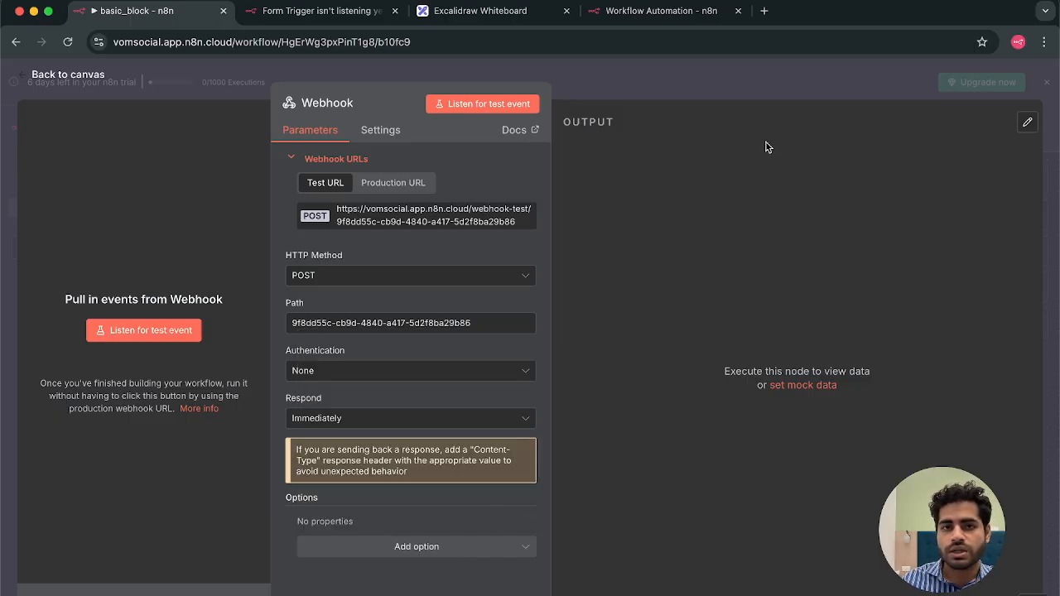
click(708, 88)
- Set the Schedule Trigger node's trigger hour to 10am and return to the canvas
scroll(659, 387, left, 3)
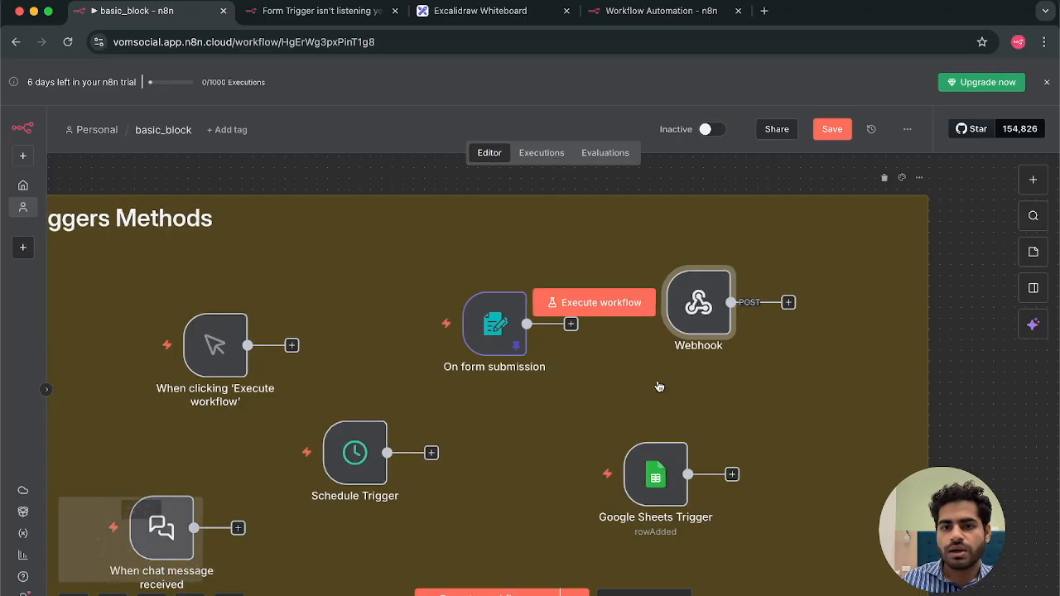
scroll(660, 387, left, 5)
scroll(659, 387, down, 3)
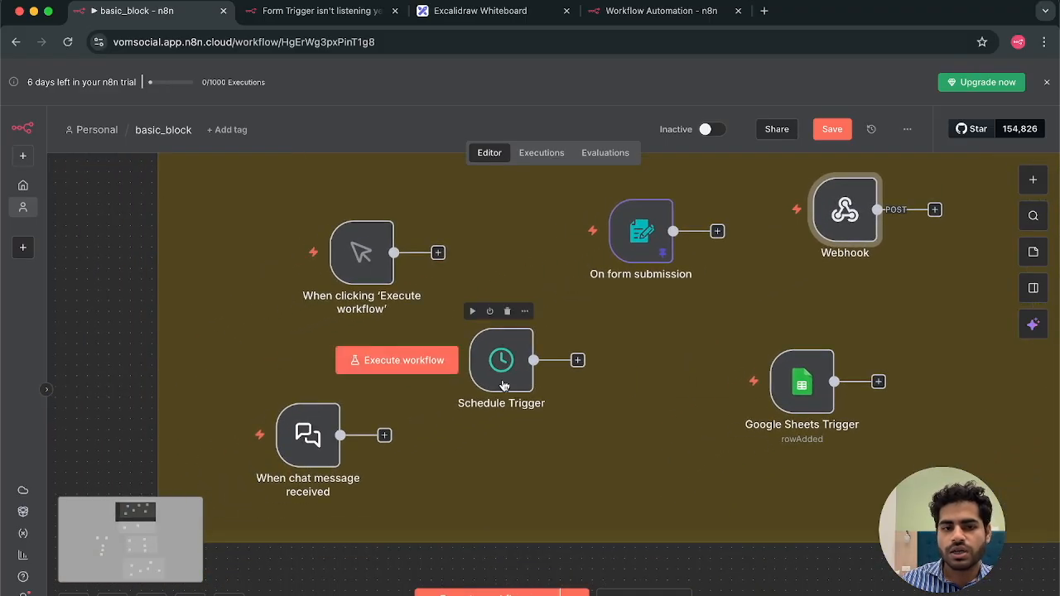
double_click(503, 382)
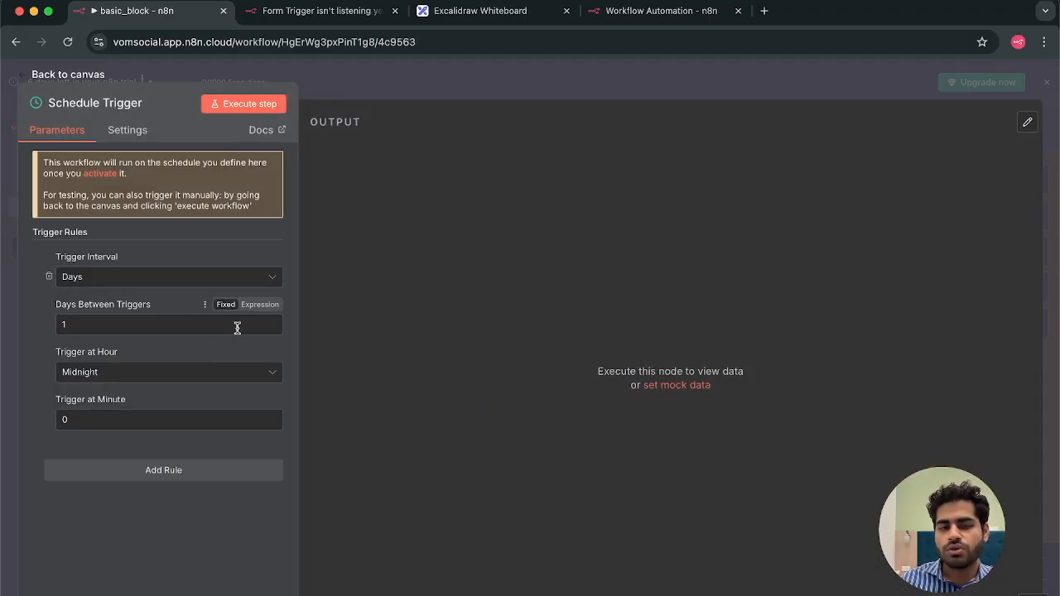
click(263, 381)
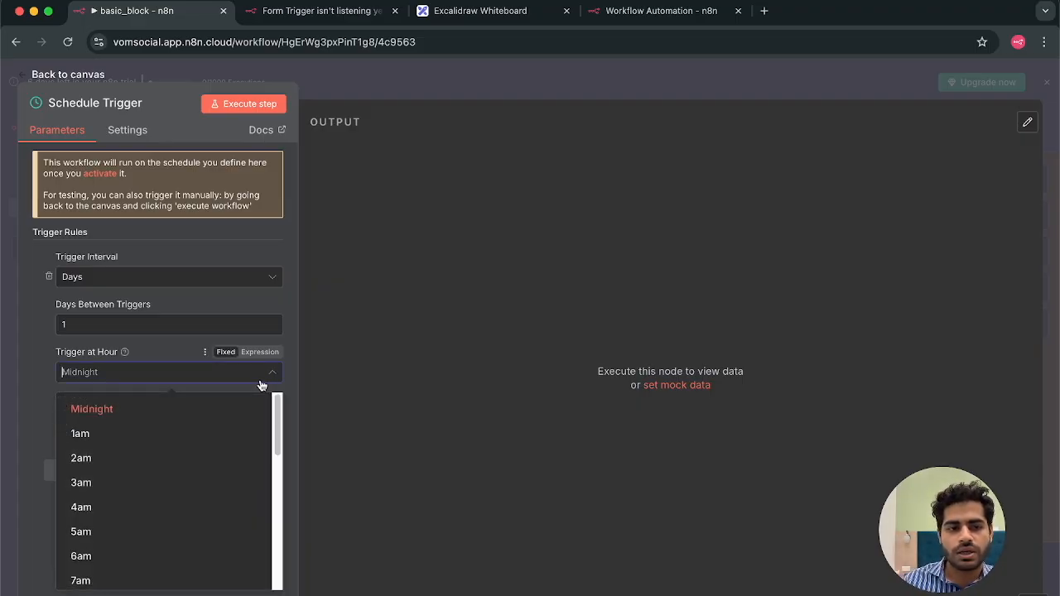
scroll(162, 561, down, 3)
click(147, 568)
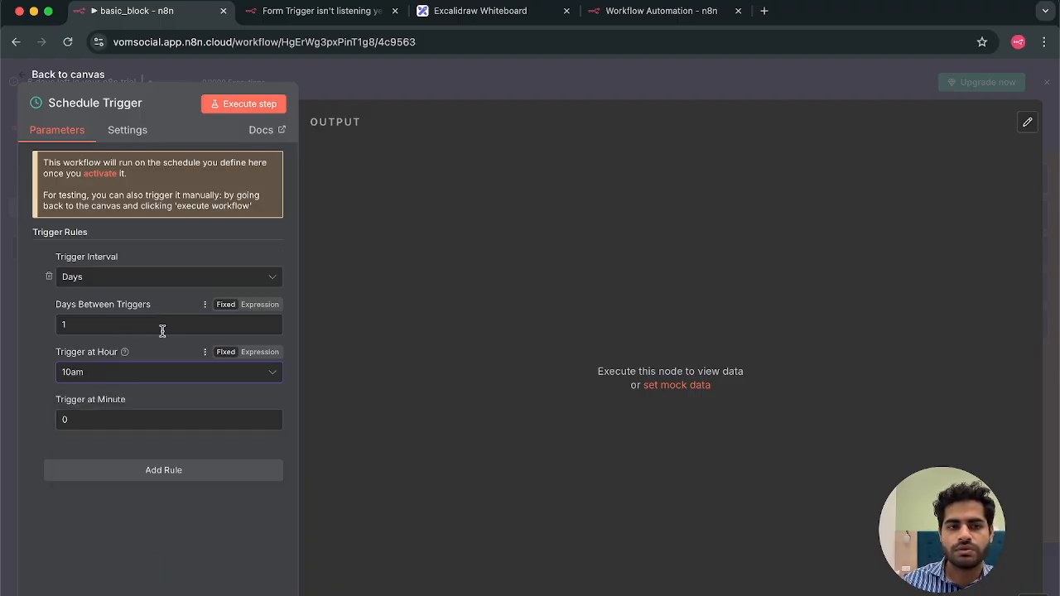
click(464, 91)
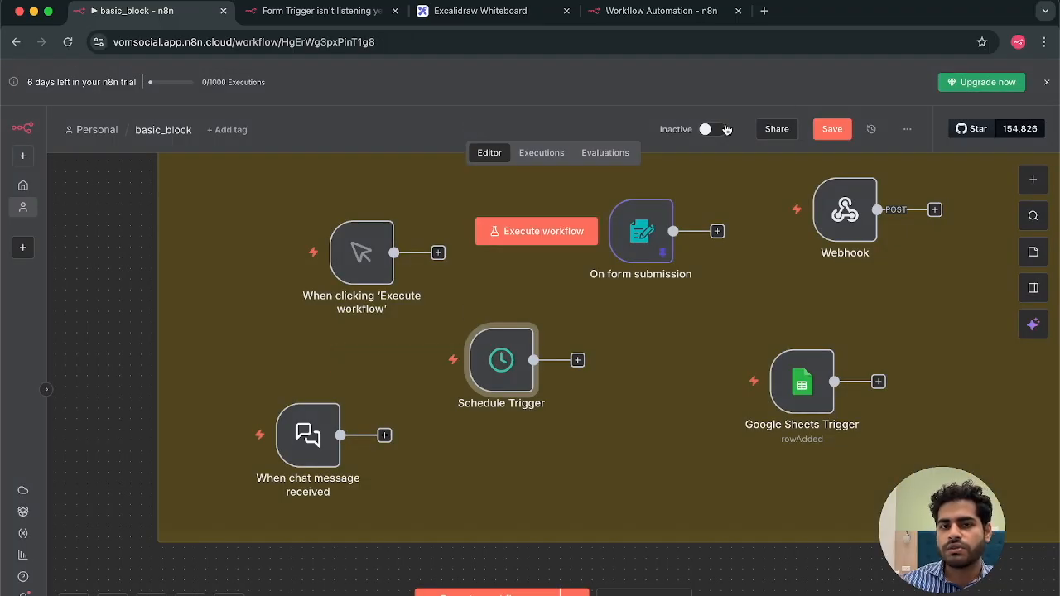
- Open the Schedule Trigger node and set its trigger interval to Custom (Cron)
double_click(524, 360)
click(197, 286)
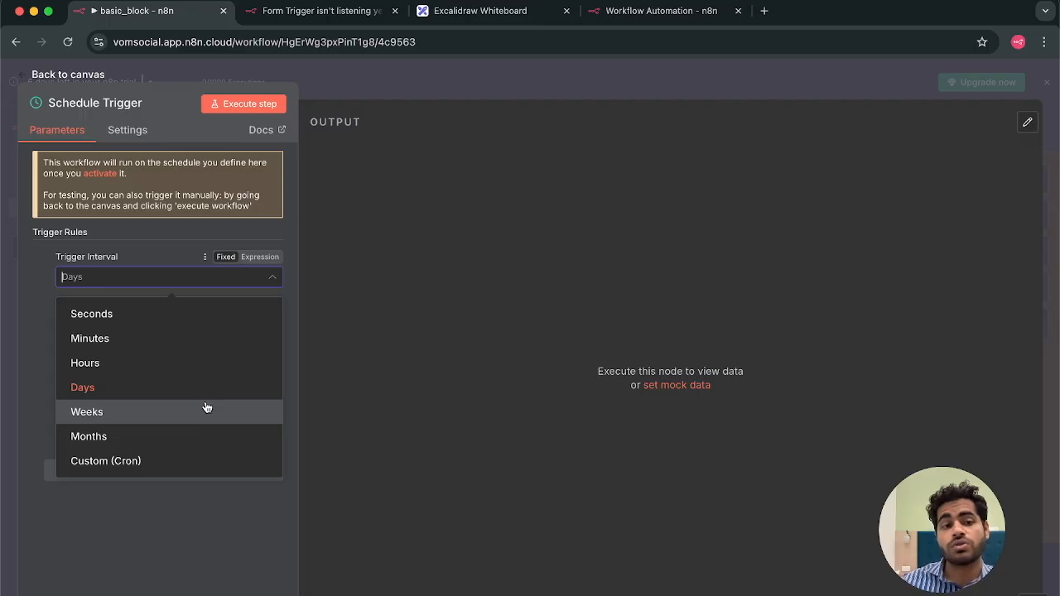
click(170, 460)
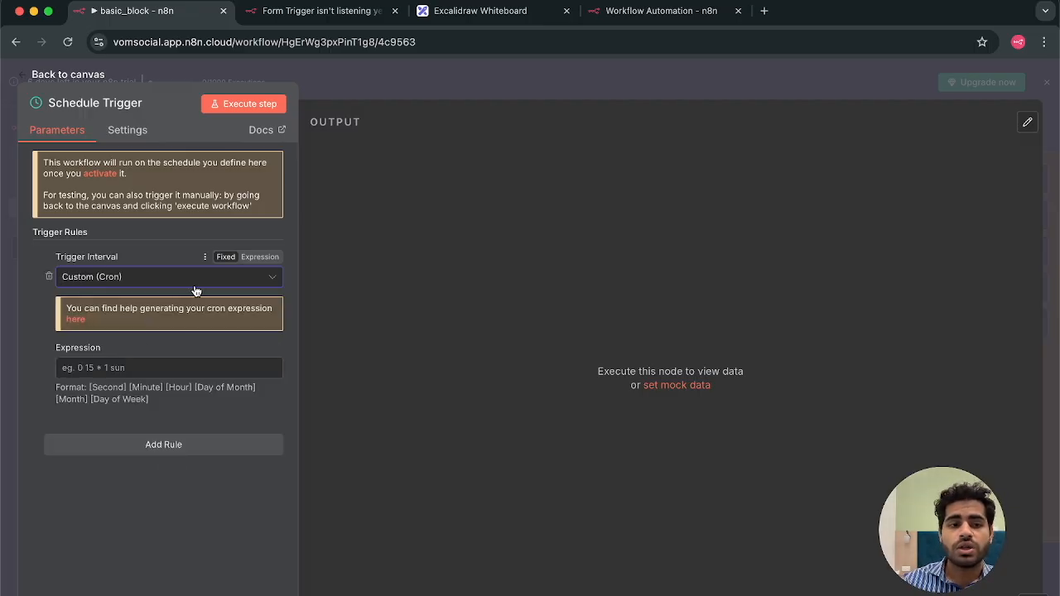
- Open the linked cron expression help page, look through crontab guru's examples, and return to the workflow canvas
click(76, 321)
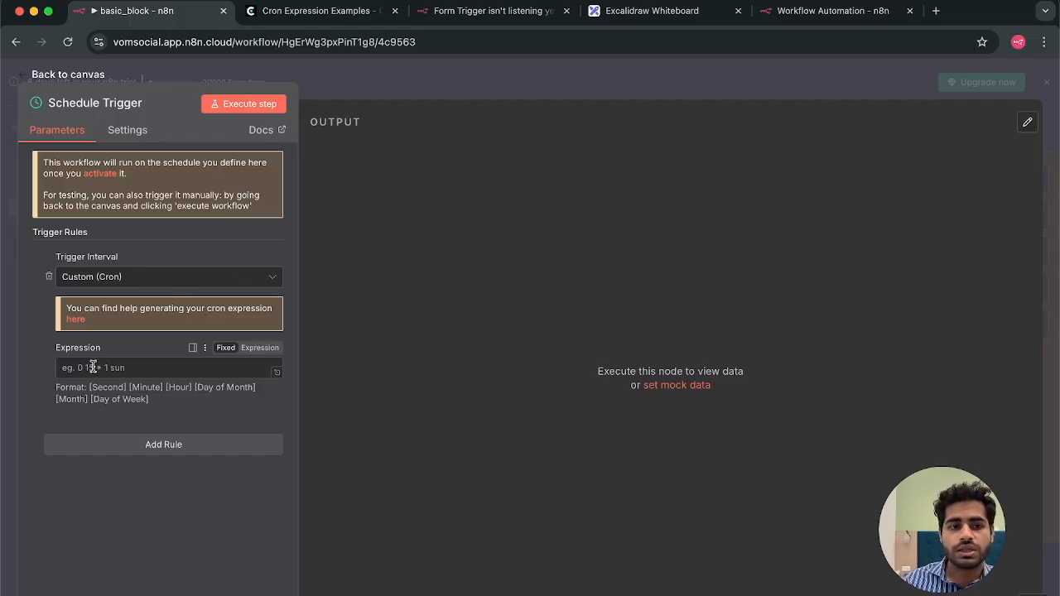
click(315, 12)
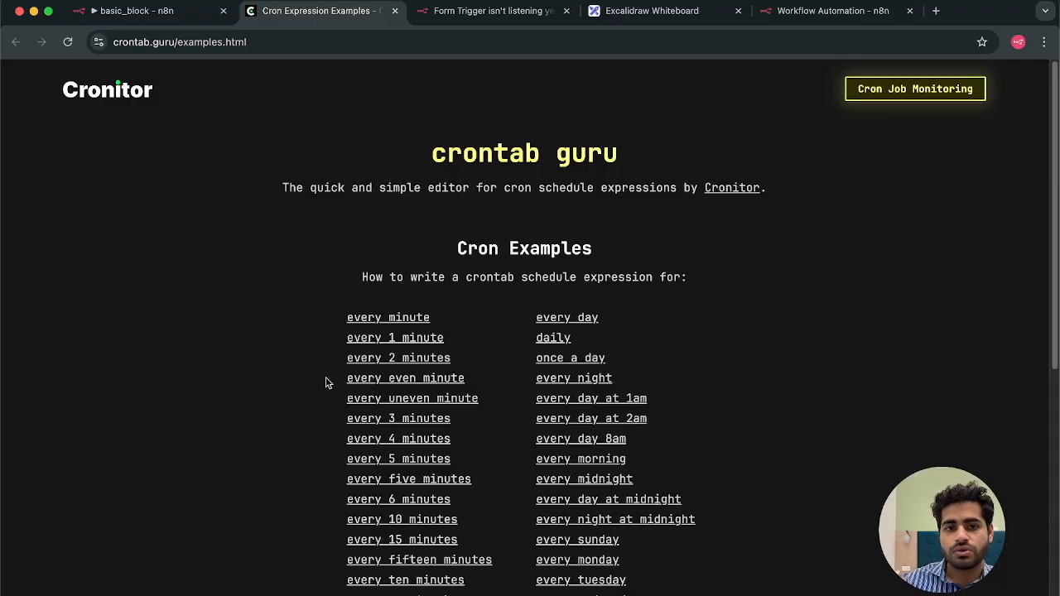
scroll(326, 381, down, 10)
scroll(325, 381, up, 10)
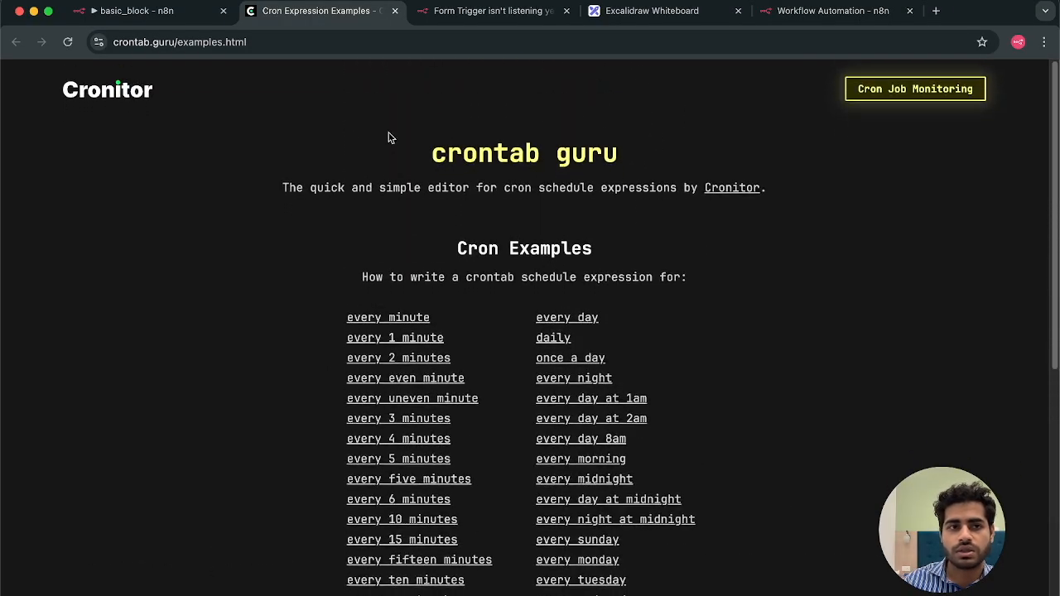
click(176, 17)
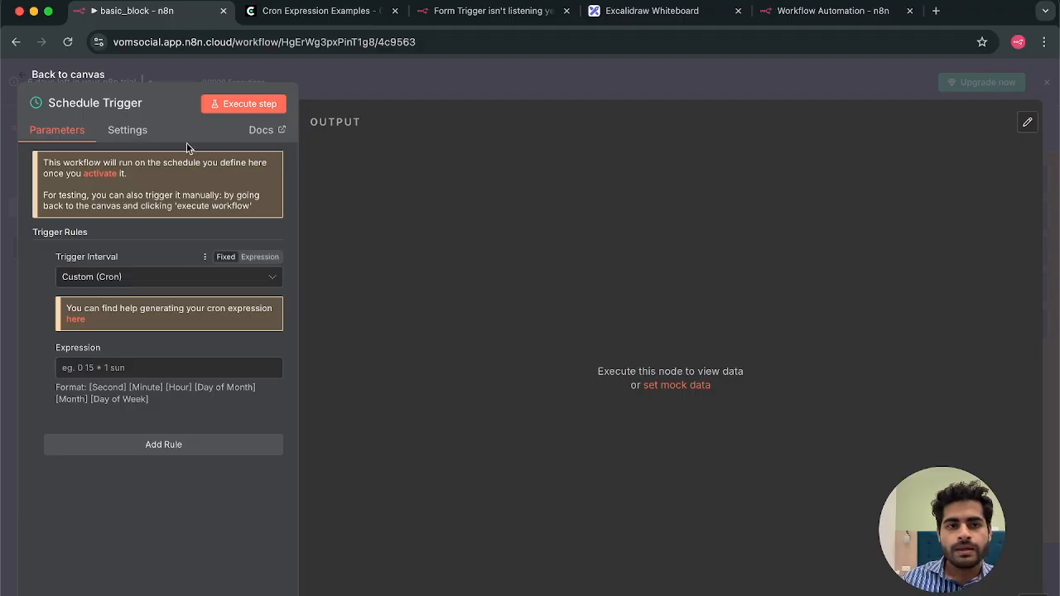
click(362, 80)
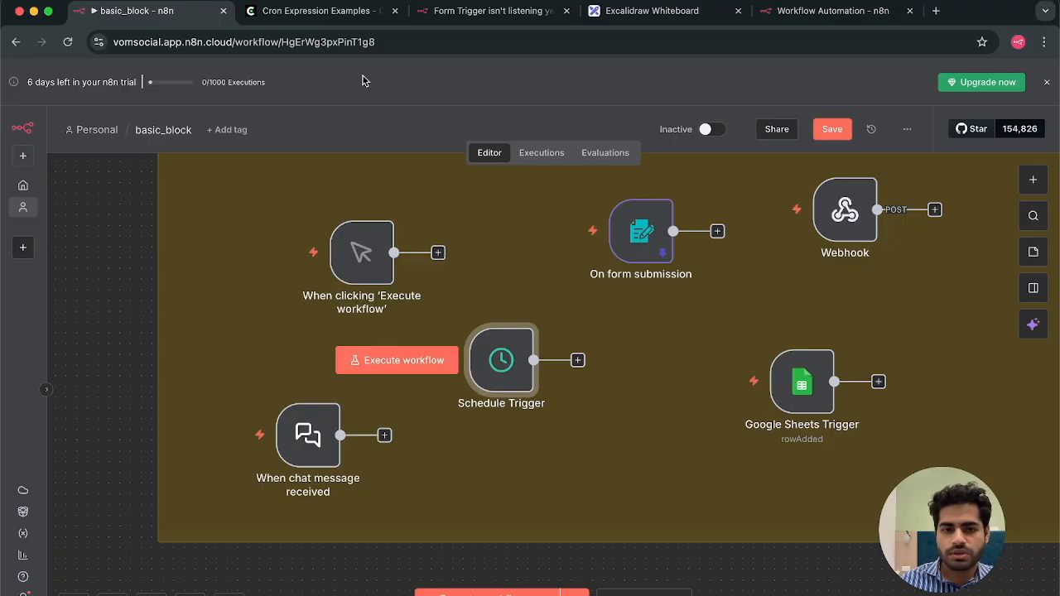
- Open the list of apps offered under the On app event trigger category and browse it
mouse_move(798, 388)
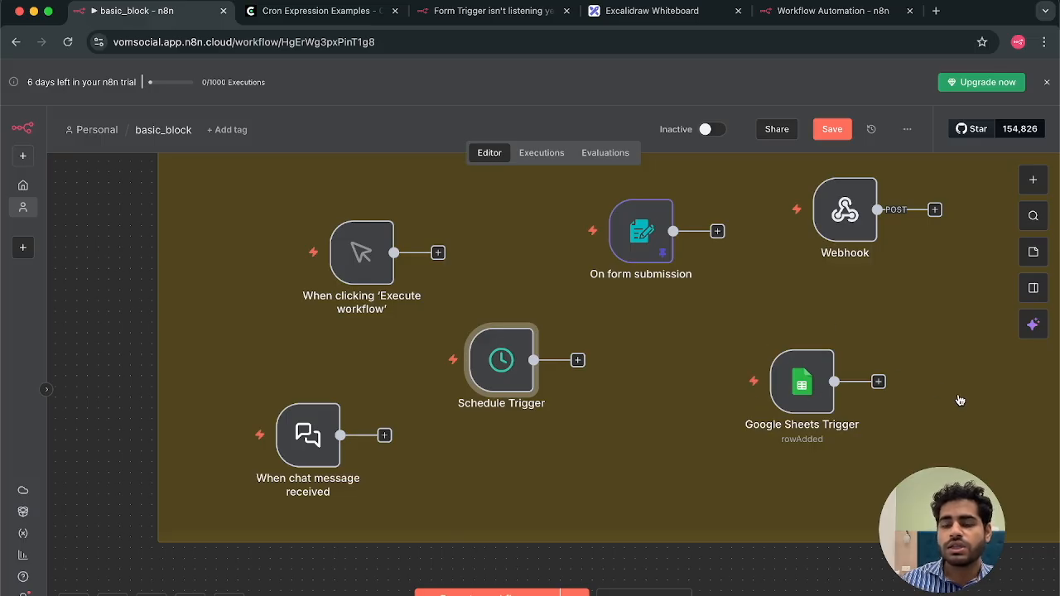
click(1032, 180)
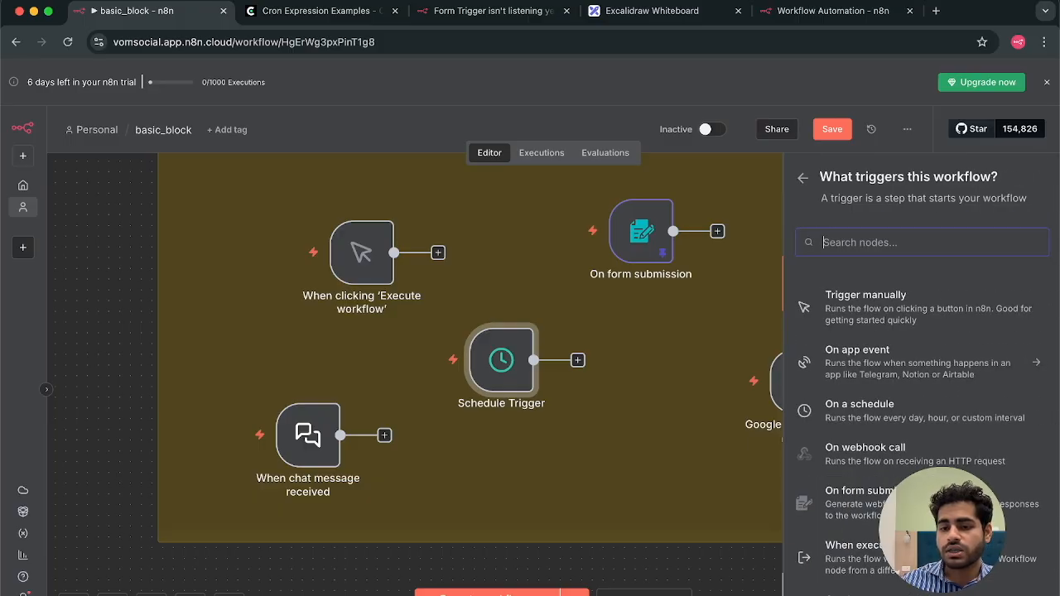
click(896, 374)
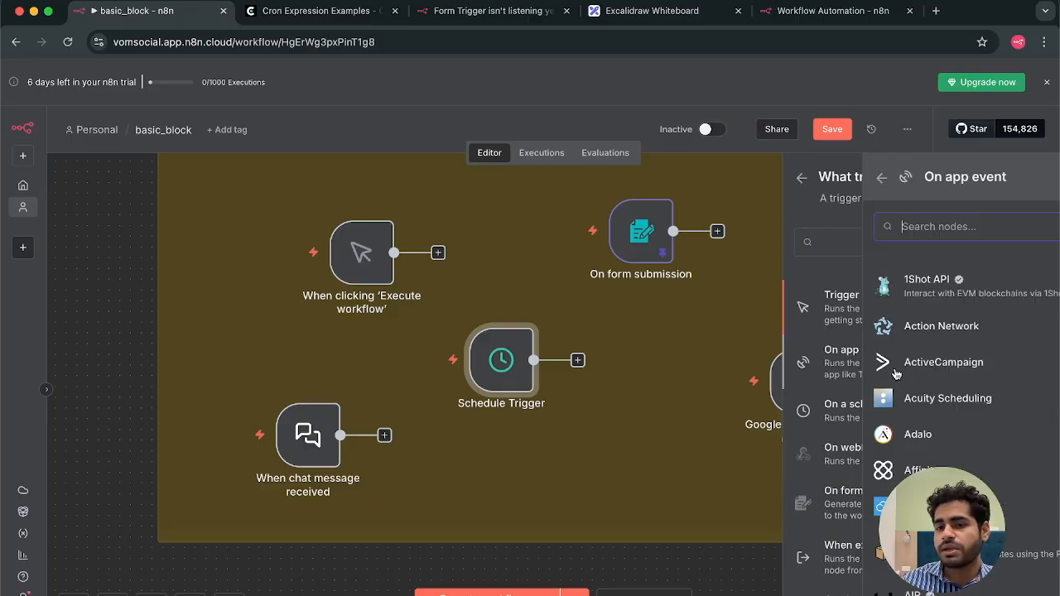
scroll(867, 485, down, 10)
scroll(867, 485, down, 4)
scroll(868, 485, up, 12)
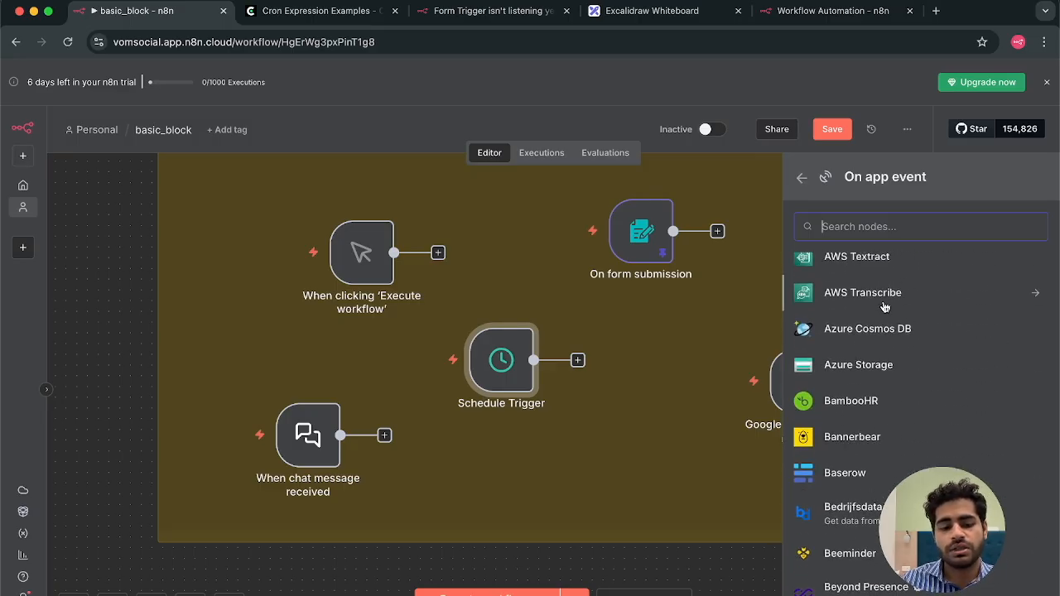
- Search the app events for "serv", view ServiceNow's triggers and actions, and return to the app list
text(serv)
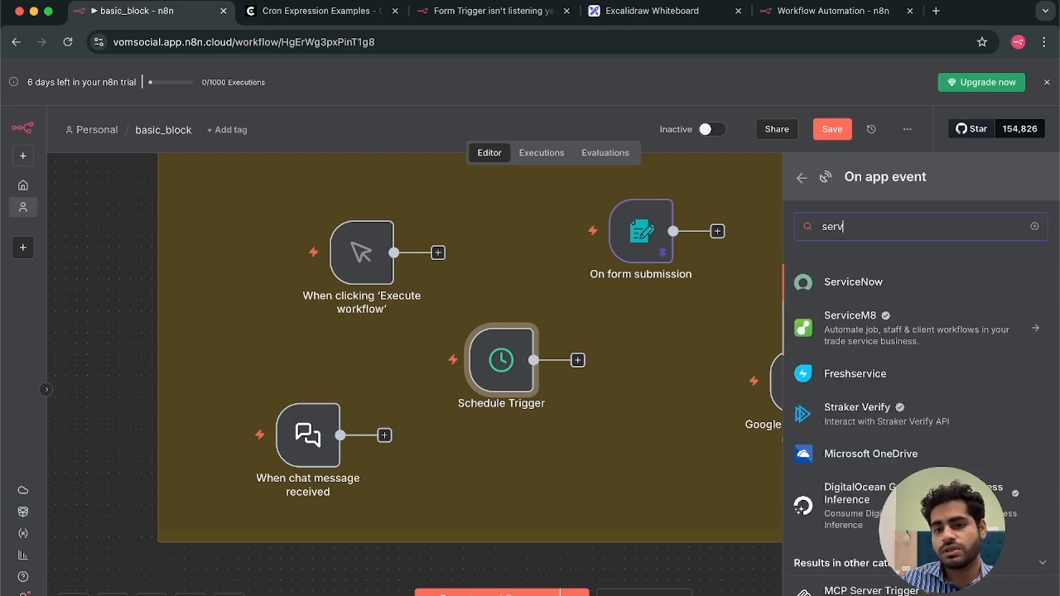
key(Return)
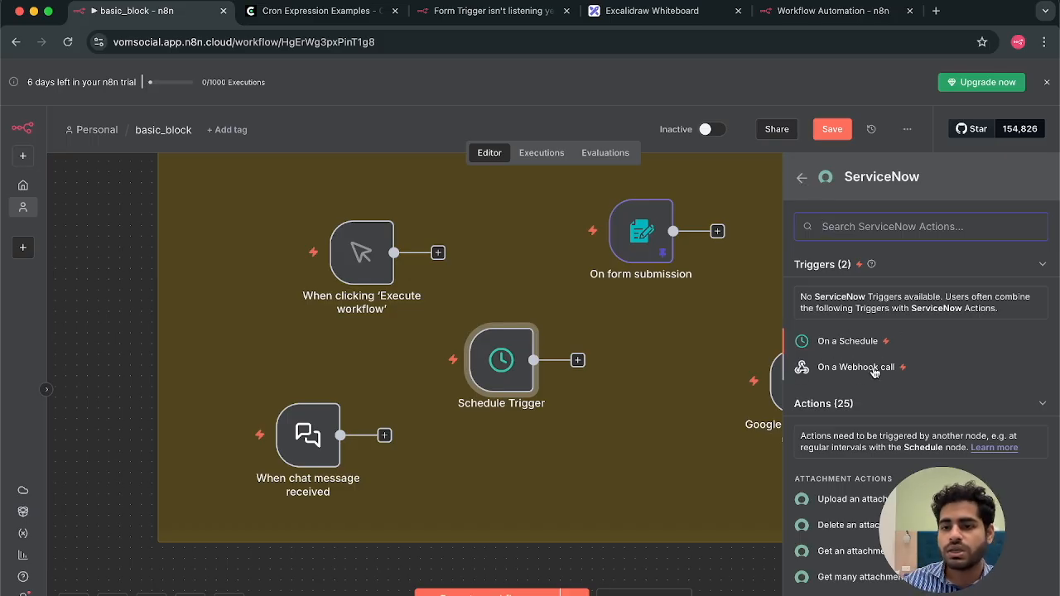
click(802, 178)
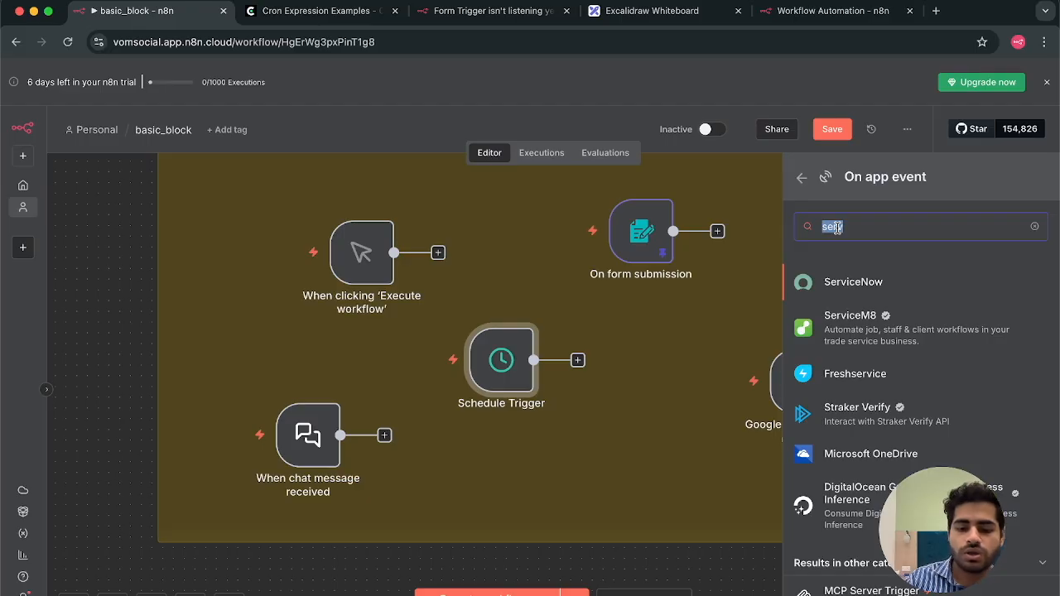
- Search the app events for "azur", view Azure Storage's triggers and actions, and return to the main trigger list
text(g)
key(BackSpace)
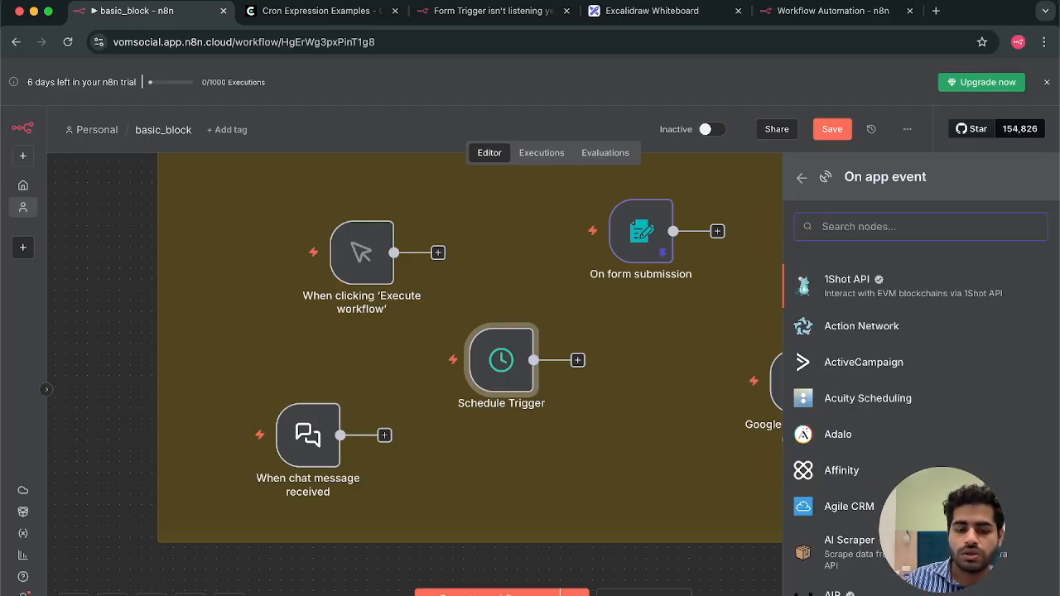
text(azur)
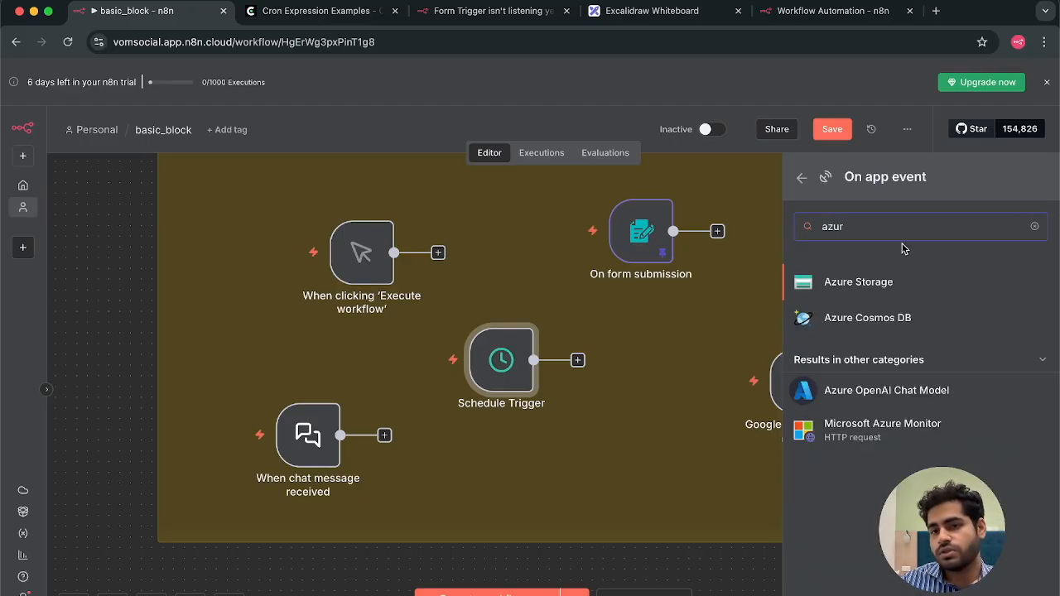
click(892, 284)
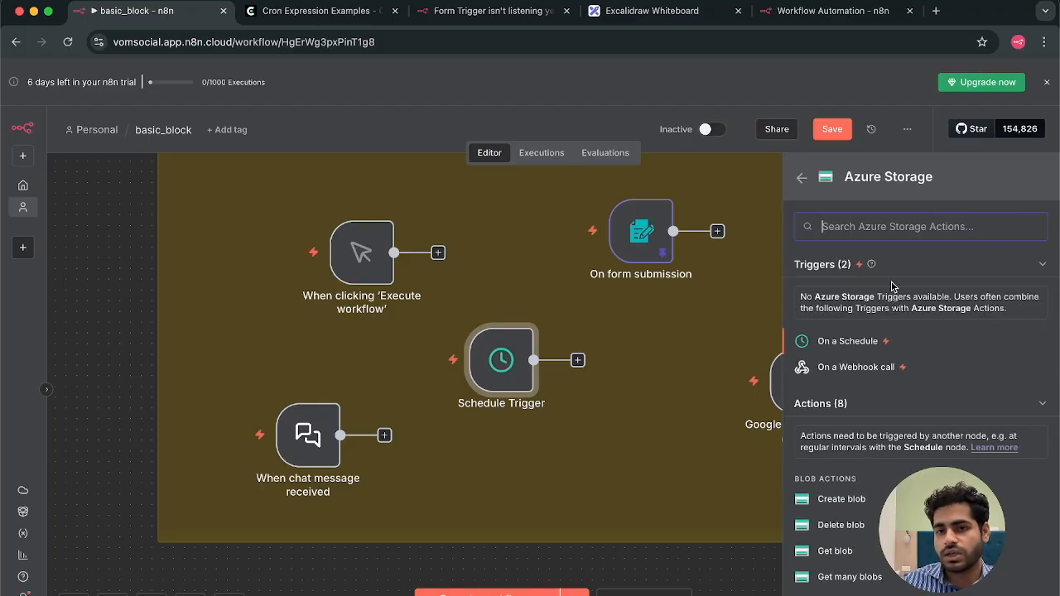
click(802, 179)
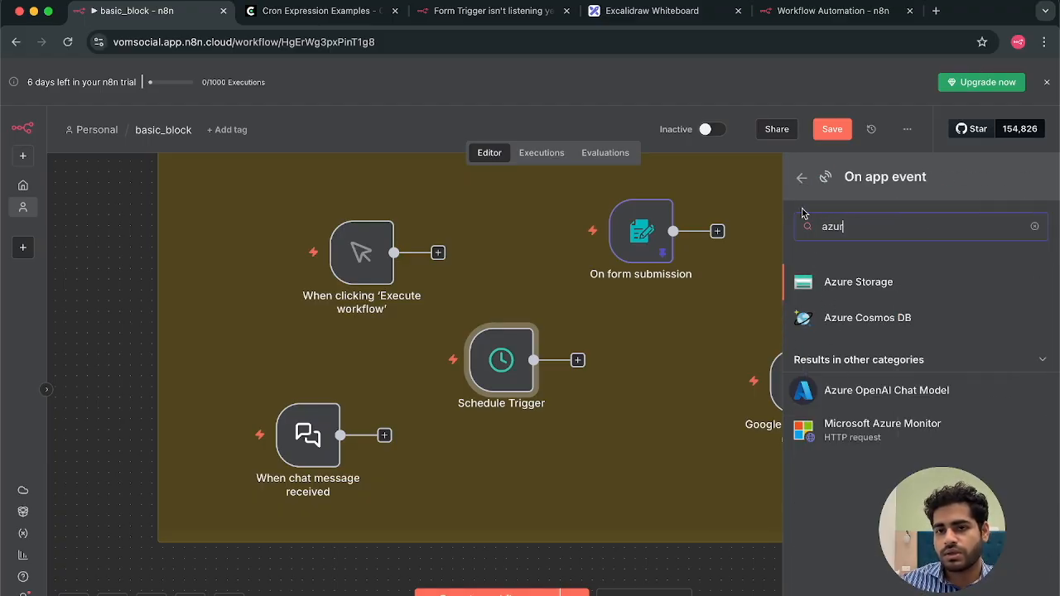
click(802, 178)
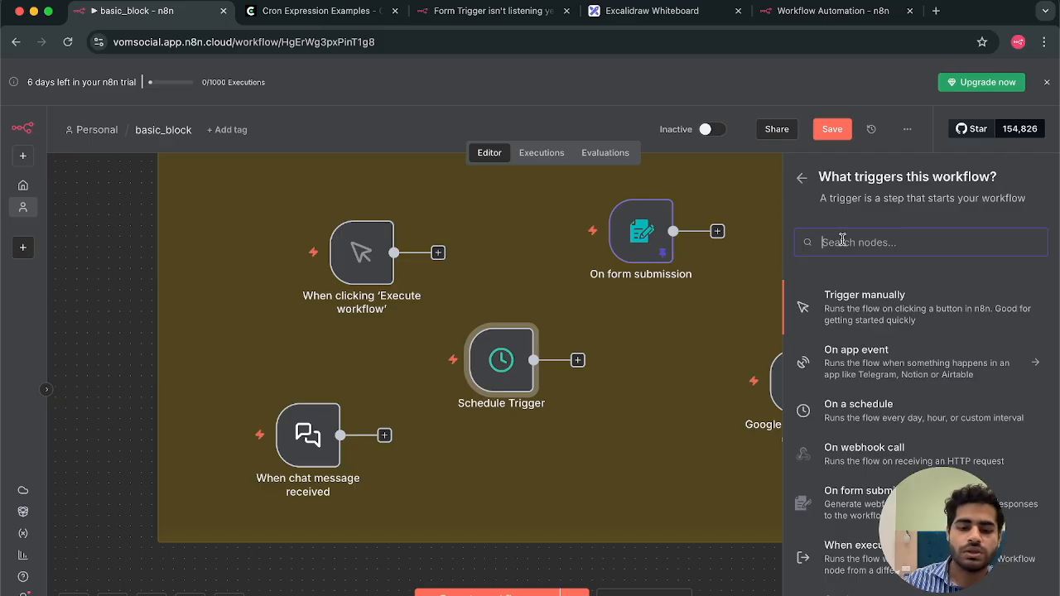
- Search the trigger nodes for "google", view Google Drive's available triggers, and return to the canvas without adding one
text(hoo)
key(BackSpace)
key(BackSpace)
key(BackSpace)
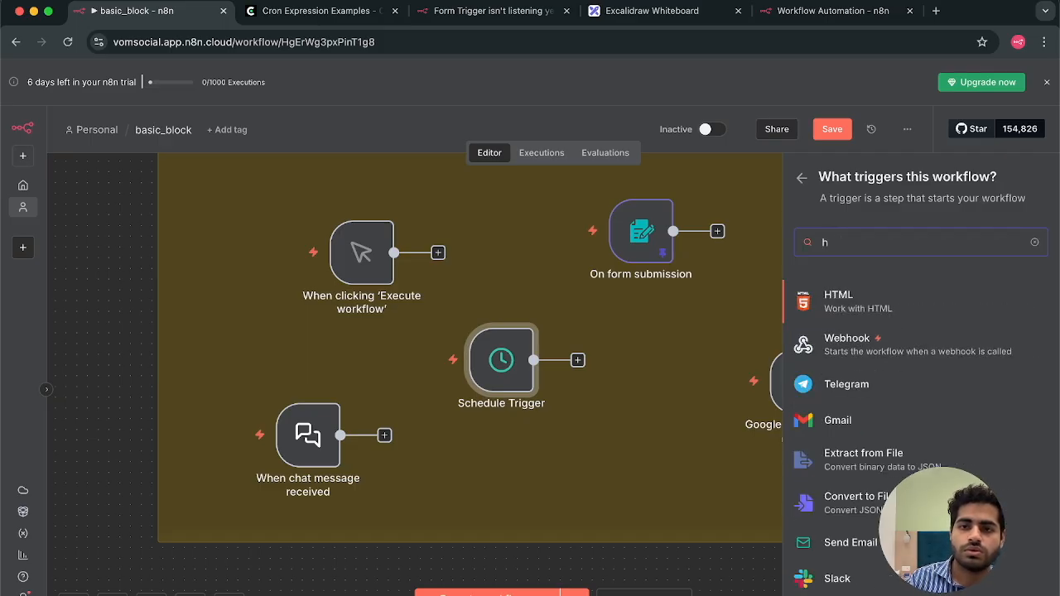
text(google)
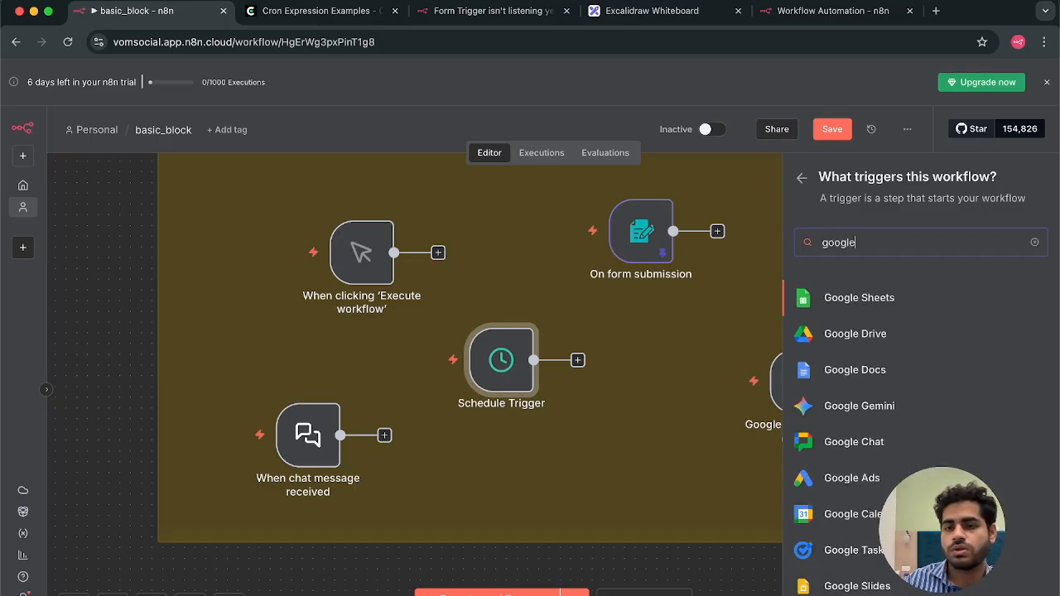
click(848, 340)
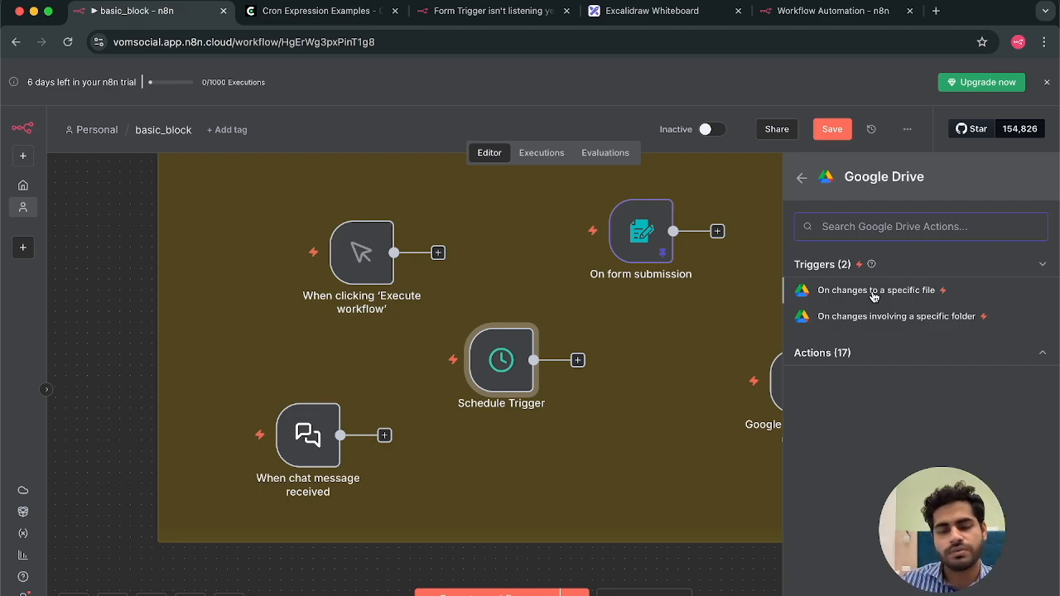
click(679, 472)
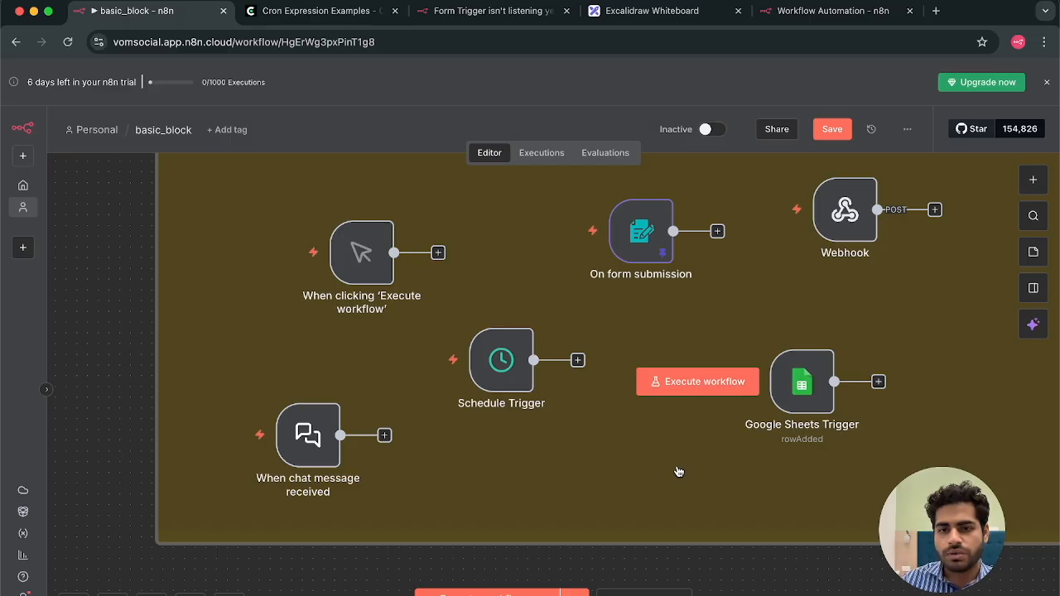
- Review the trigger nodes in the Triggers Methods group, selecting the When chat message received node
scroll(679, 472, up, 3)
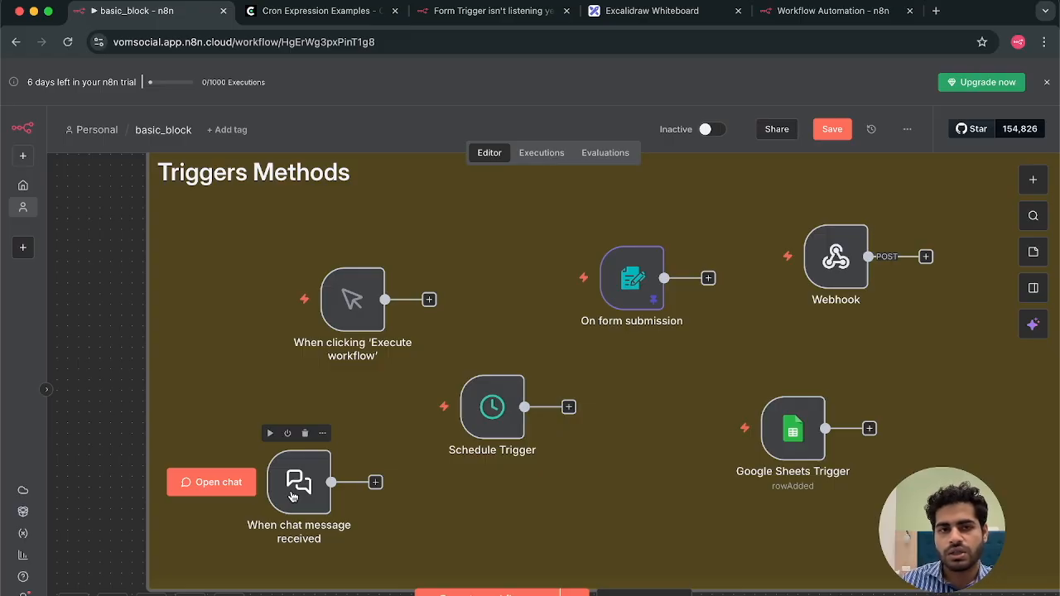
scroll(293, 497, up, 1)
scroll(293, 497, right, 1)
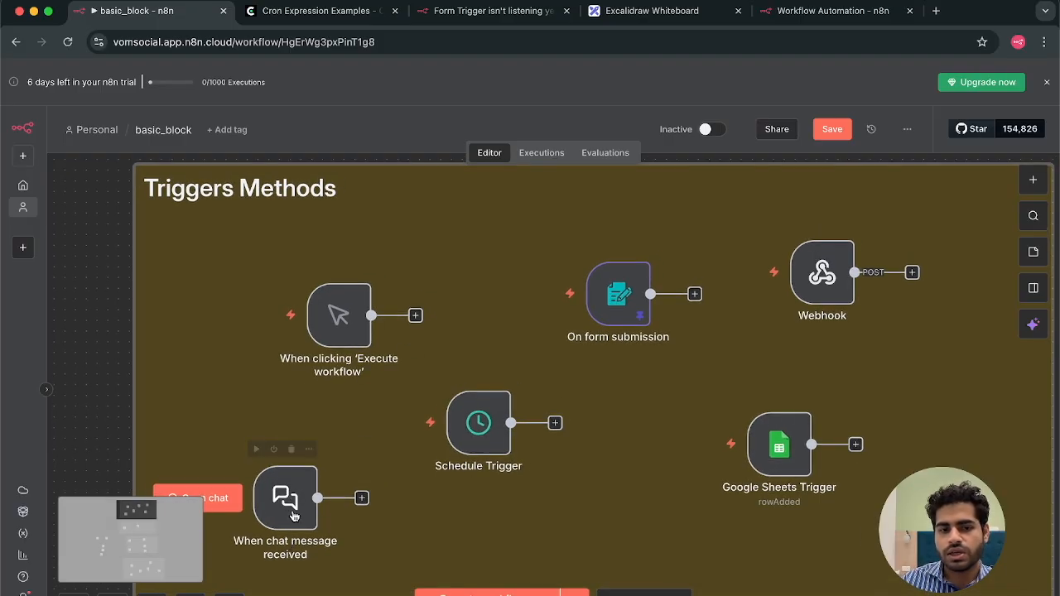
click(294, 513)
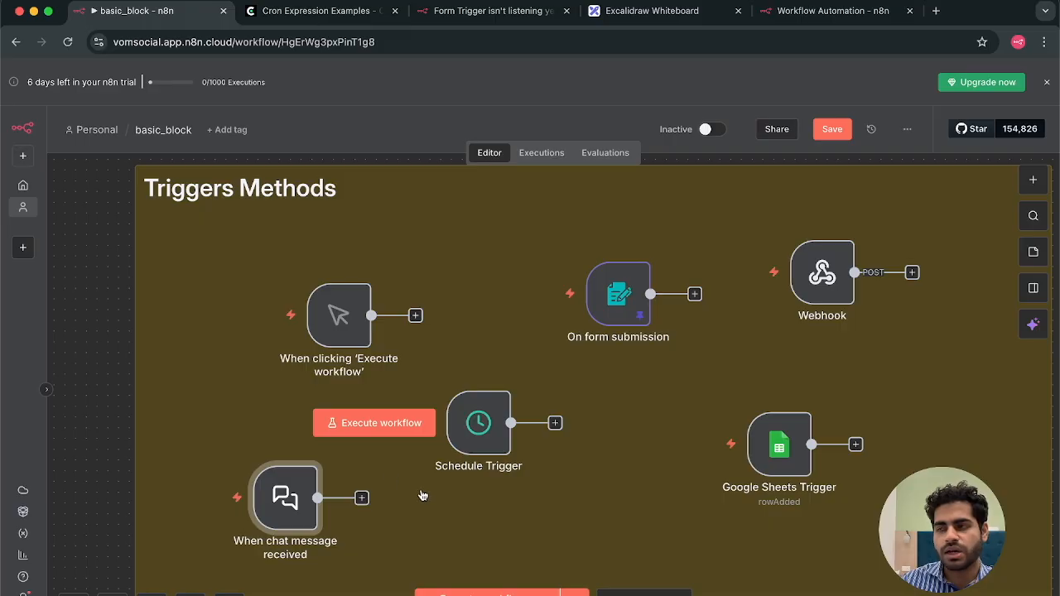
scroll(422, 496, down, 1)
scroll(422, 495, right, 1)
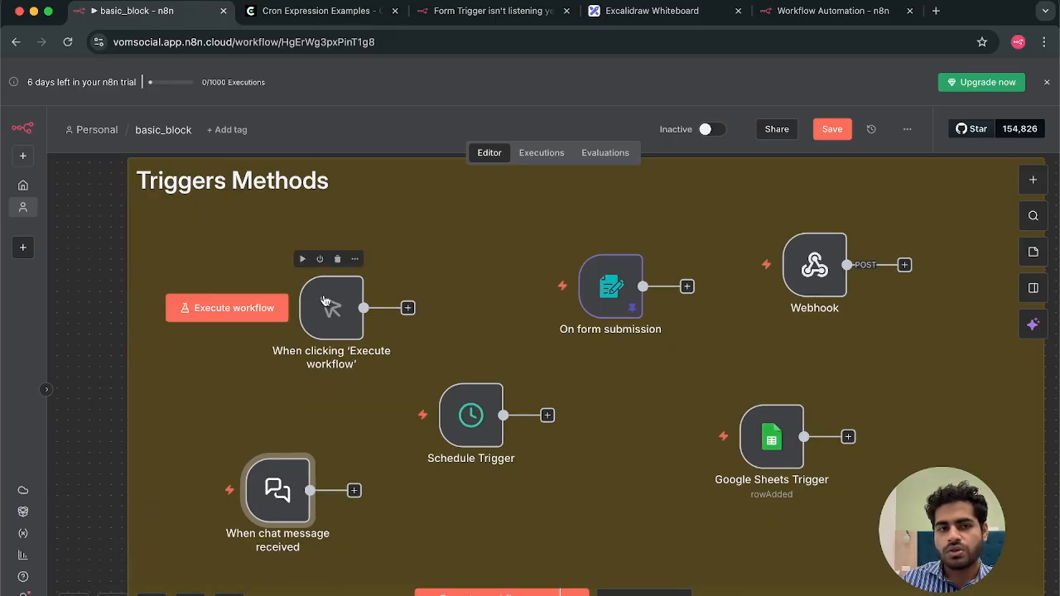
scroll(464, 350, down, 1)
scroll(464, 350, right, 1)
scroll(464, 350, up, 2)
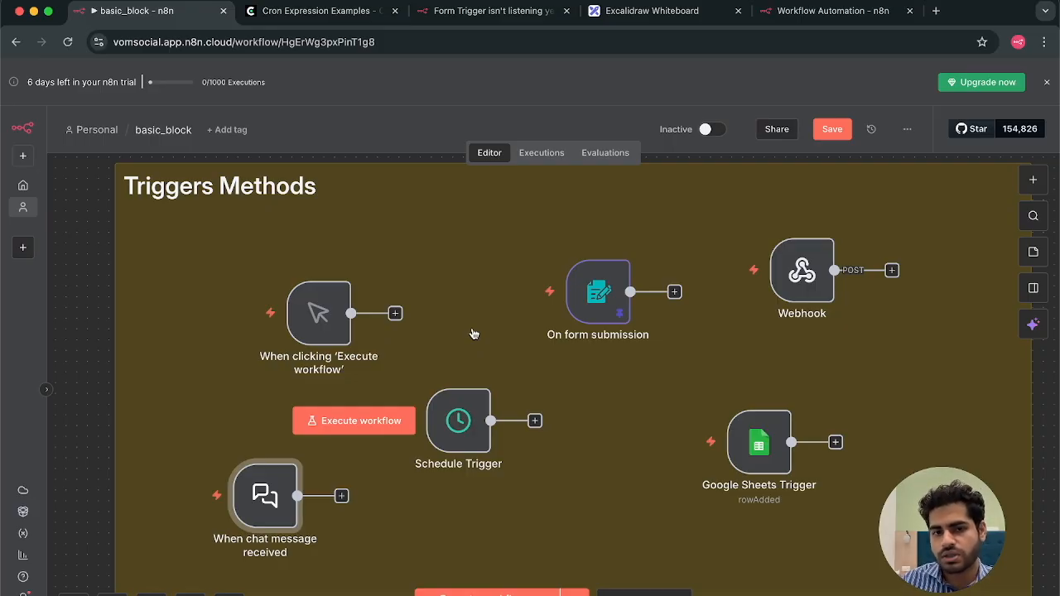
scroll(590, 475, down, 5)
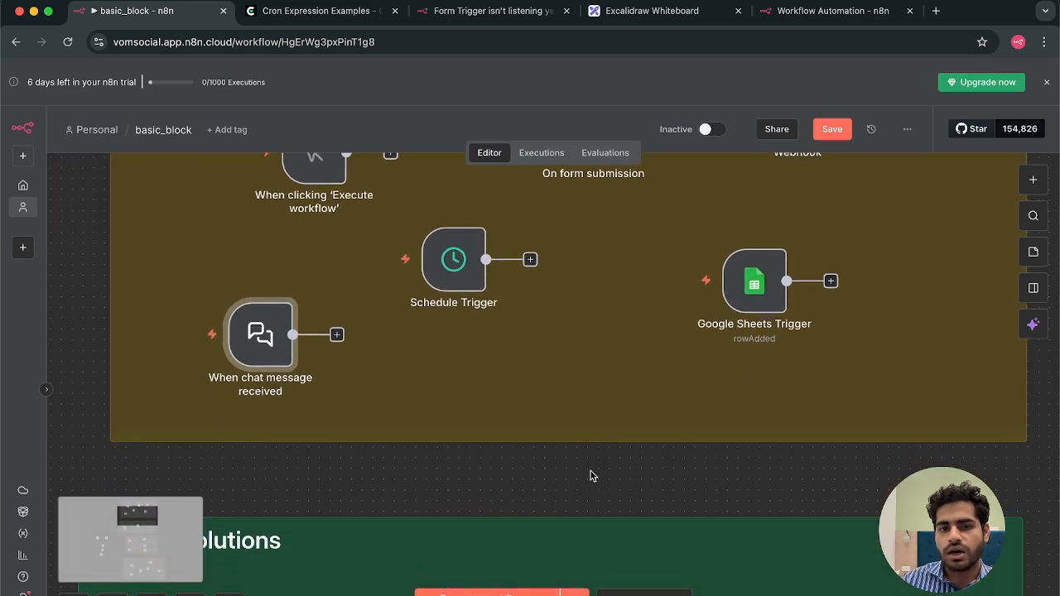
scroll(591, 477, up, 3)
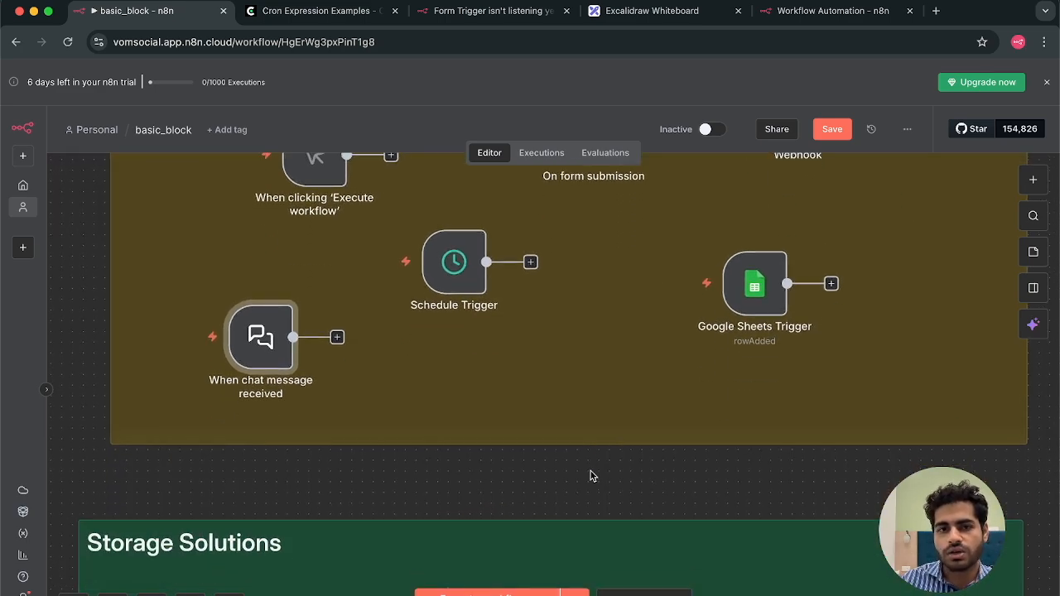
scroll(593, 477, up, 1)
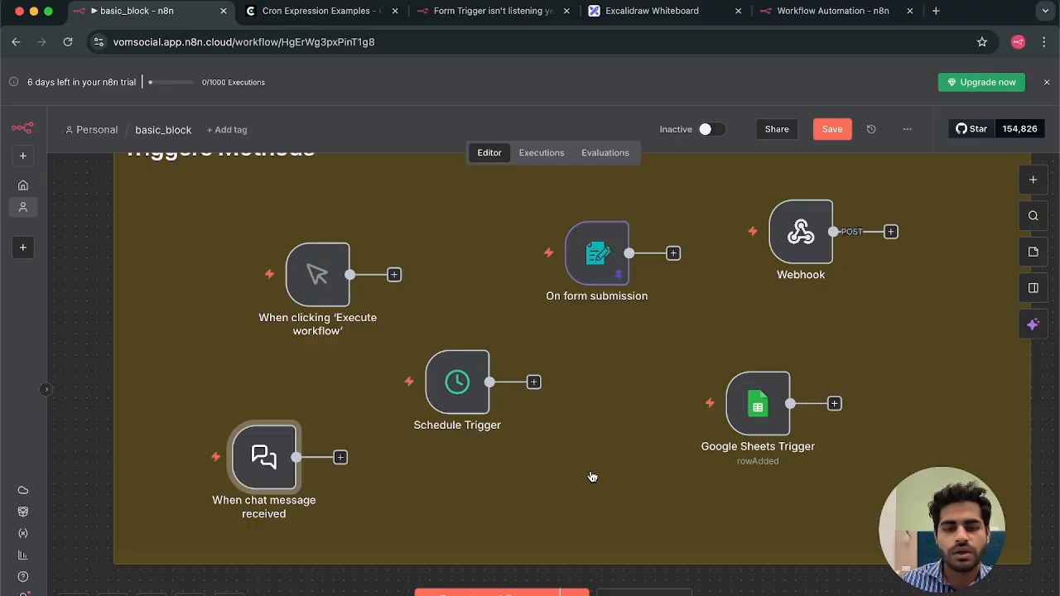
- Examine the Append row in sheet and Insert row nodes in the Storage Solutions group
scroll(592, 477, down, 12)
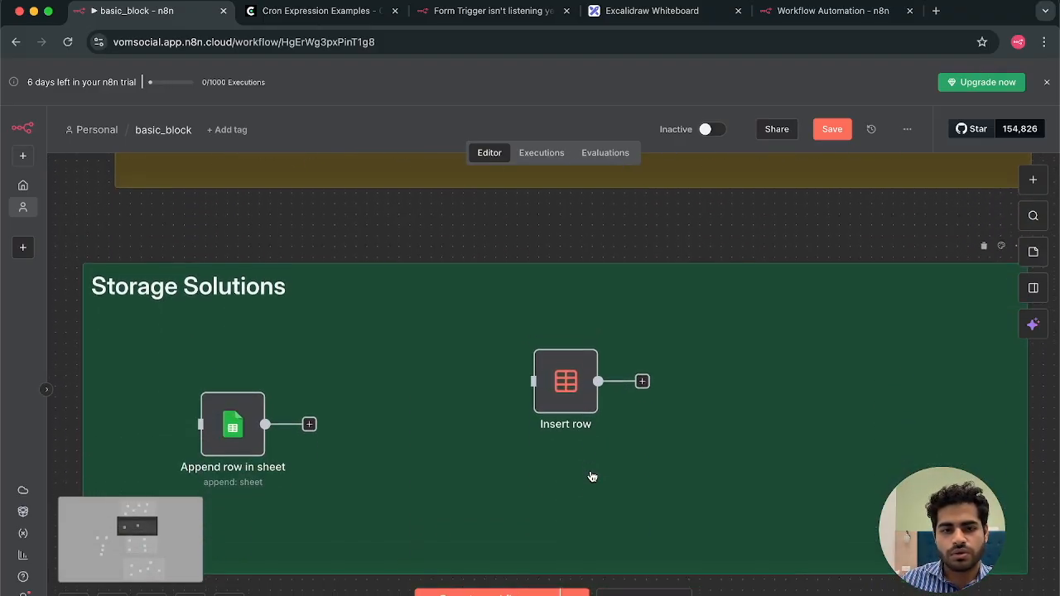
scroll(592, 477, up, 1)
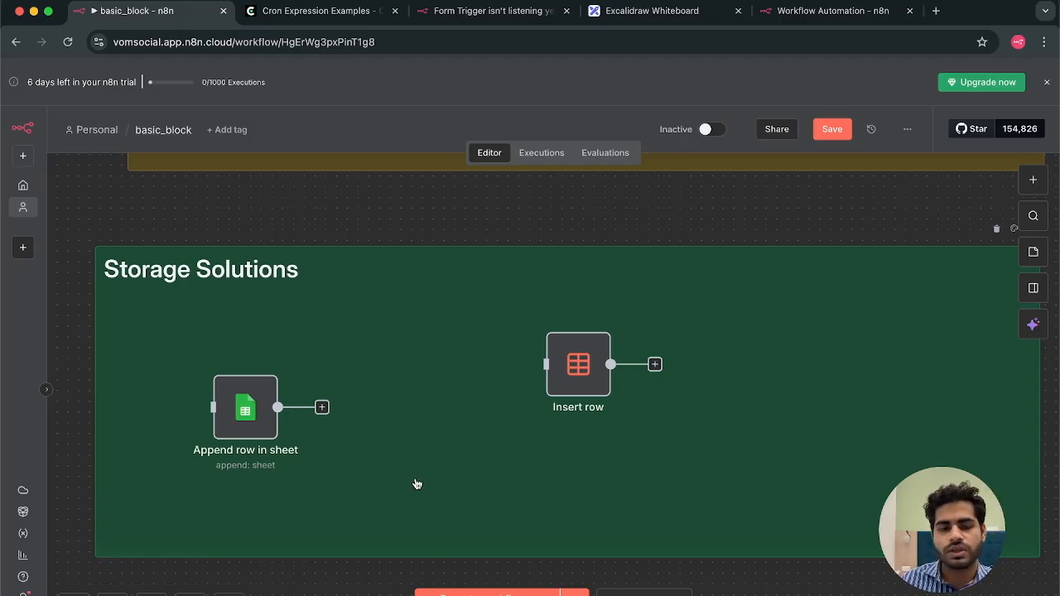
mouse_move(243, 422)
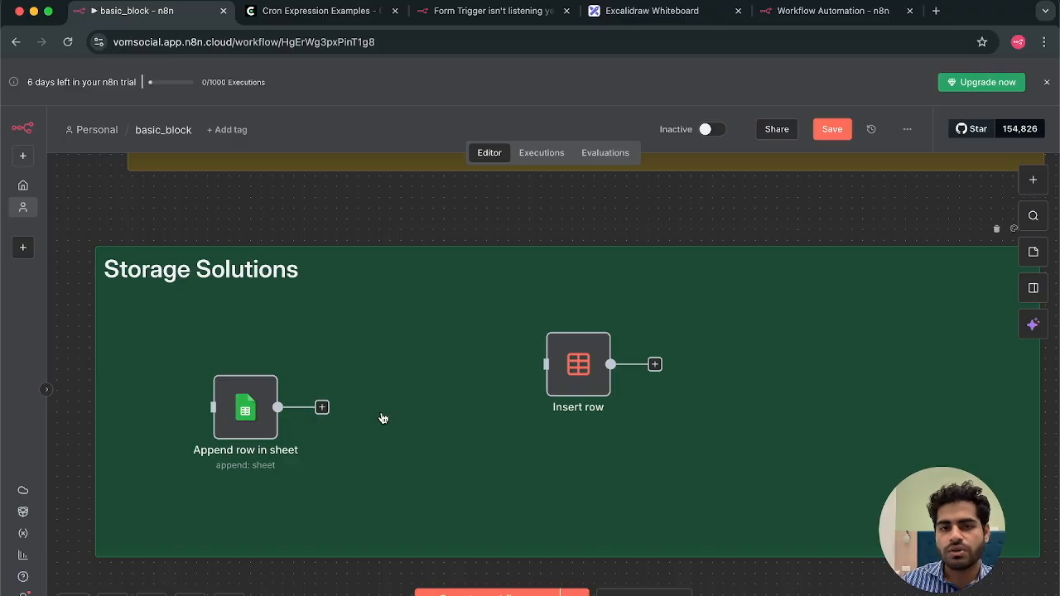
scroll(381, 418, up, 2)
scroll(381, 418, left, 2)
mouse_move(334, 497)
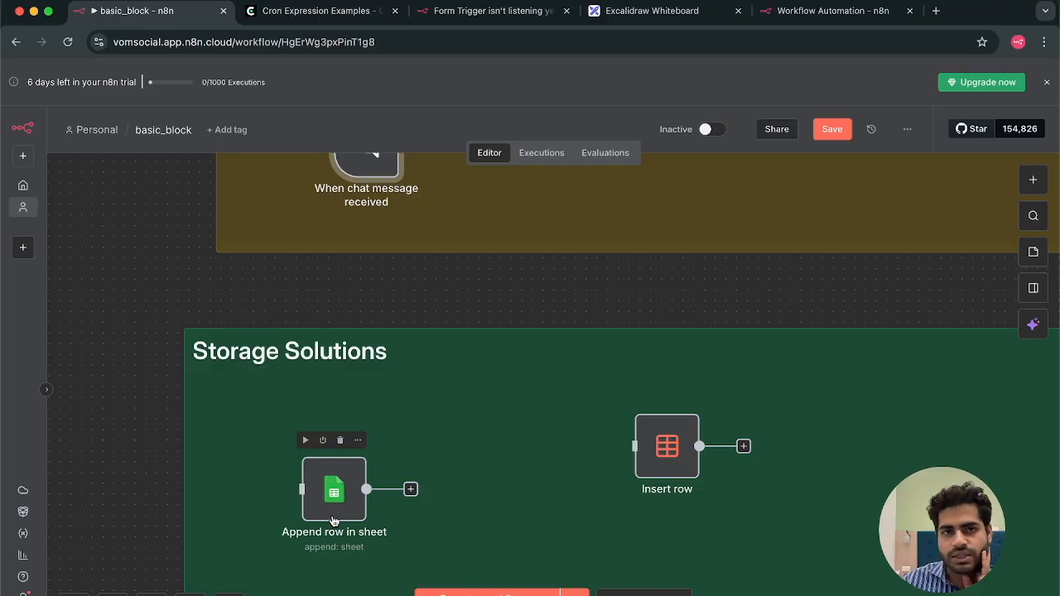
- Move the On form submission trigger beside the Storage Solutions group and connect it to the Append row in sheet node
scroll(460, 454, up, 7)
scroll(460, 453, left, 1)
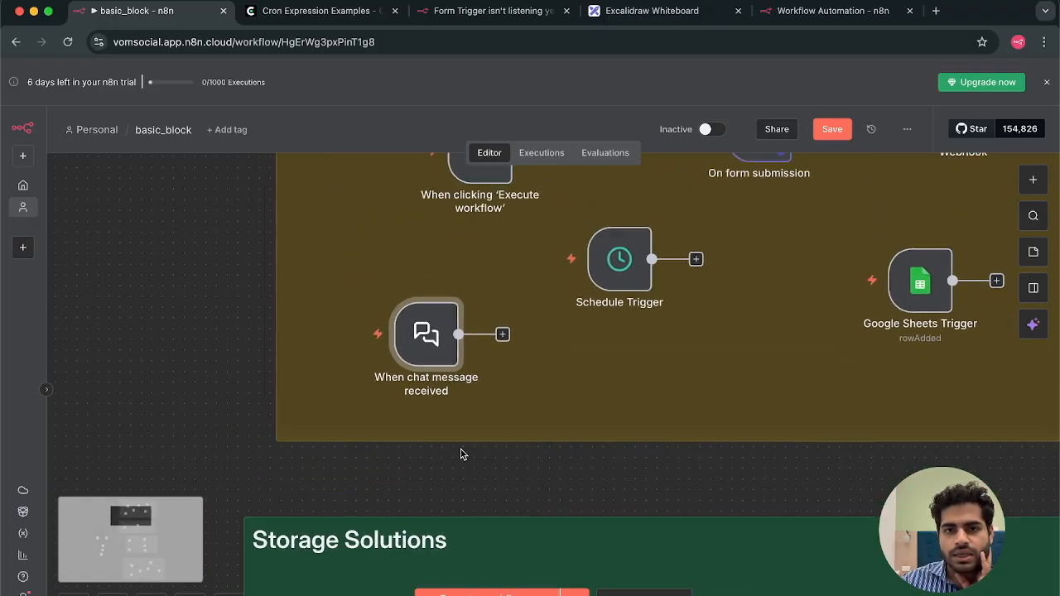
drag(764, 235, 328, 553)
scroll(332, 563, down, 7)
scroll(332, 563, left, 4)
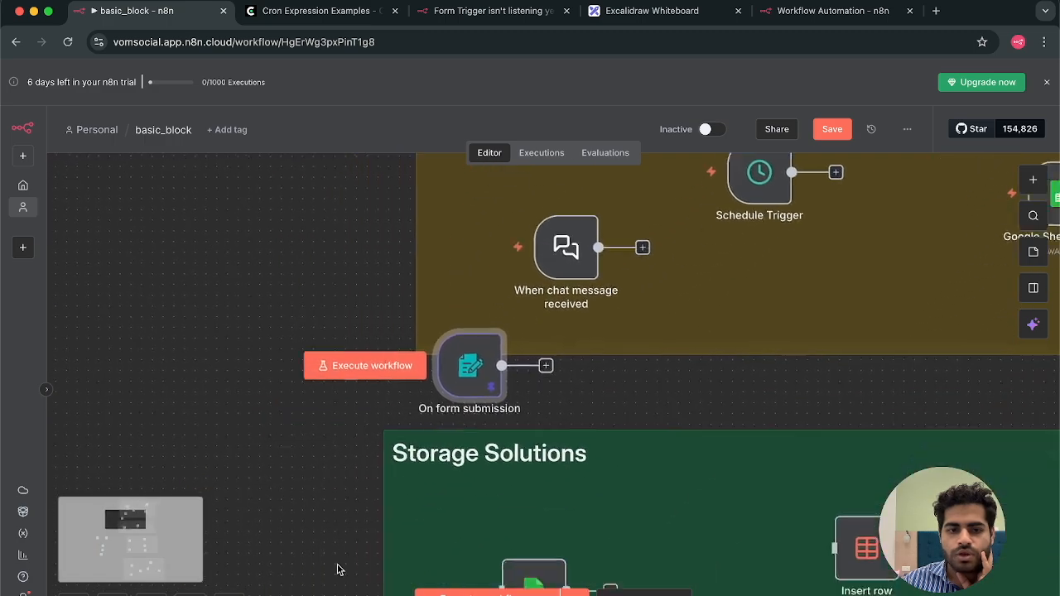
drag(476, 255, 287, 493)
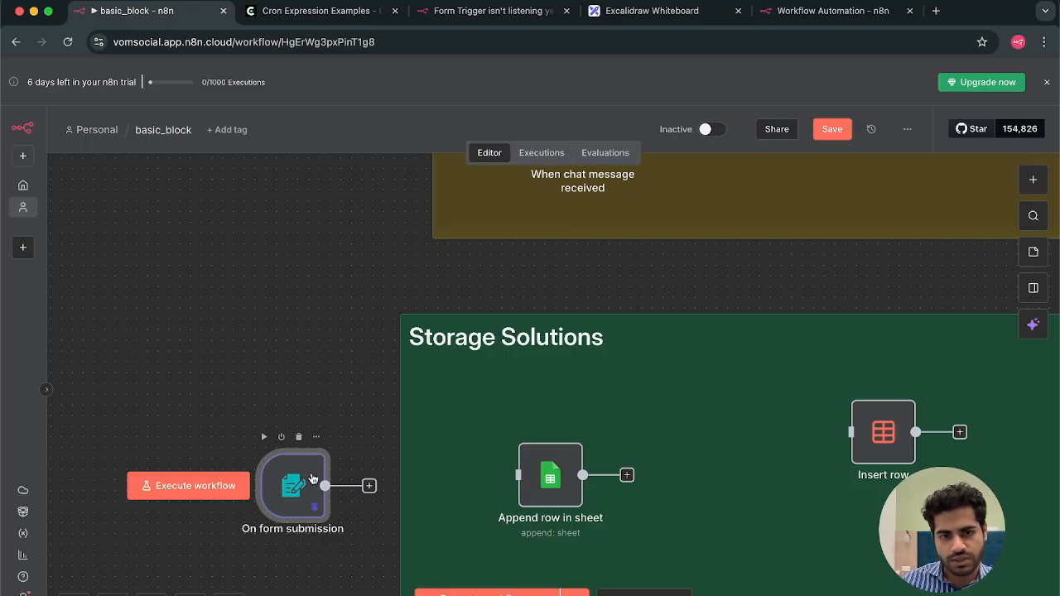
drag(369, 486, 517, 489)
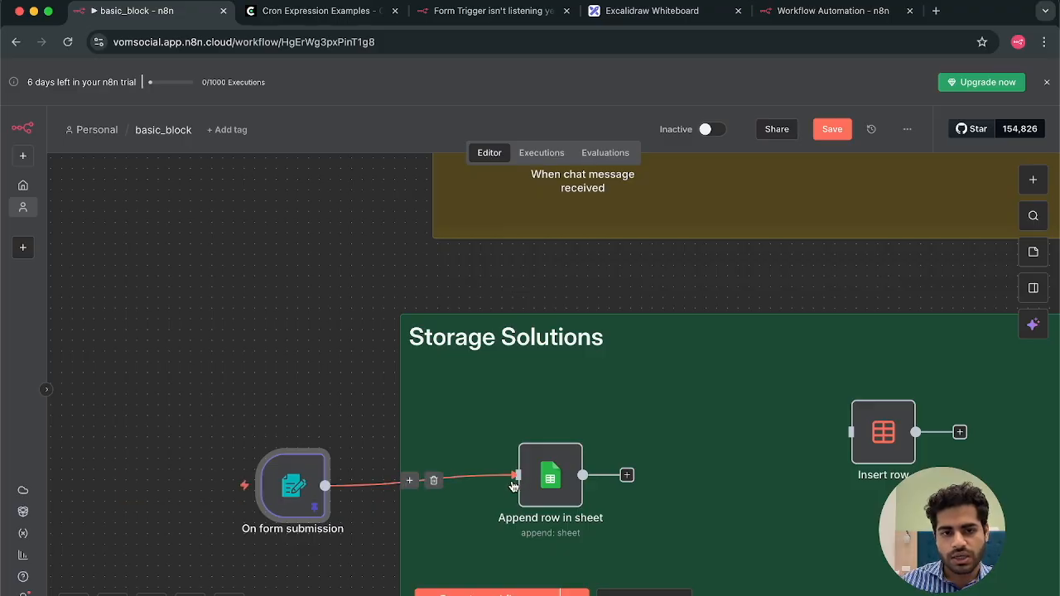
- Open the On form submission node and set its form title to "Fill my Google Sheet"
double_click(294, 489)
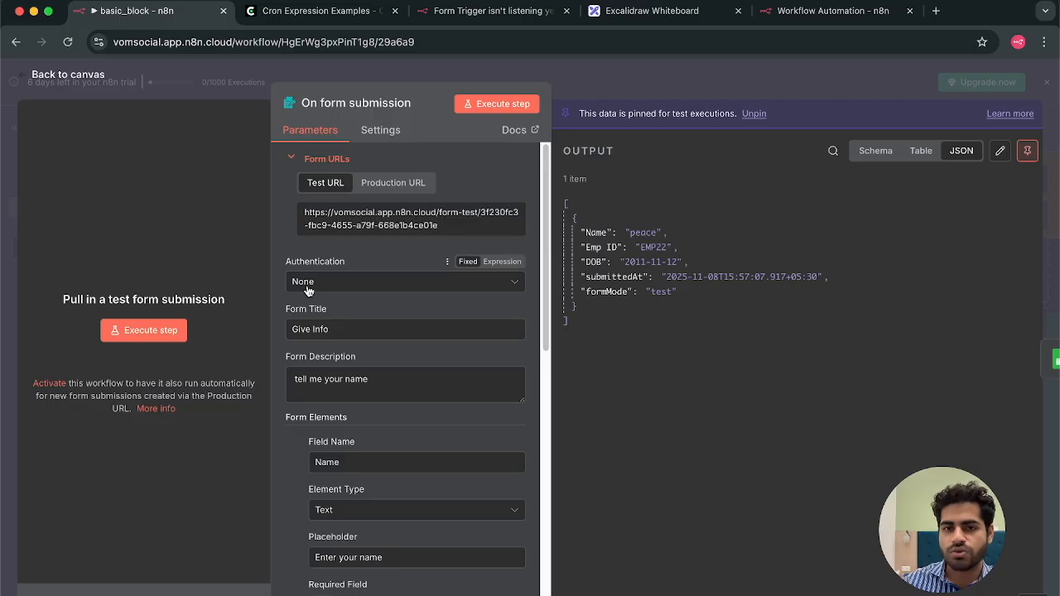
click(339, 331)
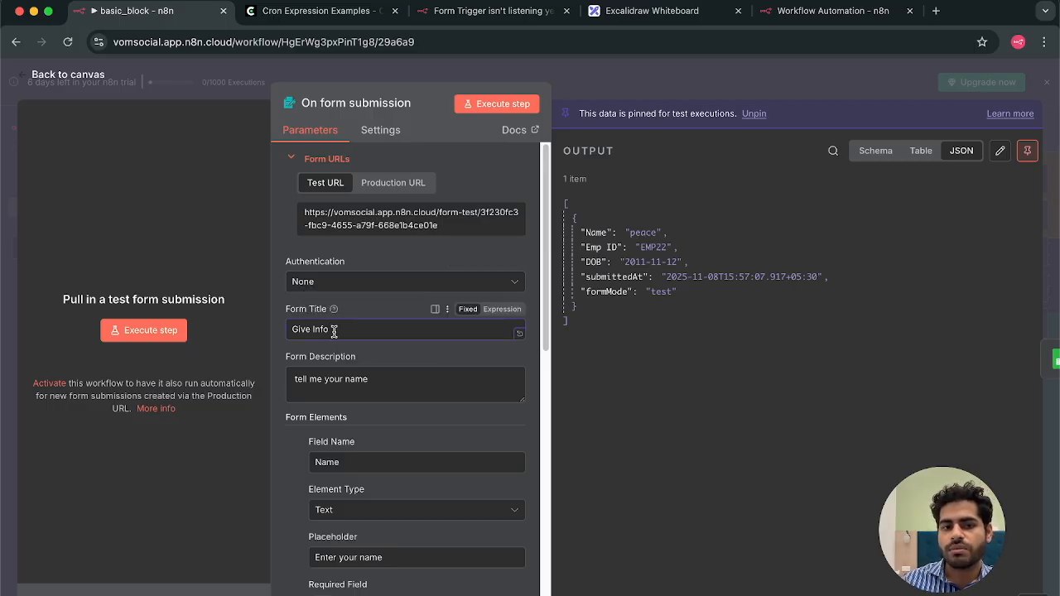
triple_click(324, 329)
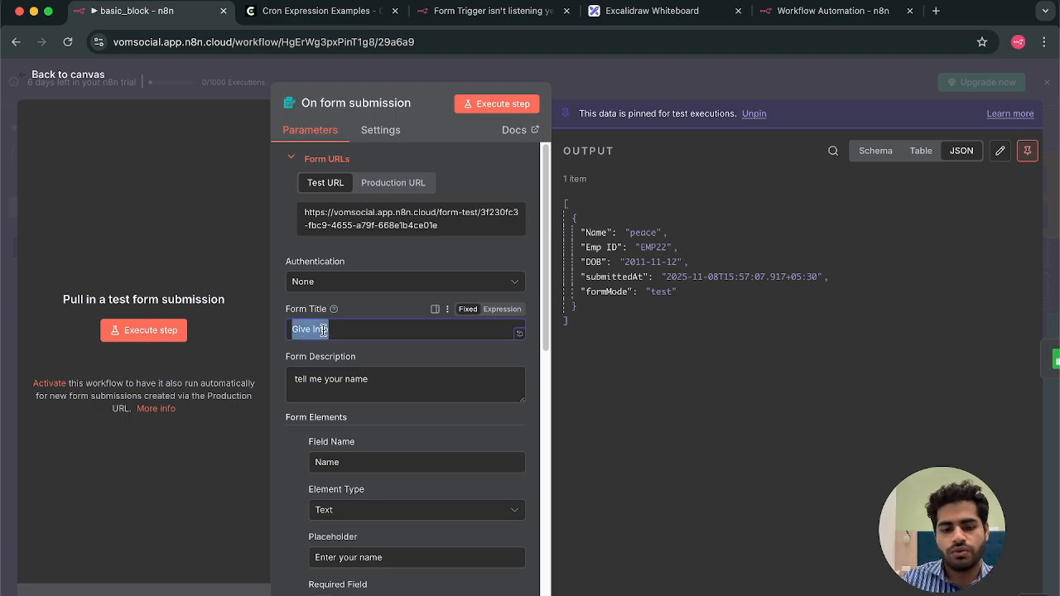
text(F)
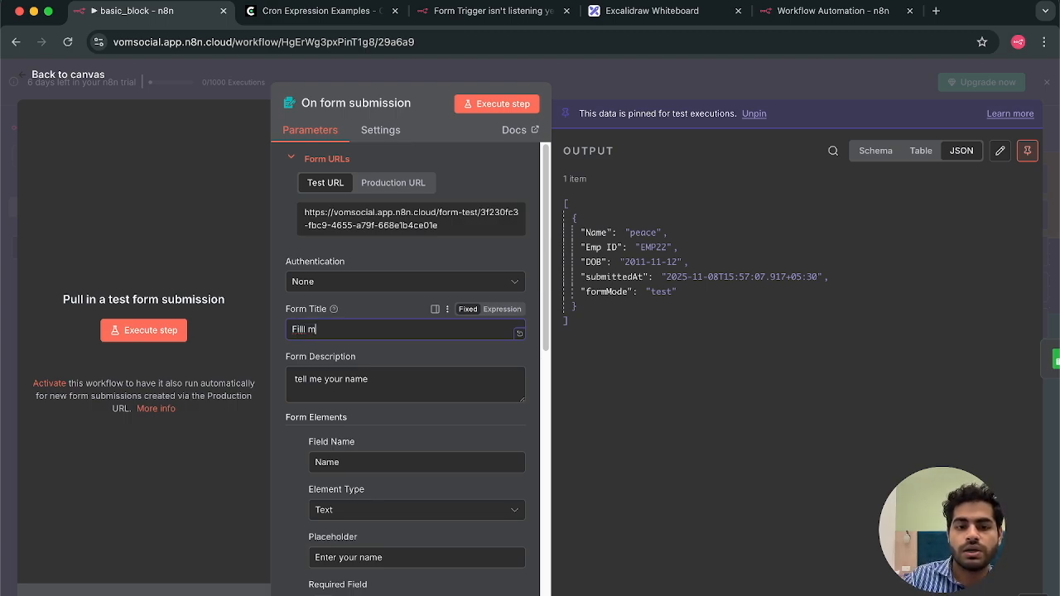
text(illl my Google Sheet)
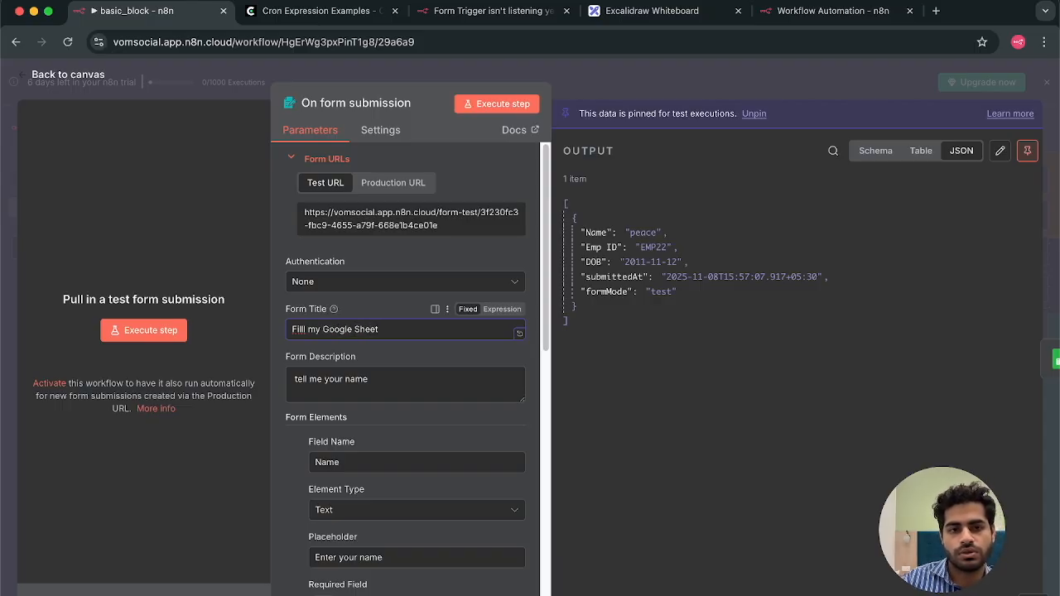
click(304, 329)
key(BackSpace)
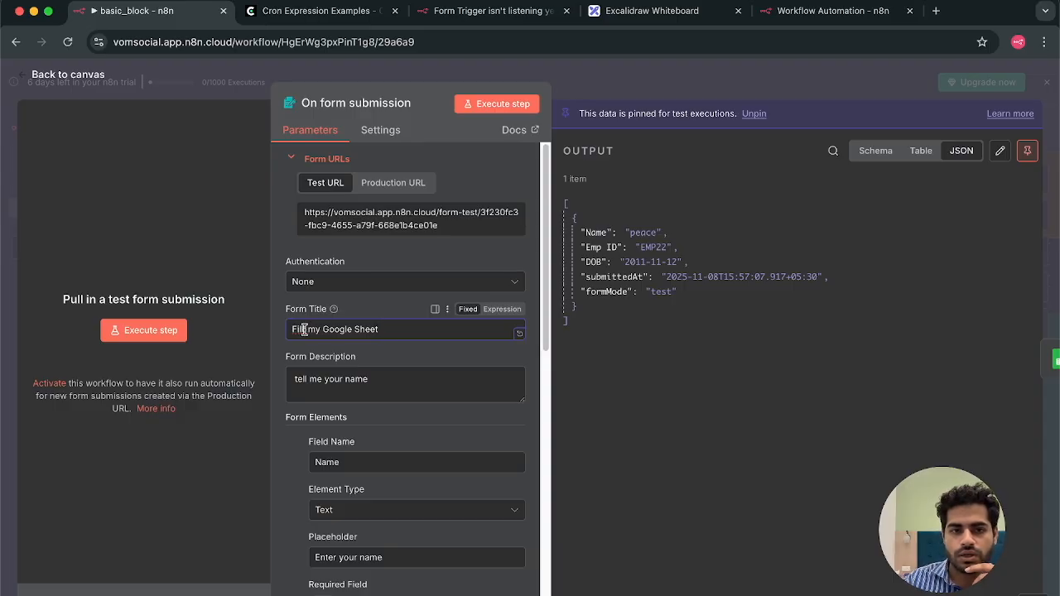
key(BackSpace)
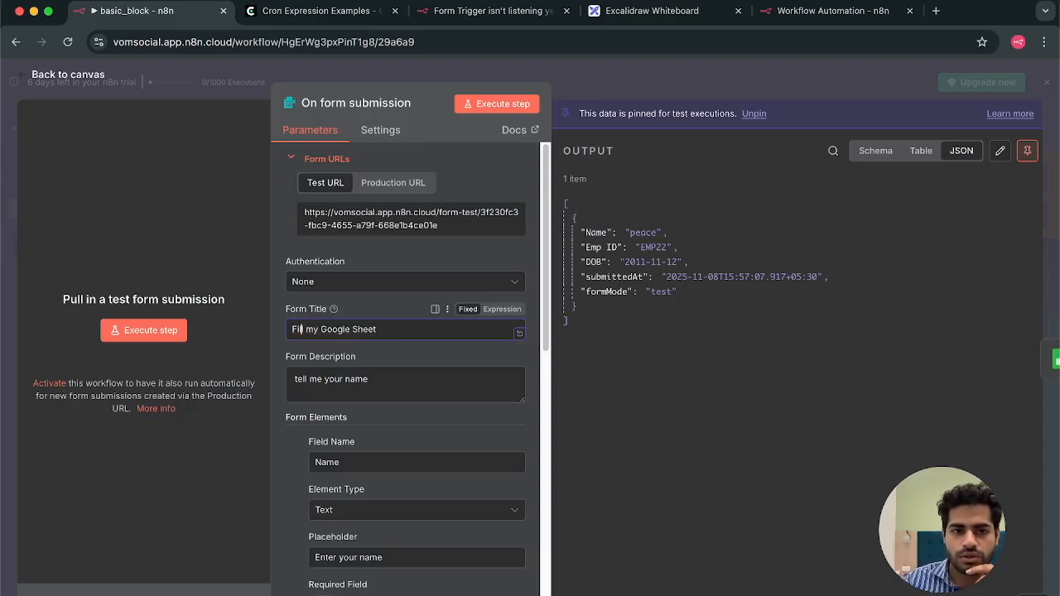
- Replace the form description with "Give me your Info"
click(378, 391)
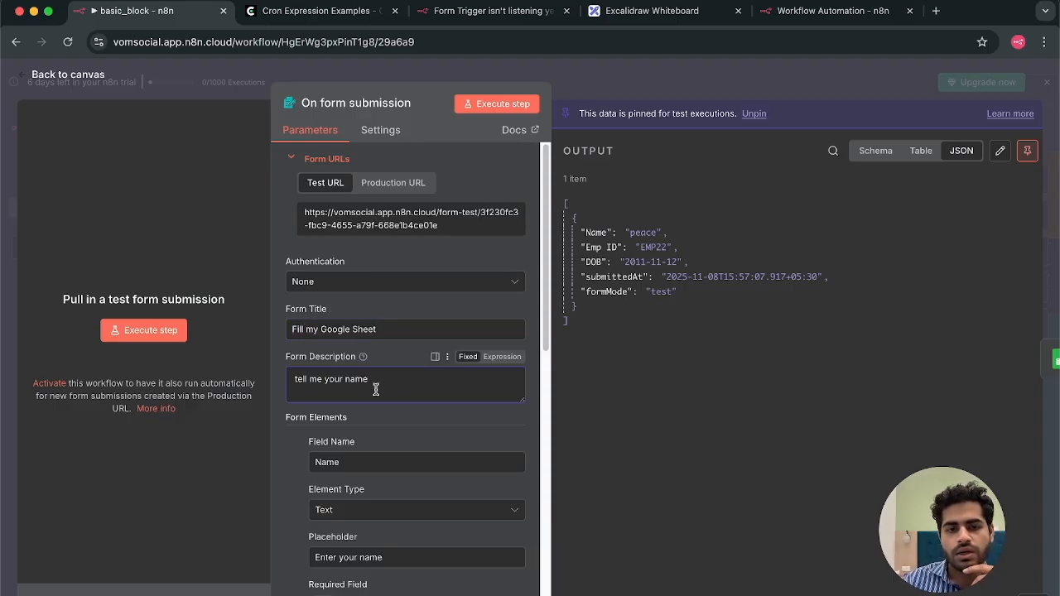
triple_click(328, 379)
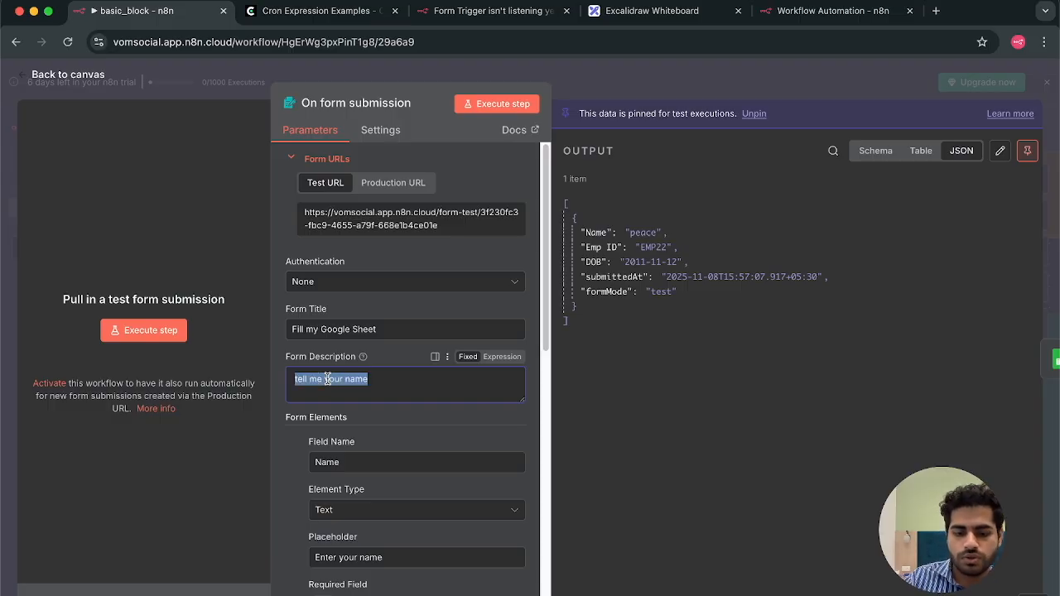
text(Give me your Info)
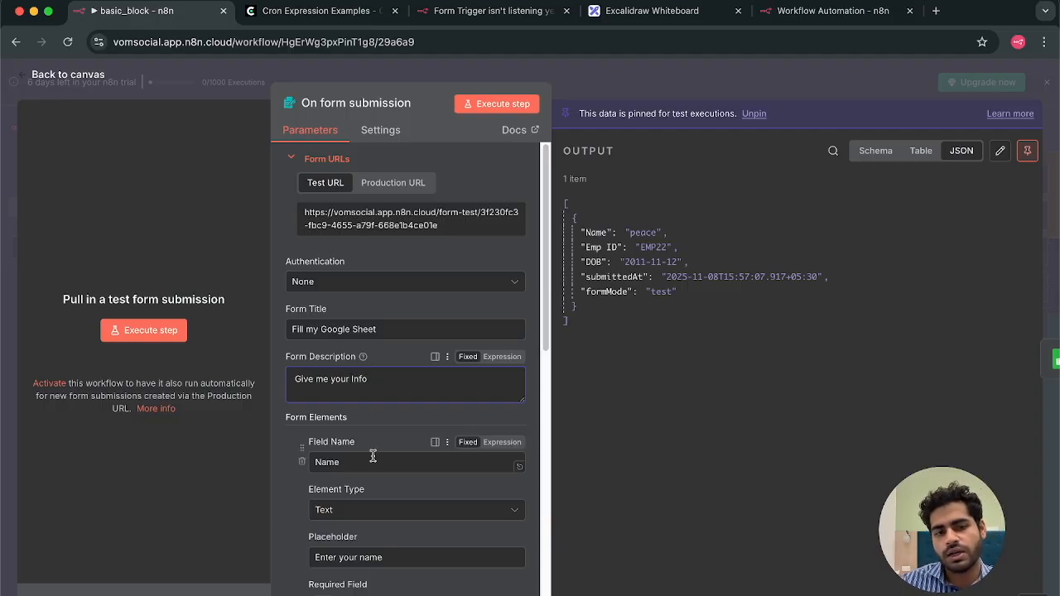
- Check the Name form element's type and placeholder, and make Name a required field
scroll(373, 455, down, 5)
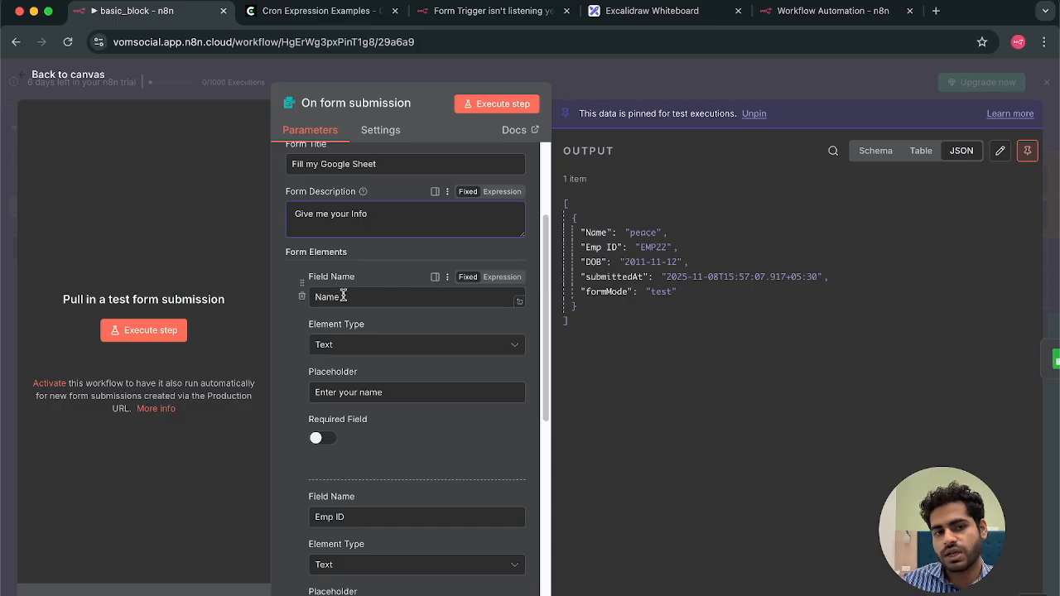
double_click(329, 298)
click(328, 348)
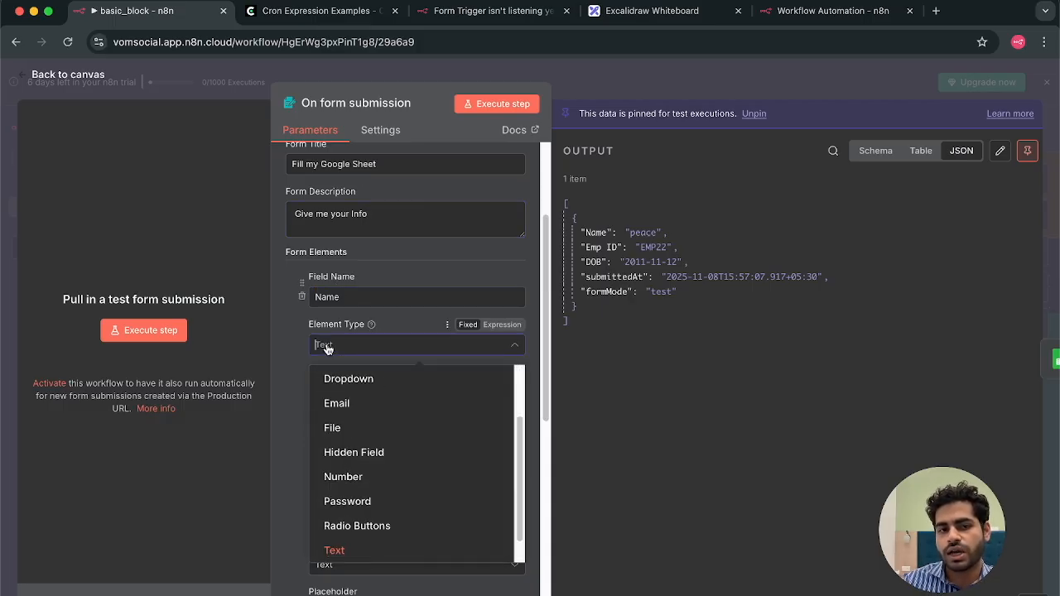
click(327, 348)
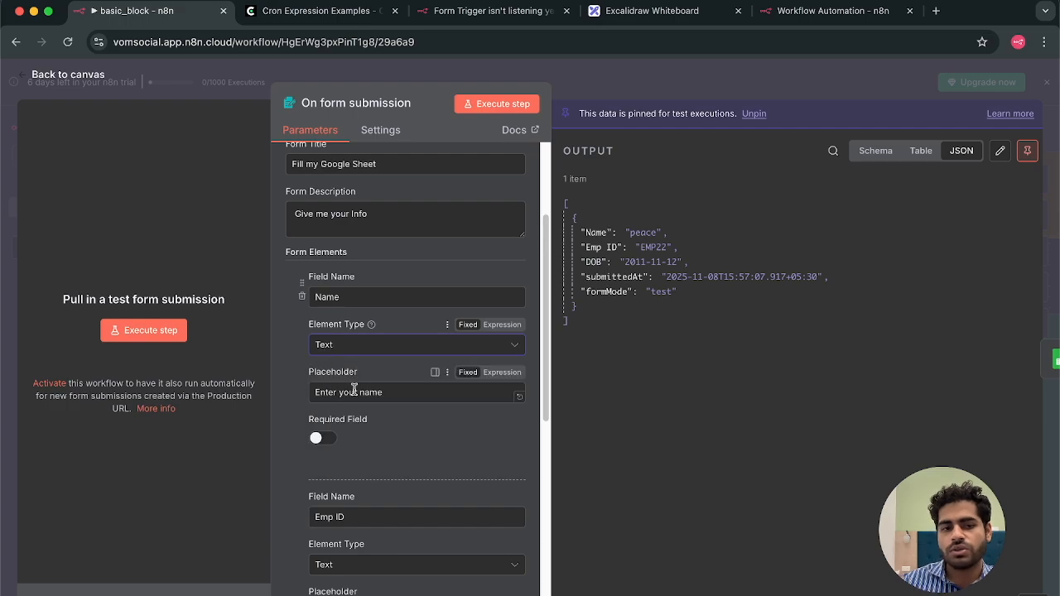
click(405, 393)
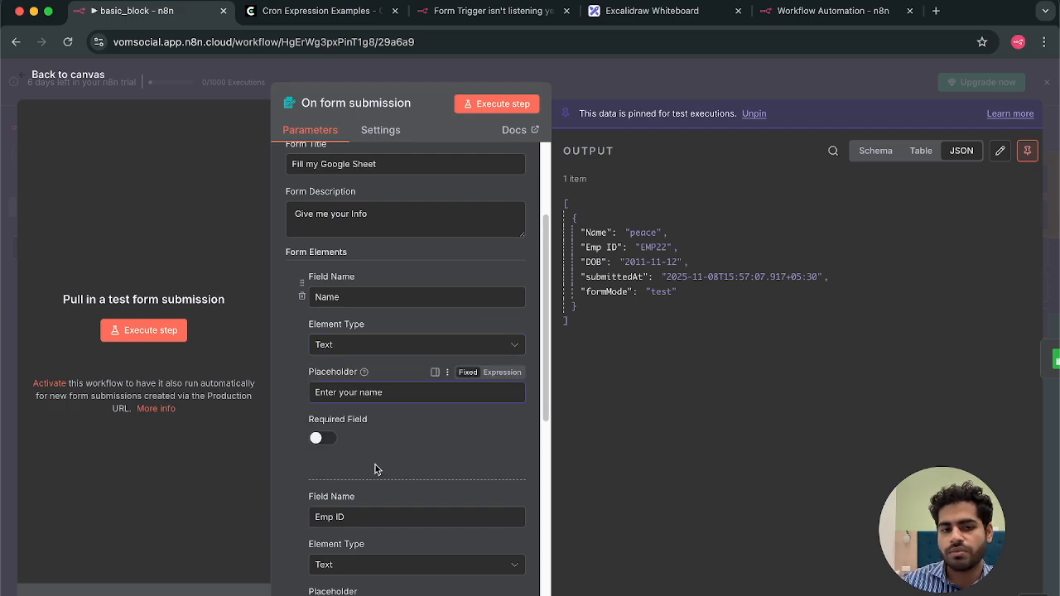
scroll(375, 468, down, 1)
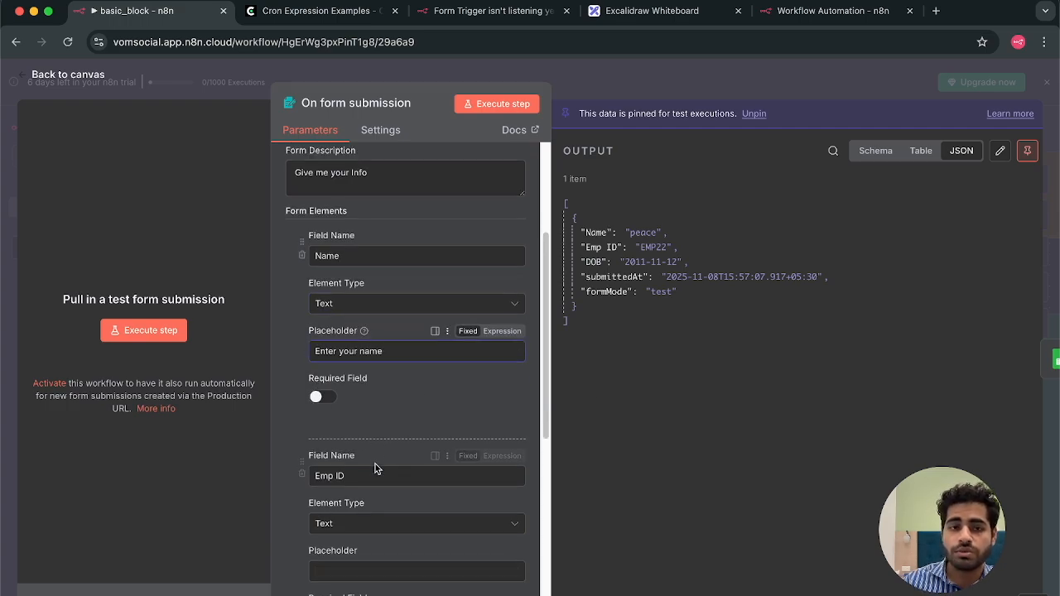
click(319, 399)
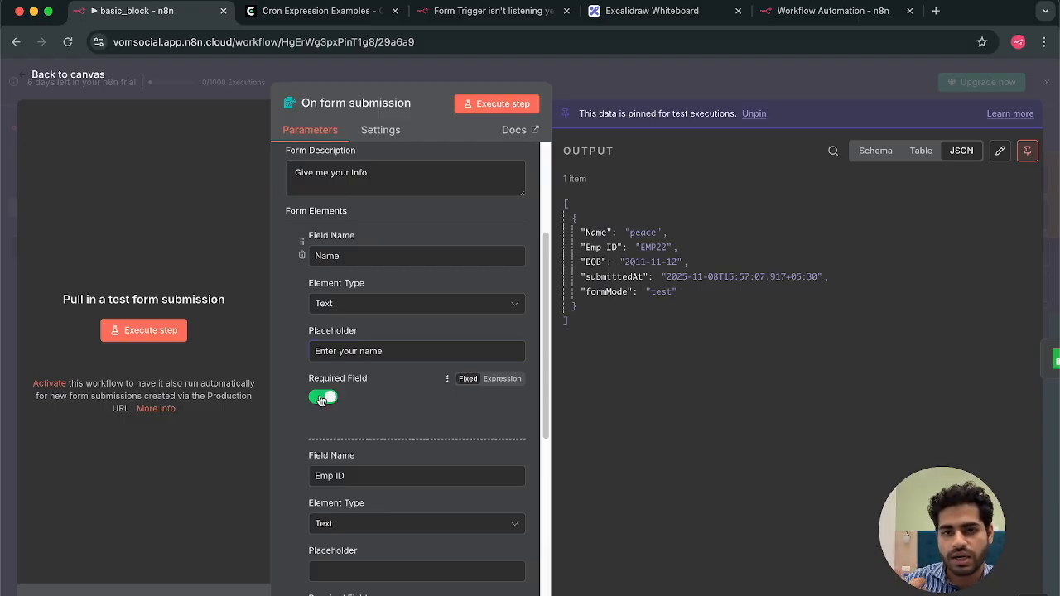
- Set the Emp ID form element's placeholder to "EMPxxx"
scroll(320, 399, down, 4)
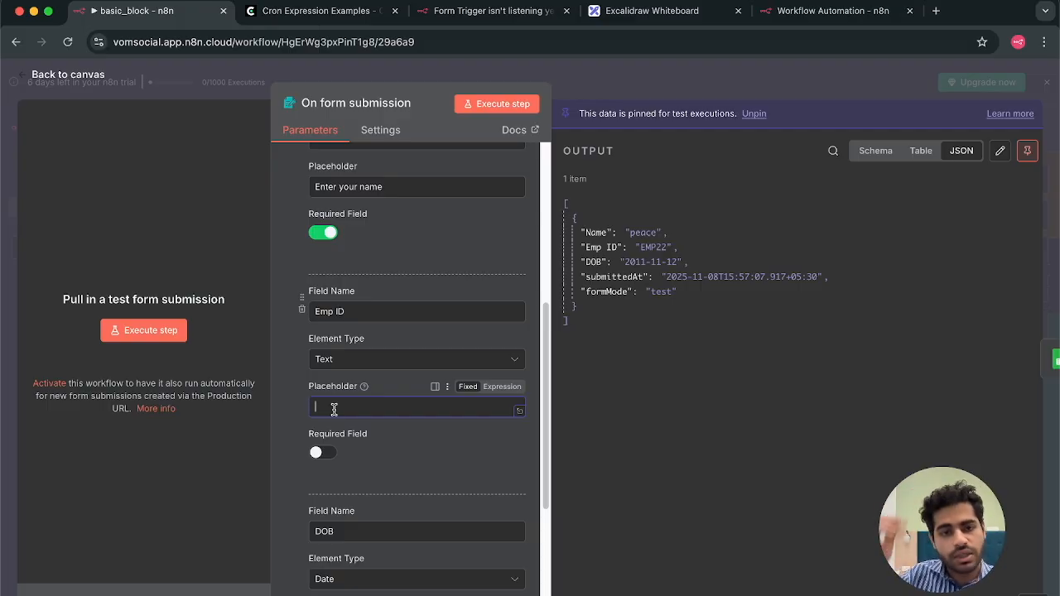
text(EMPxxx)
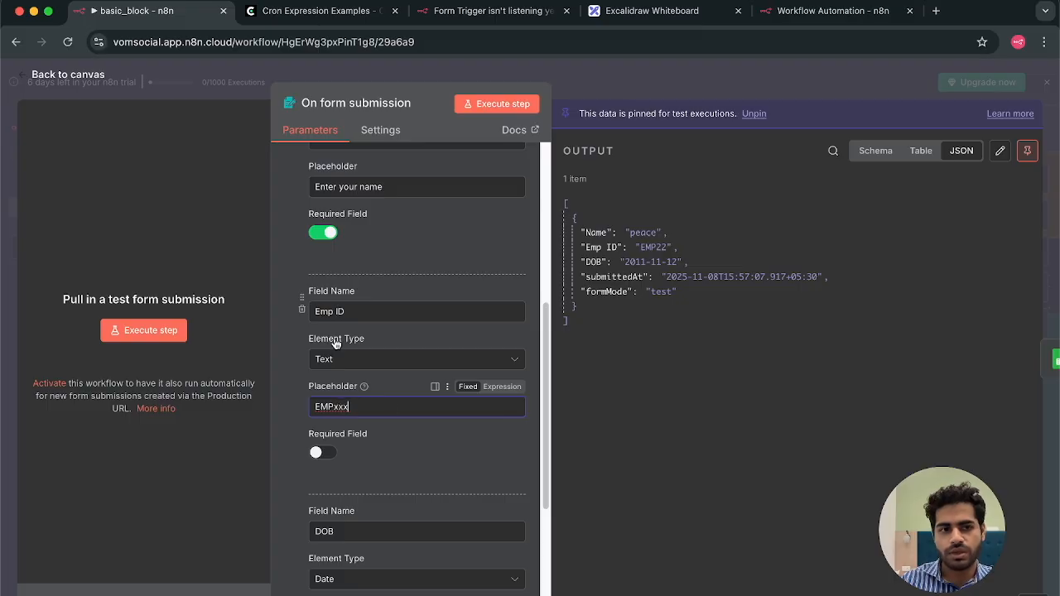
scroll(380, 468, down, 1)
scroll(381, 473, down, 3)
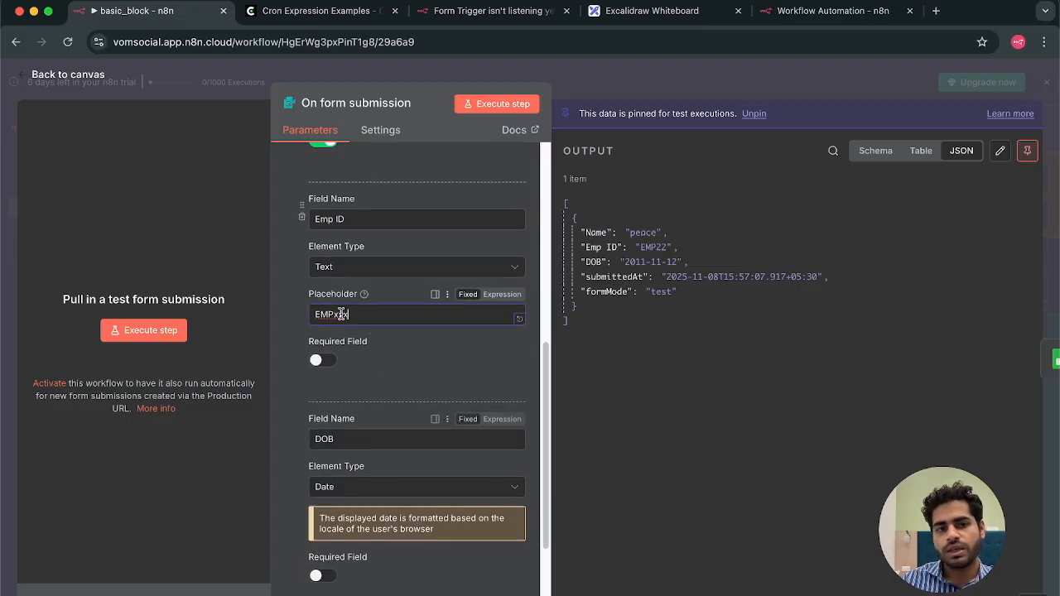
- View the element types available for the DOB field, keep Date, and make DOB a required field
scroll(375, 379, down, 2)
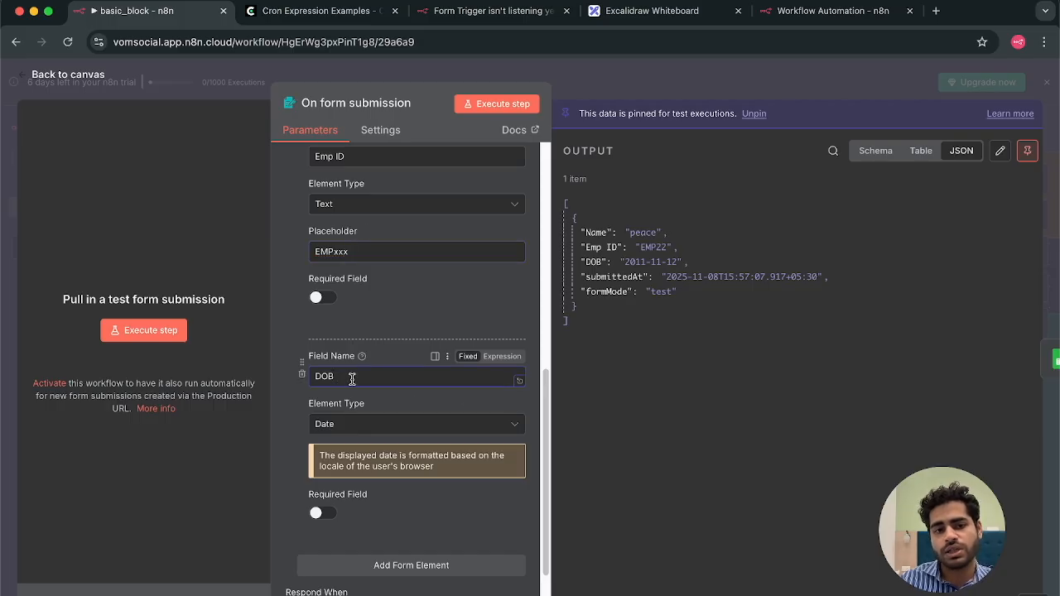
click(414, 433)
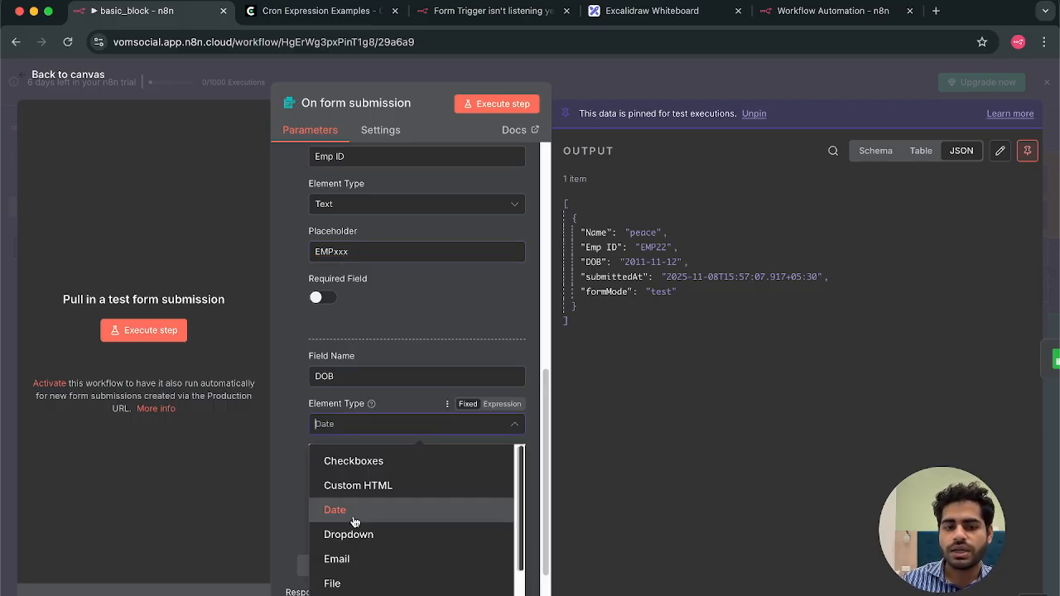
scroll(354, 522, down, 2)
scroll(355, 521, up, 2)
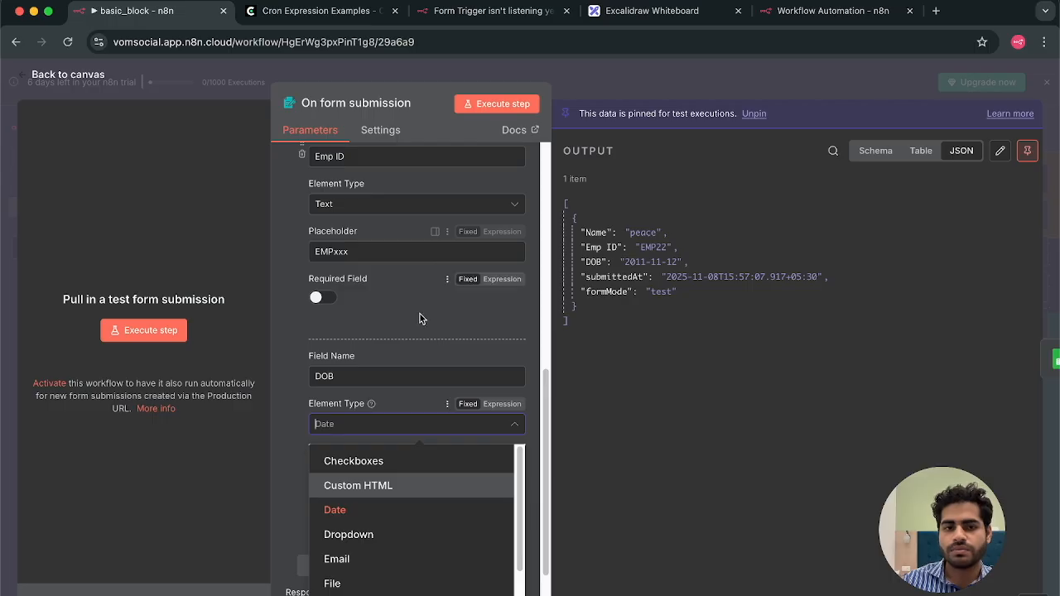
click(420, 314)
scroll(420, 314, down, 1)
scroll(420, 314, up, 2)
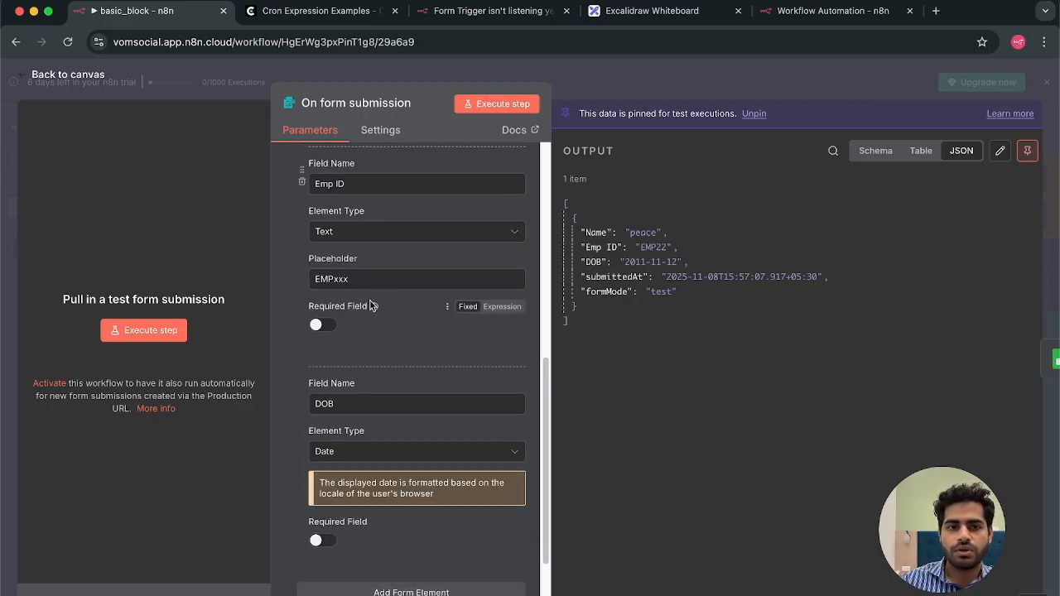
click(329, 538)
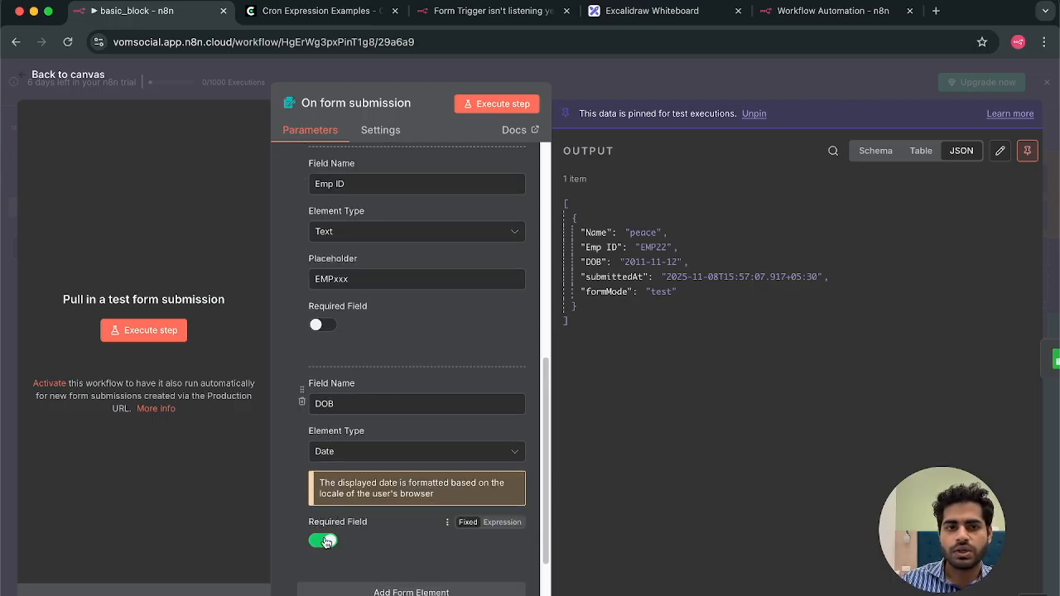
- Review the Name, Emp ID and DOB form elements and the Respond When setting, and return to the canvas
scroll(396, 356, up, 2)
scroll(396, 356, up, 8)
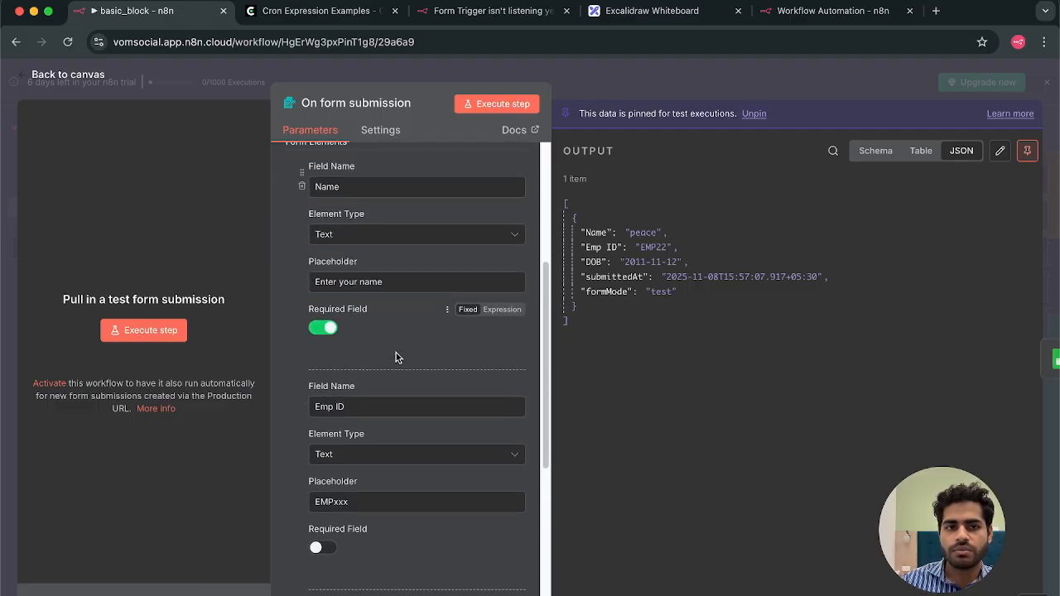
scroll(396, 353, down, 5)
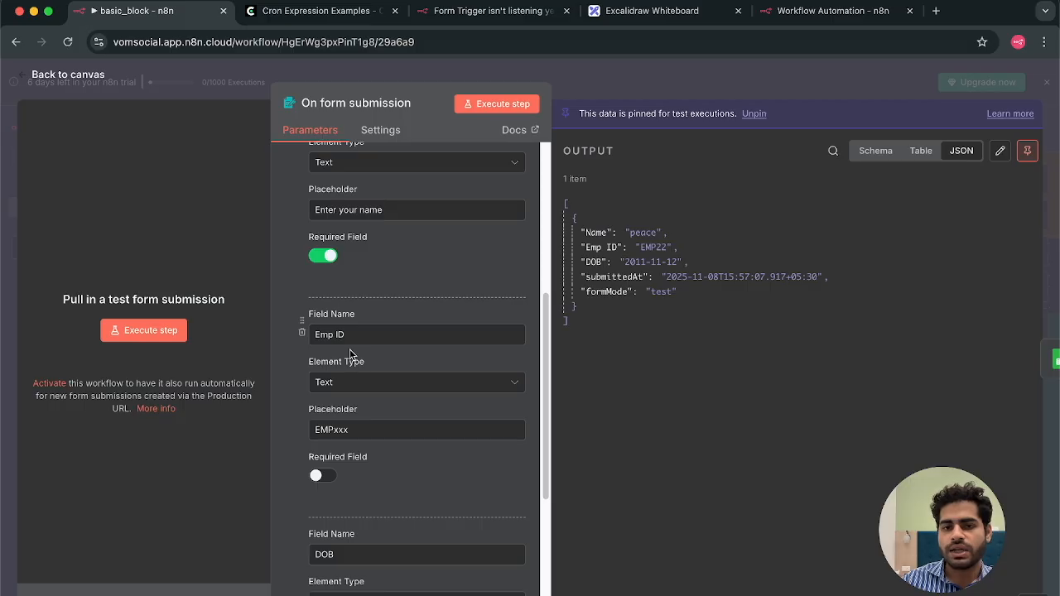
scroll(369, 464, down, 8)
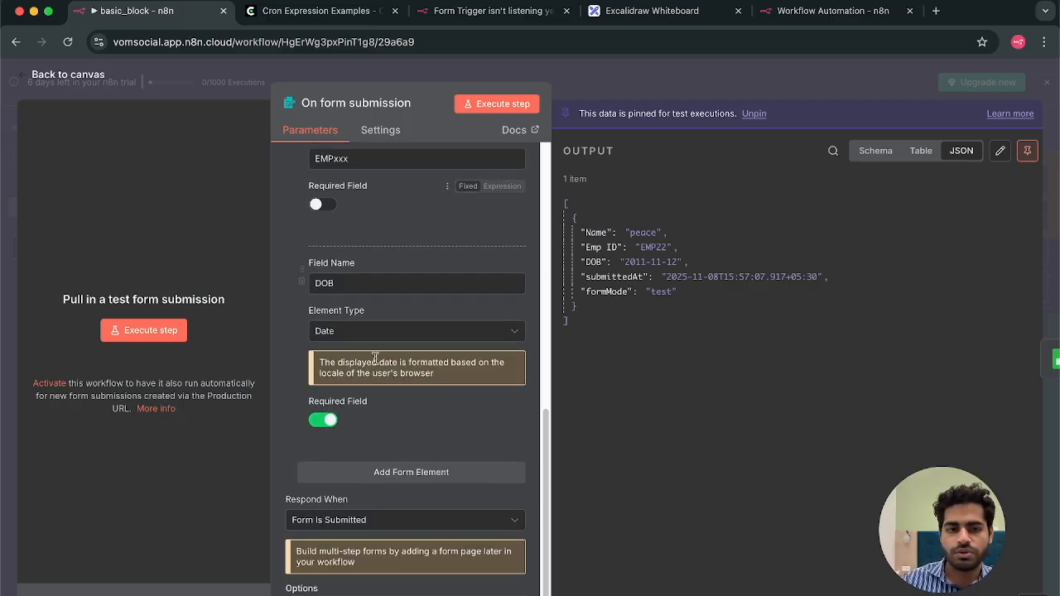
scroll(391, 415, down, 1)
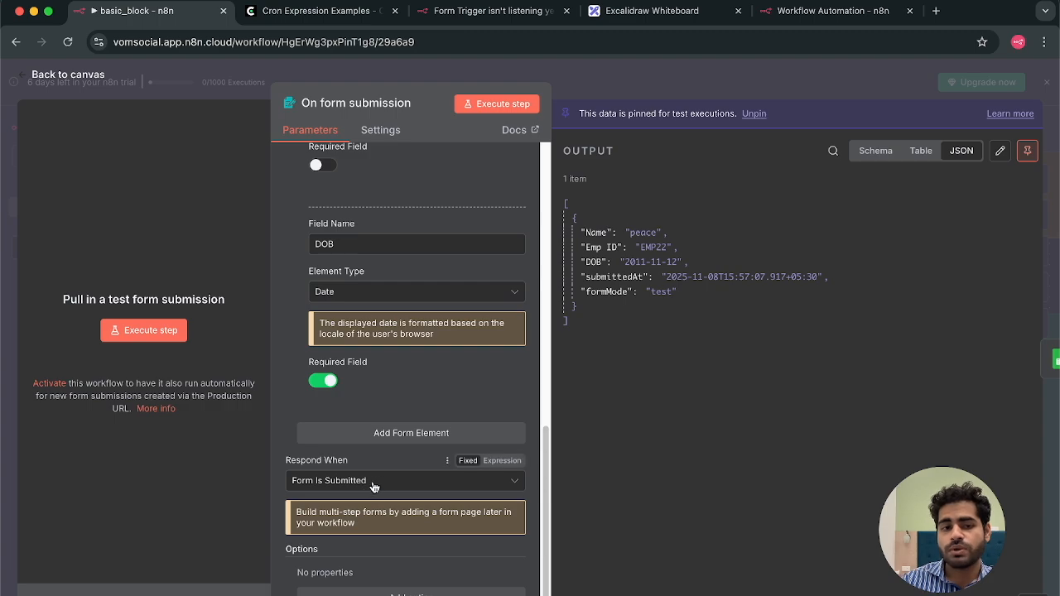
click(611, 76)
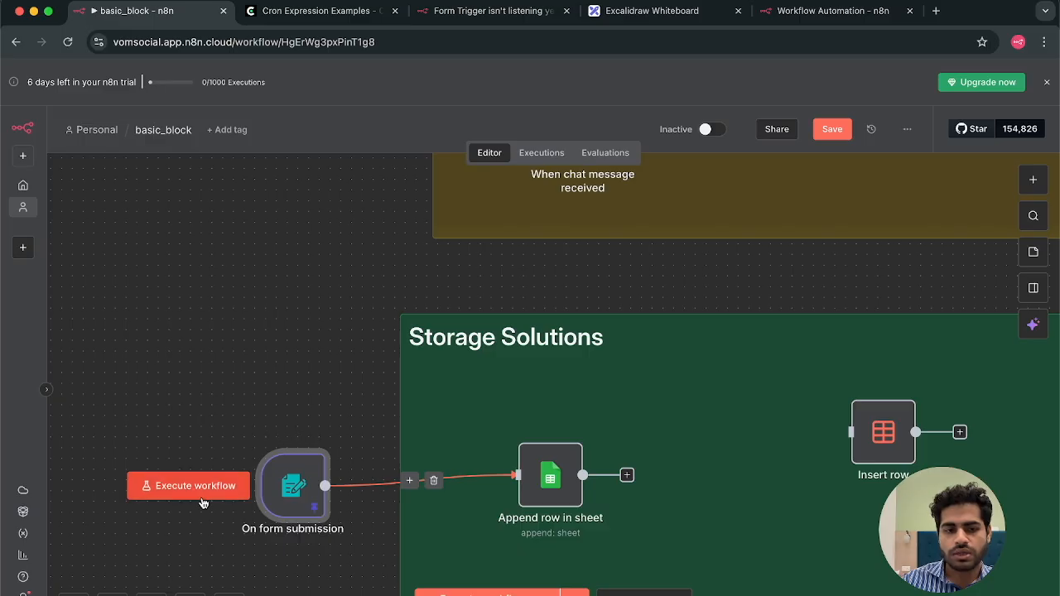
- Unpin the On form submission node's test data and execute the workflow from that trigger to open the test form
double_click(272, 487)
click(1025, 152)
click(642, 79)
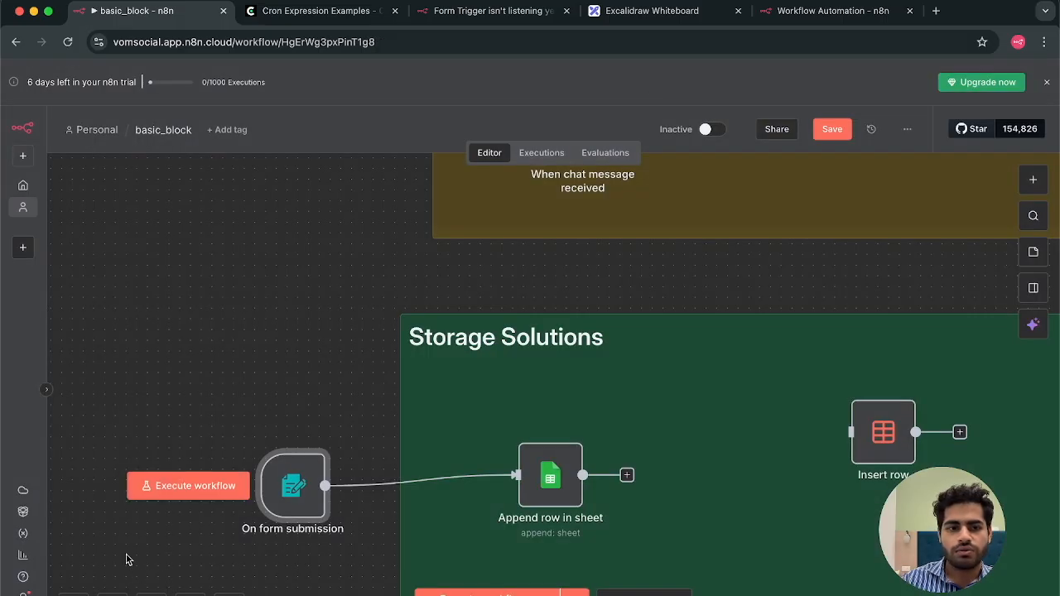
click(186, 490)
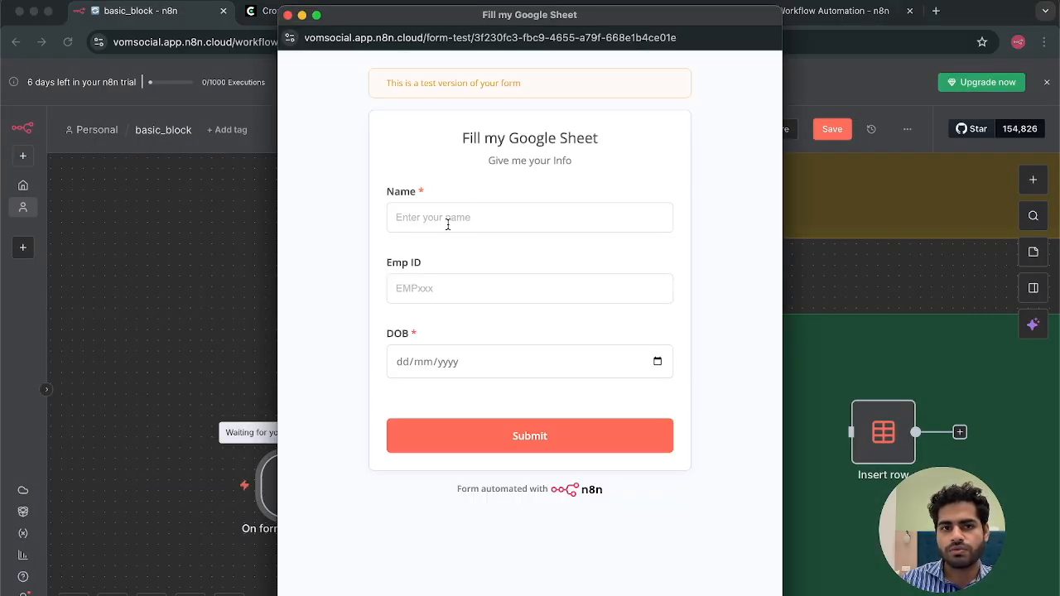
- Enter the employee's name and employee ID in the test form's Name and Emp ID fields
click(448, 224)
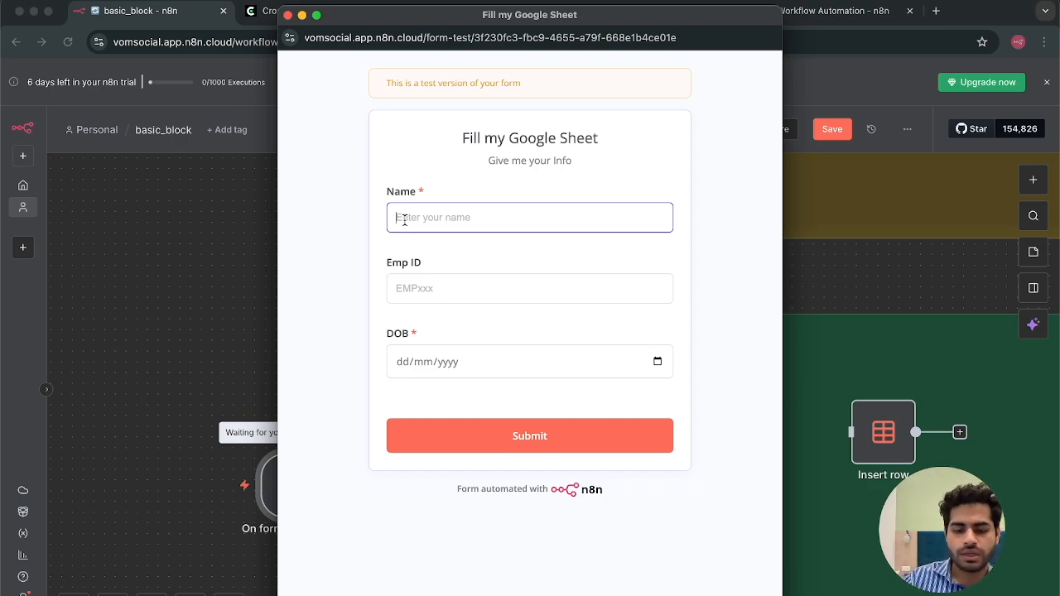
text(Peace)
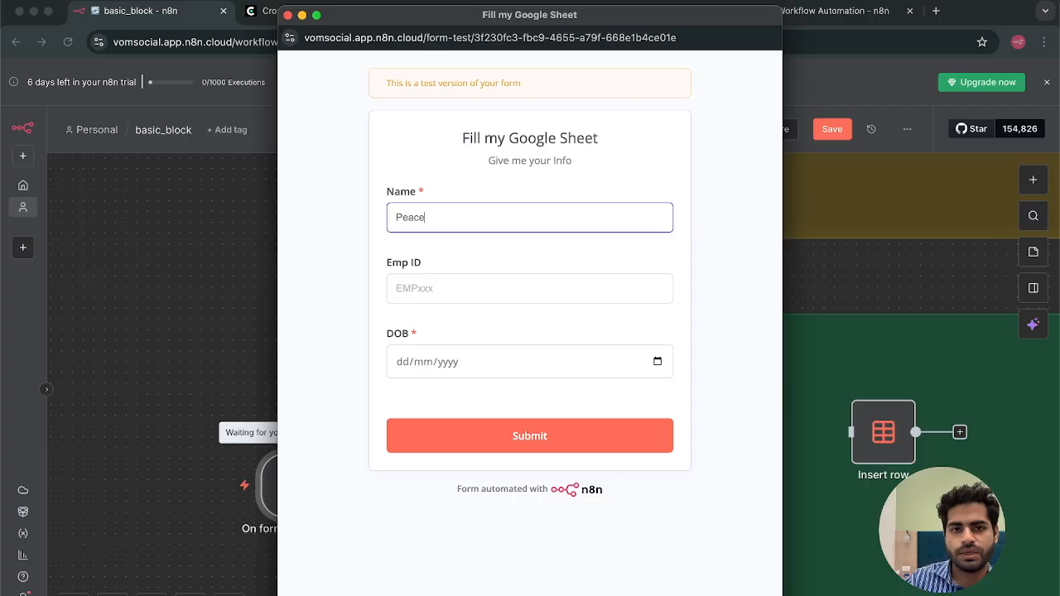
click(428, 285)
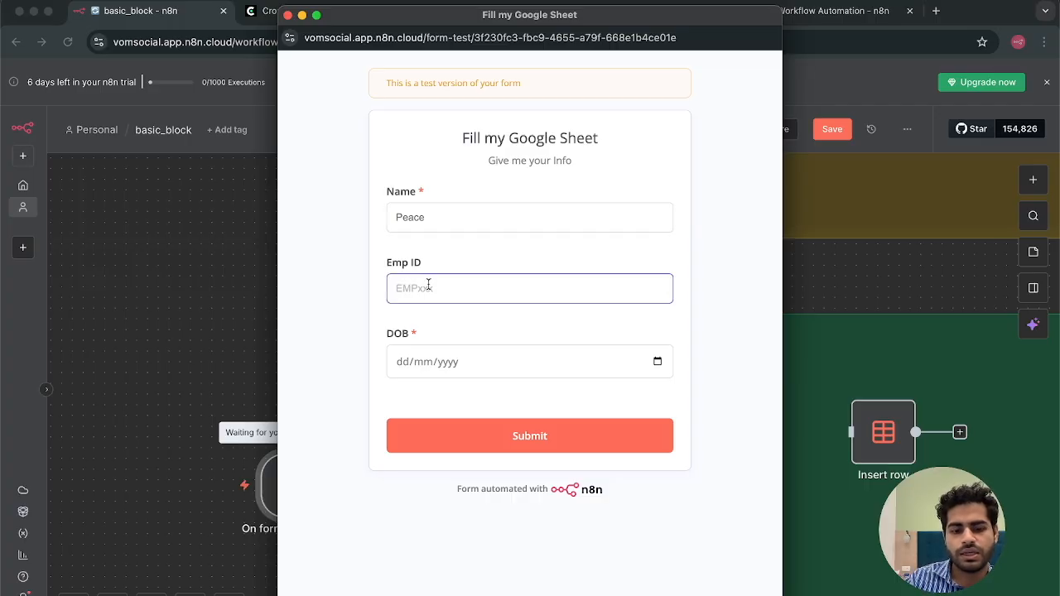
text(EMP11)
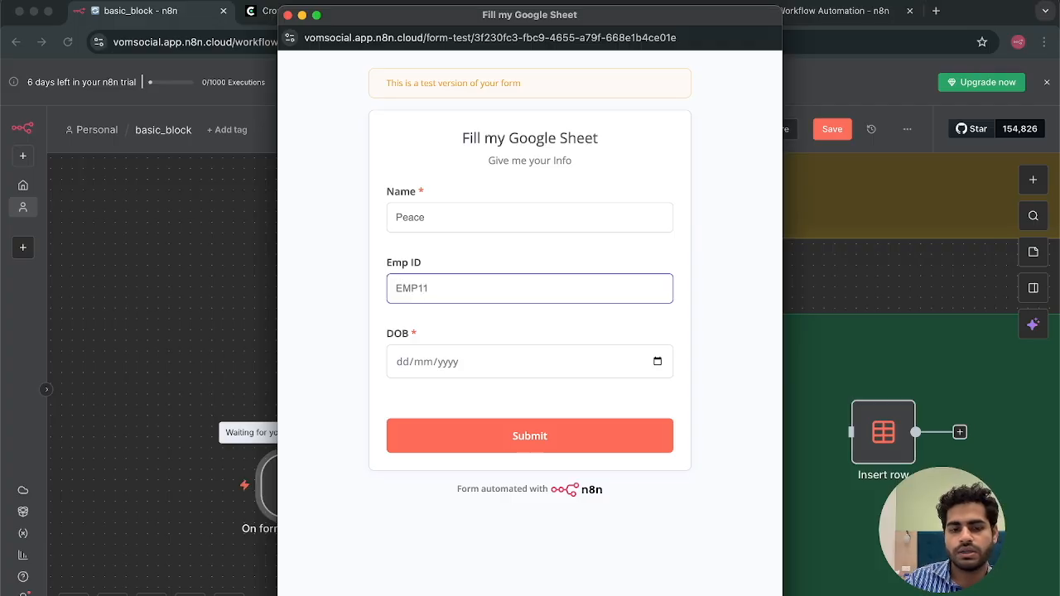
- Choose the employee's date of birth for DOB, submit the test form and close its window
click(432, 365)
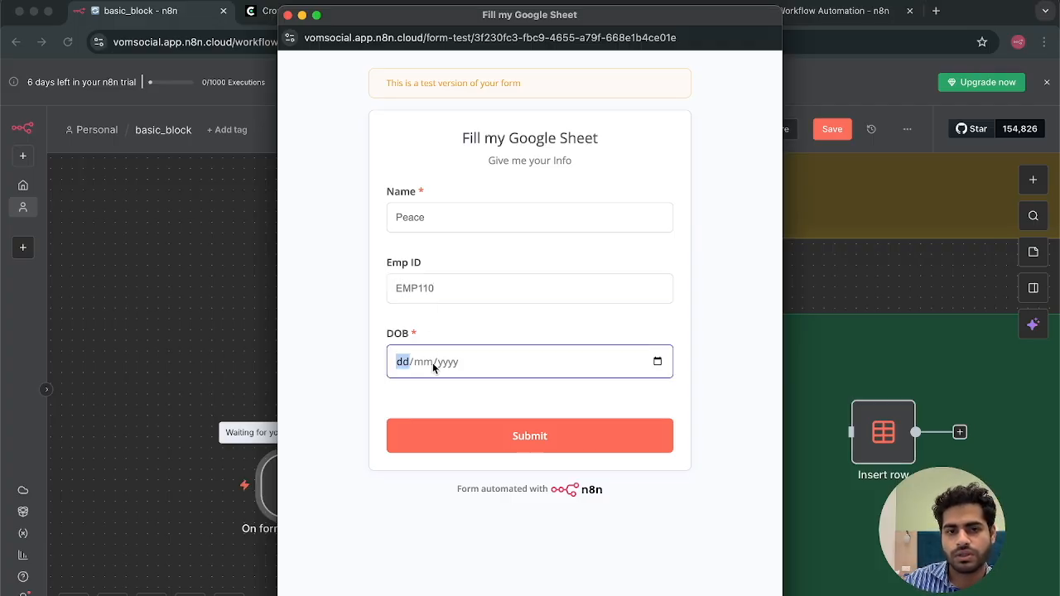
click(656, 363)
scroll(447, 476, up, 5)
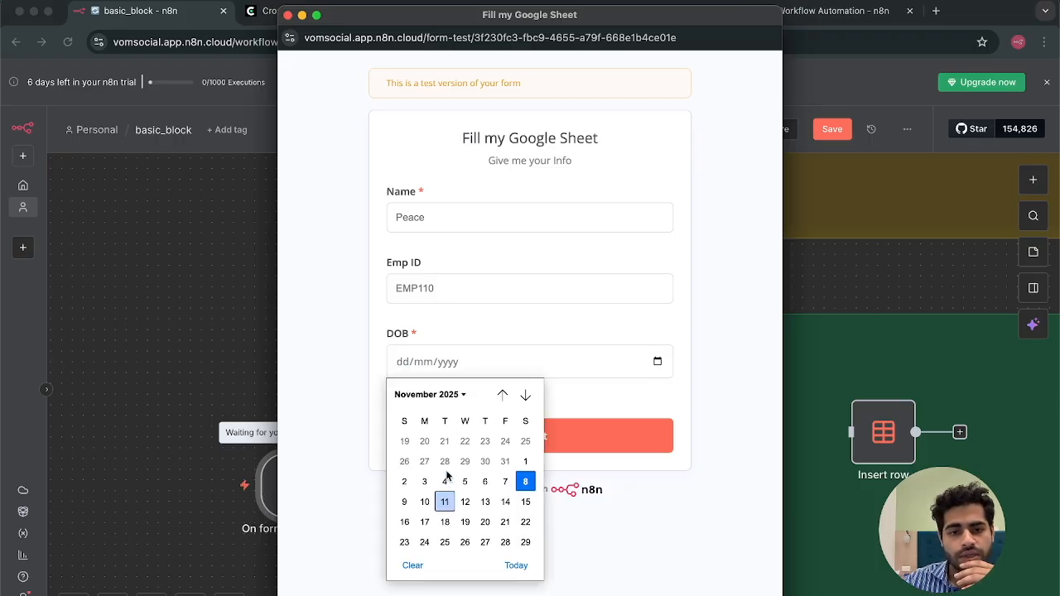
scroll(448, 474, up, 2)
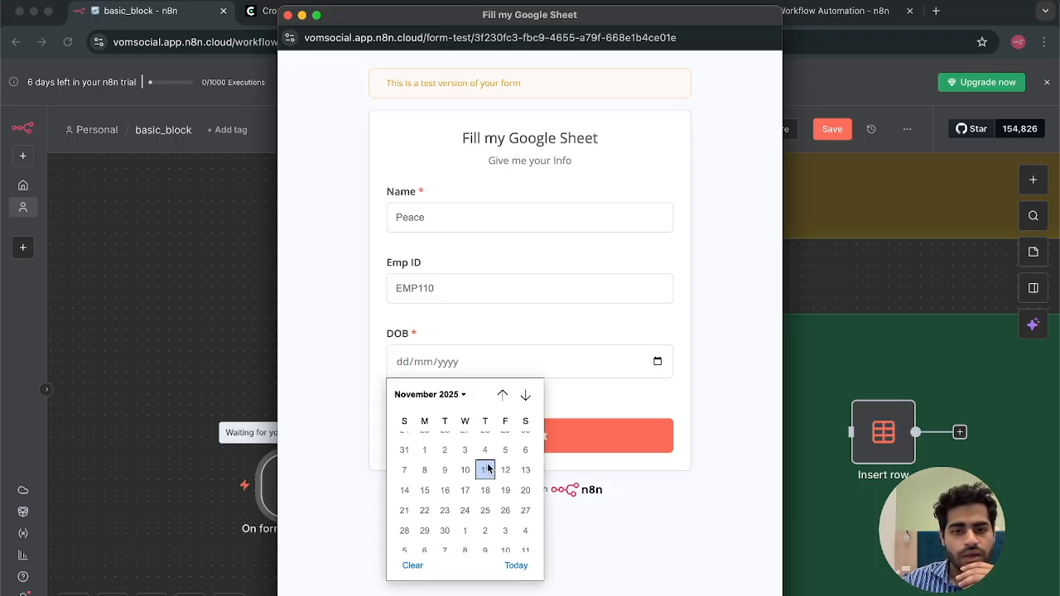
click(463, 395)
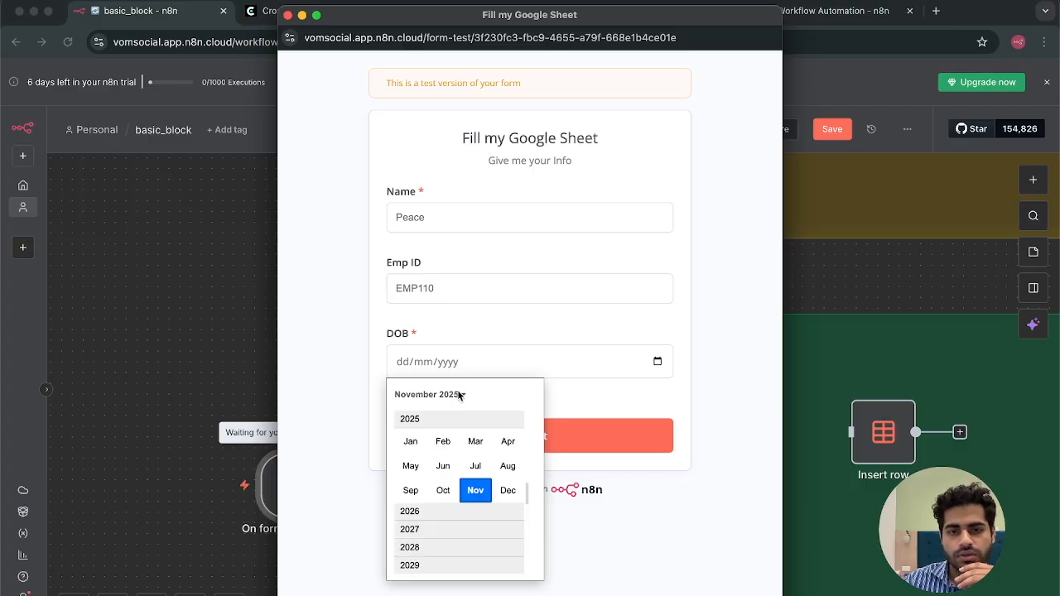
scroll(452, 495, up, 10)
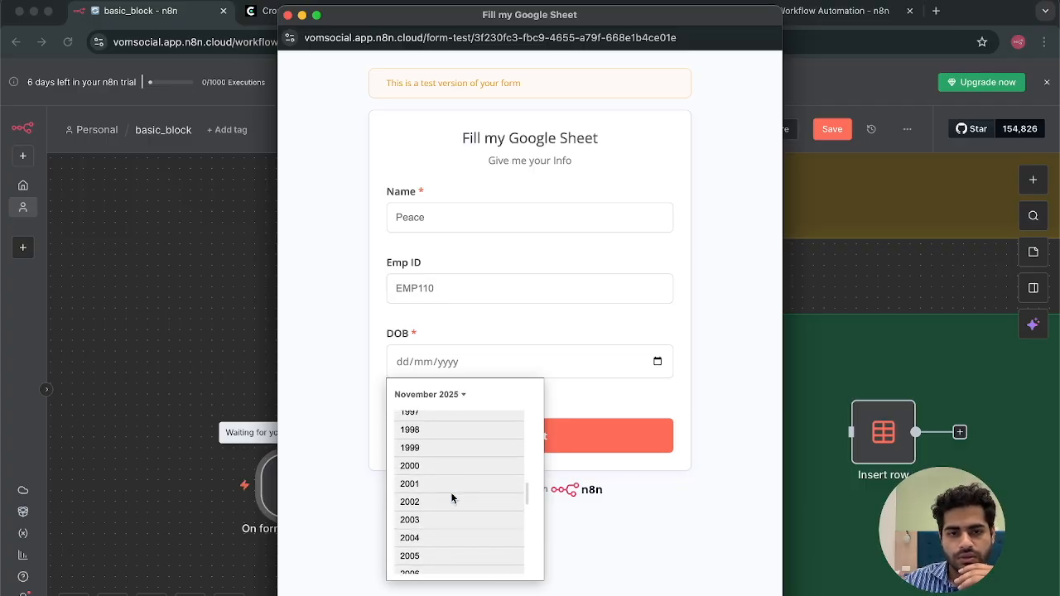
click(409, 492)
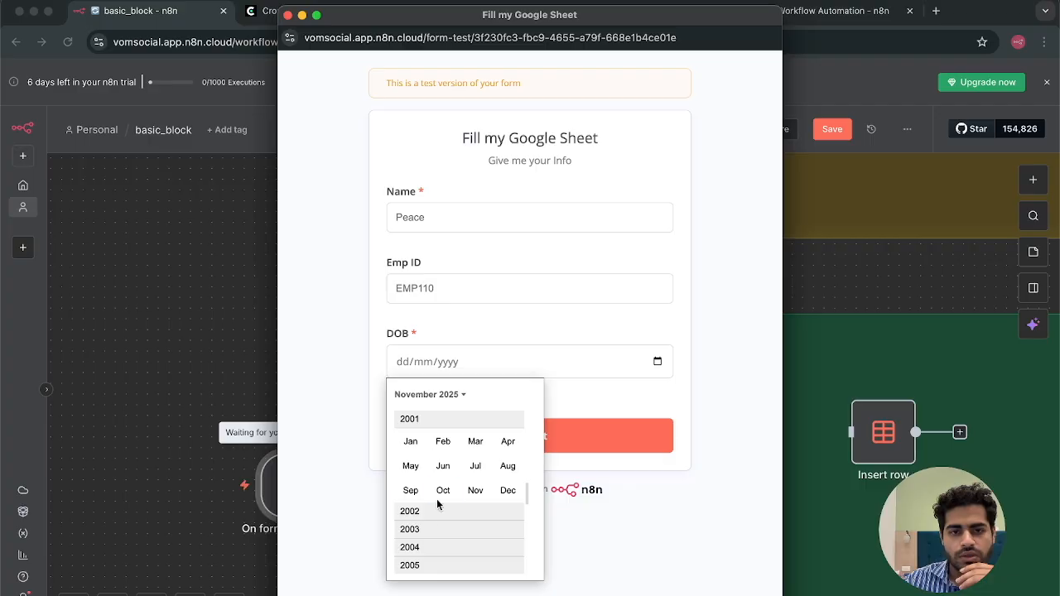
click(441, 494)
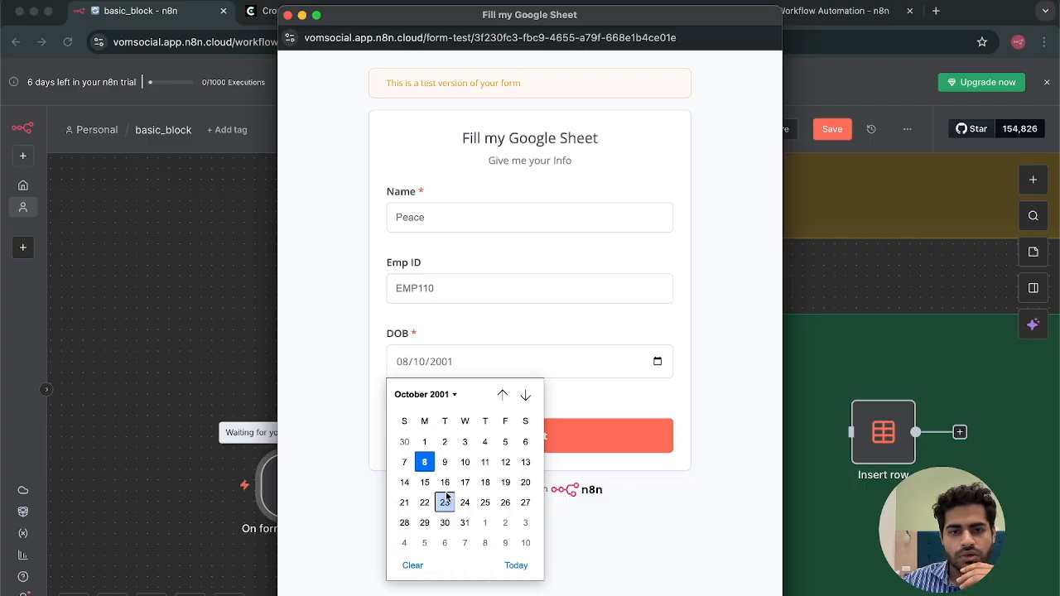
click(465, 441)
click(537, 434)
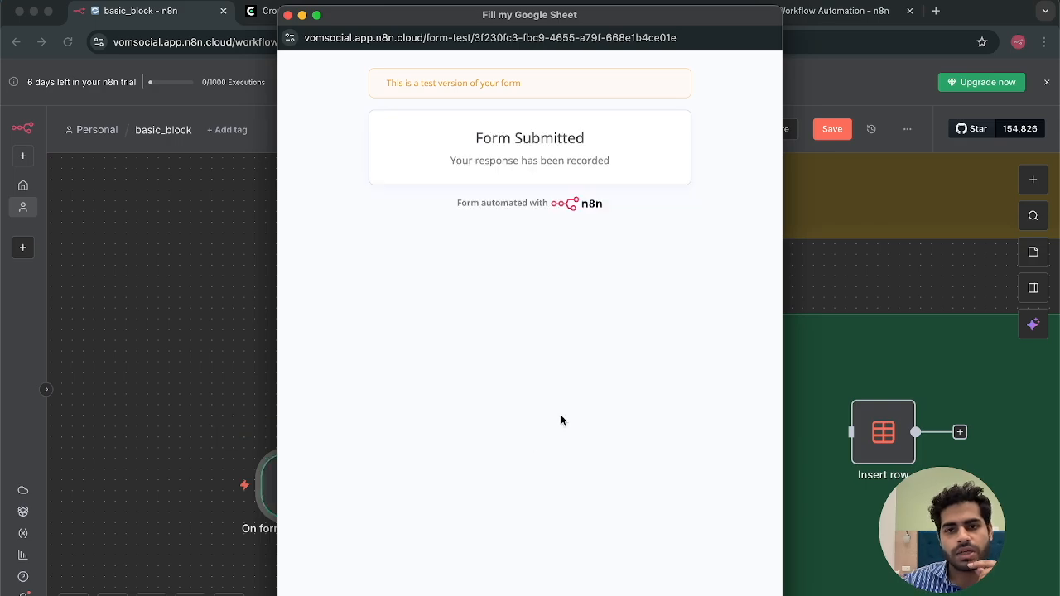
click(289, 16)
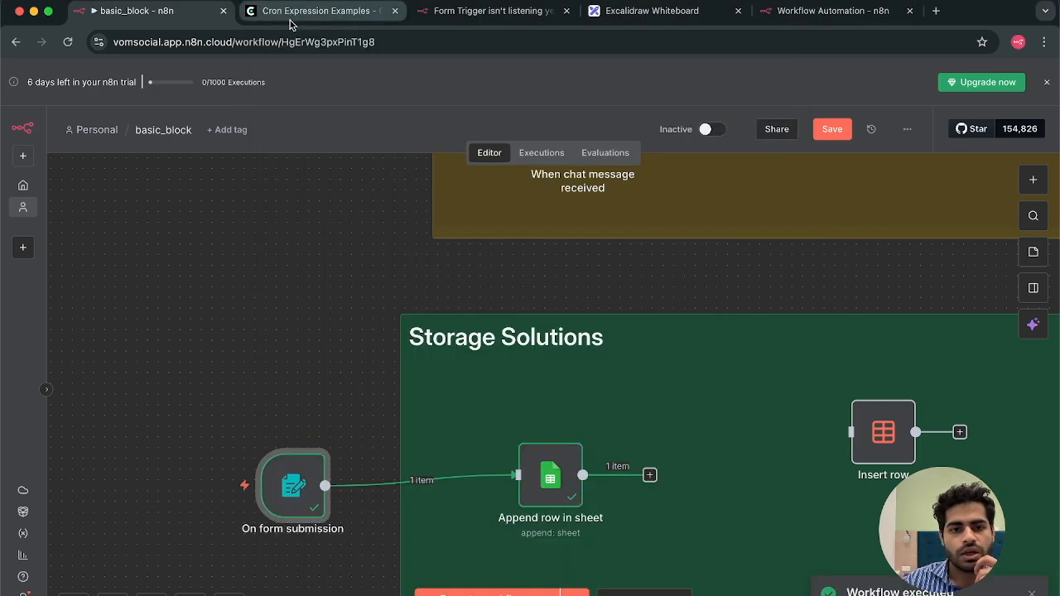
- Open the Append row in sheet node and review its credential and Resource choices, keeping Google Sheets account and Sheet Within Document
double_click(542, 472)
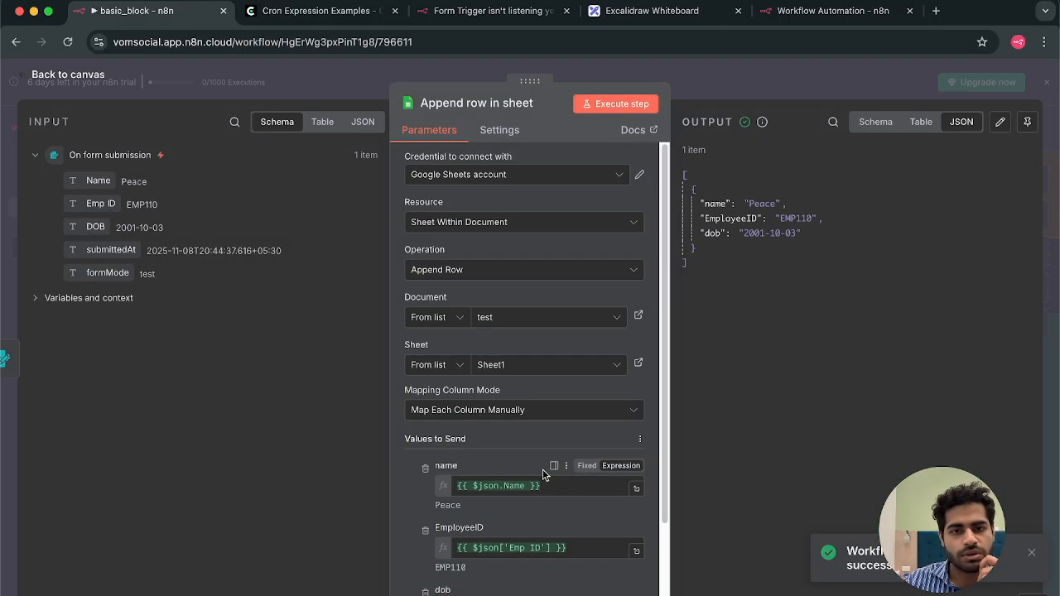
click(523, 181)
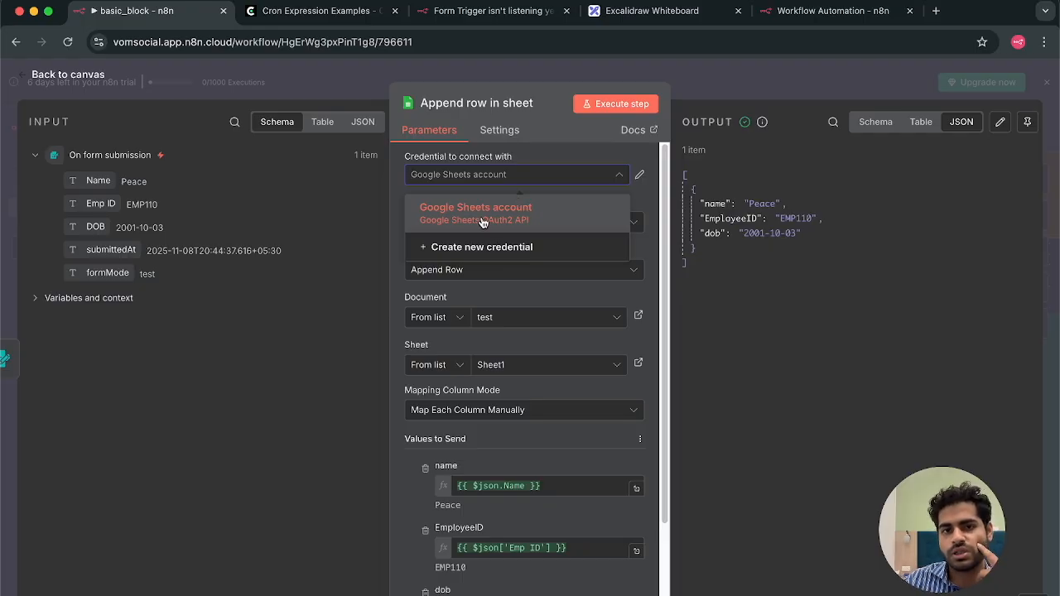
click(548, 155)
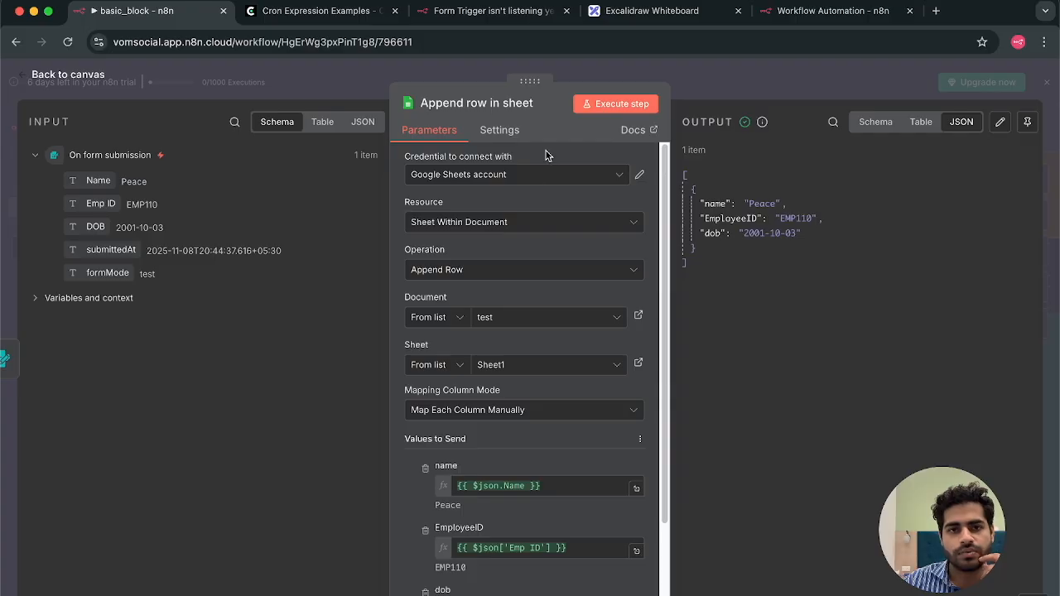
click(466, 229)
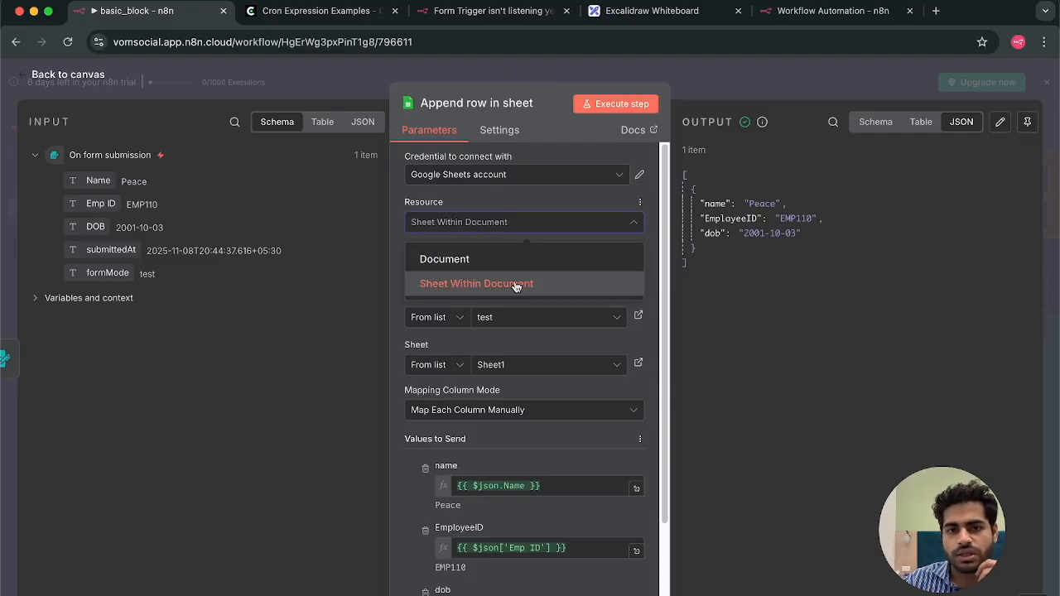
click(540, 205)
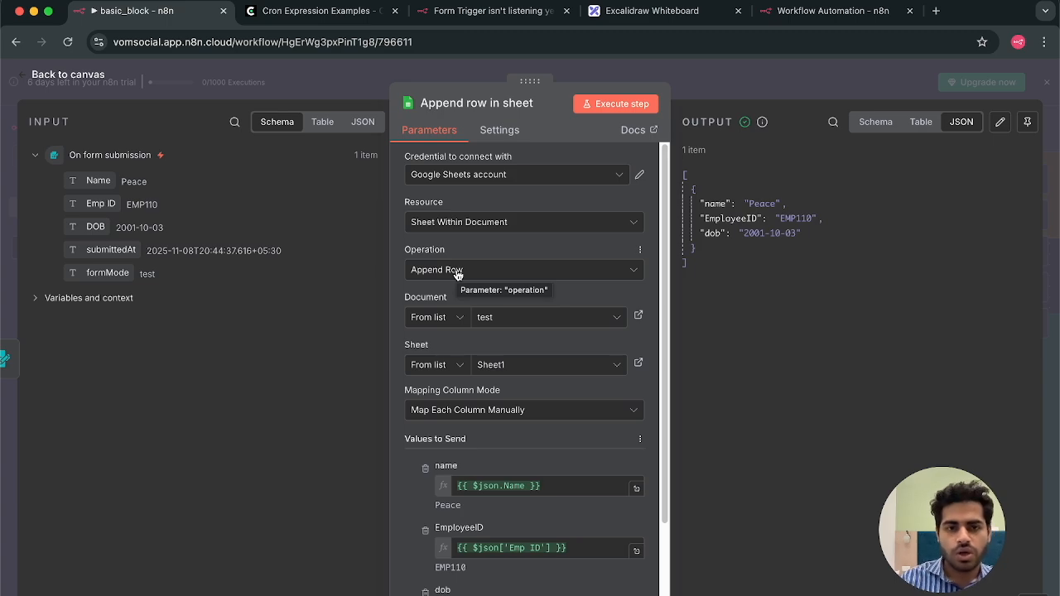
- Open the node's linked test spreadsheet in Google Sheets and delete the old entries in rows 12 to 16
click(521, 324)
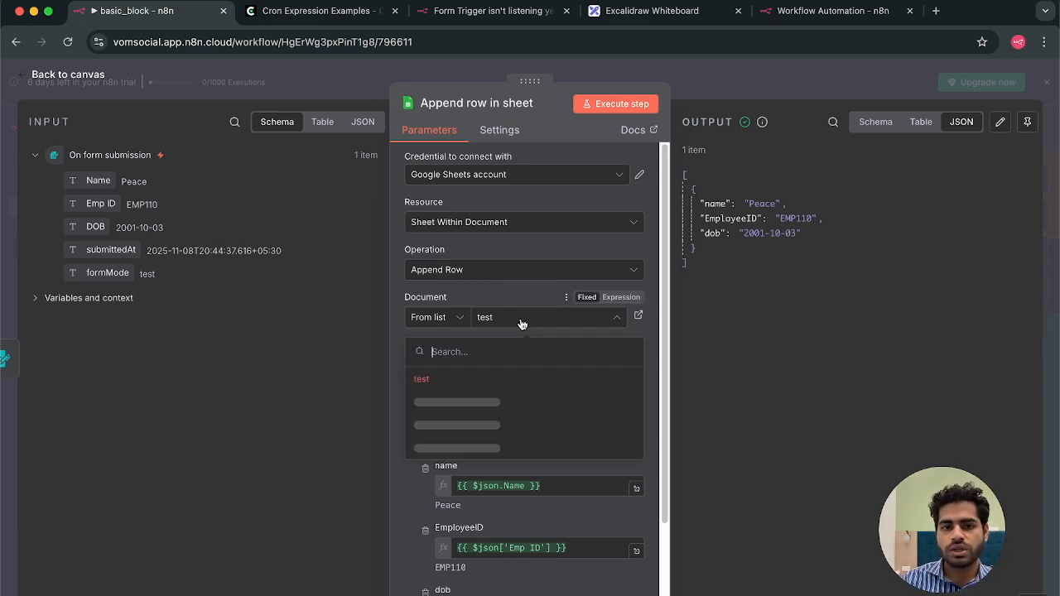
click(440, 381)
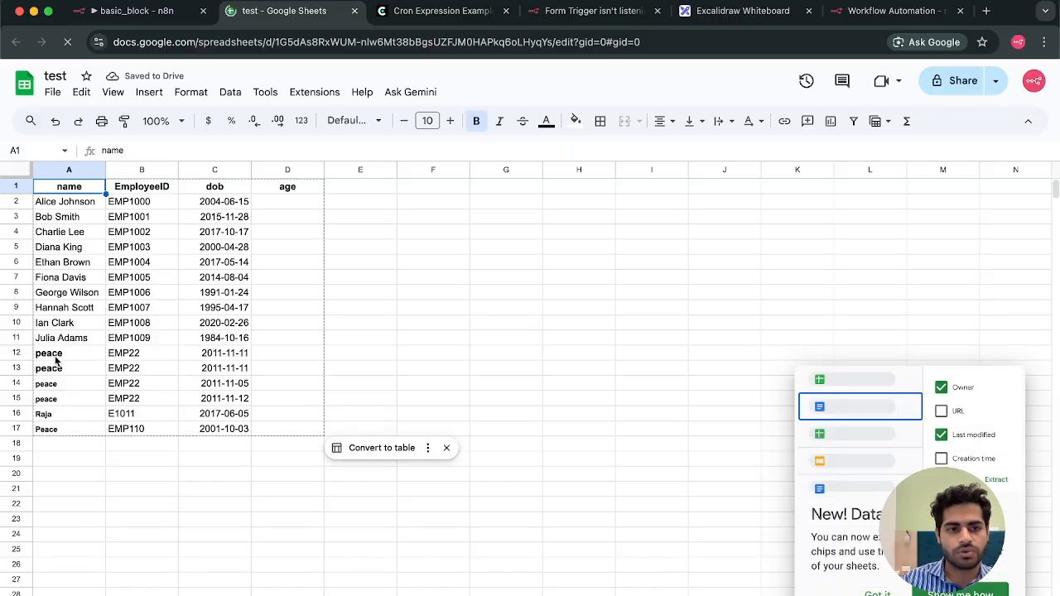
drag(21, 354, 30, 410)
key(Delete)
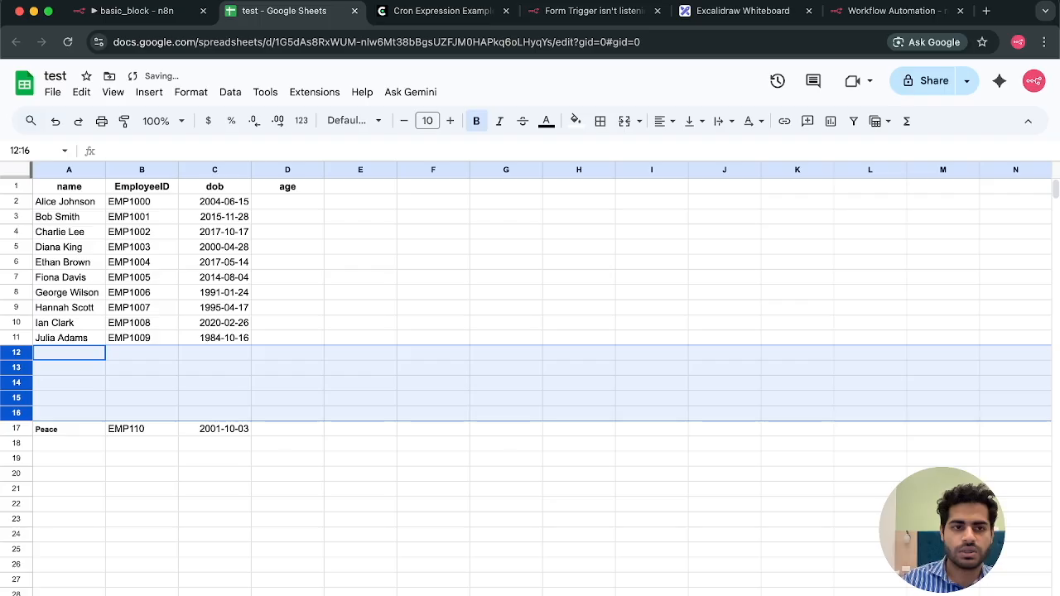
right_click(20, 414)
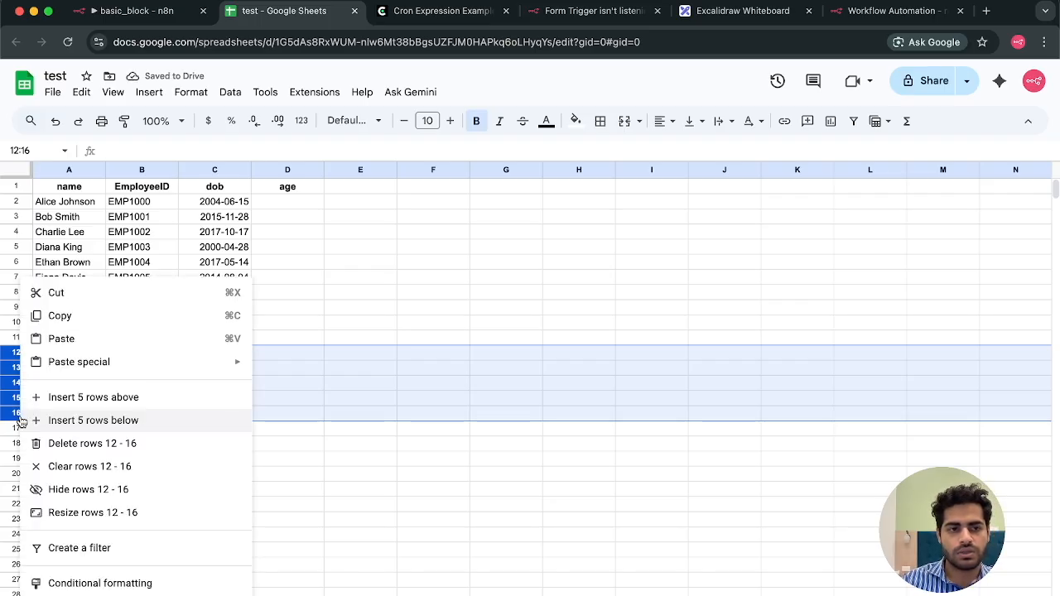
click(97, 446)
click(190, 431)
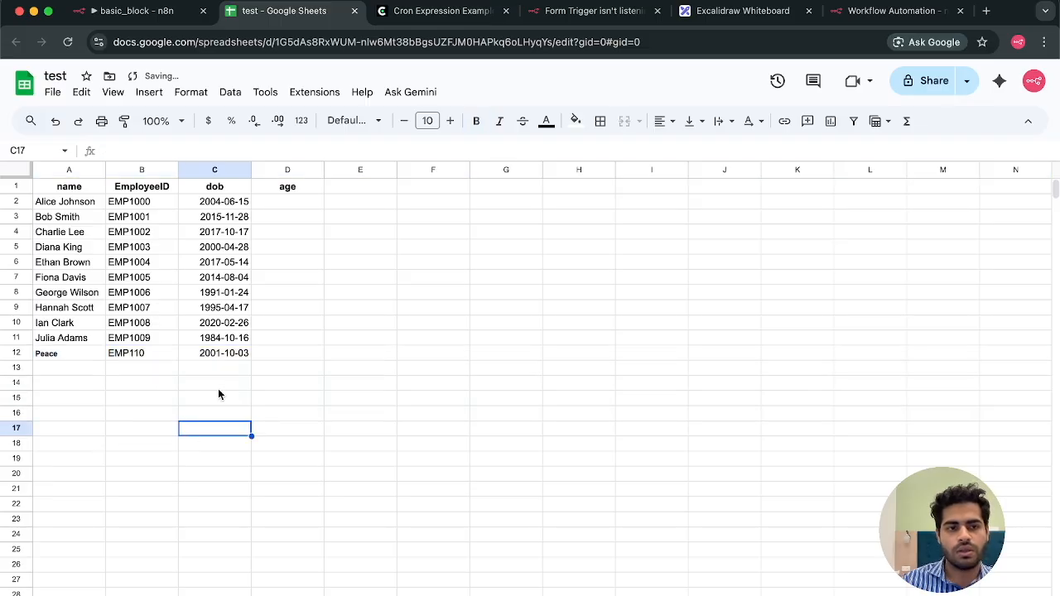
- Highlight the submitted entry in row 12, return to n8n's Append row in sheet node and show its input data as JSON
click(20, 356)
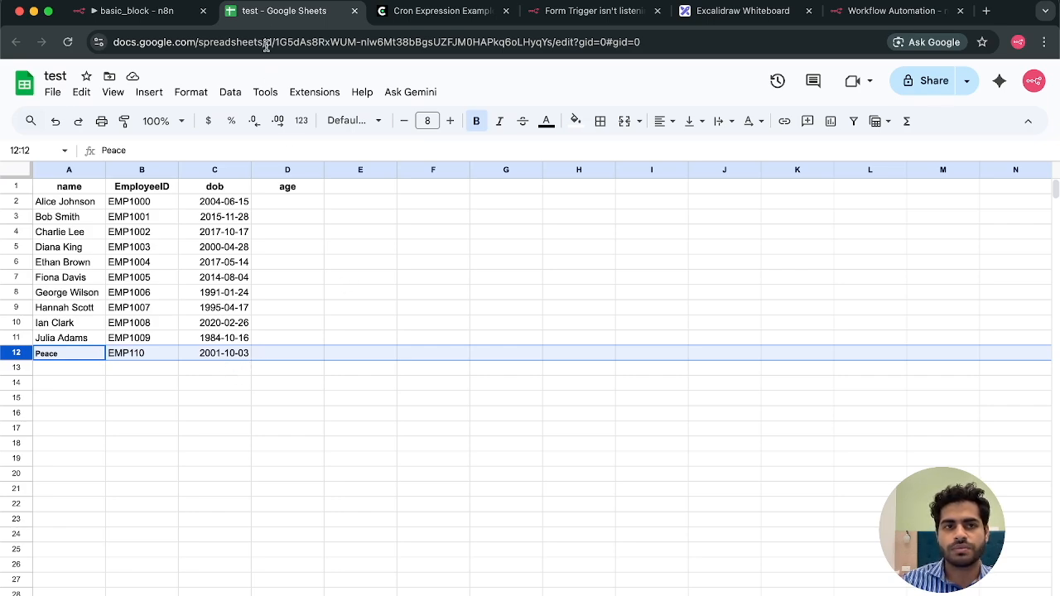
click(142, 13)
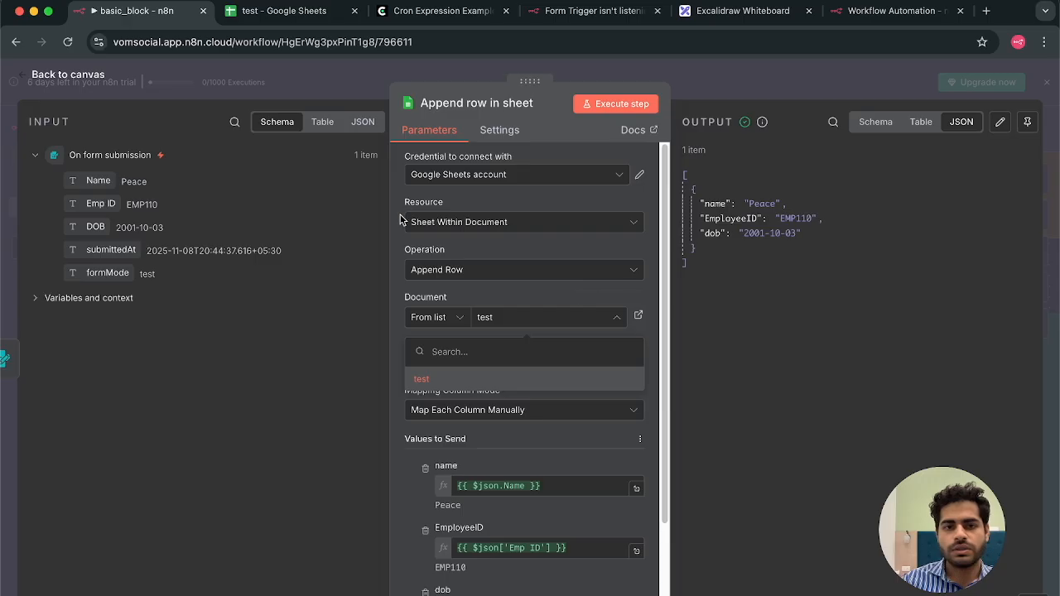
click(511, 290)
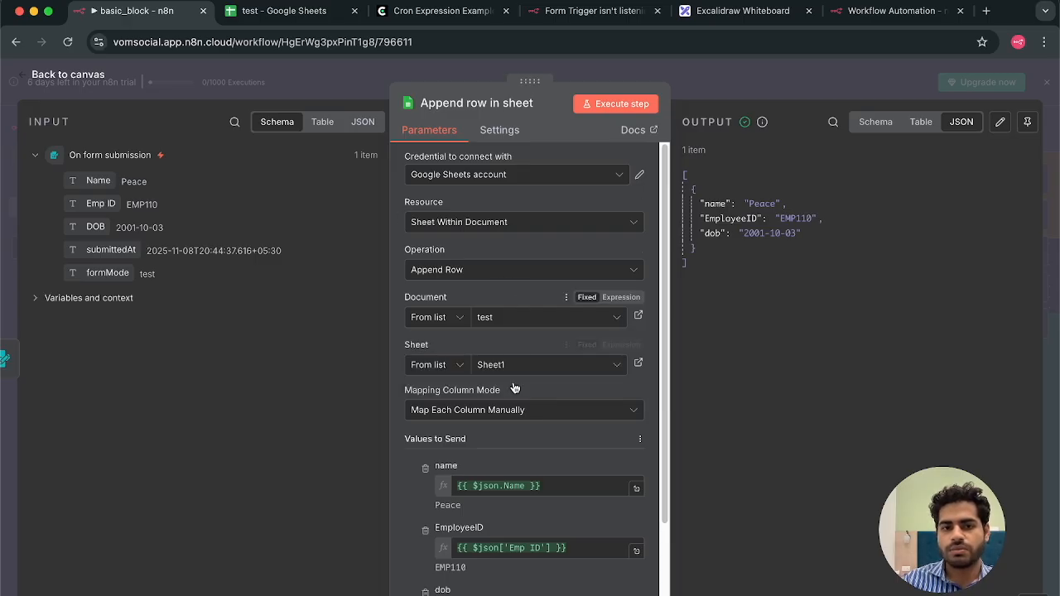
scroll(514, 358, down, 3)
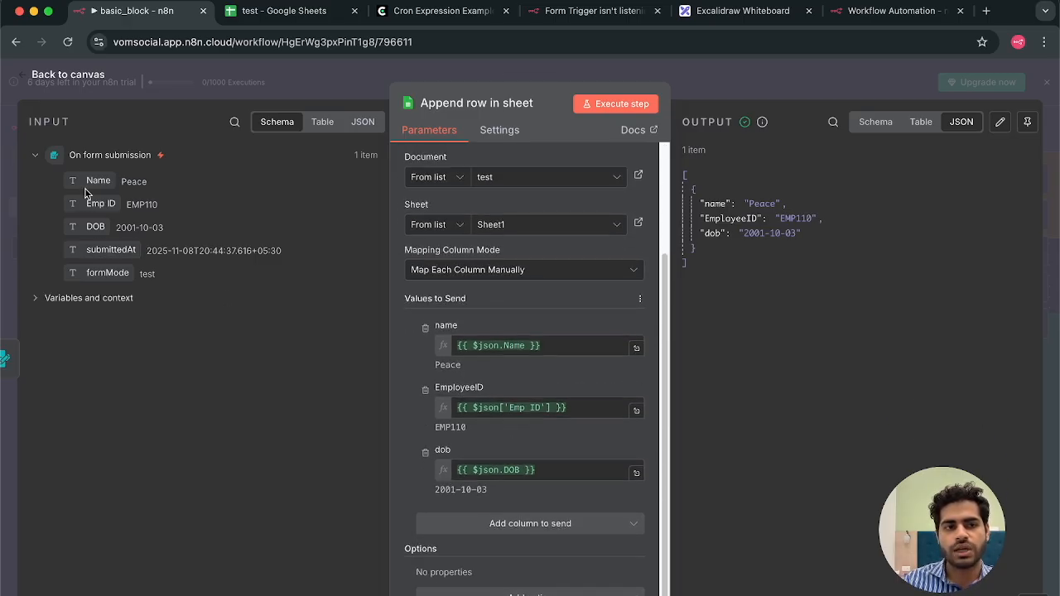
click(363, 123)
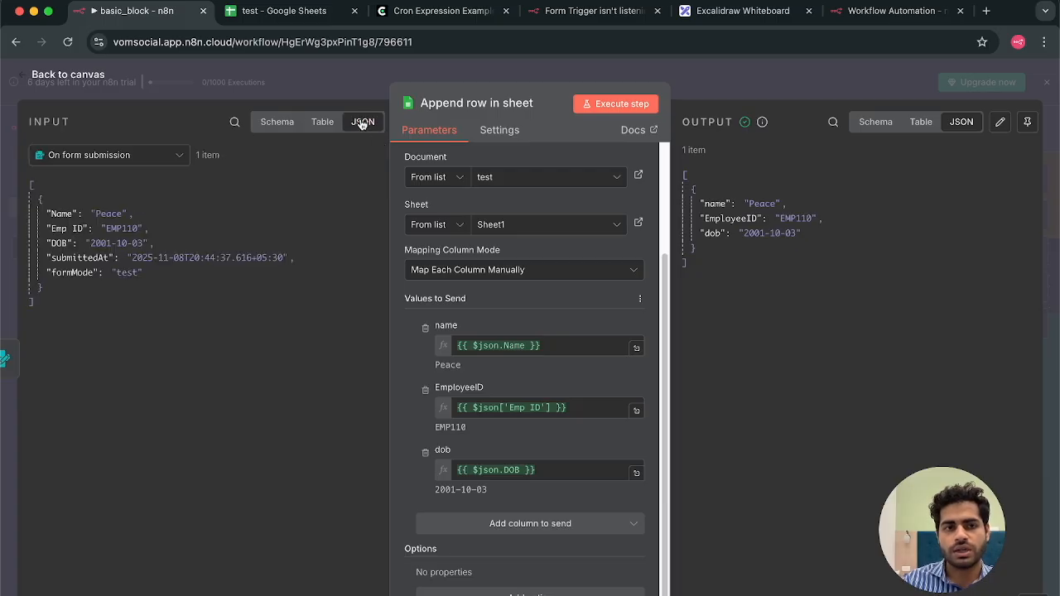
- Try mapping the input's Name field into the name column value, and remove the duplicate {{ $json.Name }} expression
drag(62, 214, 597, 346)
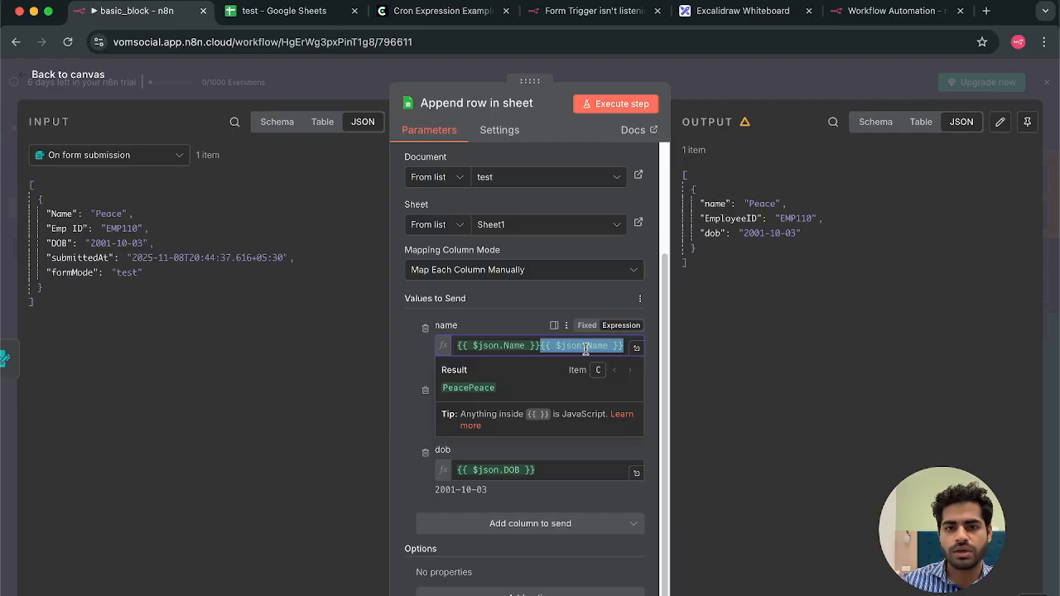
click(542, 347)
key(BackSpace)
key(BackSpace)
key(BackSpace)
key(BackSpace)
key(BackSpace)
key(BackSpace)
key(BackSpace)
key(BackSpace)
key(BackSpace)
key(BackSpace)
key(BackSpace)
key(BackSpace)
key(BackSpace)
key(BackSpace)
key(BackSpace)
key(BackSpace)
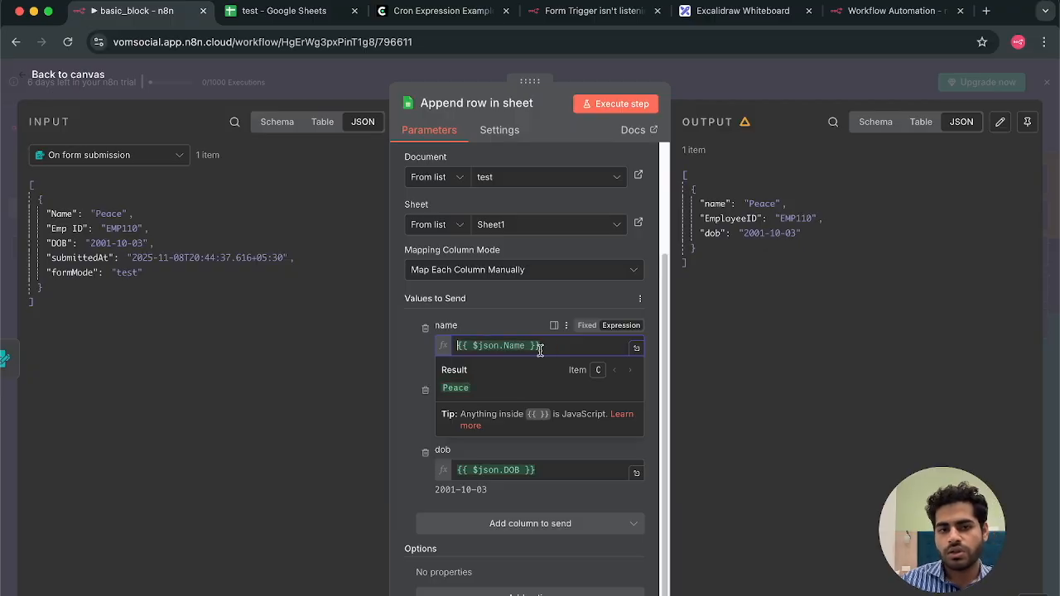
click(495, 311)
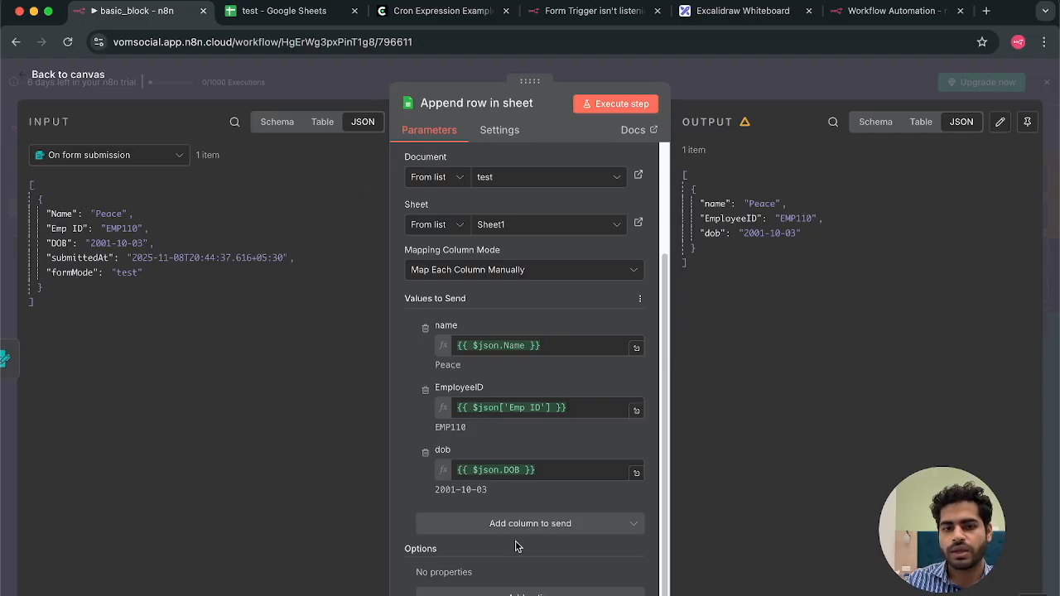
- Review the test spreadsheet's columns and the optional settings that can be added to the Append row in sheet node
click(276, 15)
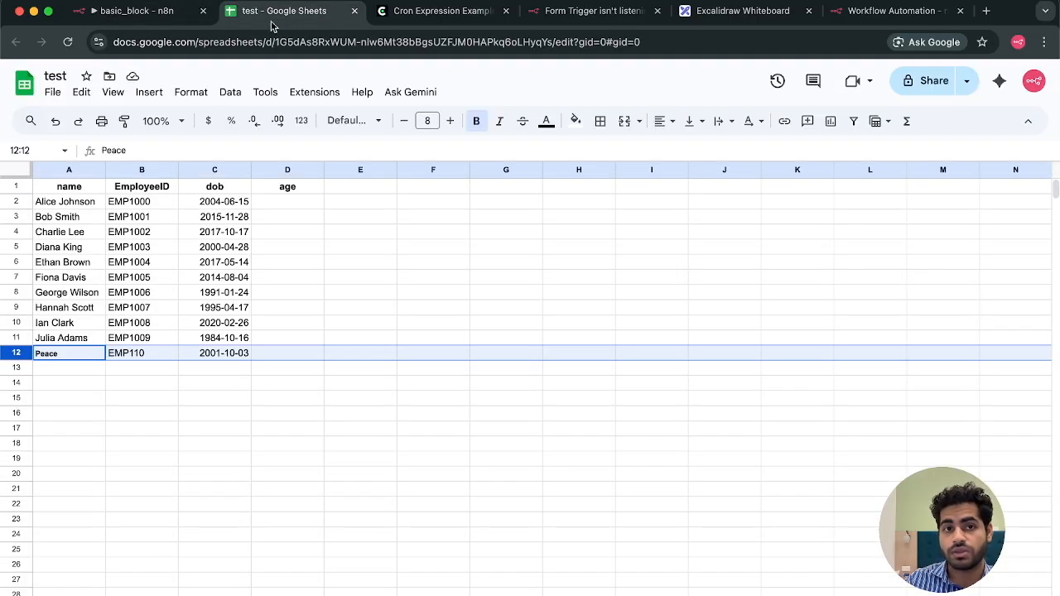
click(158, 18)
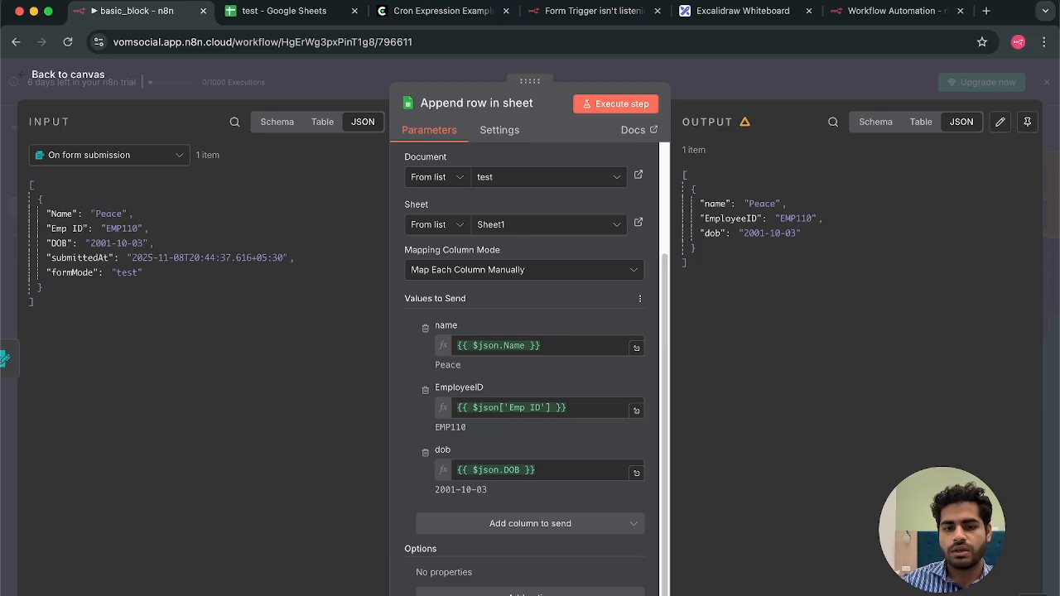
click(530, 594)
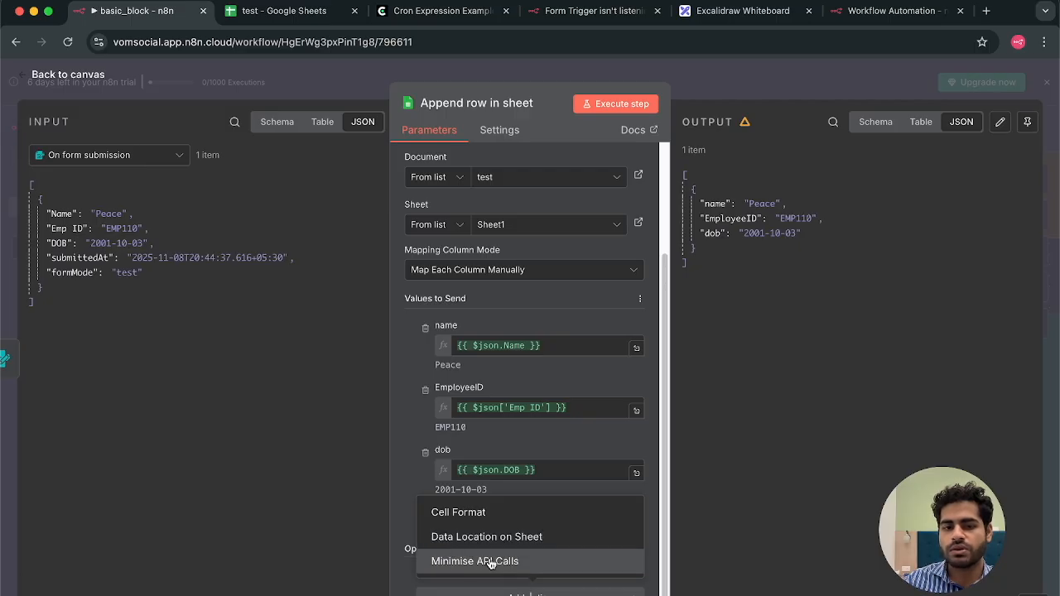
click(407, 480)
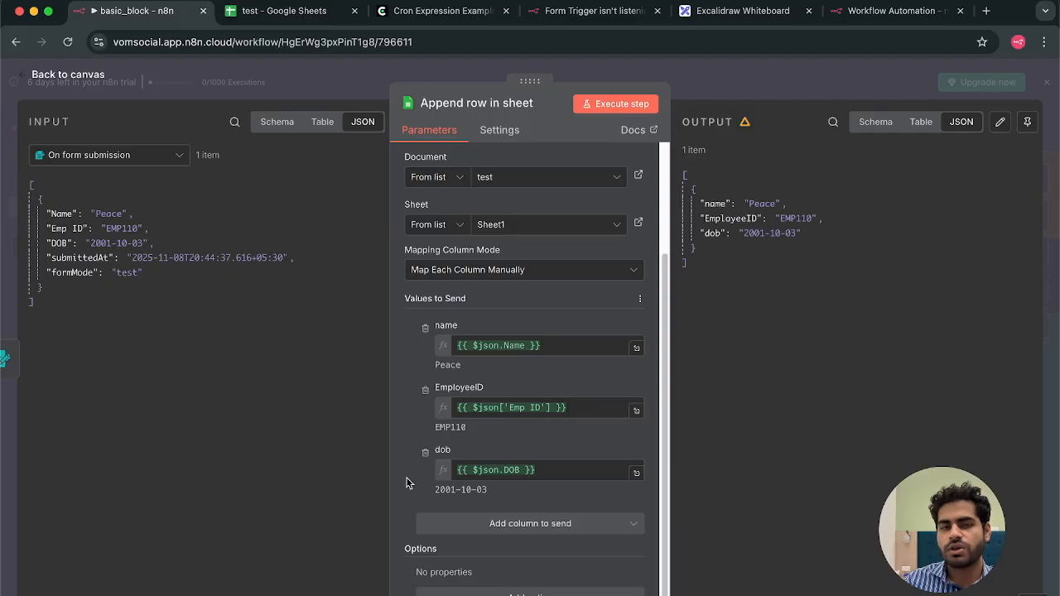
- In the On form submission trigger, add the Append n8n Attribution option and turn it off
click(363, 75)
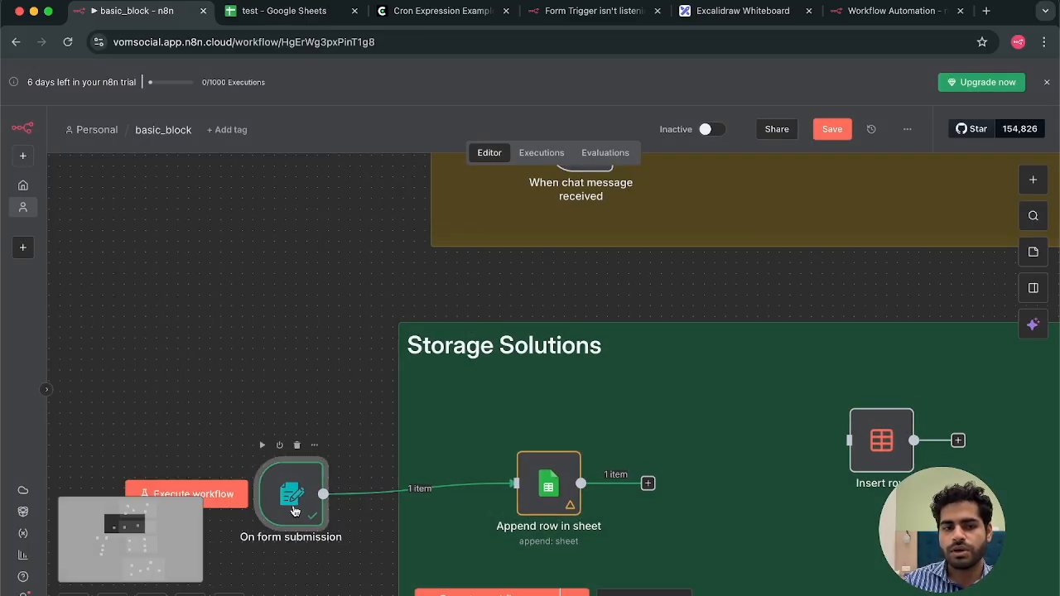
double_click(292, 492)
scroll(417, 466, down, 10)
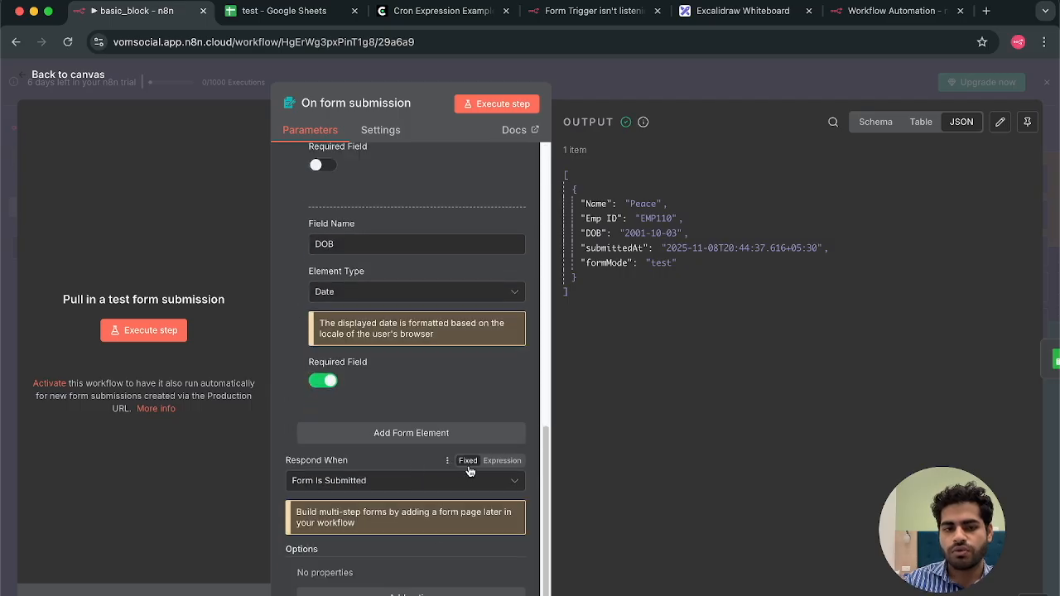
click(411, 593)
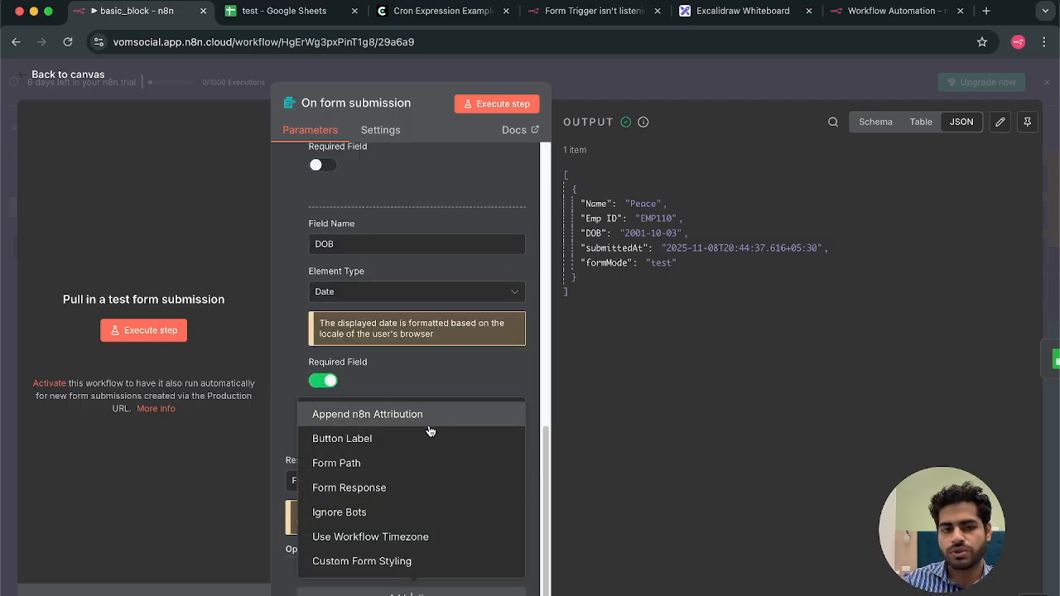
click(351, 423)
click(323, 591)
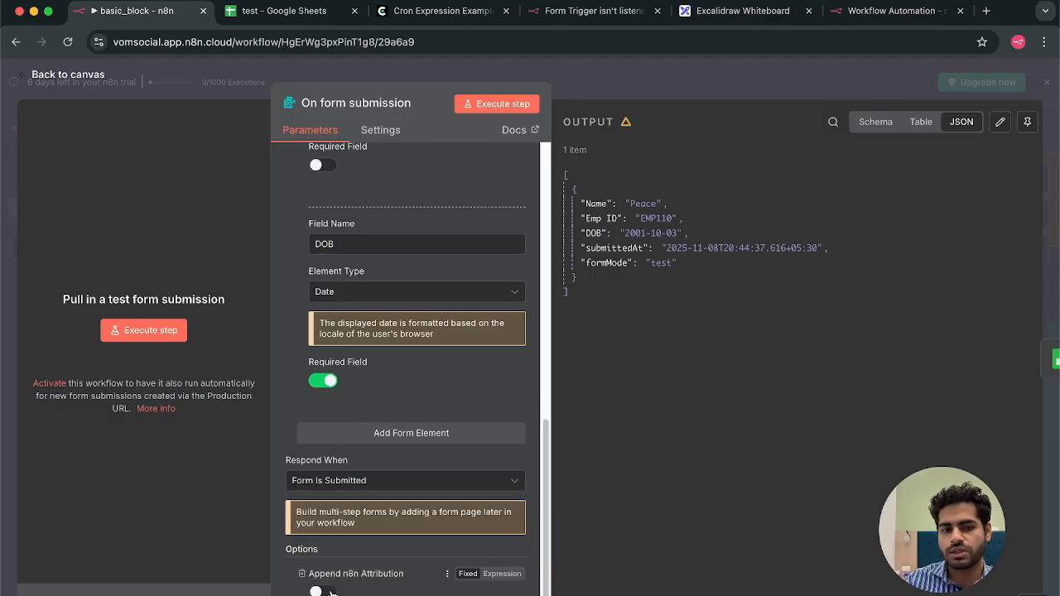
- Add the Button Label option to the form trigger
scroll(323, 572, down, 1)
click(411, 593)
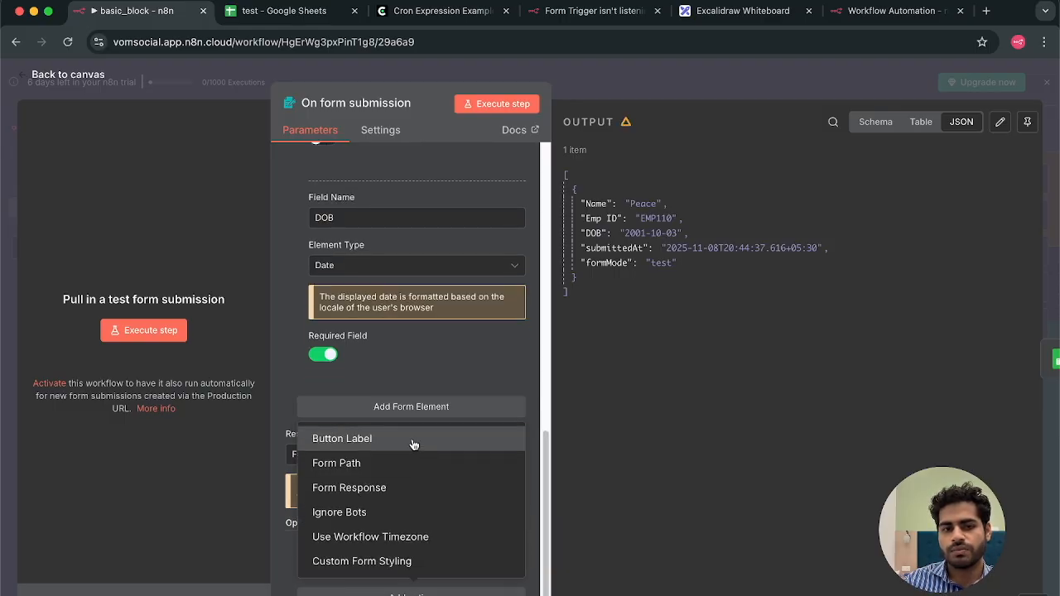
click(369, 440)
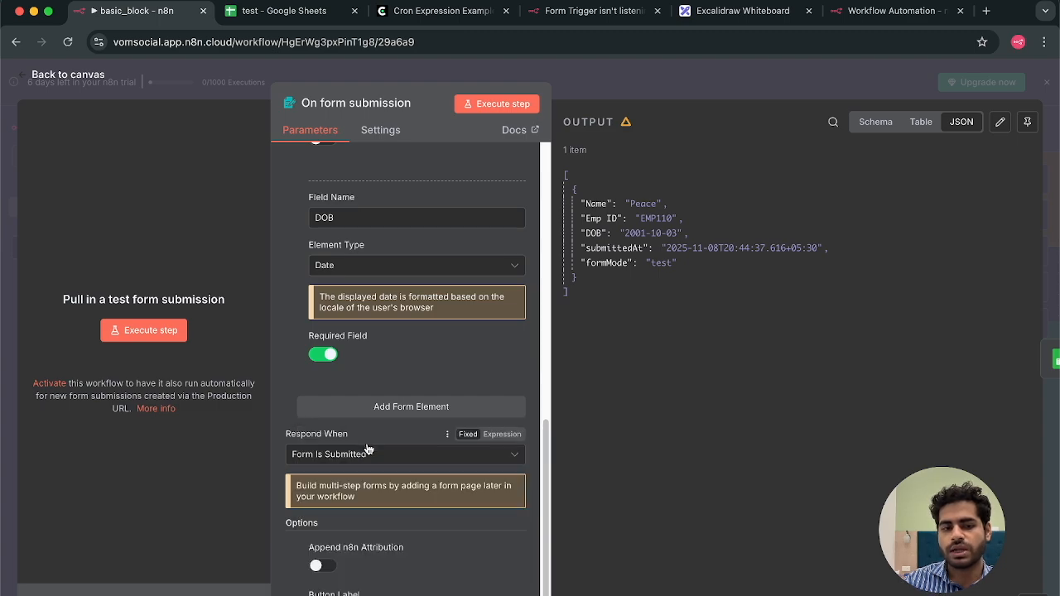
scroll(344, 555, down, 1)
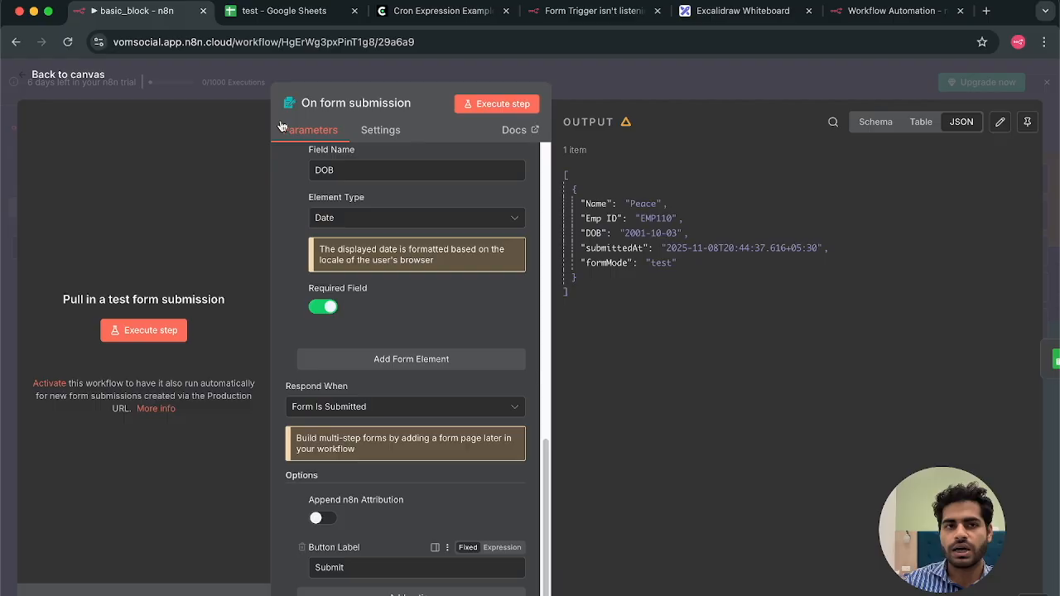
click(136, 329)
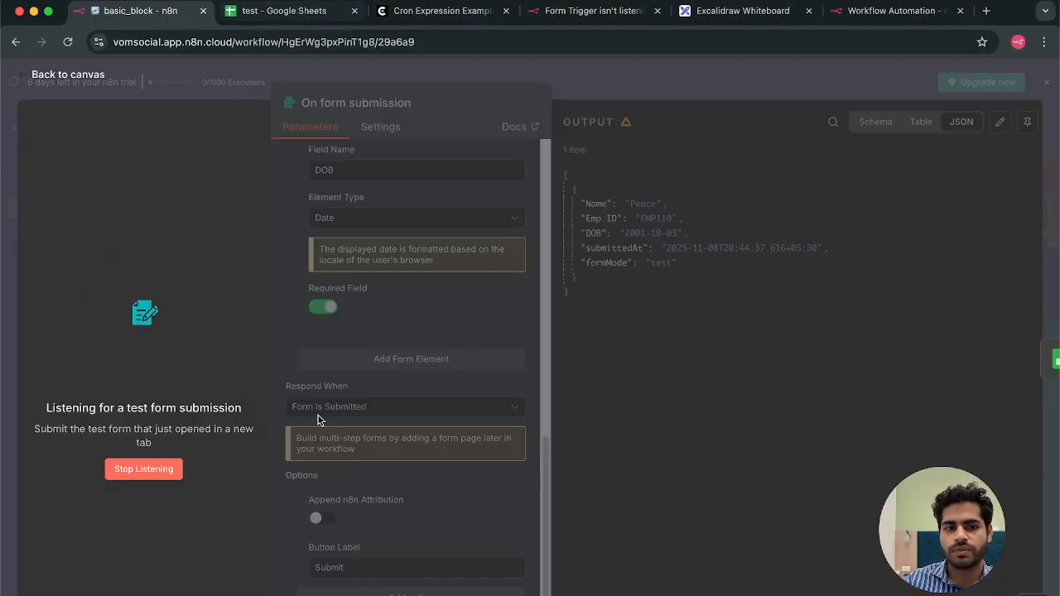
click(148, 469)
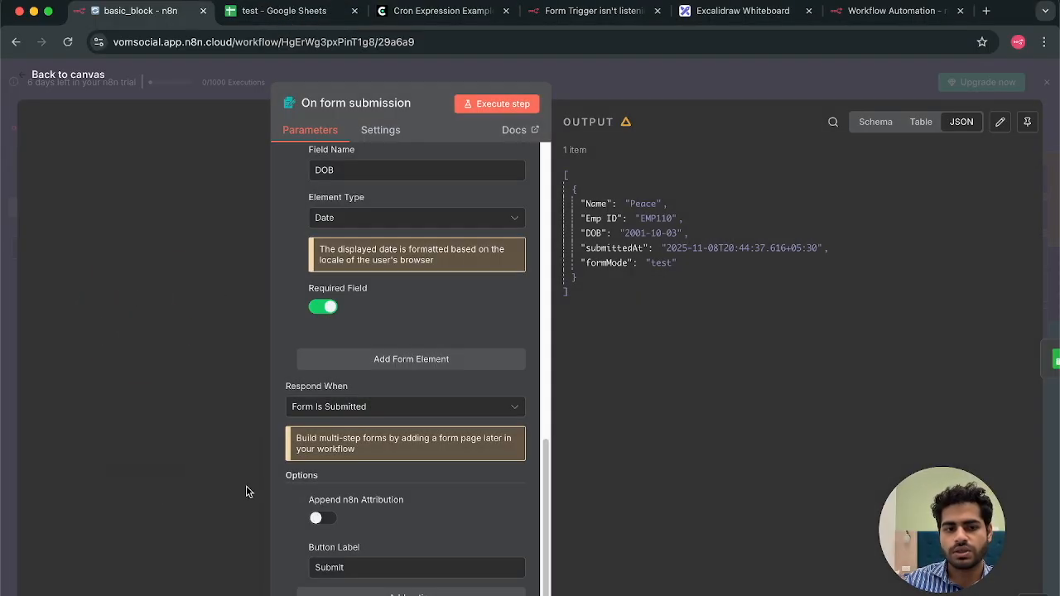
click(407, 593)
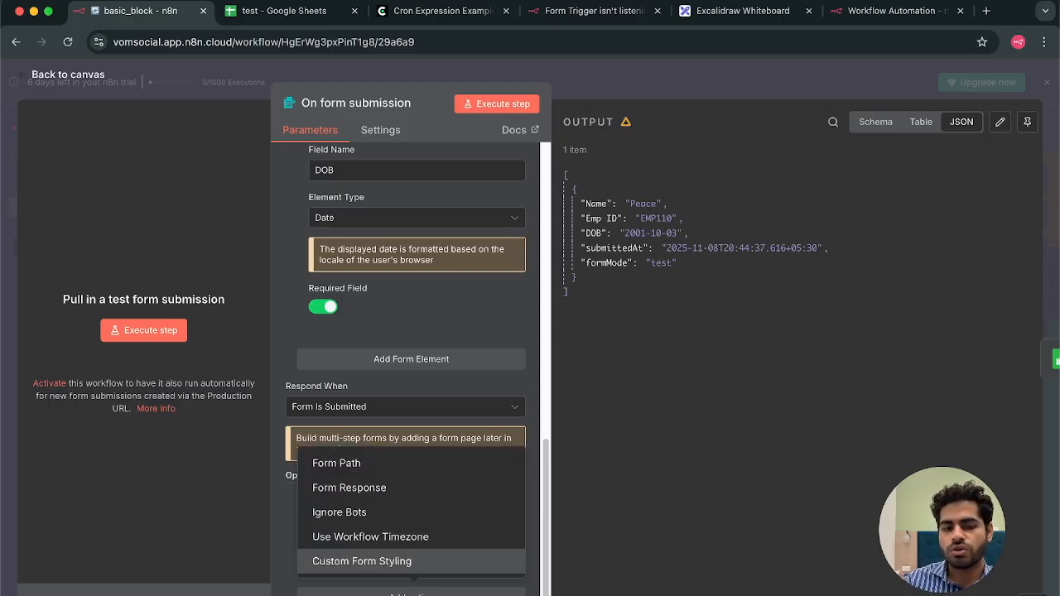
click(453, 313)
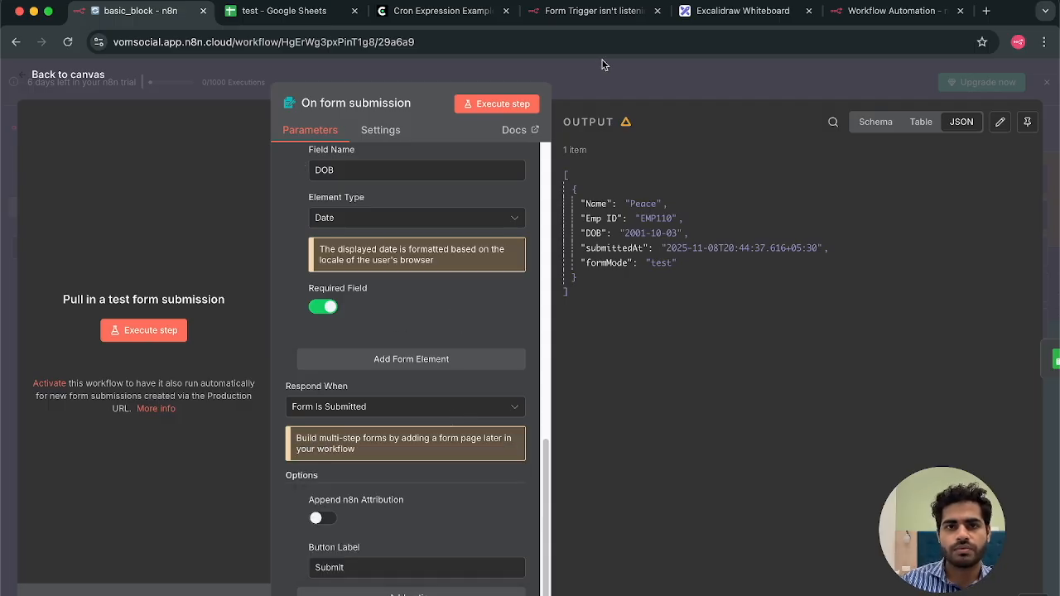
- Return to the canvas and review the Insert row node's data table and column mappings
click(588, 87)
scroll(362, 422, down, 2)
scroll(362, 423, right, 2)
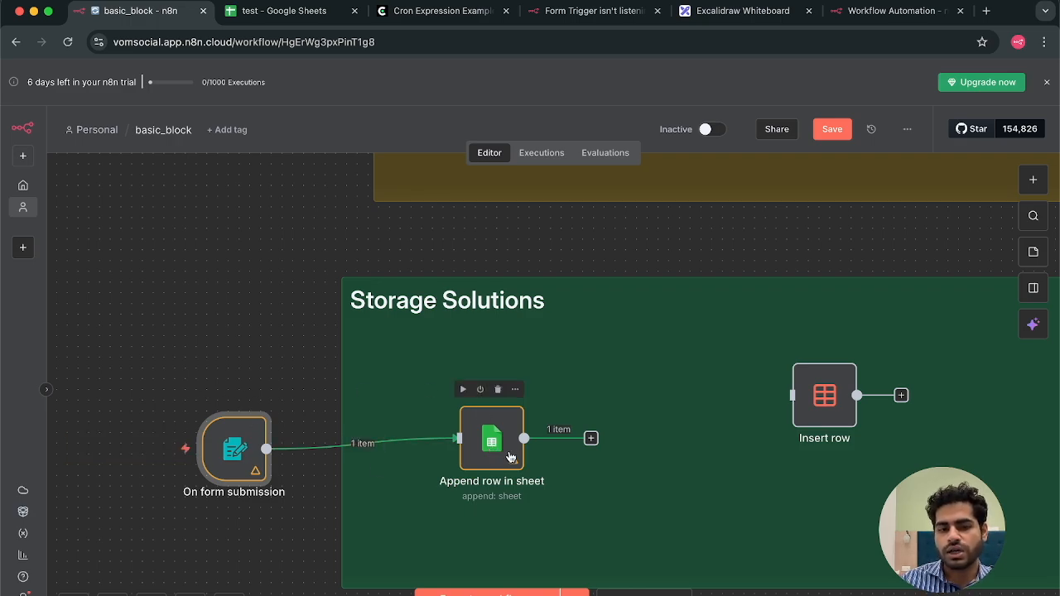
scroll(673, 439, right, 3)
scroll(674, 439, down, 1)
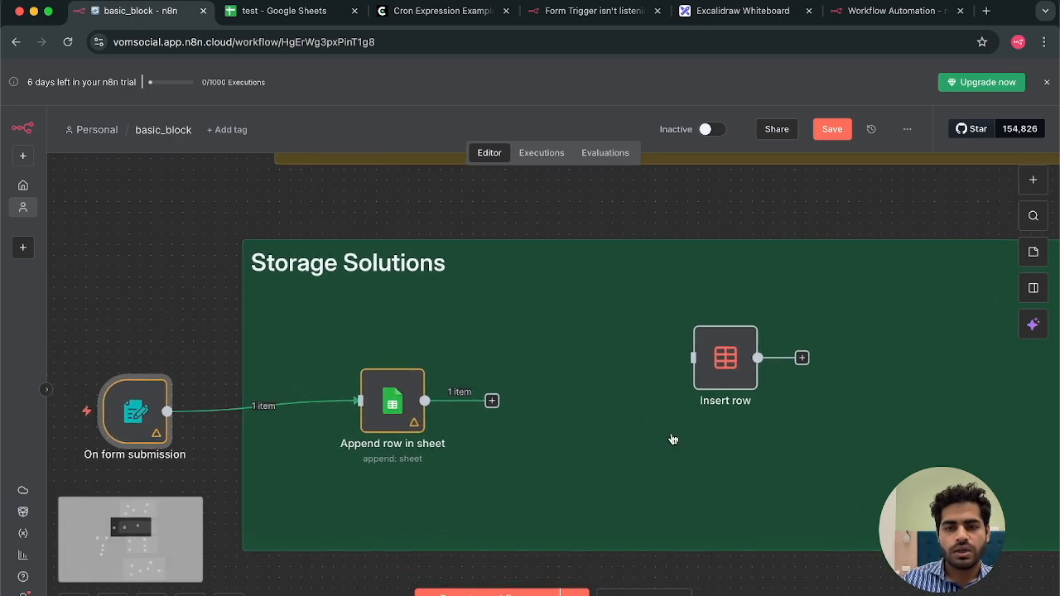
double_click(718, 370)
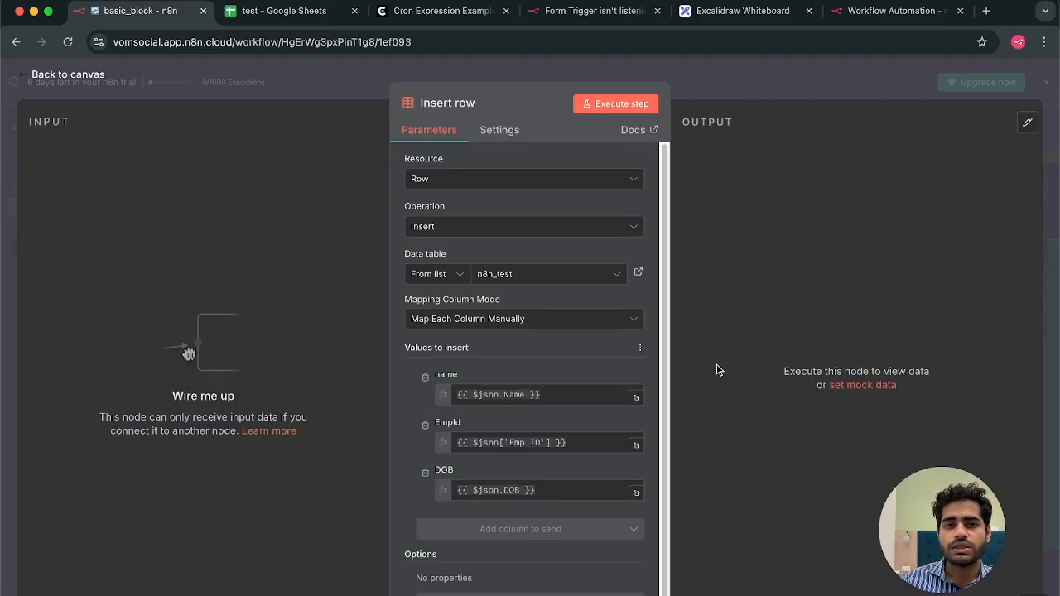
key(Escape)
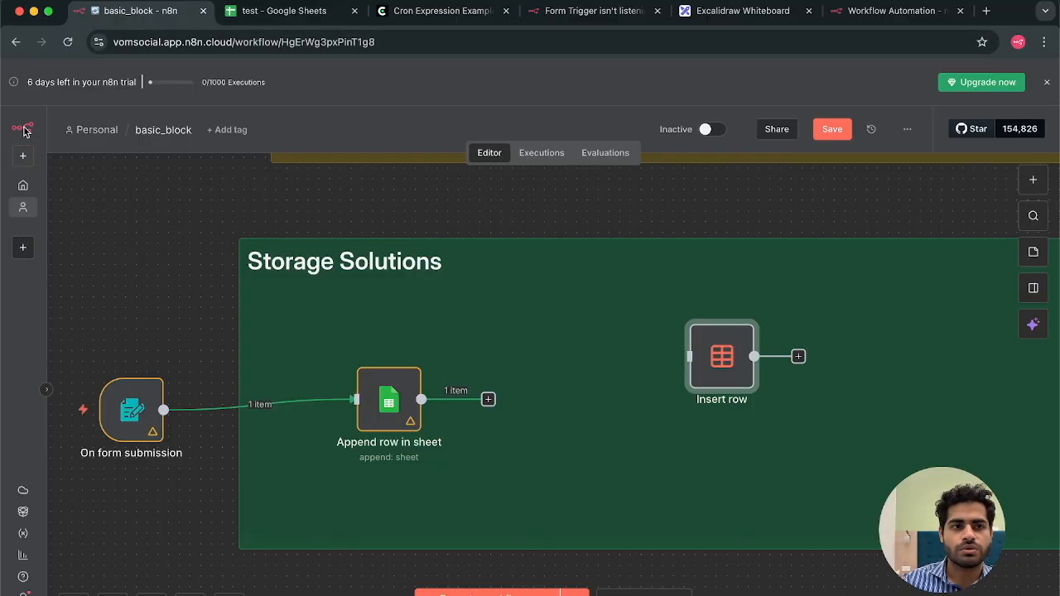
- Open the Personal project's n8n_test data table in a separate browser tab and compare its columns with the test Google Sheet
super+click(90, 131)
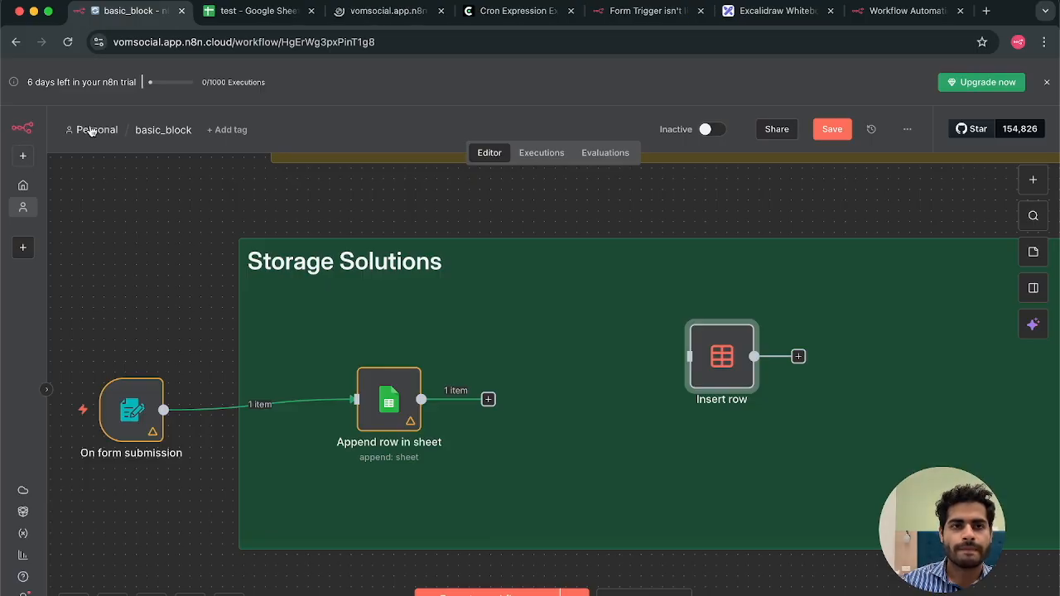
click(388, 13)
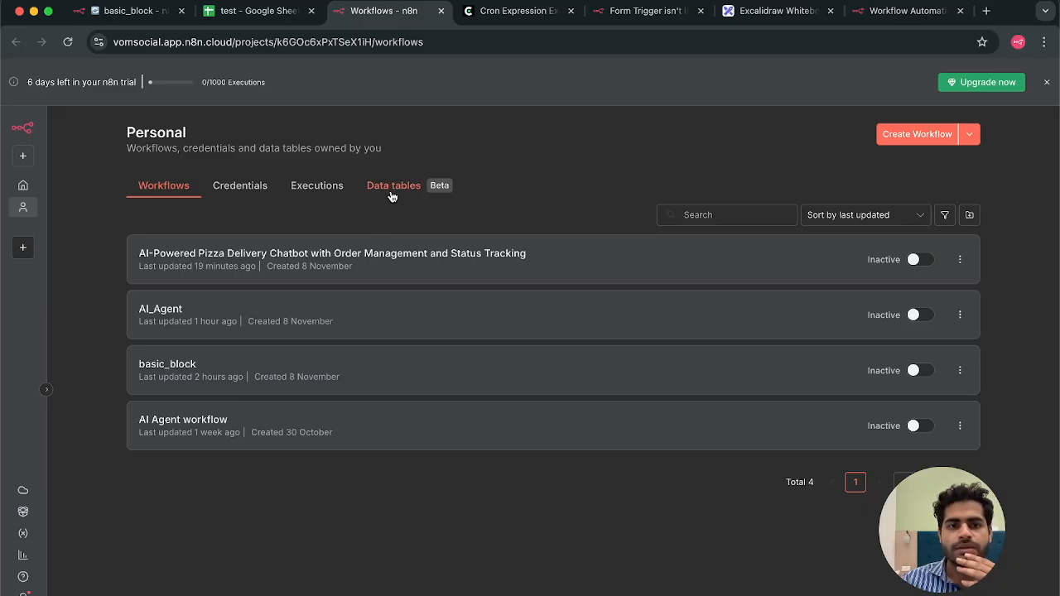
click(391, 187)
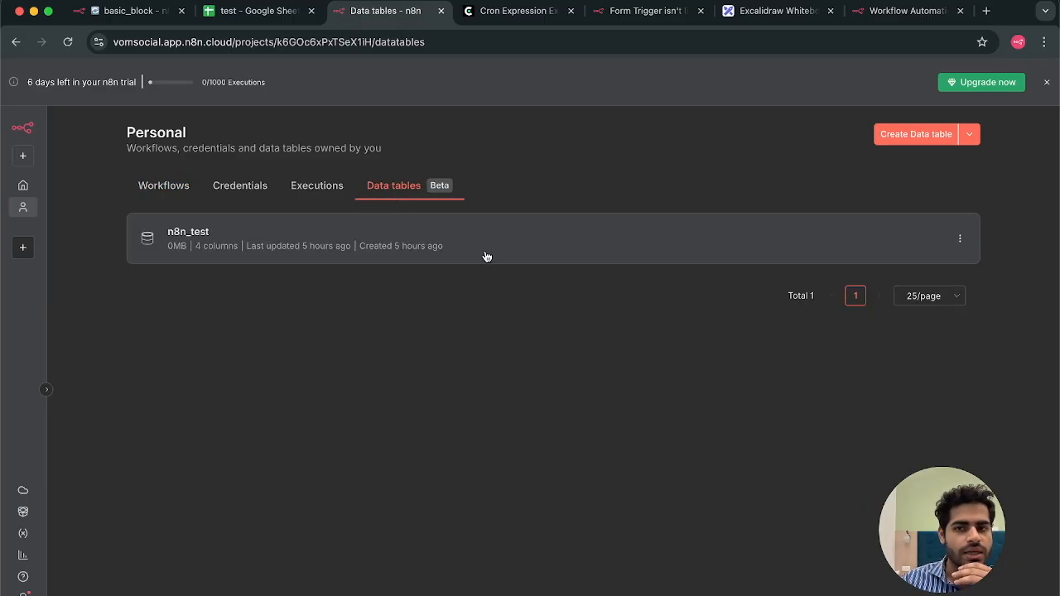
click(533, 259)
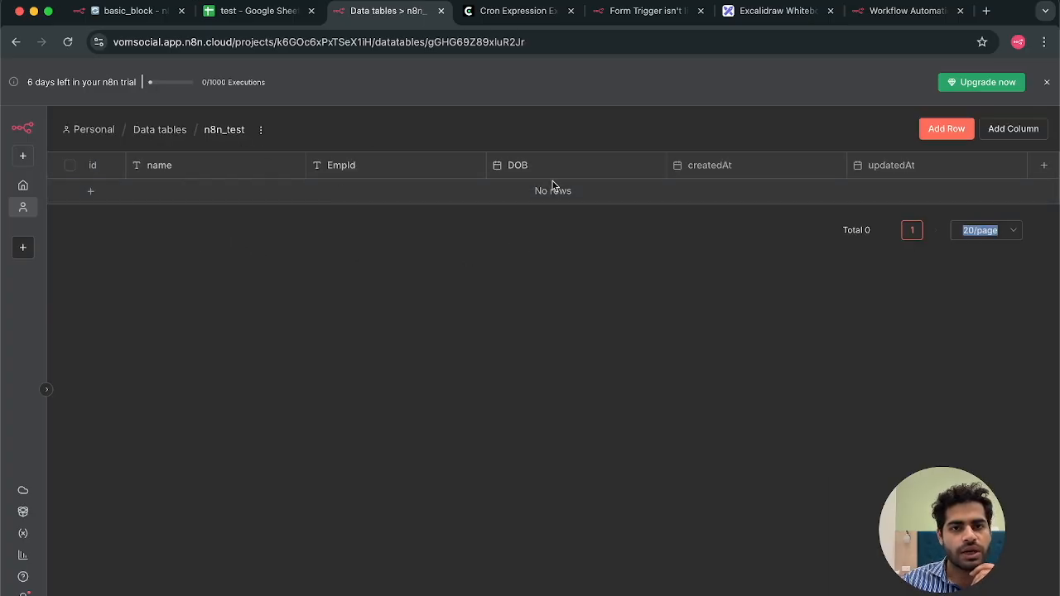
click(240, 15)
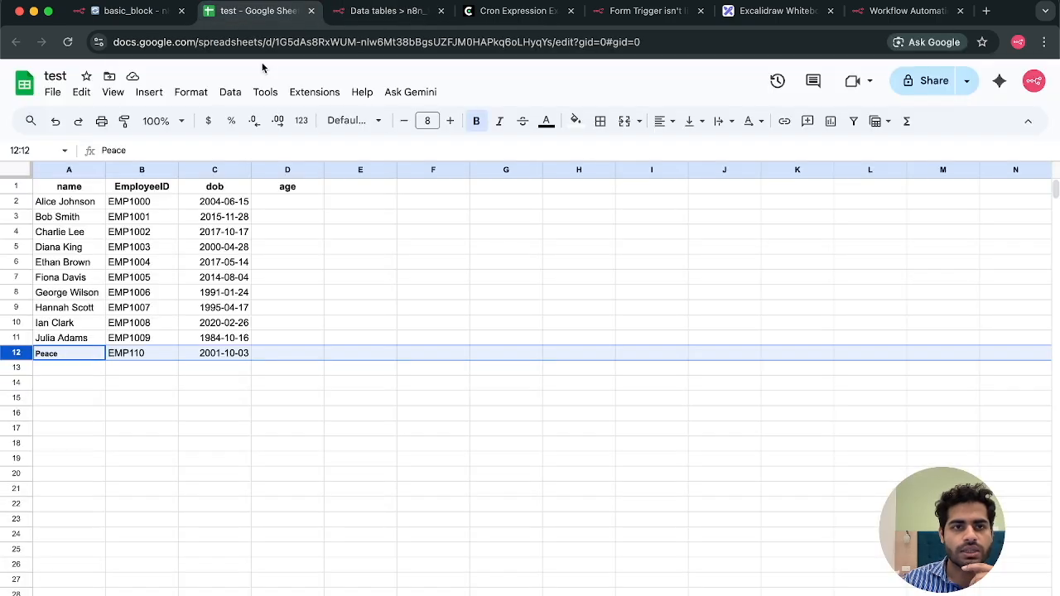
- In the basic_block workflow, disconnect the form trigger from Append row in sheet, connect it to Insert row, and rearrange both storage nodes
click(137, 11)
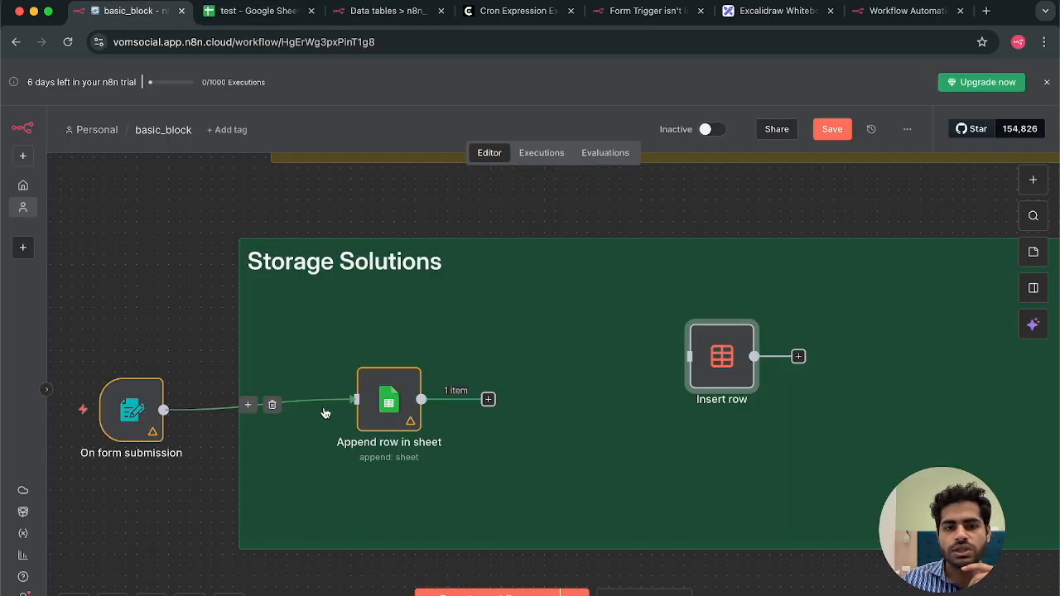
click(273, 405)
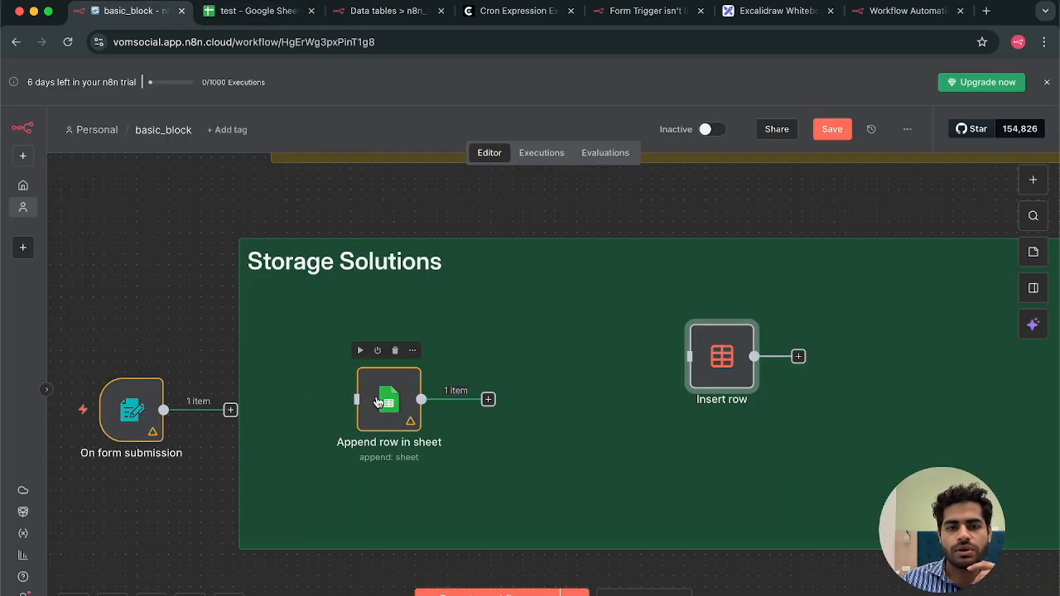
drag(391, 403, 326, 339)
drag(230, 410, 514, 457)
scroll(515, 457, left, 3)
drag(590, 430, 590, 393)
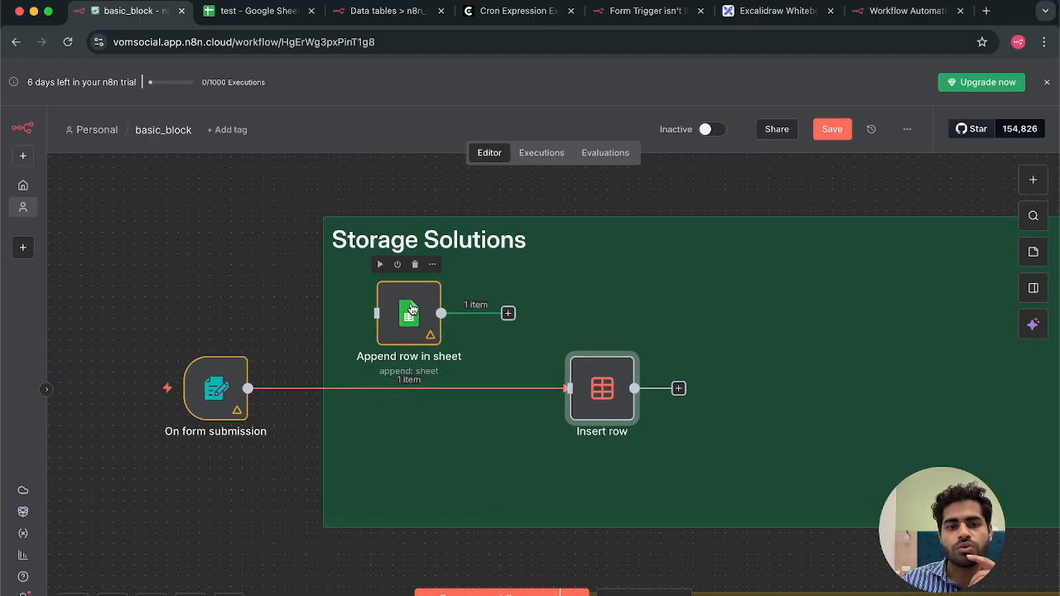
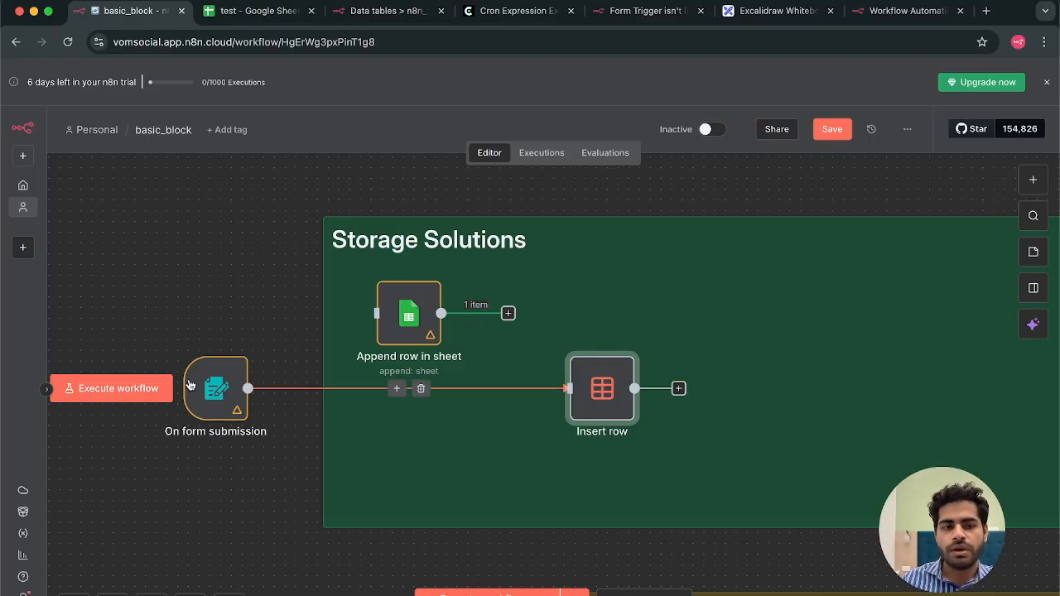
click(133, 395)
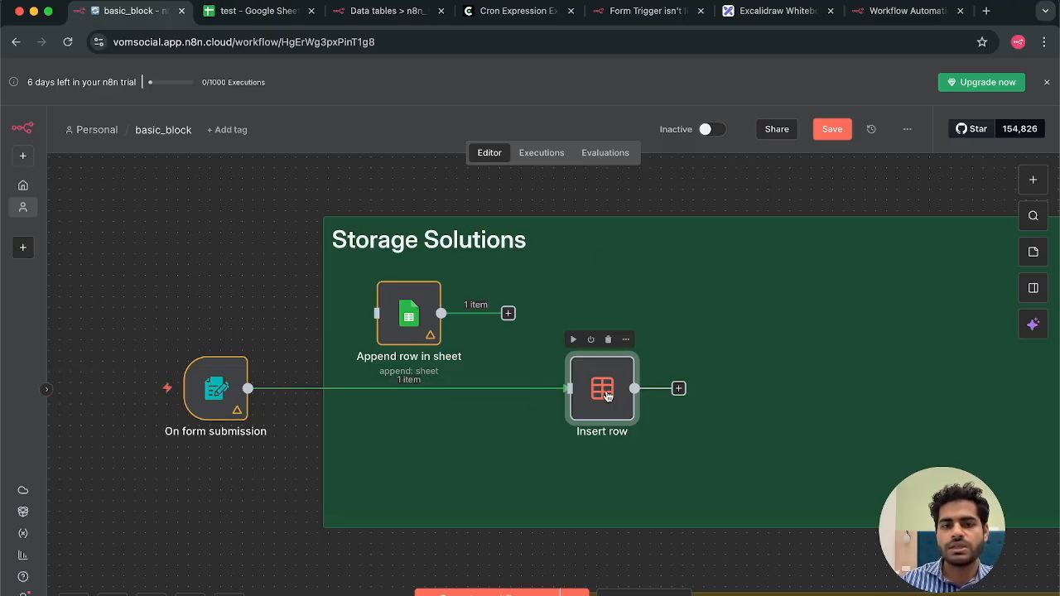
drag(607, 396, 514, 443)
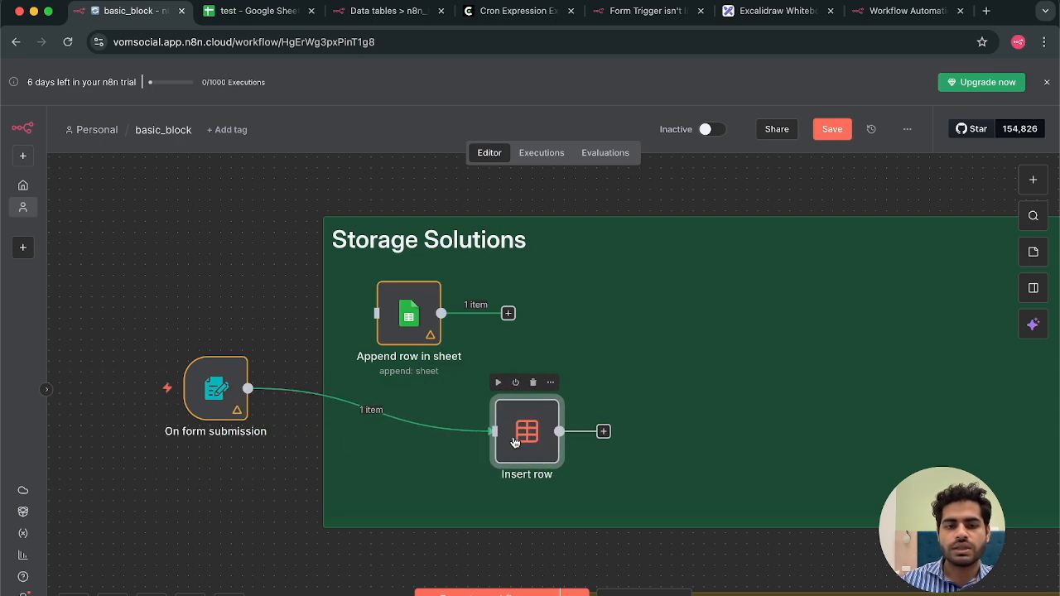
- Execute the workflow from the form trigger and check the n8n_test data table for rows
mouse_move(171, 413)
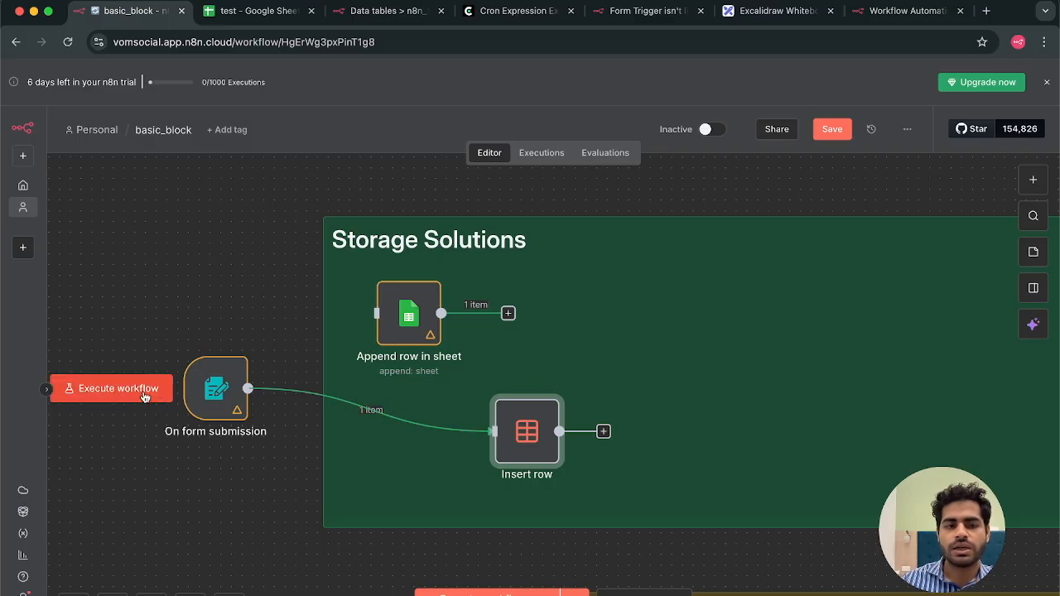
click(144, 396)
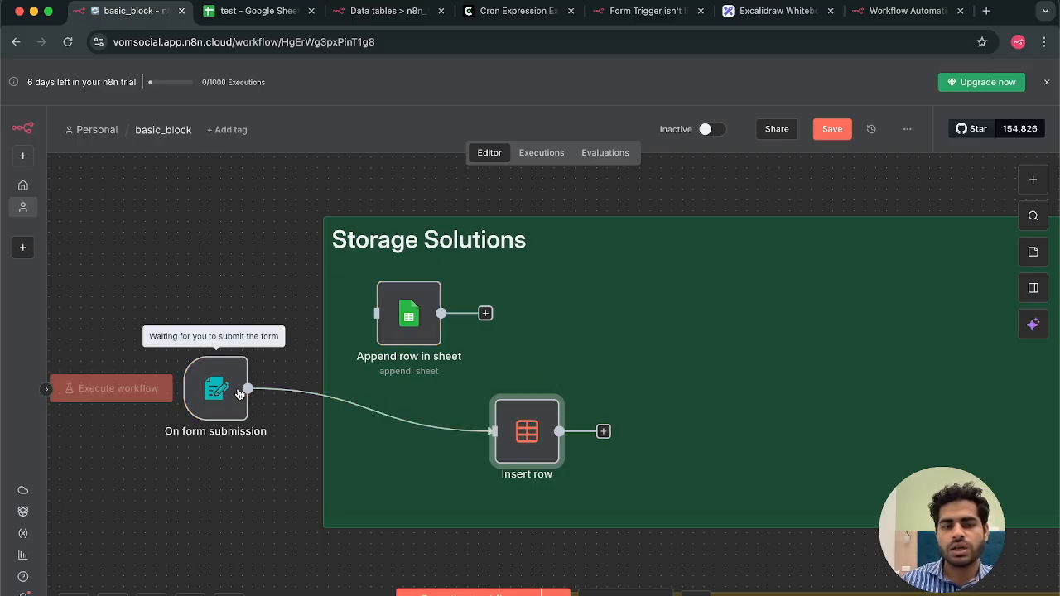
click(379, 13)
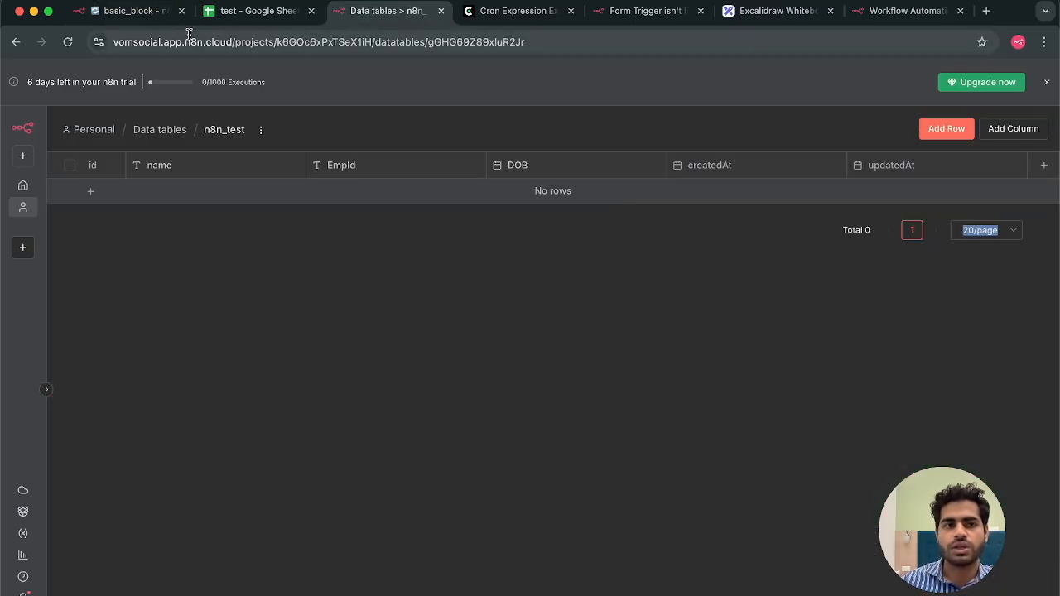
click(133, 12)
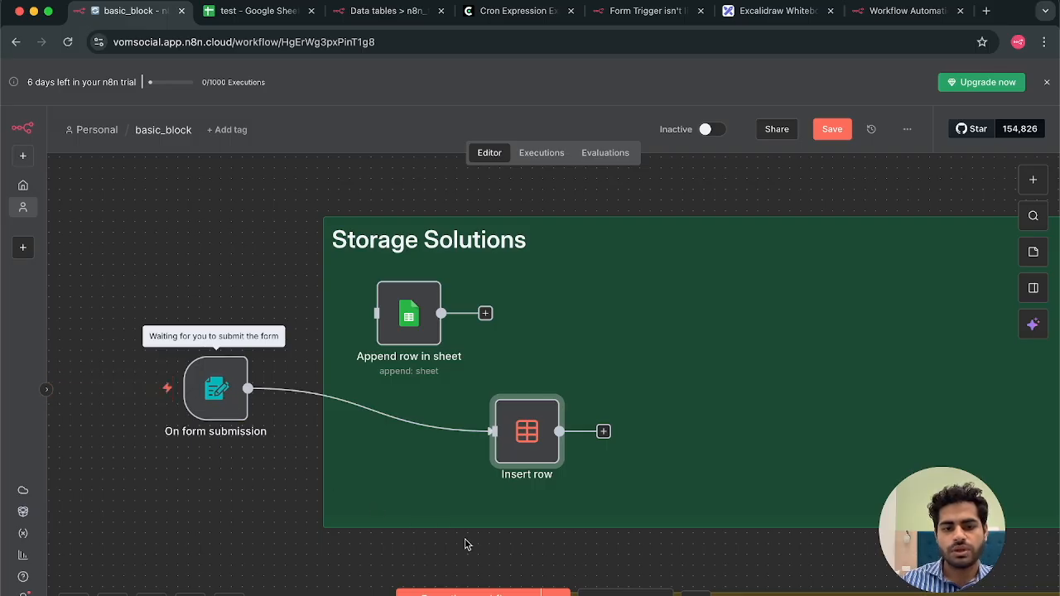
- Execute the workflow again and always allow pop-ups and redirects from the workflow's site
click(524, 593)
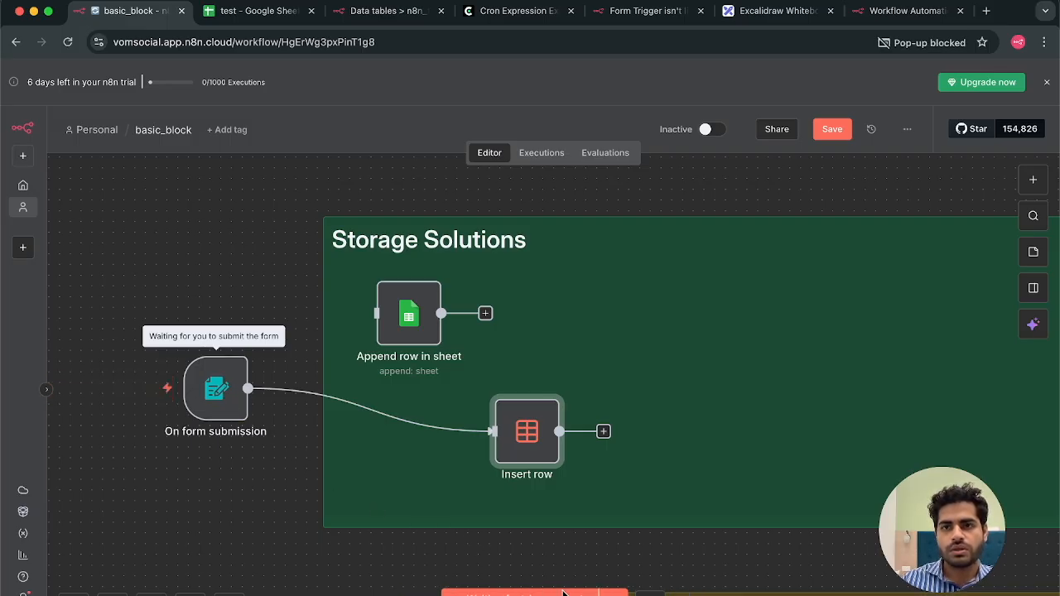
click(958, 44)
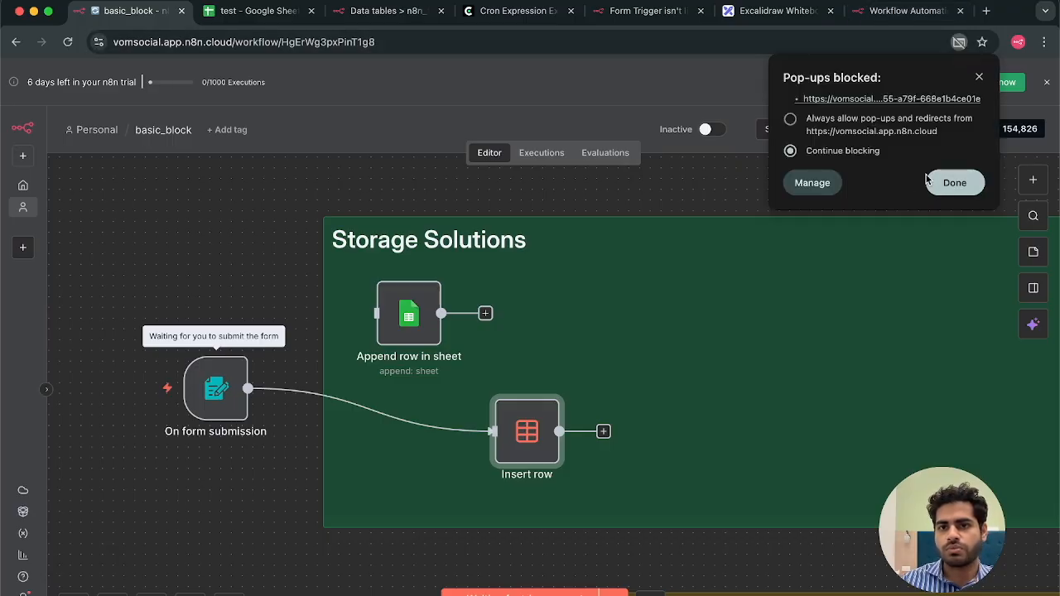
click(791, 120)
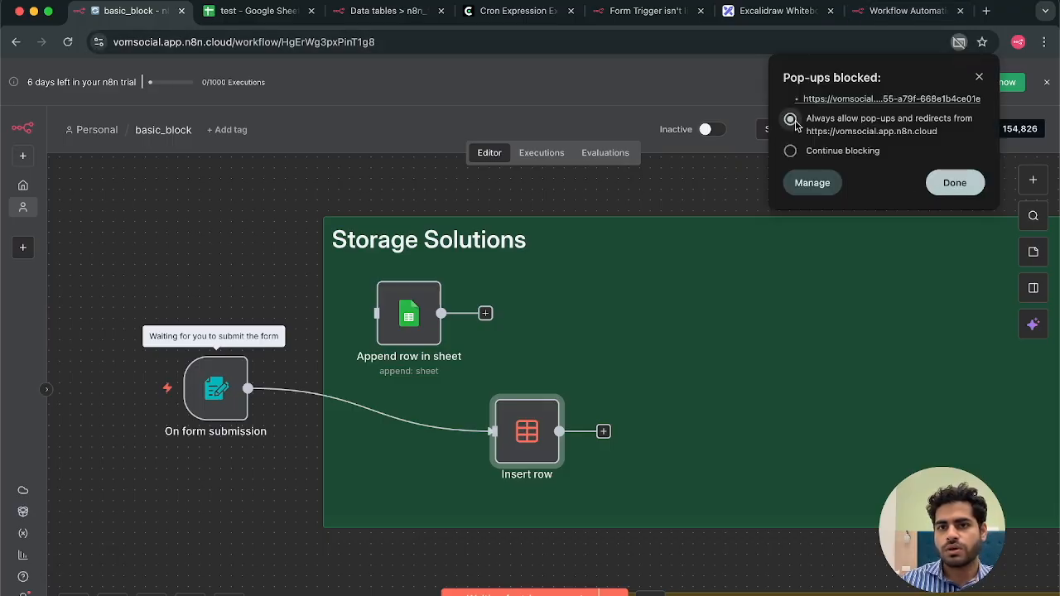
click(954, 183)
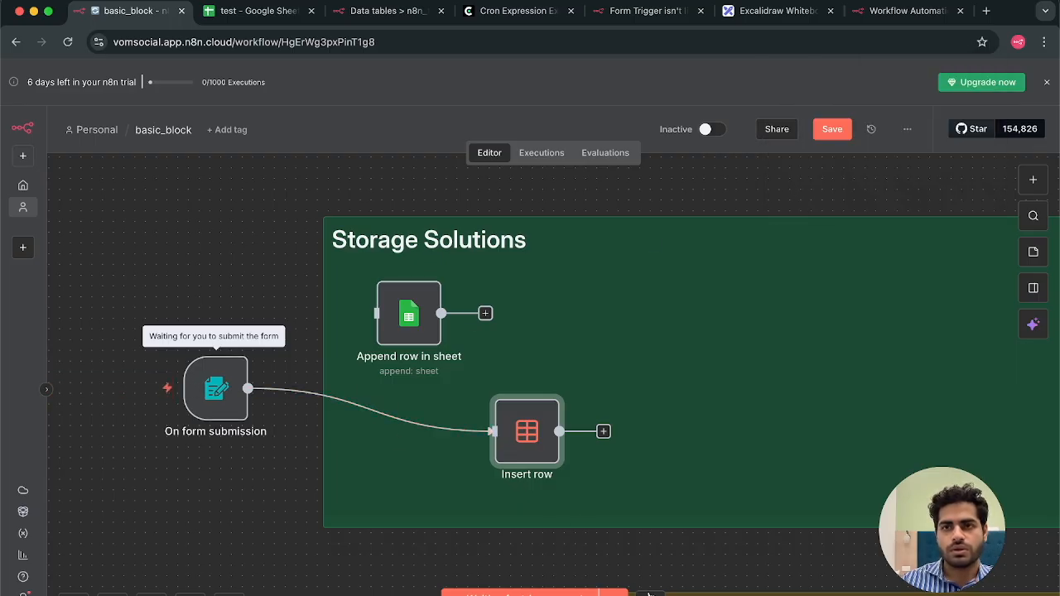
mouse_move(264, 358)
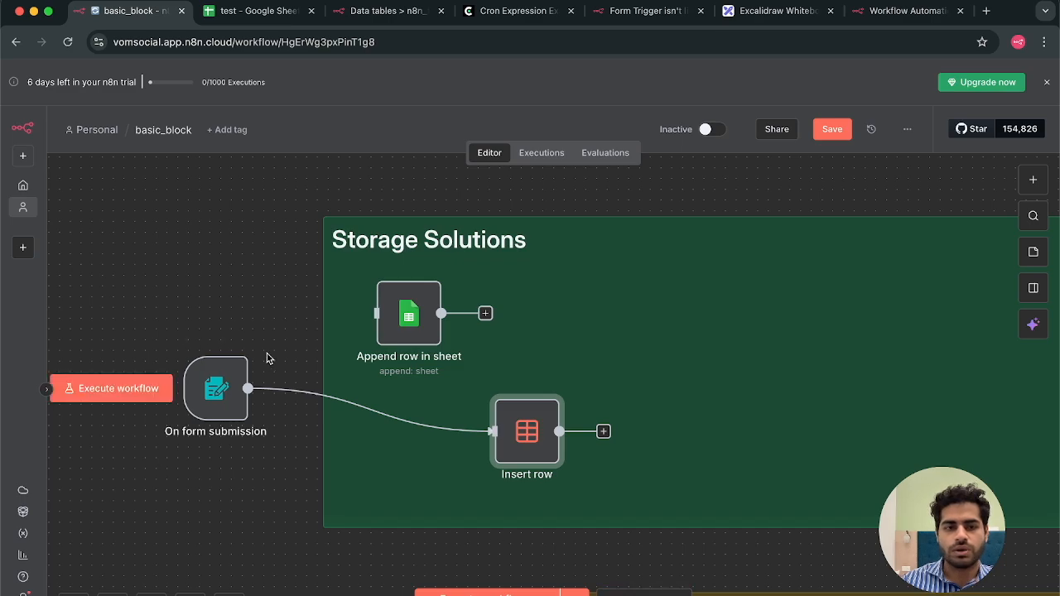
- Execute the workflow from the form trigger and enter the person's name and employee ID in the test form
click(107, 394)
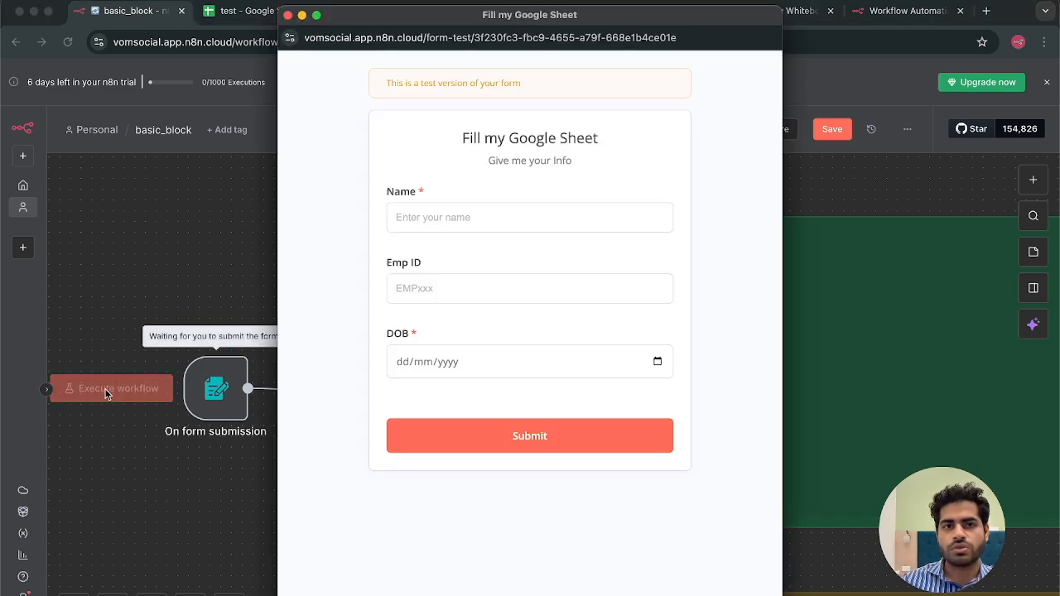
click(406, 222)
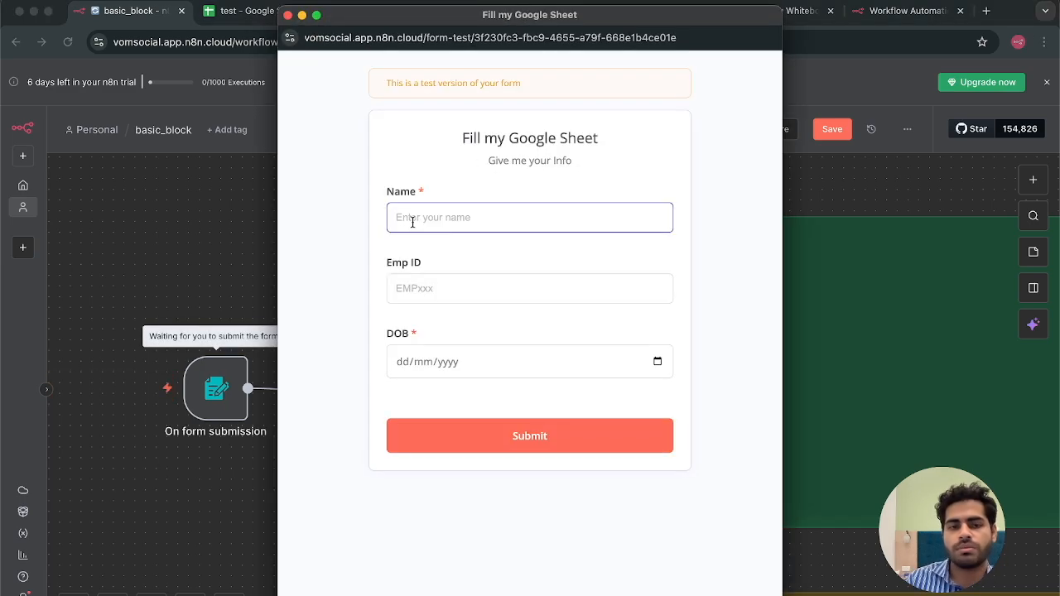
text(Peace)
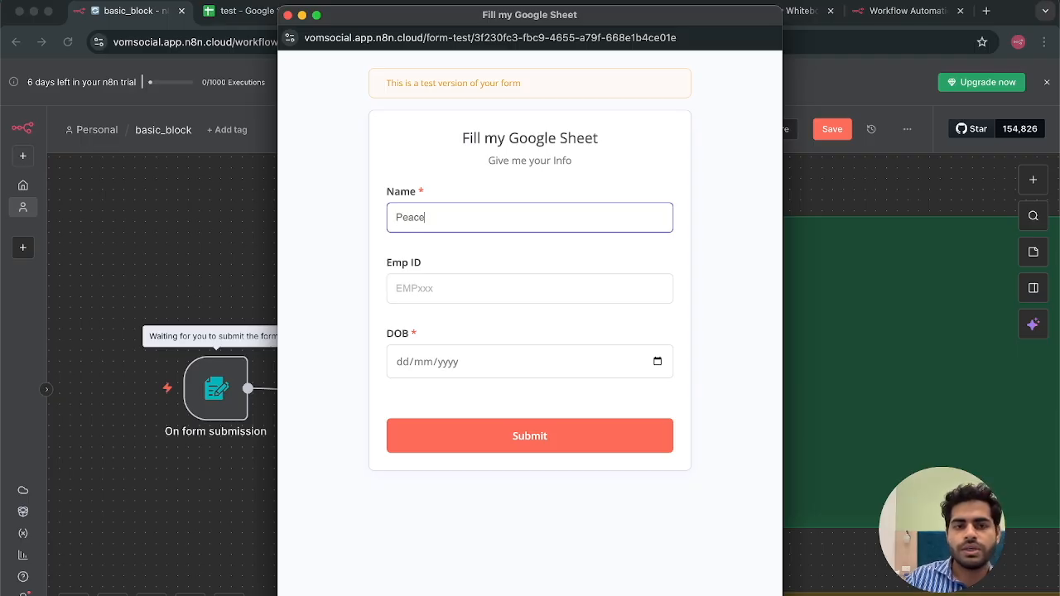
click(416, 284)
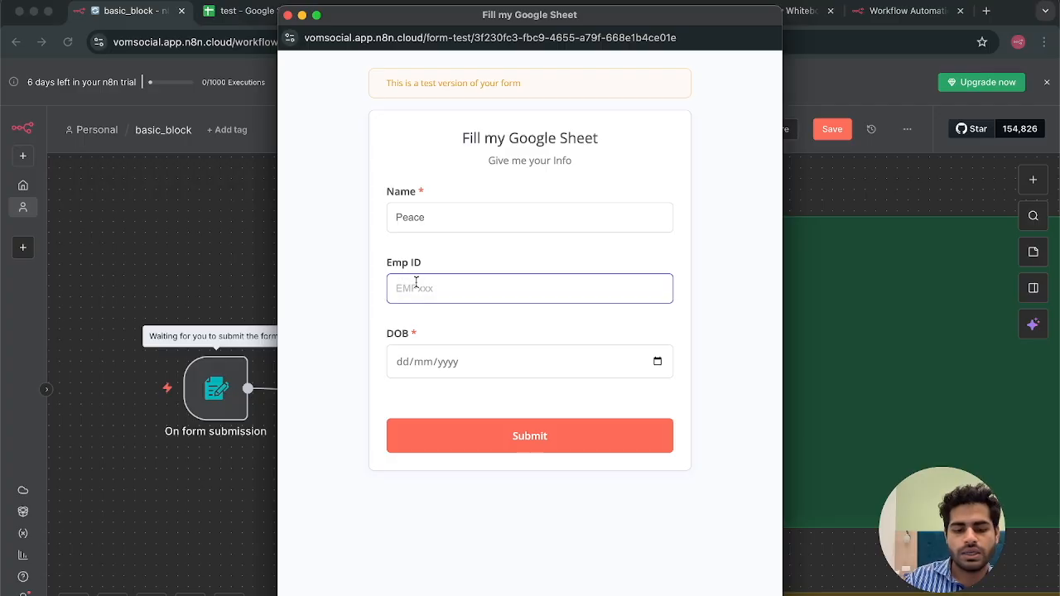
text(EMP01)
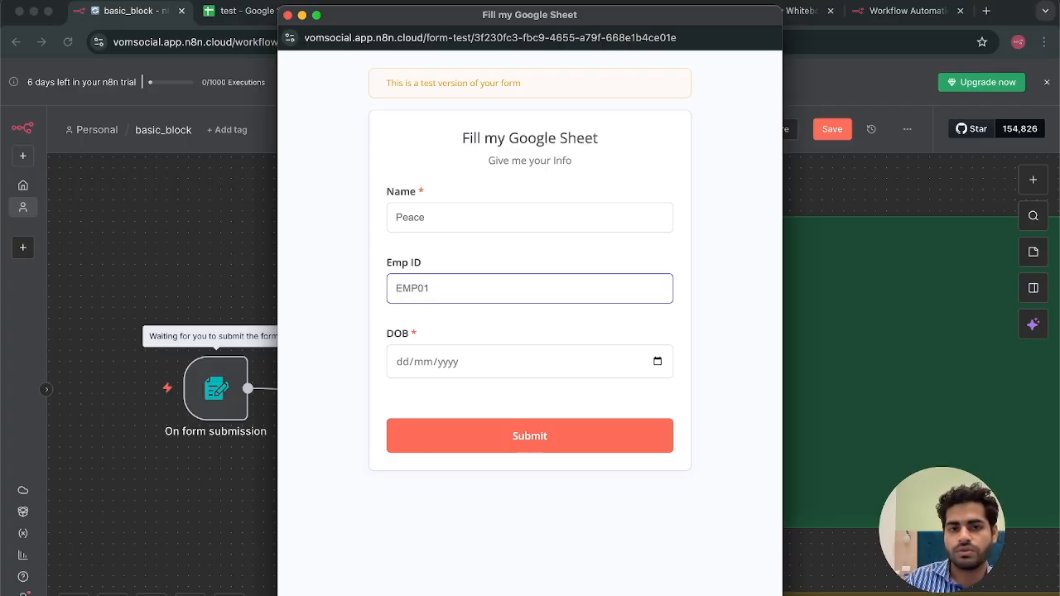
- Choose the date of birth in the test form, submit the form and close its window
click(659, 363)
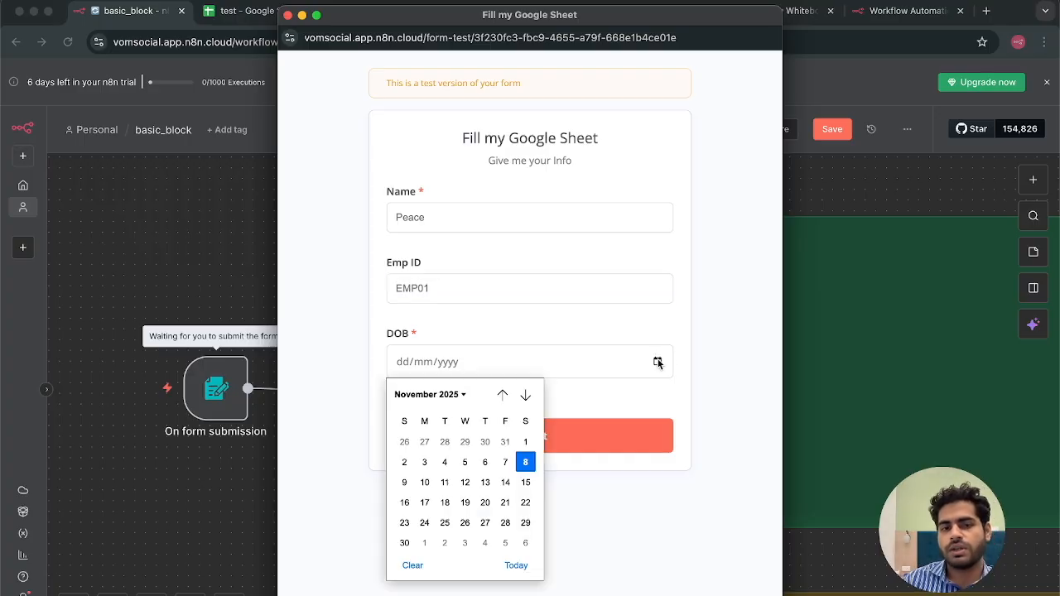
scroll(513, 458, down, 5)
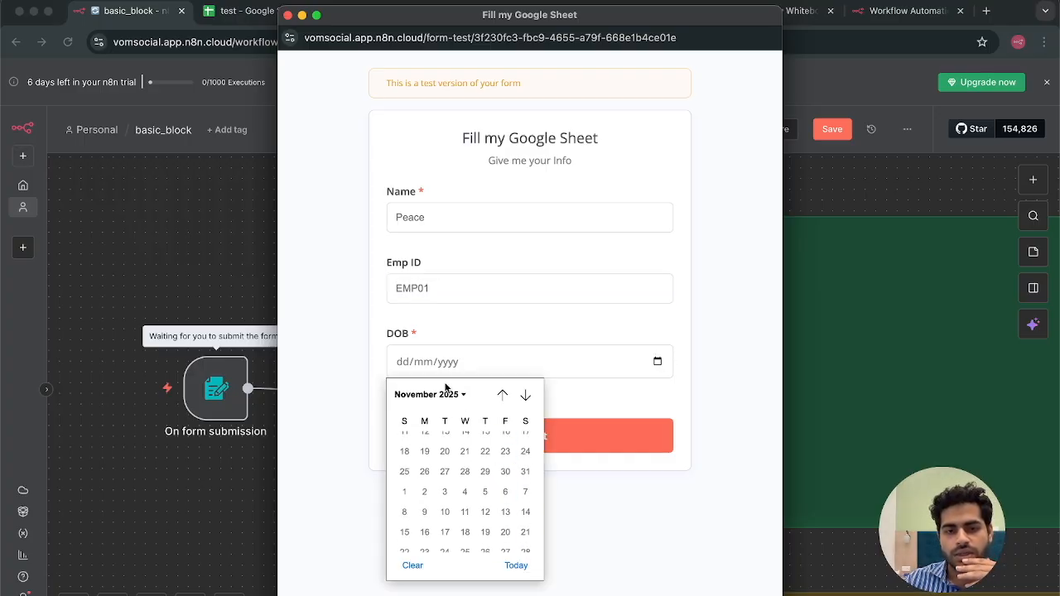
click(465, 395)
scroll(470, 468, up, 5)
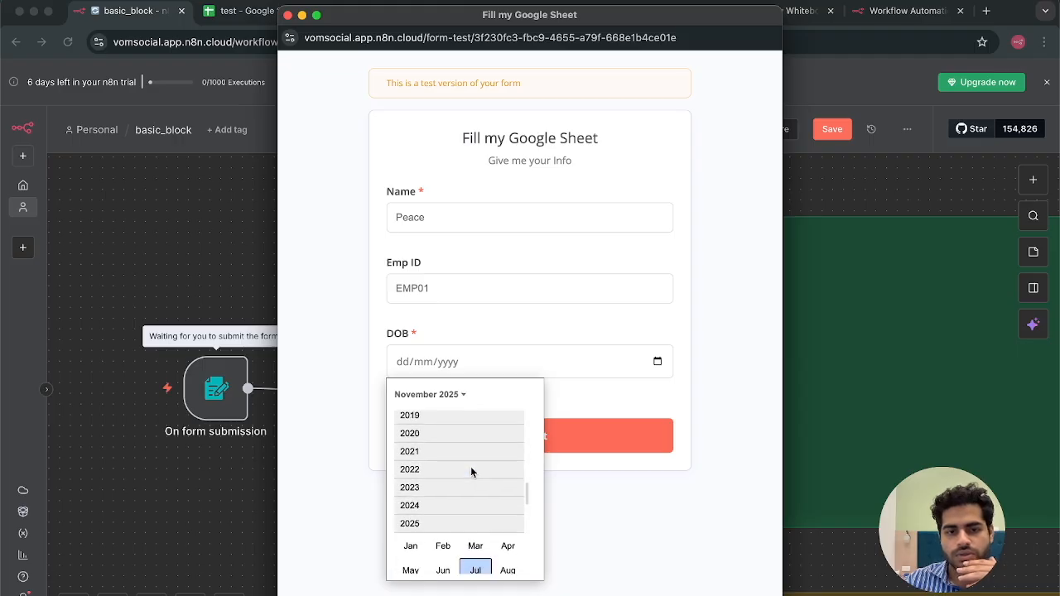
scroll(471, 467, up, 3)
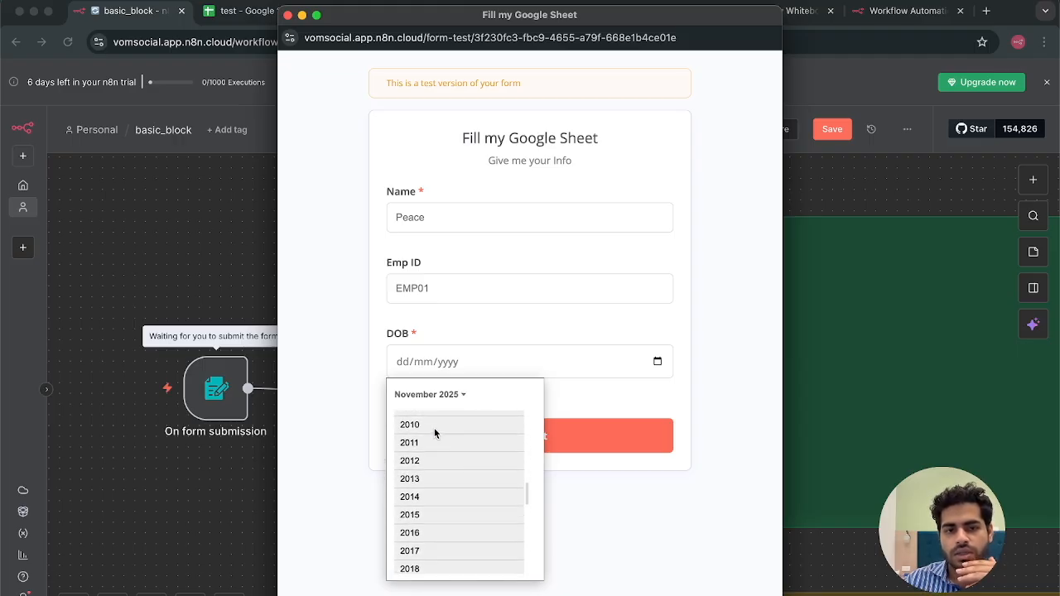
click(434, 426)
click(442, 469)
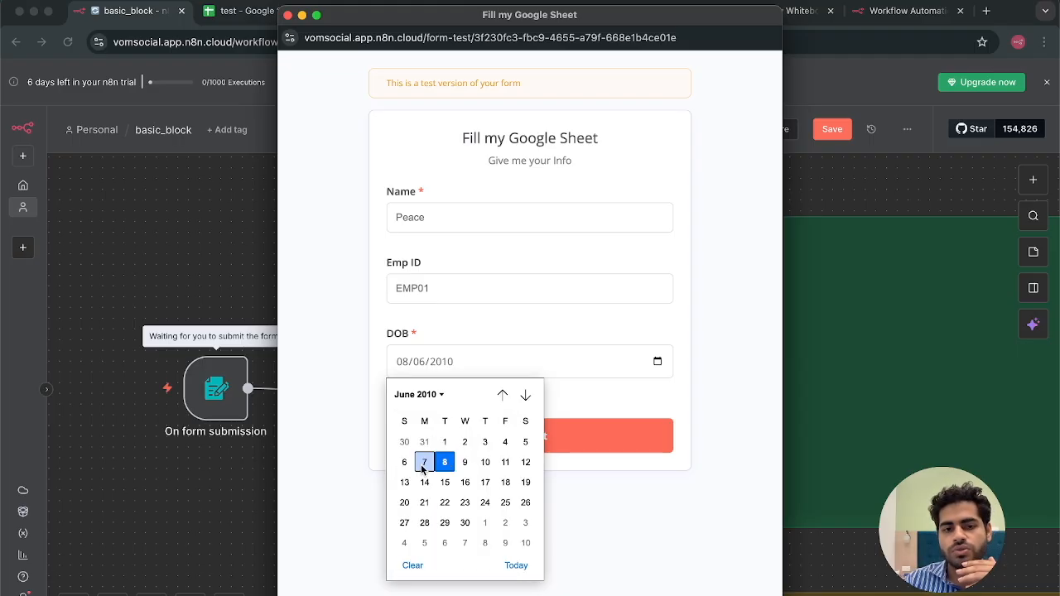
click(421, 463)
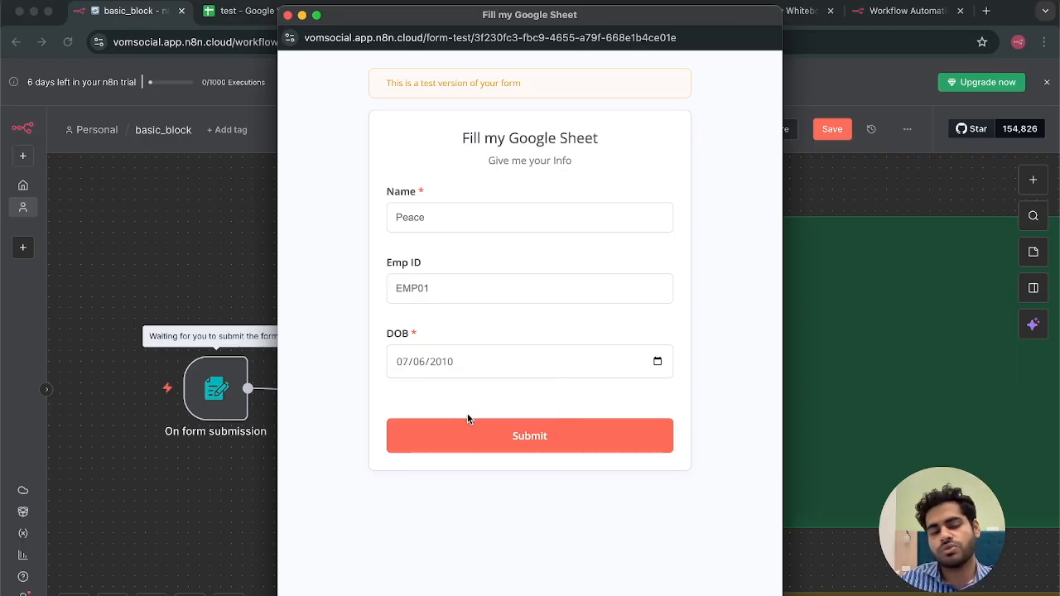
click(485, 439)
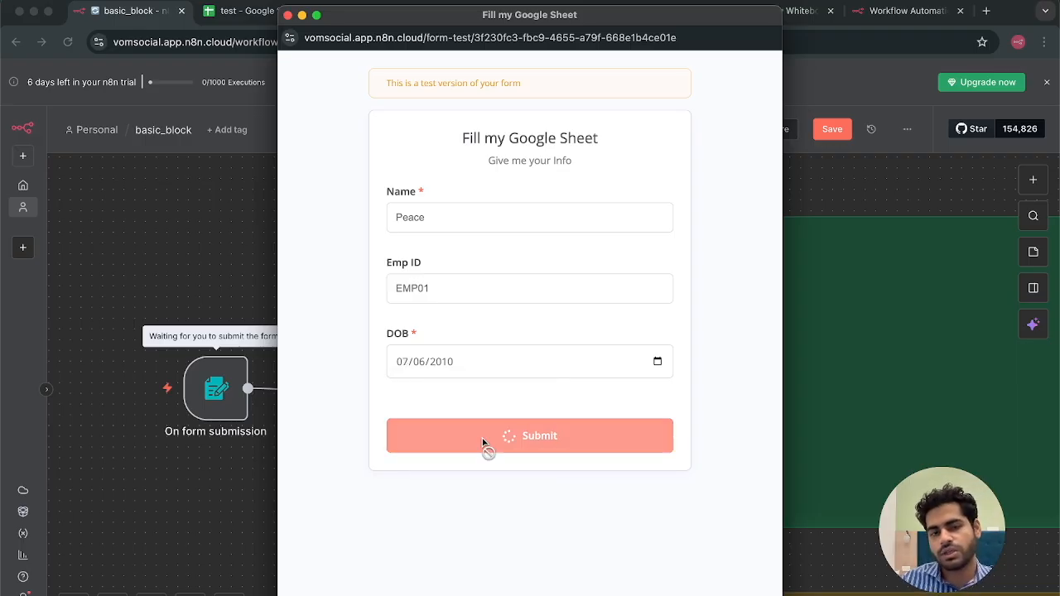
click(288, 15)
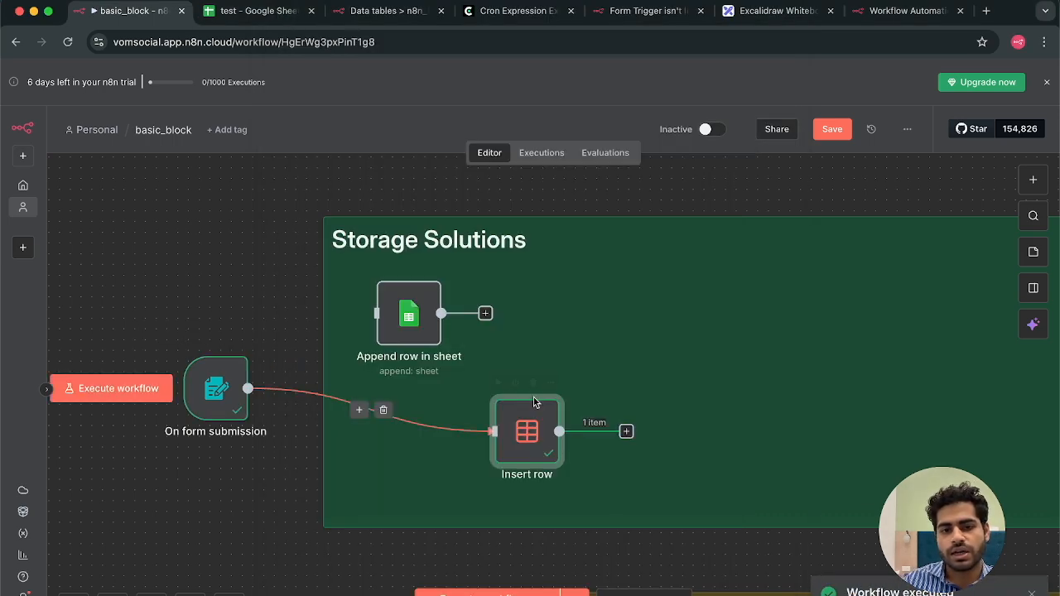
- Review the Insert row node's column mappings, input and output, then return to the canvas
double_click(525, 449)
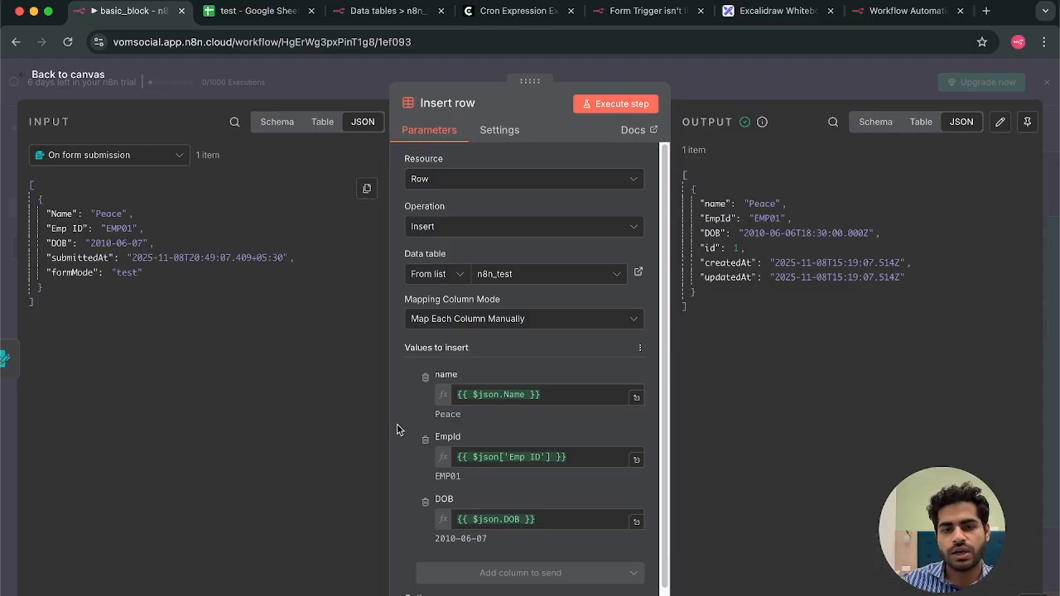
scroll(503, 414, down, 2)
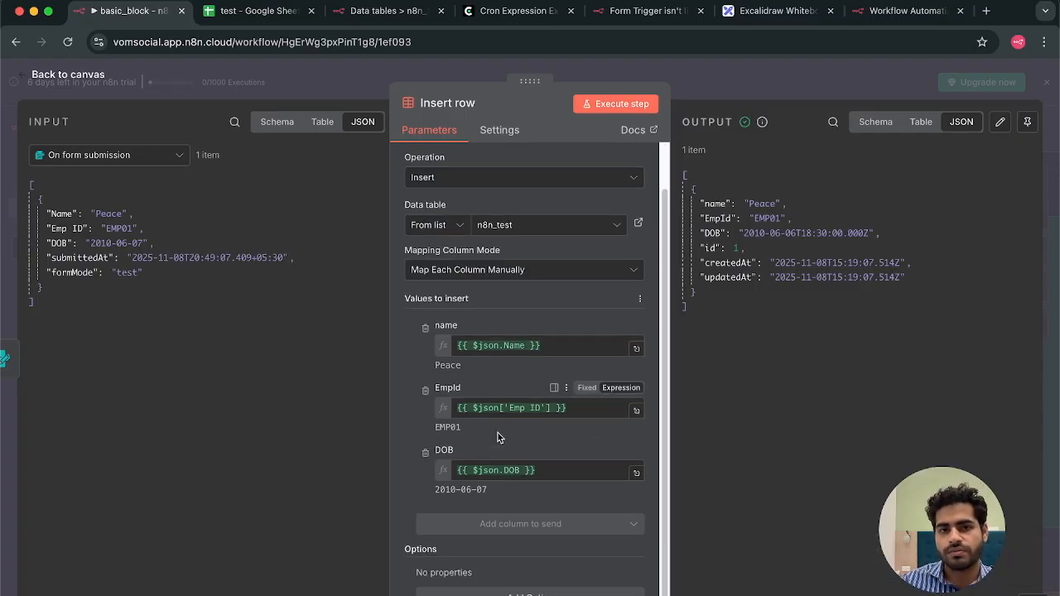
scroll(499, 432, up, 2)
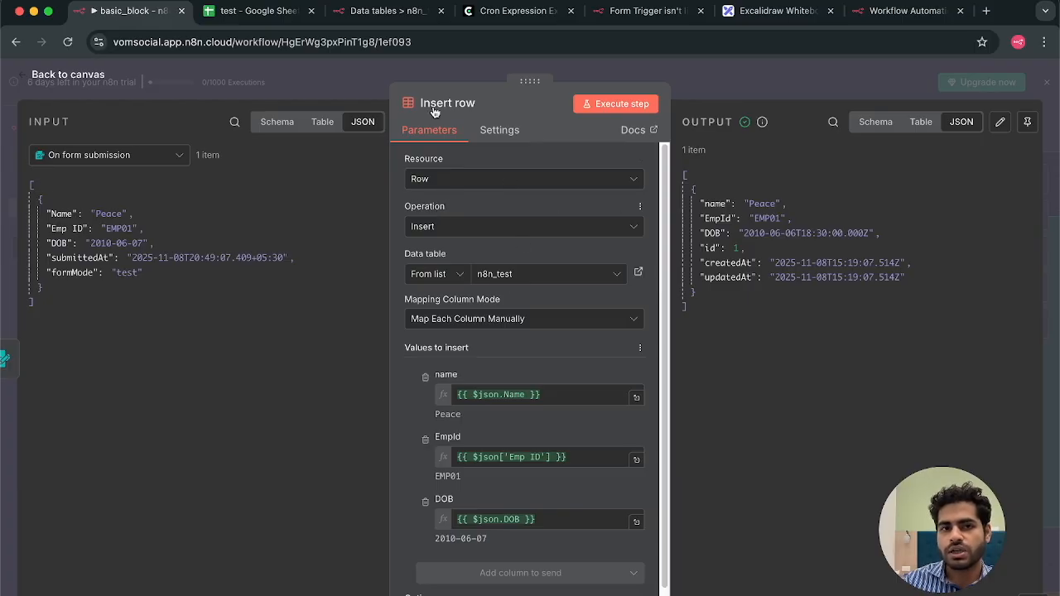
click(382, 80)
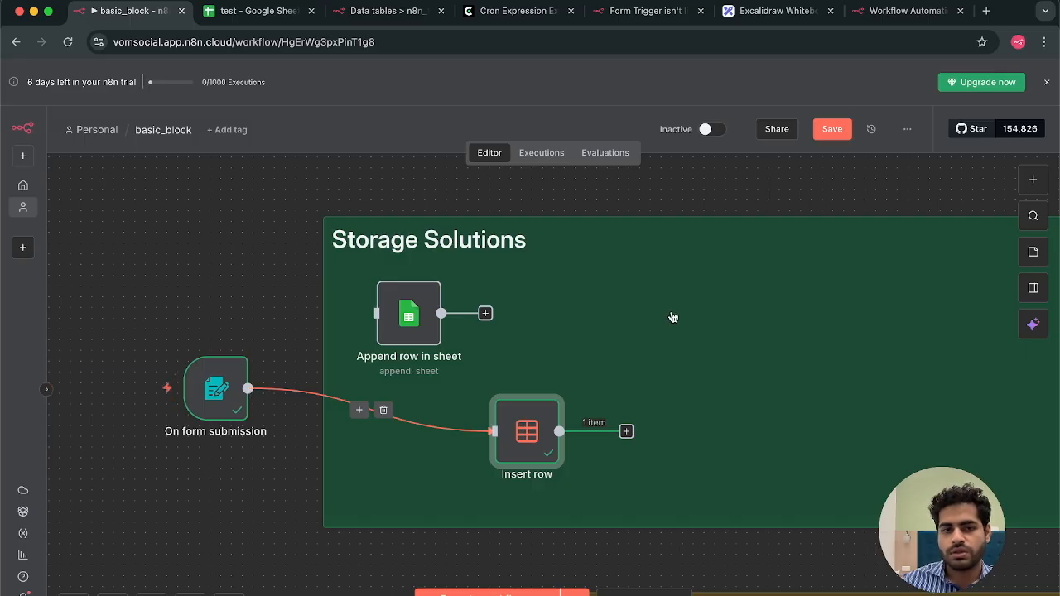
- Branch a second Data table node with the Insert row action from On form submission within the Storage Solutions area
drag(251, 390, 645, 314)
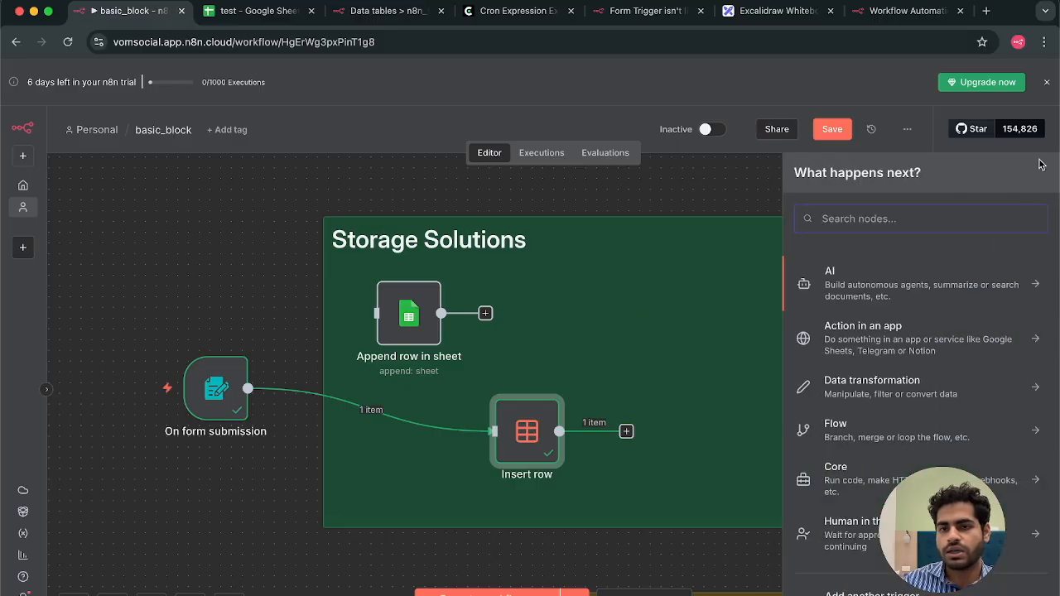
text(sheet)
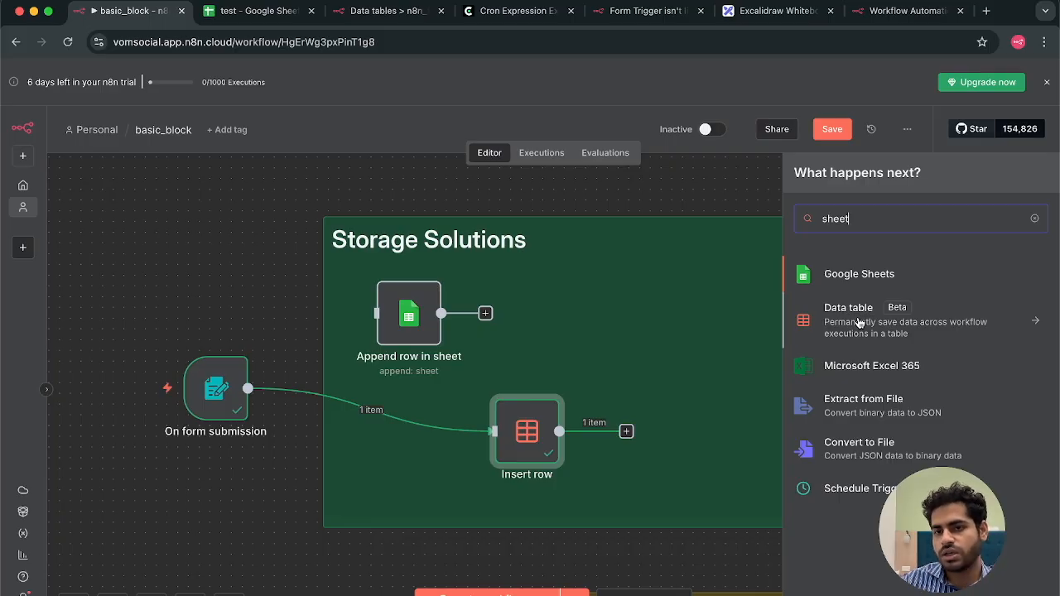
click(859, 323)
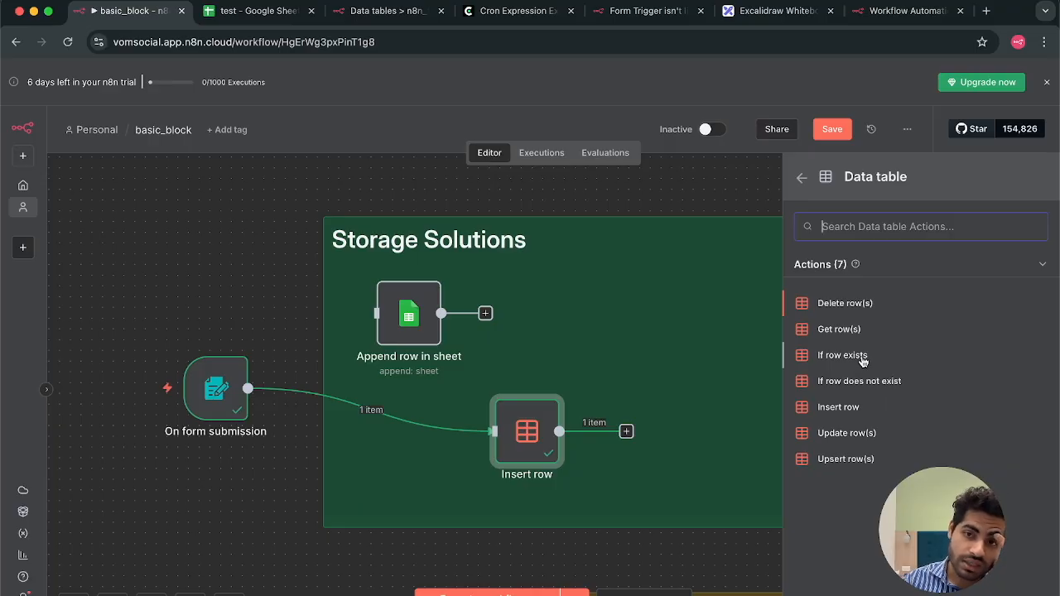
click(842, 413)
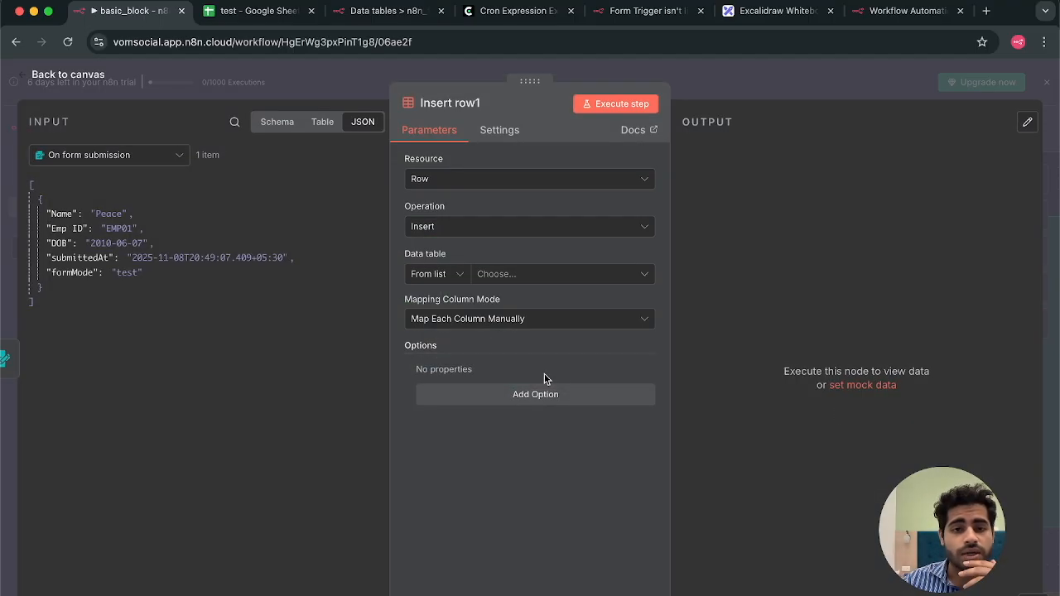
- Target the n8n_test data table, map name, EmpId and DOB to the form's Name, Emp ID and DOB fields, and execute the step
click(543, 282)
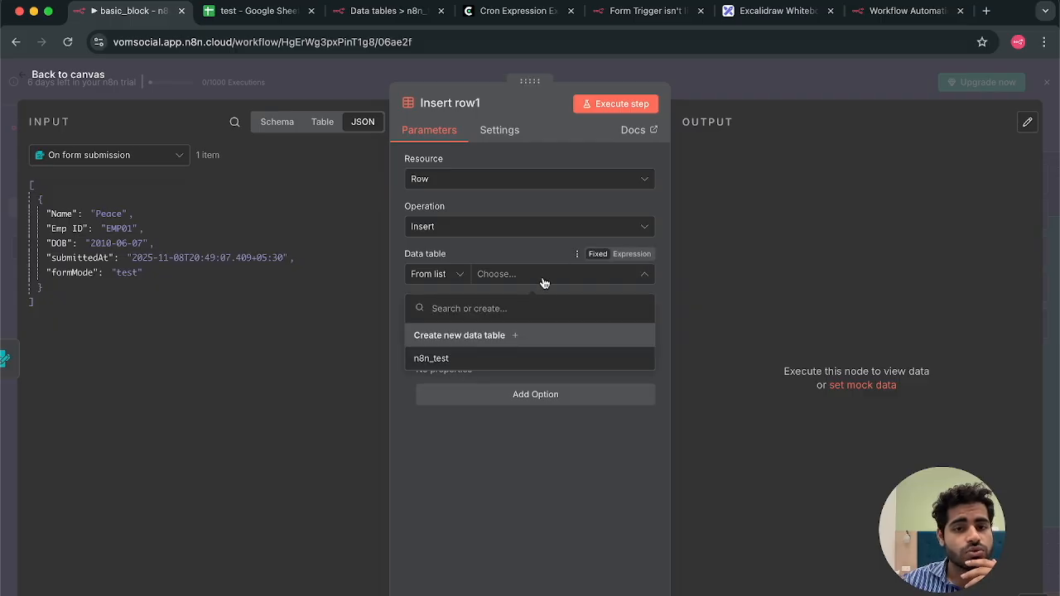
click(454, 358)
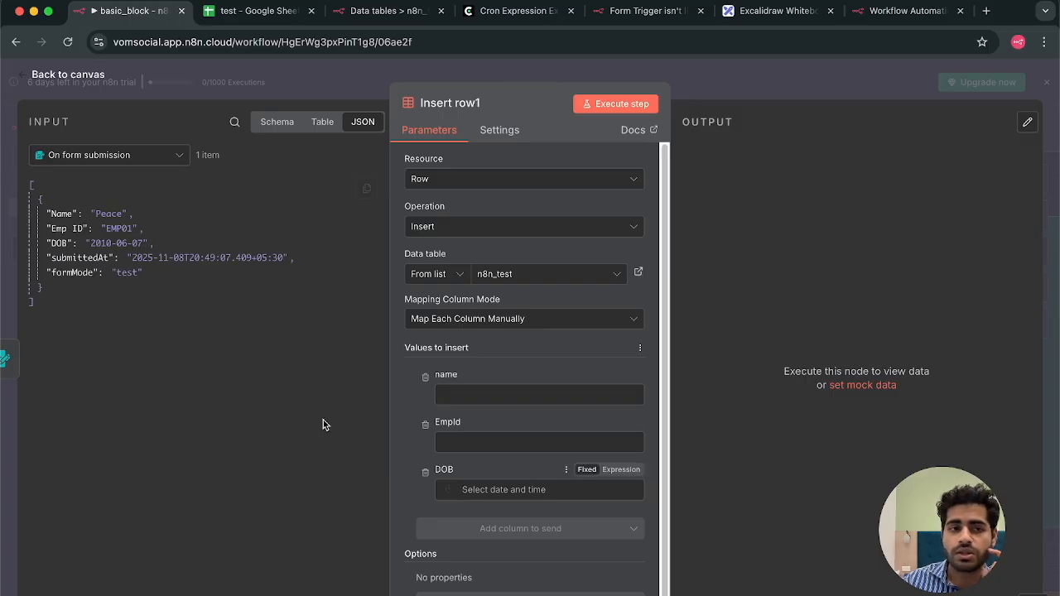
drag(63, 214, 455, 395)
drag(78, 230, 456, 457)
drag(51, 252, 448, 519)
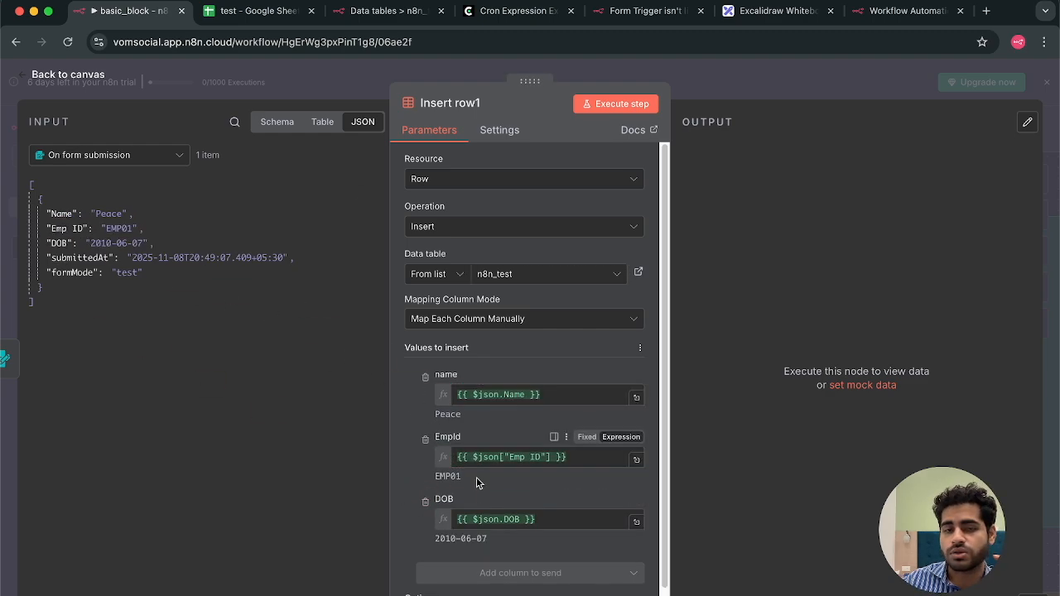
click(628, 108)
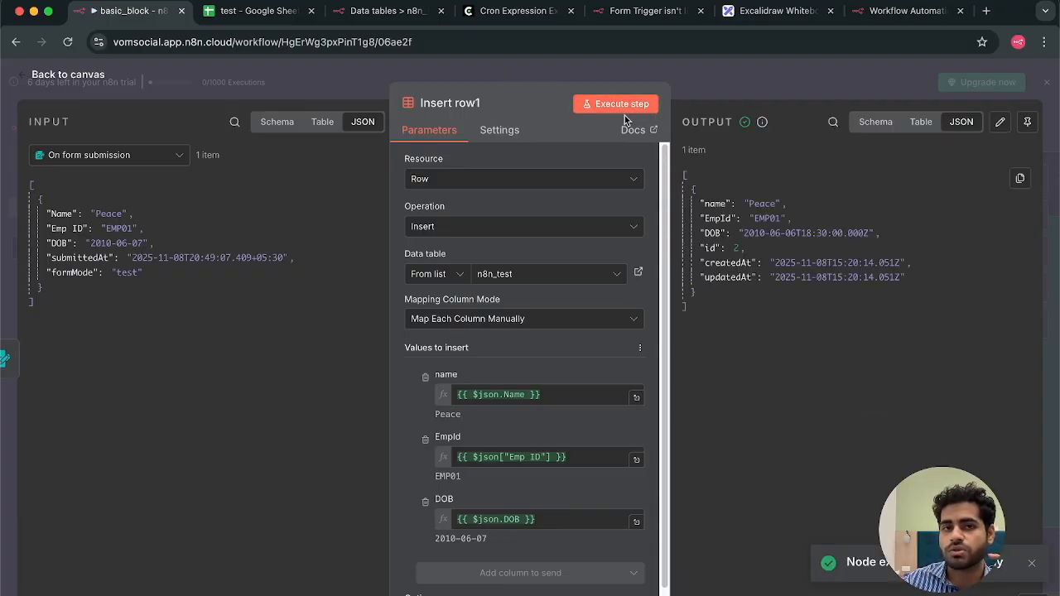
- Reload the n8n_test data table page and check the inserted rows
click(386, 11)
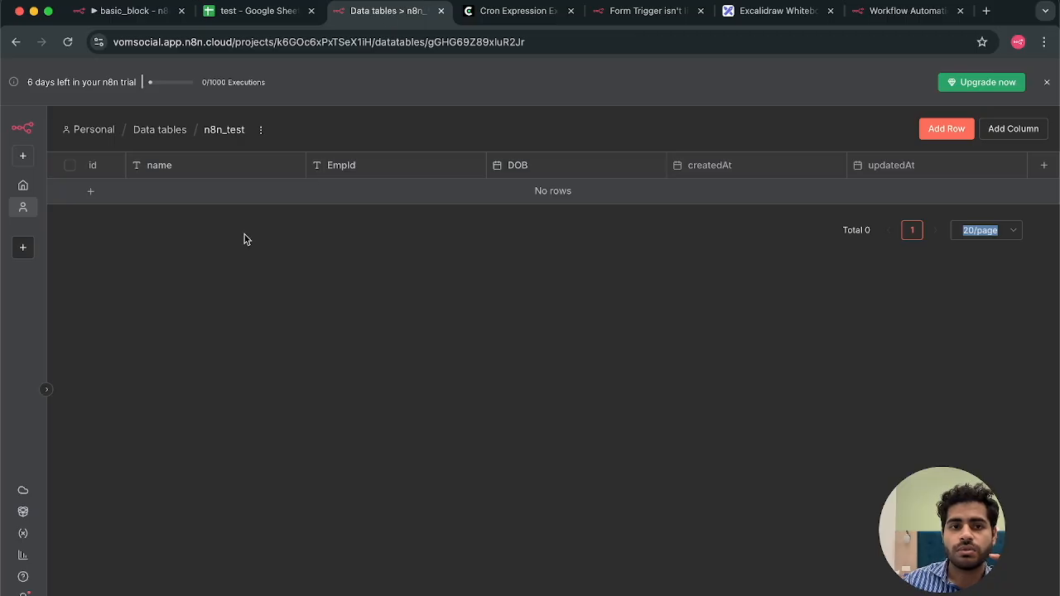
click(68, 42)
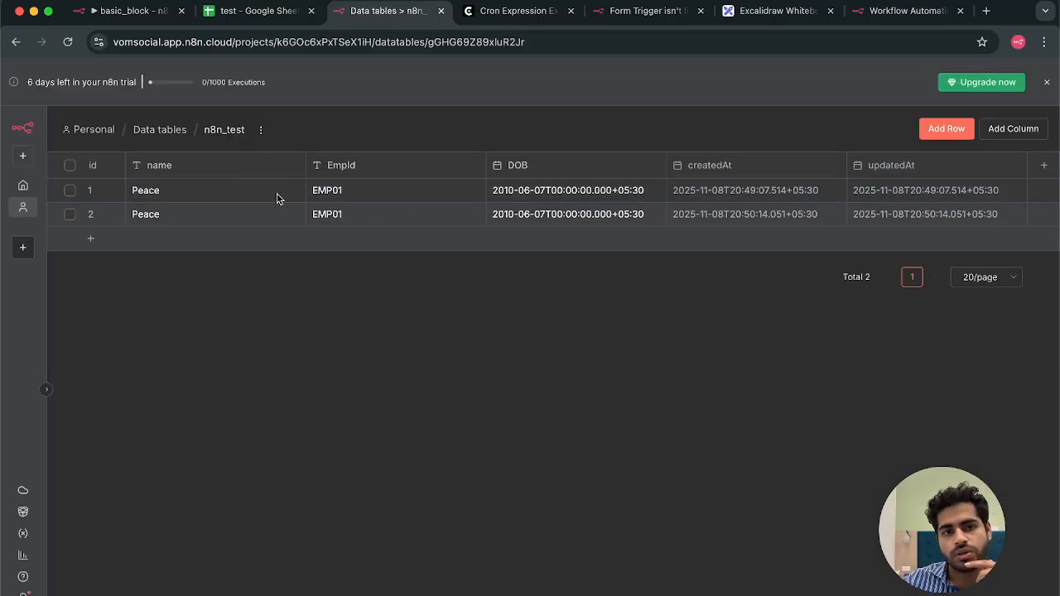
click(208, 16)
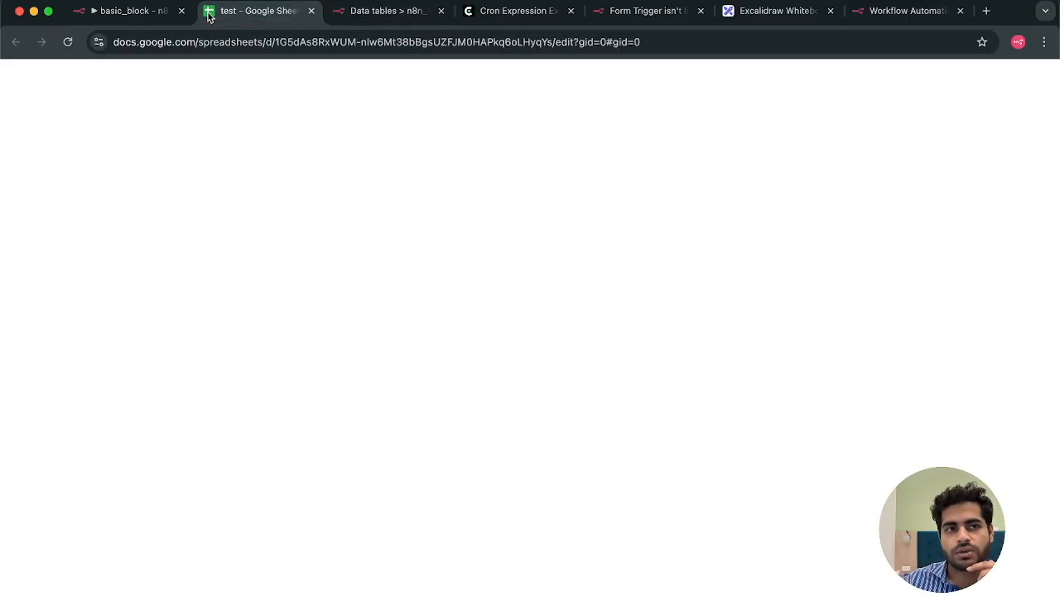
- In the basic_block workflow, remove the connection from On form submission to Insert row1 and recheck the n8n_test data table
click(132, 11)
click(321, 73)
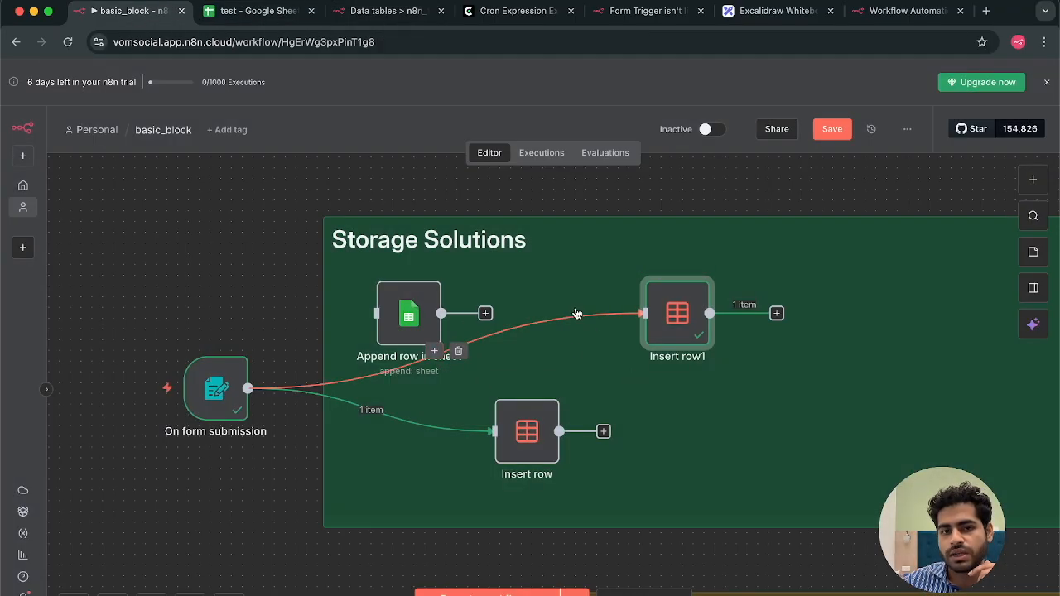
click(458, 351)
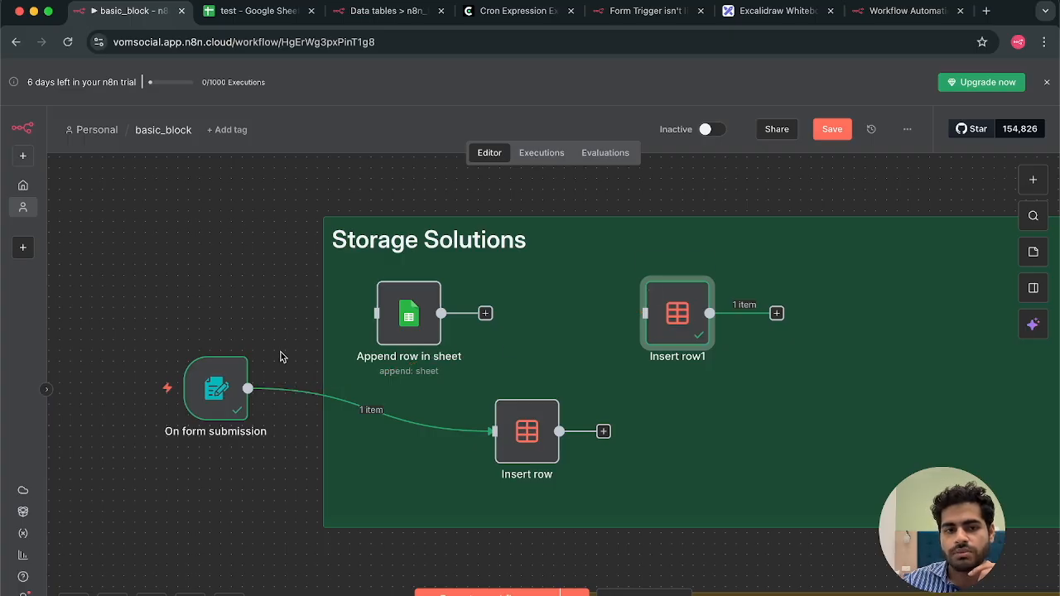
click(344, 16)
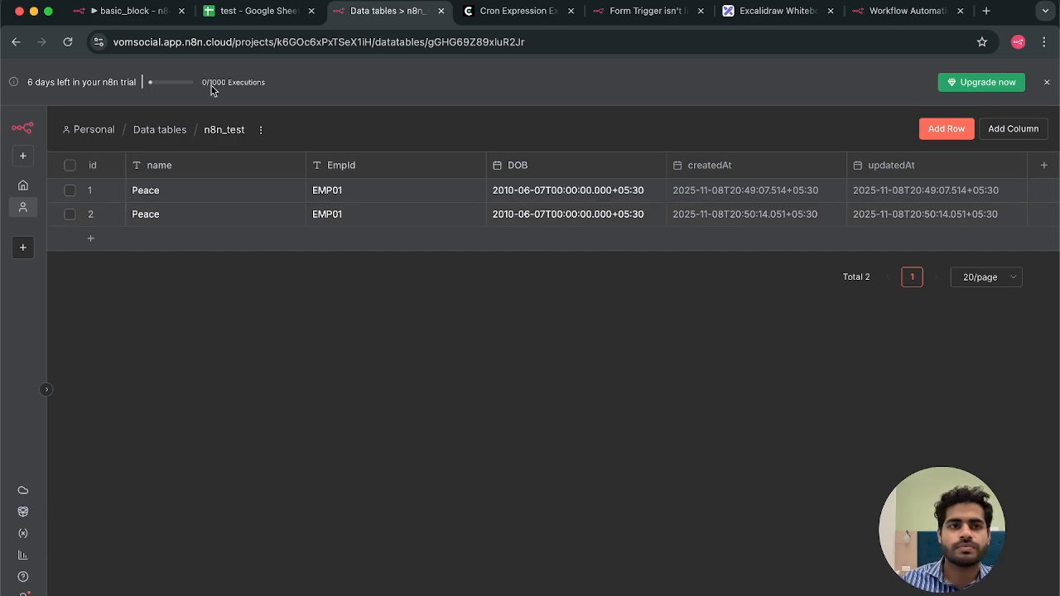
click(136, 15)
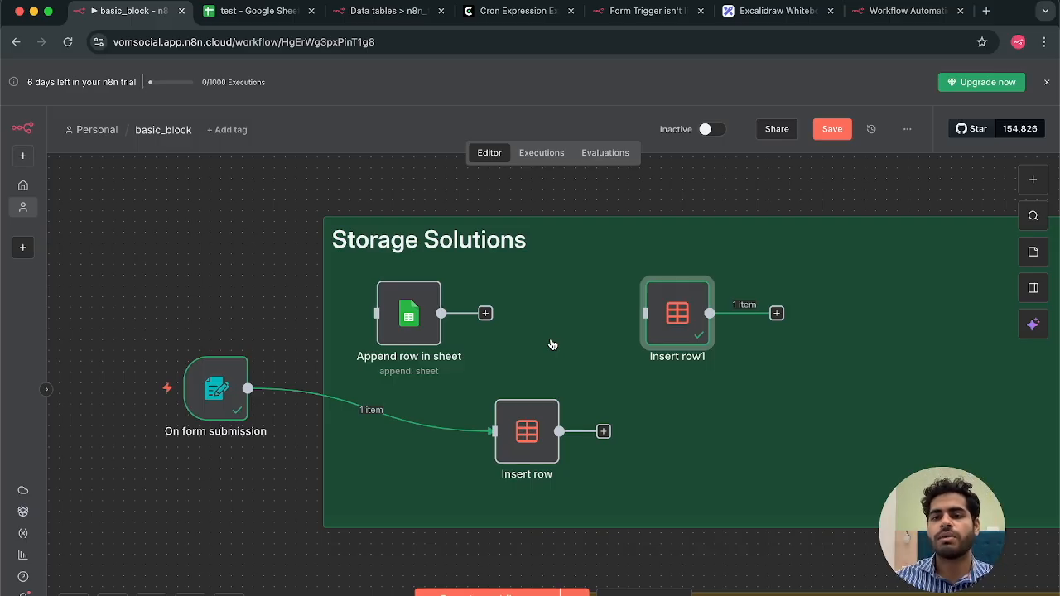
- Search the node library for the Postgres node with "post" and the Supabase node with "supa"
scroll(552, 344, right, 5)
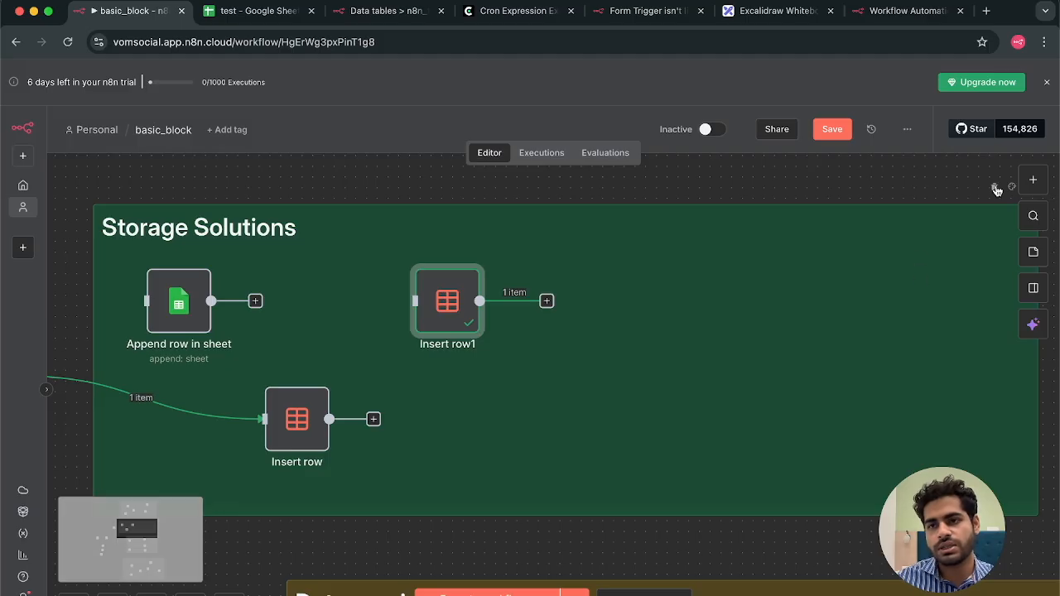
click(1033, 180)
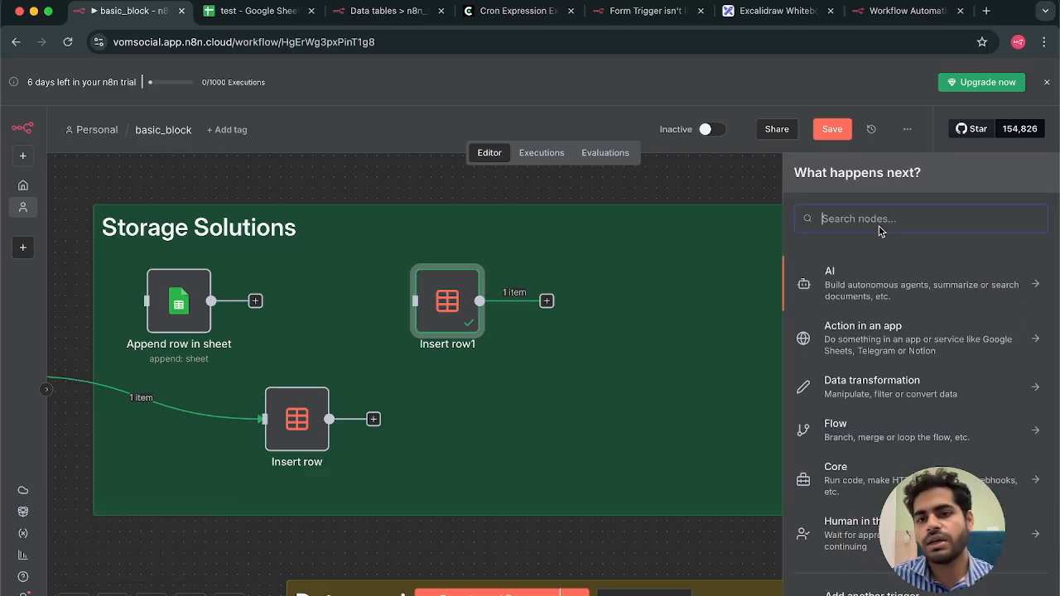
text(post)
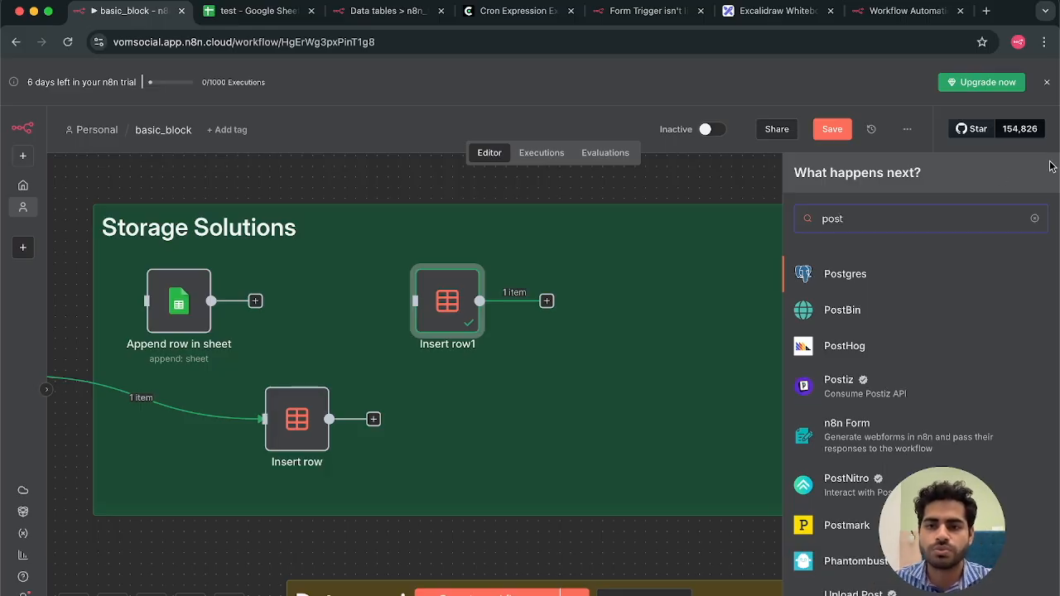
key(BackSpace)
key(BackSpace)
key(BackSpace)
key(BackSpace)
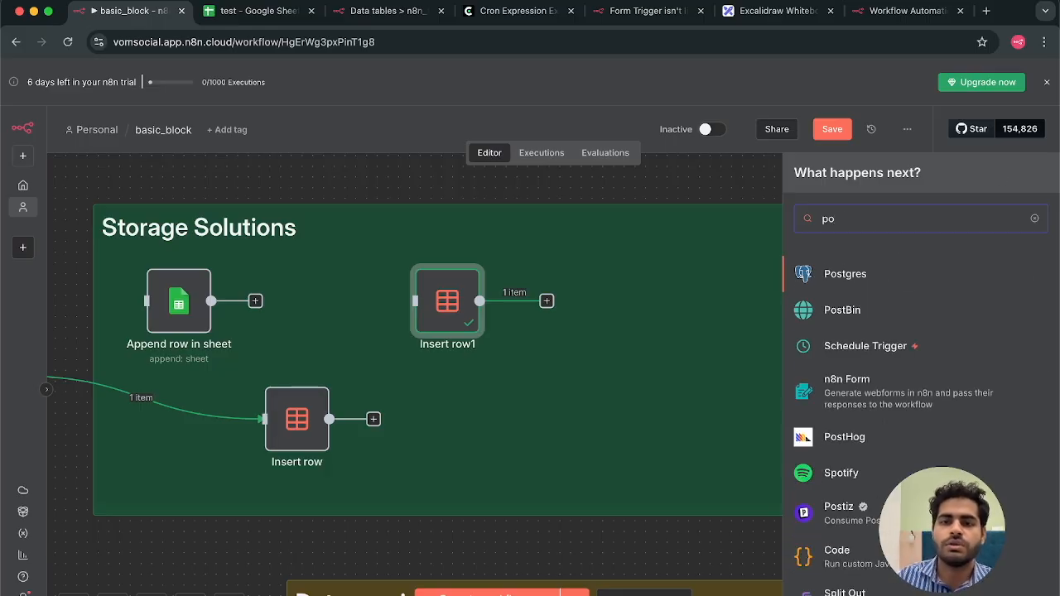
text(supa)
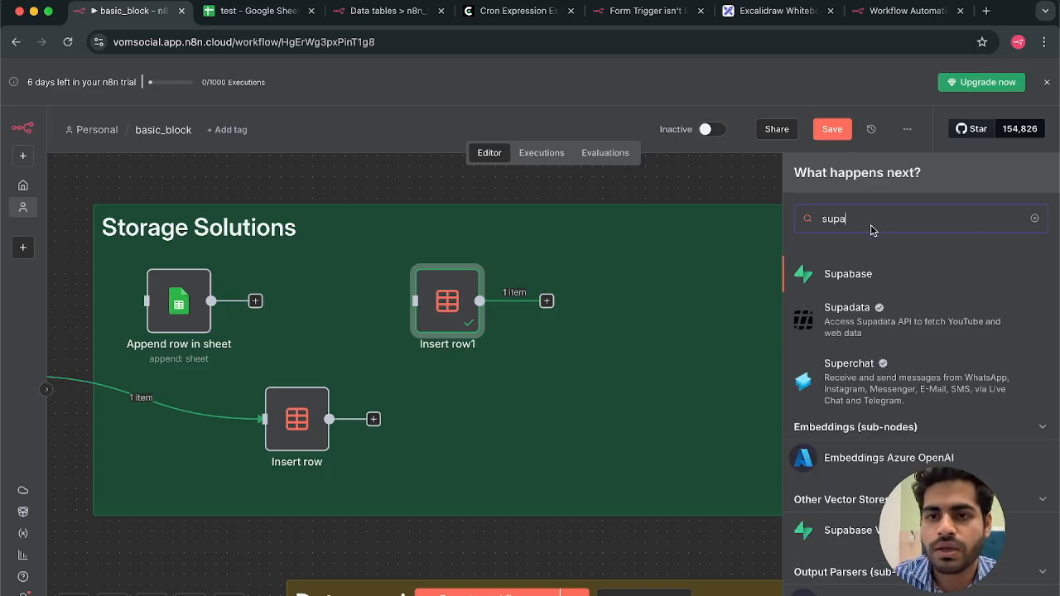
key(BackSpace)
key(BackSpace)
key(BackSpace)
key(BackSpace)
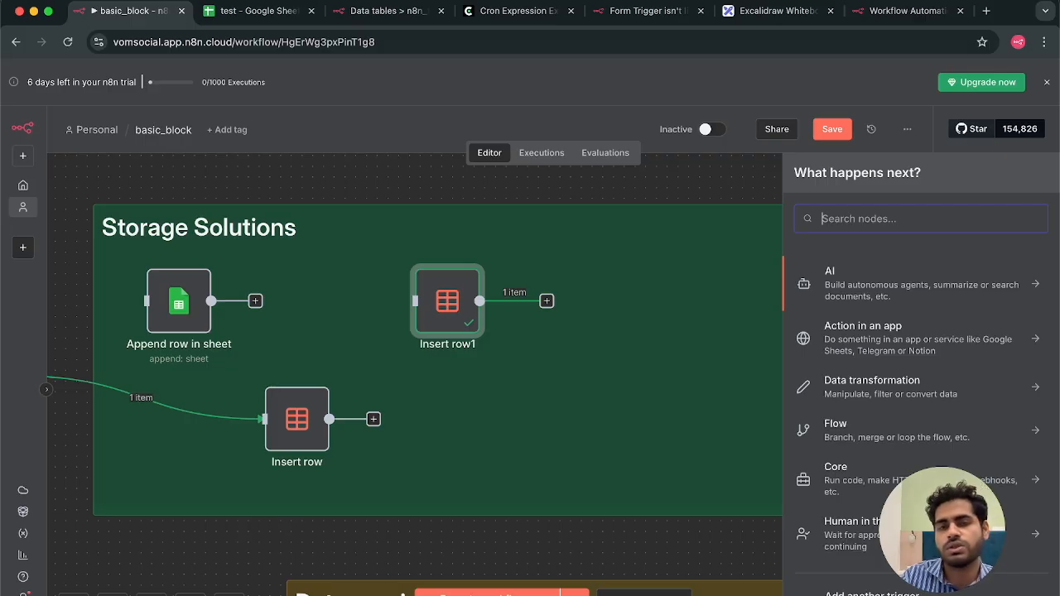
- Add a MySQL node with the Execute a SQL query action, inspect its empty Query field, and delete the node
text(mysql)
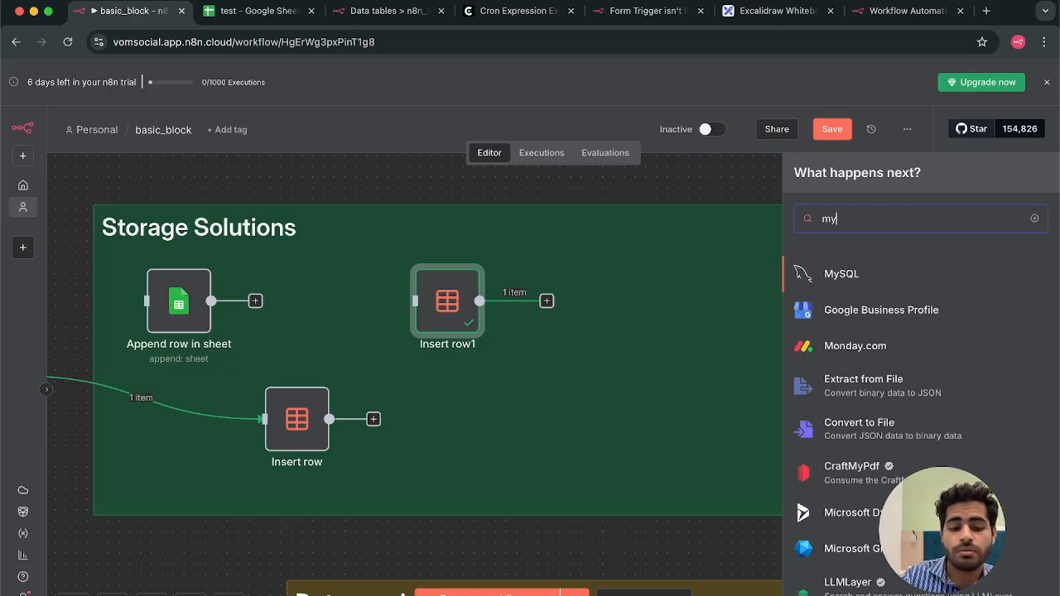
click(883, 275)
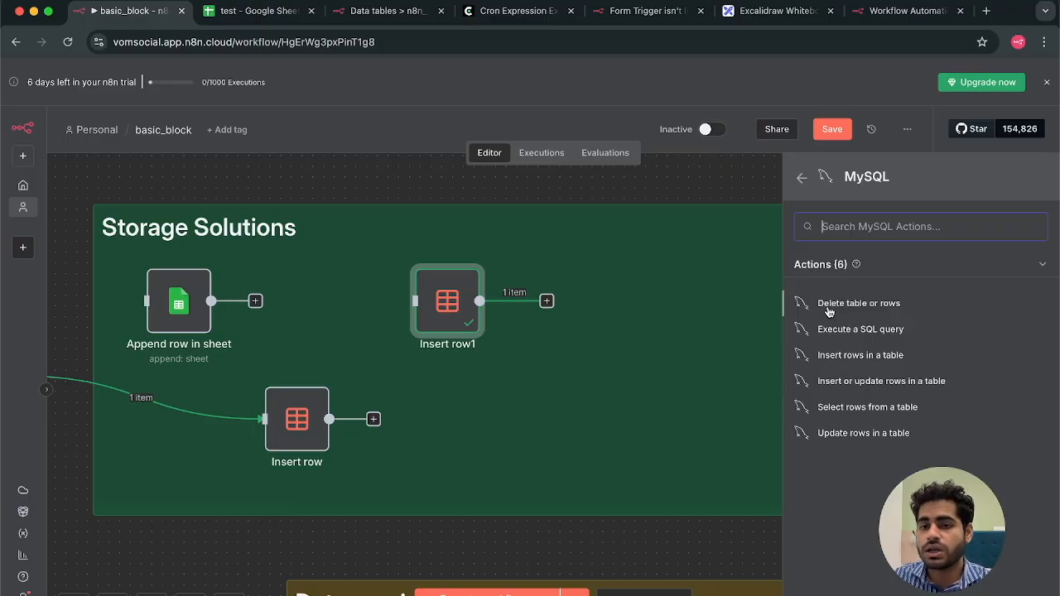
click(882, 329)
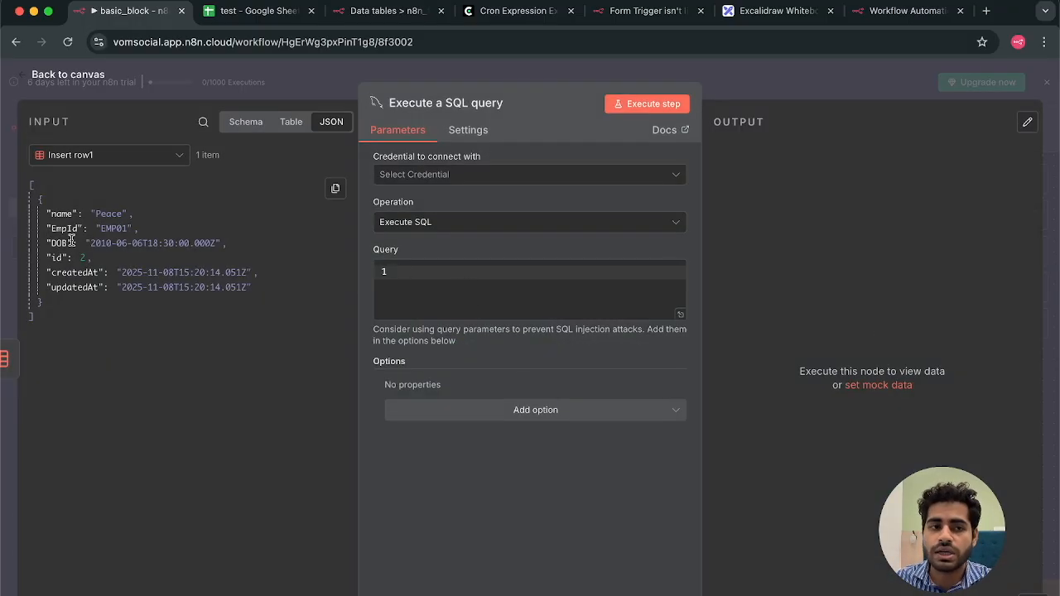
click(401, 271)
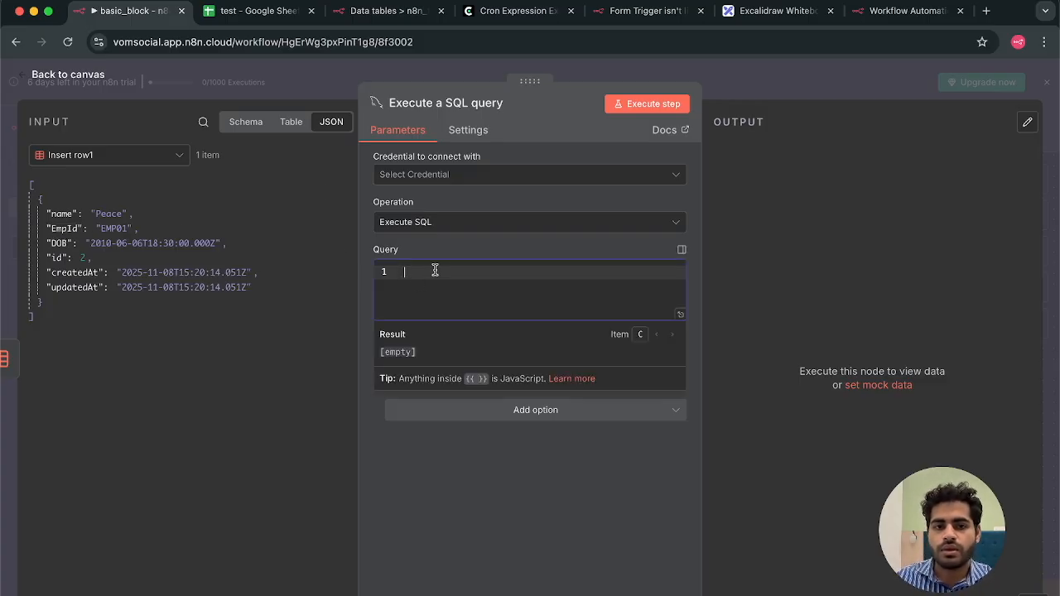
click(345, 79)
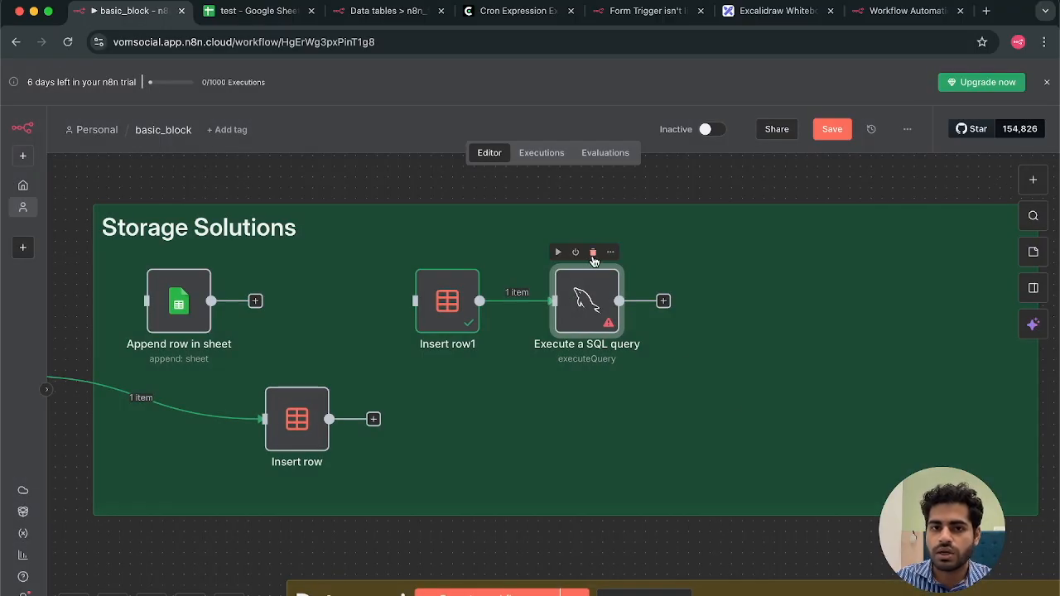
click(594, 257)
- Search the node library for "s3" and "mongo" storage nodes, and close it without adding any
scroll(566, 438, left, 2)
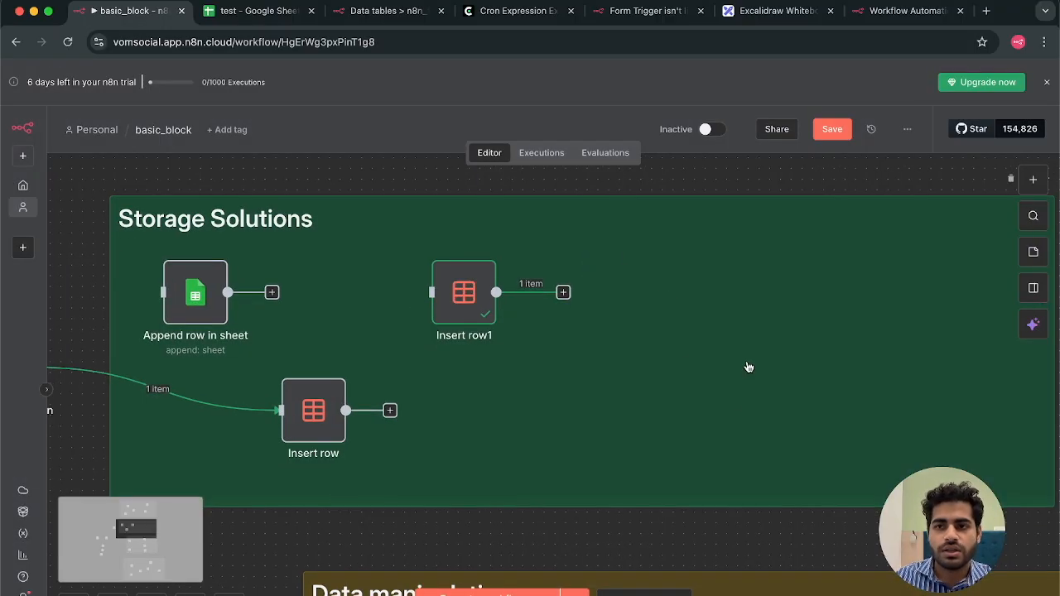
scroll(623, 401, left, 2)
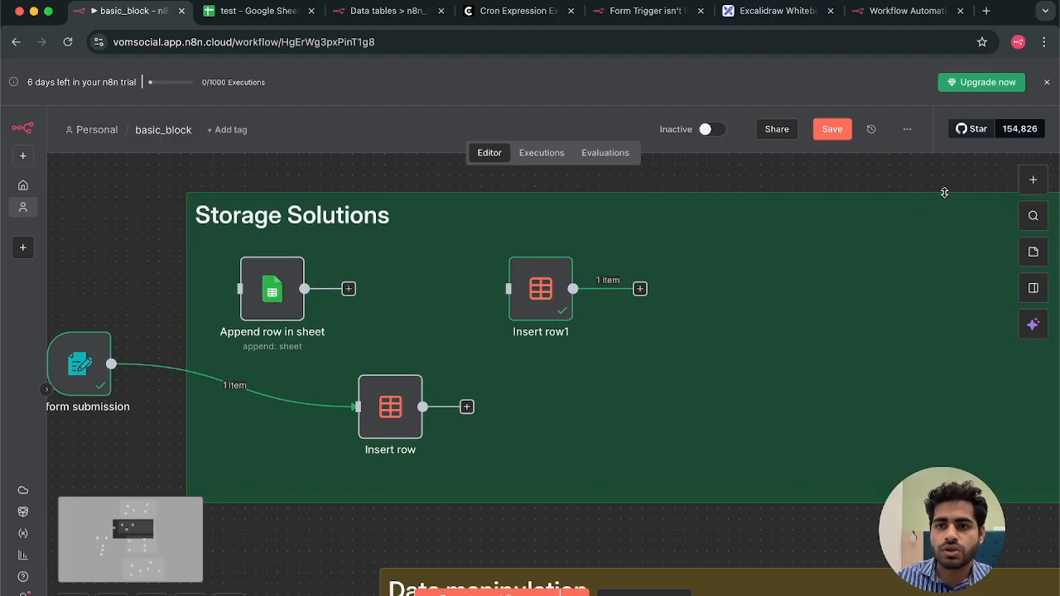
click(1033, 179)
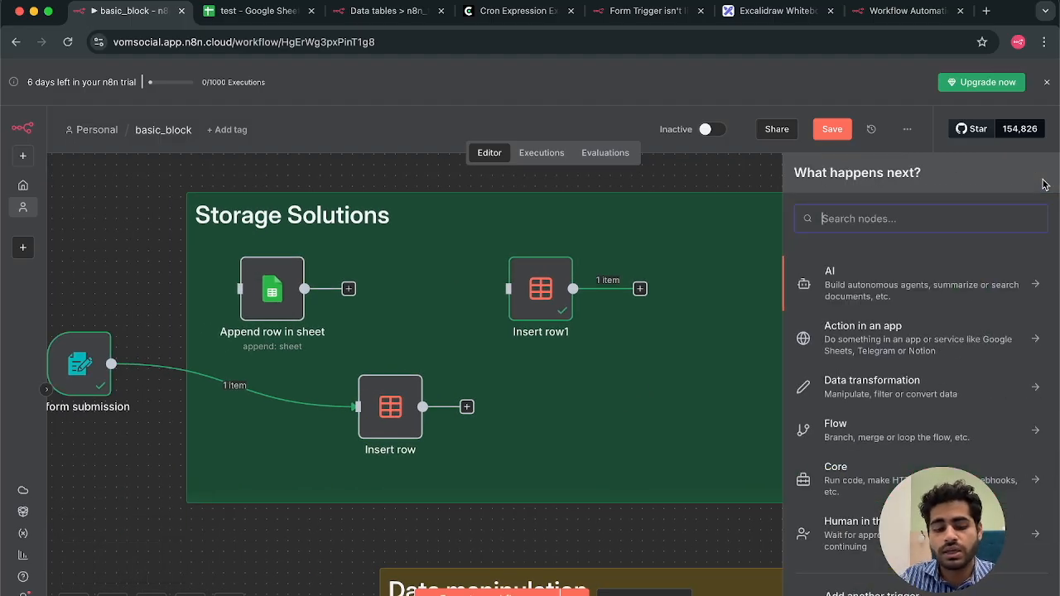
text(s3)
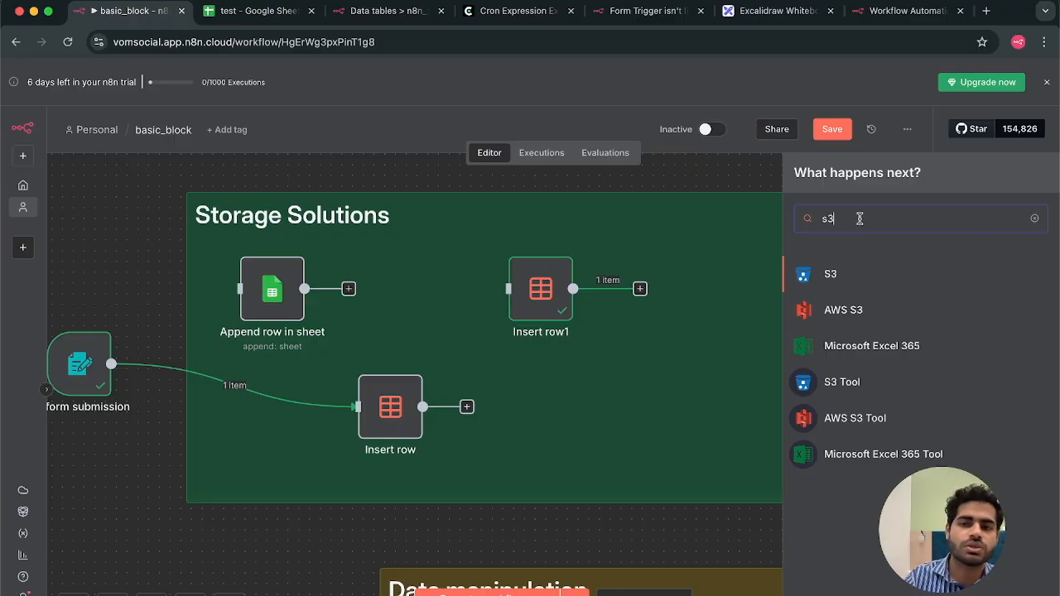
key(BackSpace)
key(BackSpace)
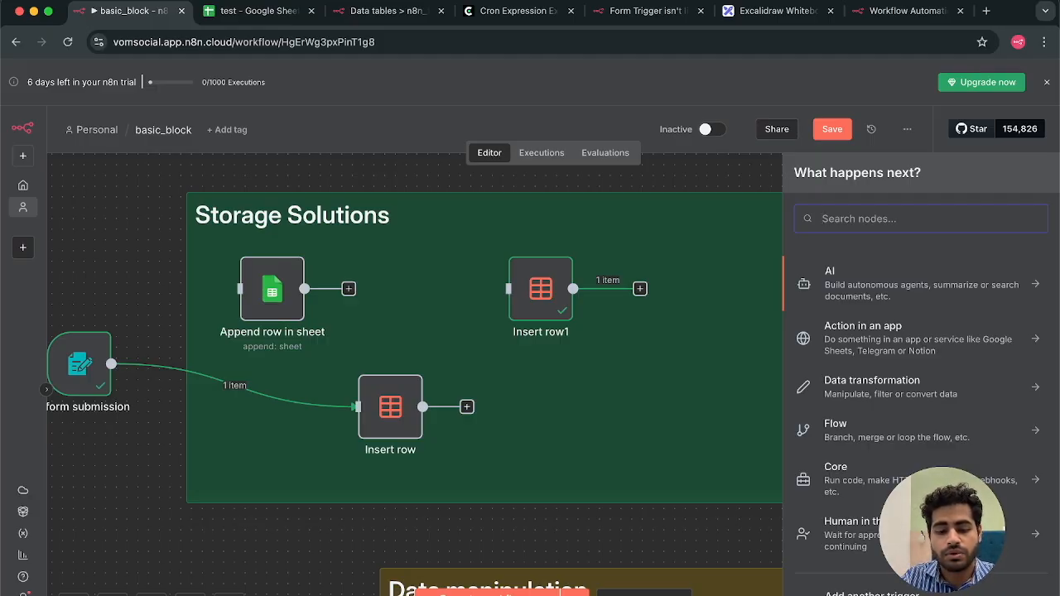
text(mongo)
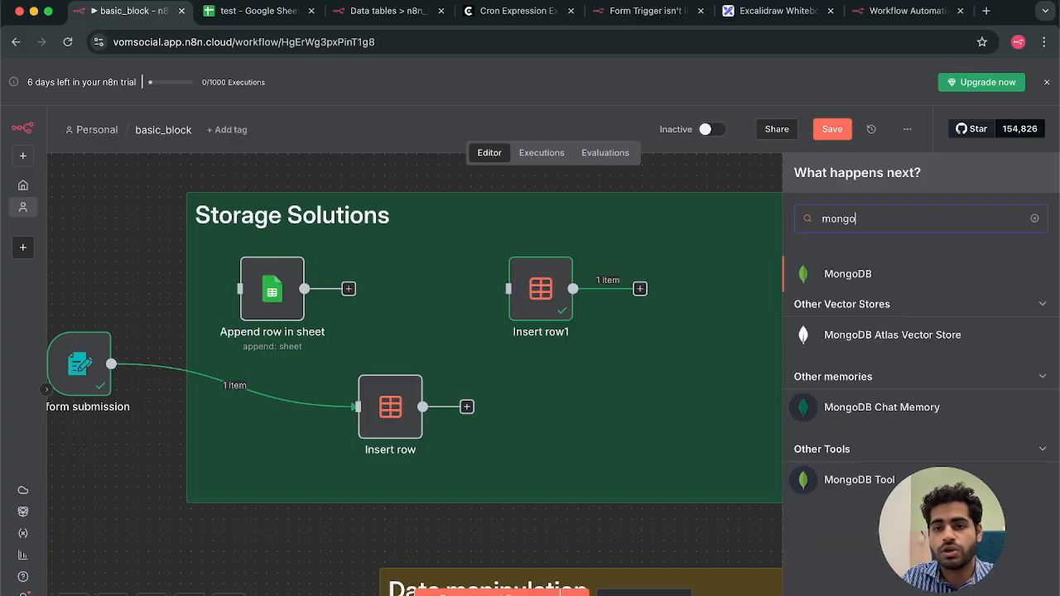
key(BackSpace)
key(BackSpace)
key(BackSpace)
key(BackSpace)
key(BackSpace)
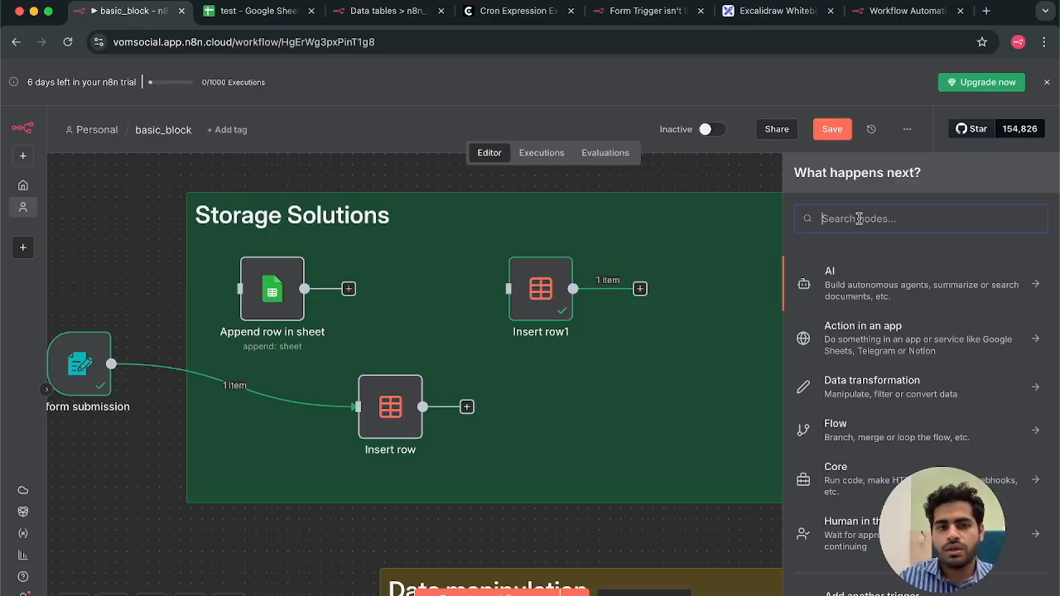
click(626, 516)
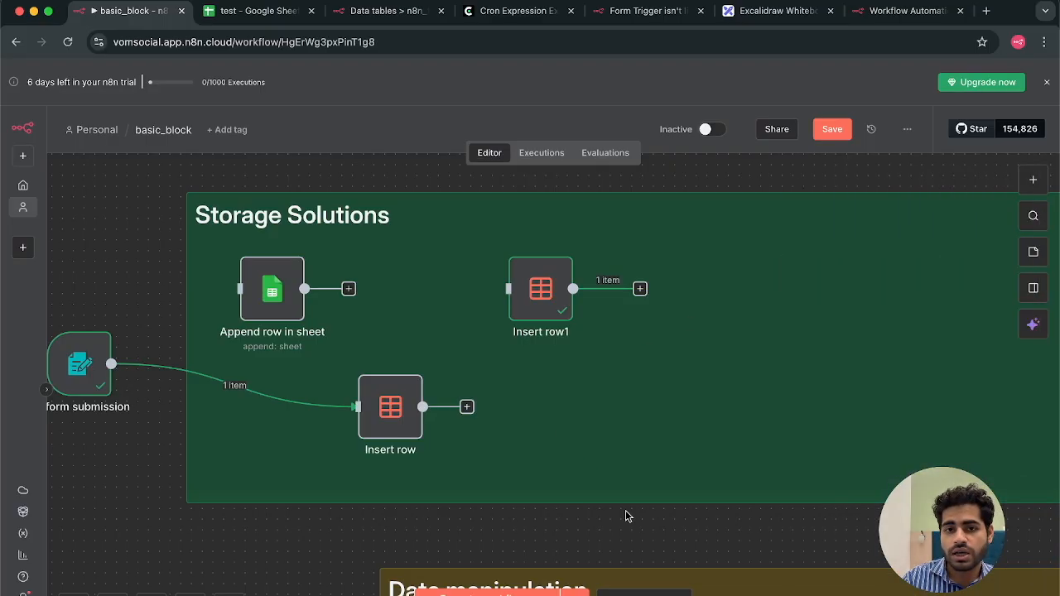
- Examine the nodes in the Data manipulation area, including Code in JavaScript, Edit Fields, Edit Image, Aggregate and Split Out
scroll(783, 478, right, 3)
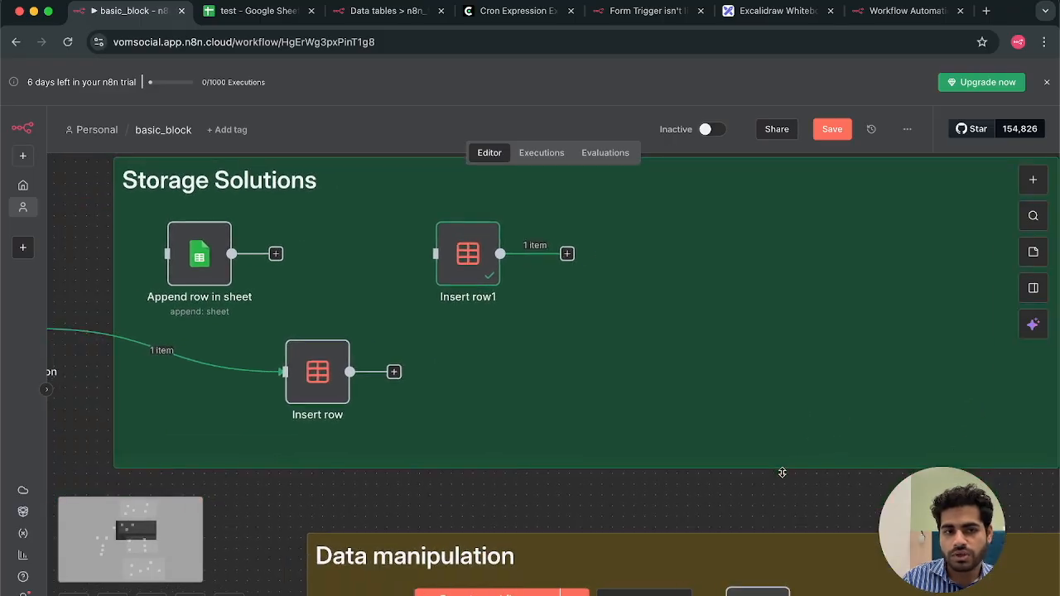
scroll(782, 472, left, 5)
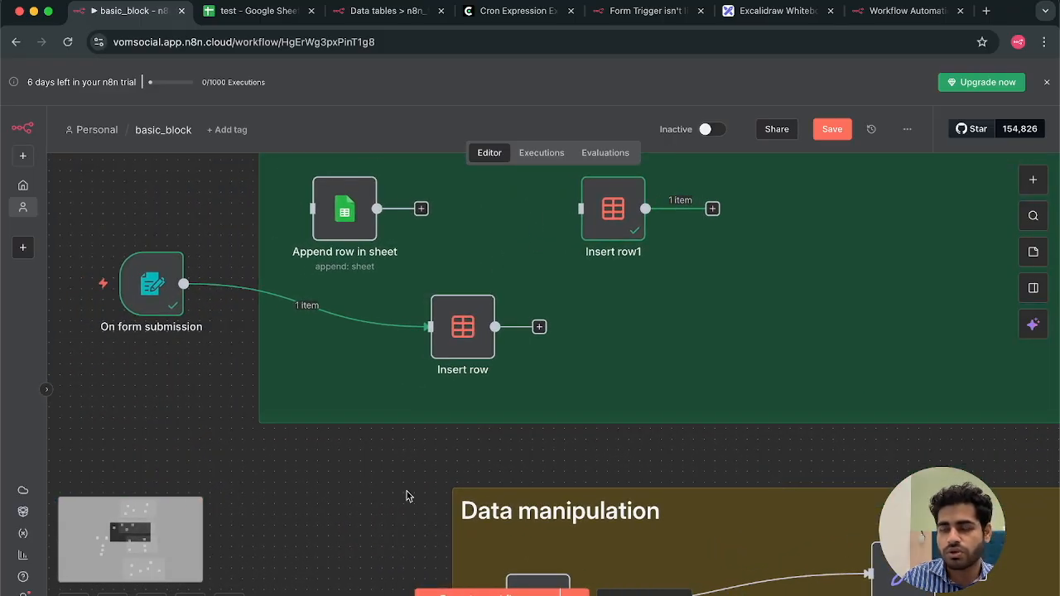
scroll(321, 506, down, 2)
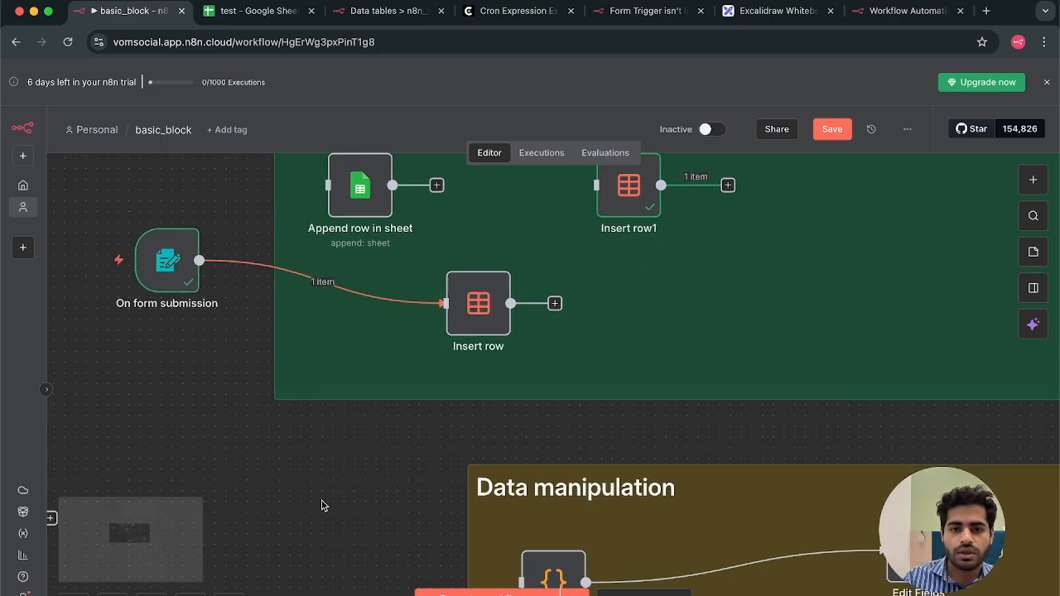
scroll(322, 505, down, 4)
scroll(323, 506, right, 4)
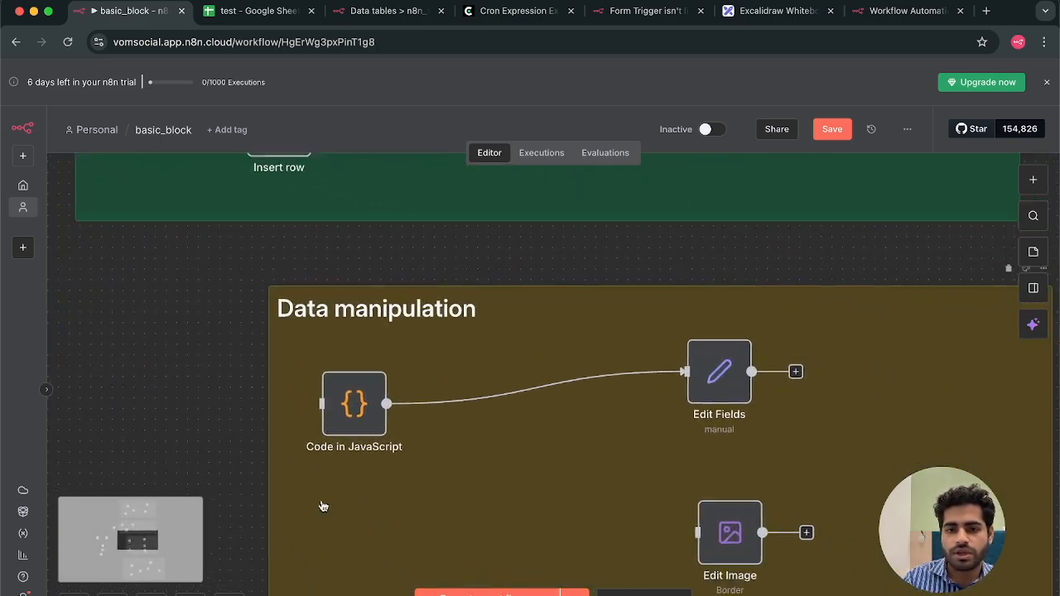
scroll(323, 506, down, 5)
scroll(323, 506, right, 3)
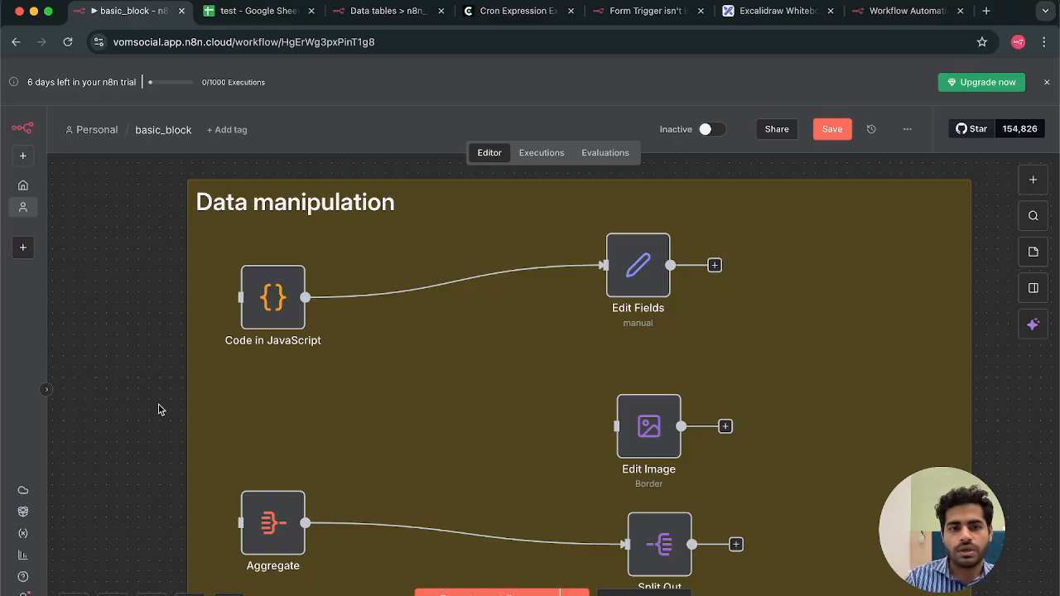
scroll(255, 415, left, 3)
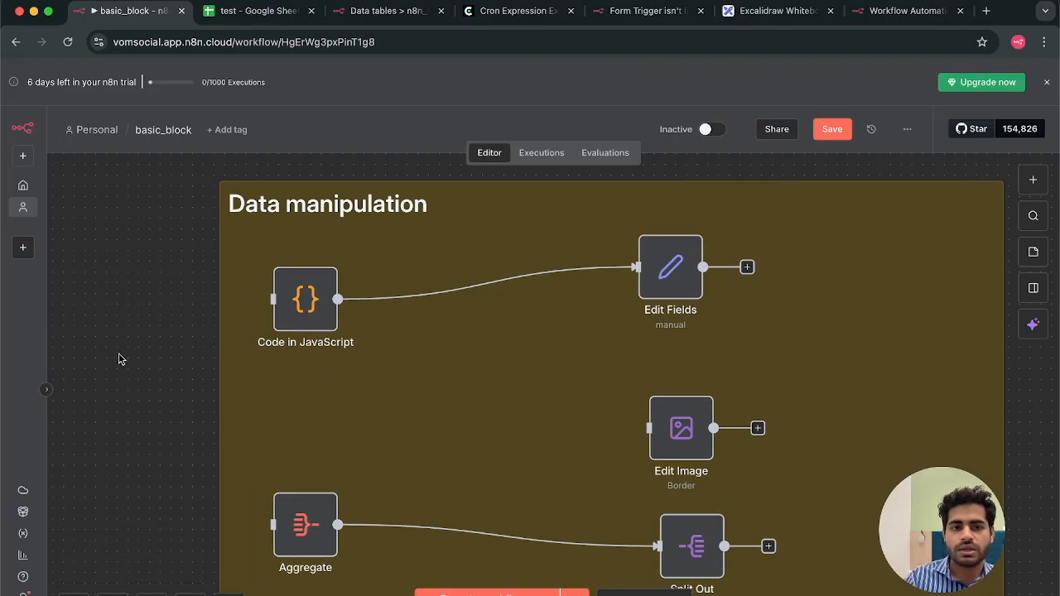
scroll(124, 358, left, 2)
mouse_move(313, 339)
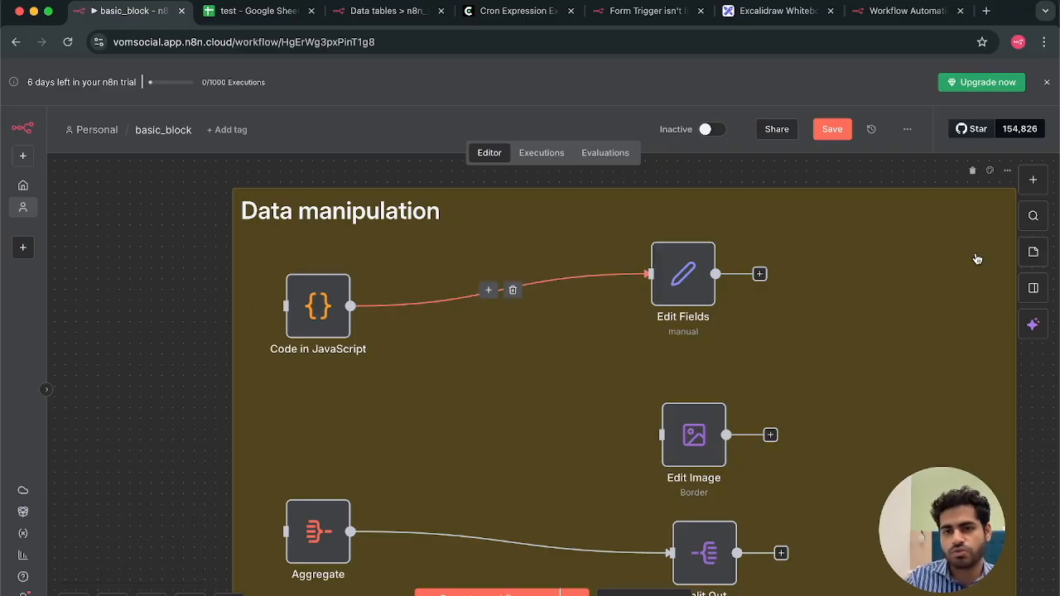
- Browse the Data transformation category of the node library from AI Transform to the Convert data nodes, and close it
click(1032, 181)
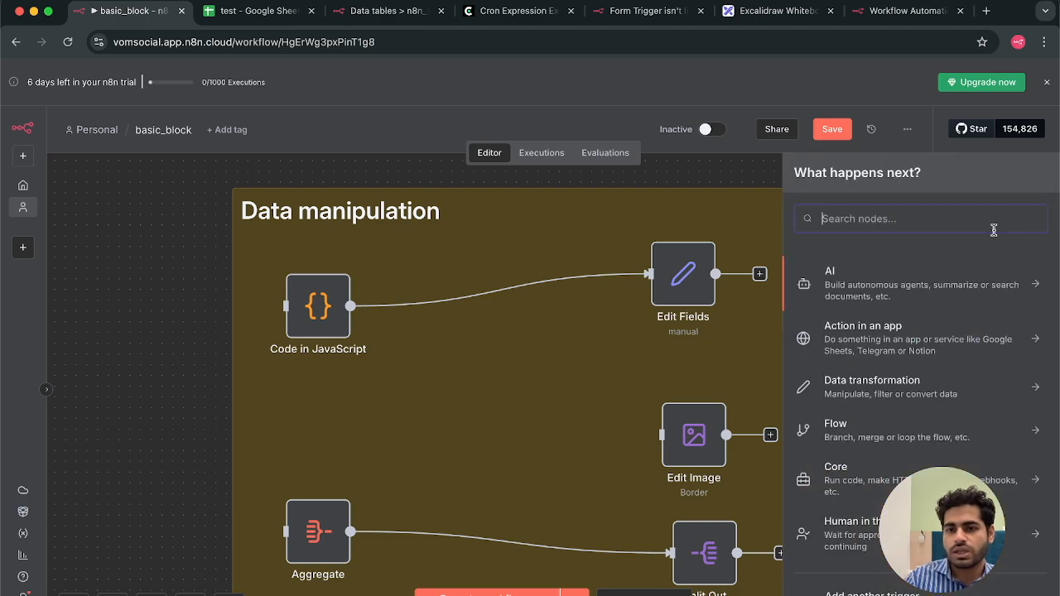
click(896, 398)
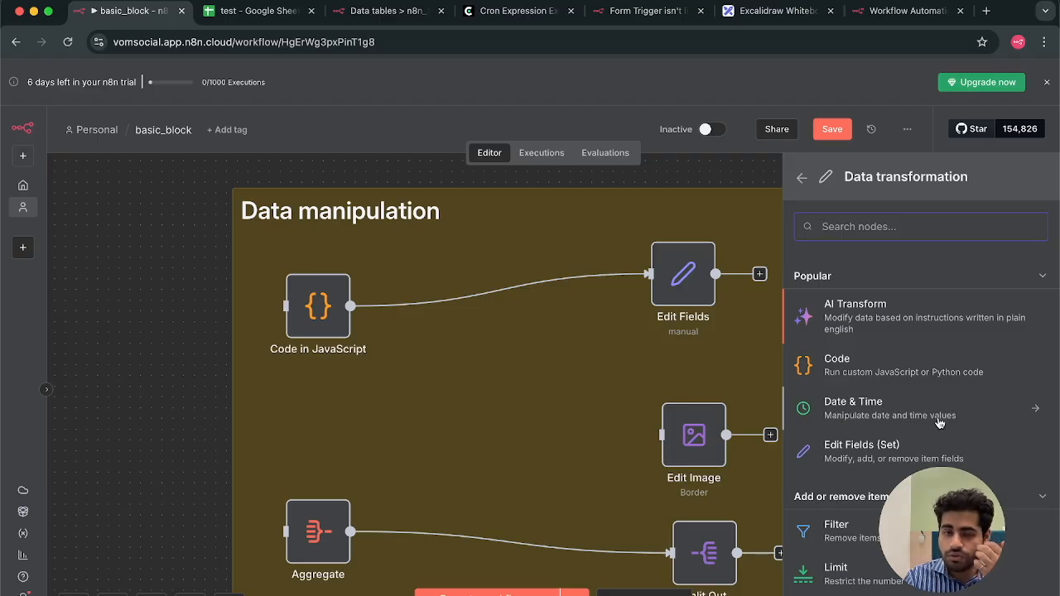
scroll(940, 423, down, 1)
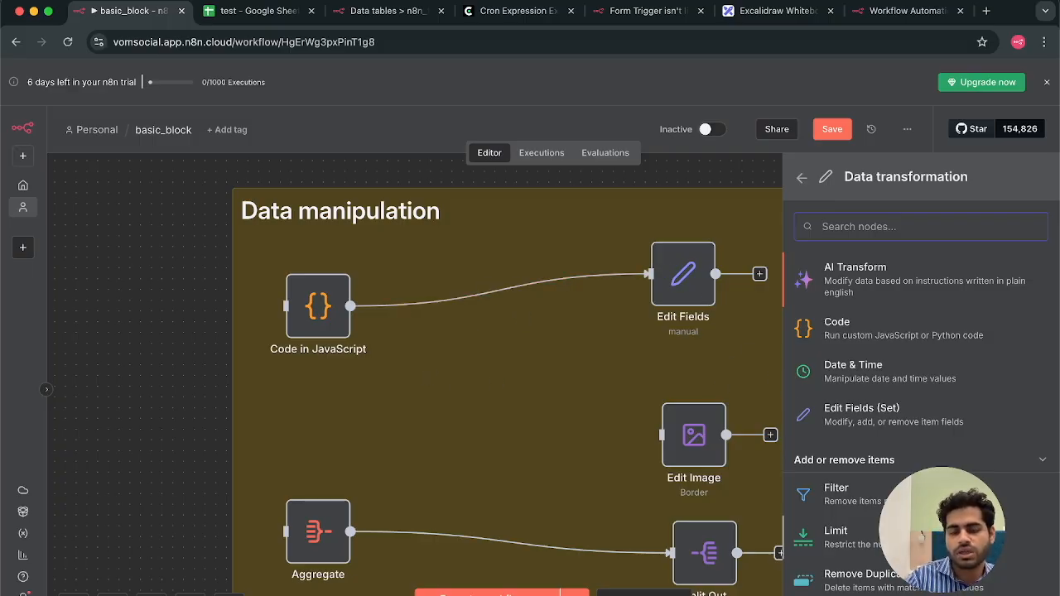
scroll(940, 372, down, 5)
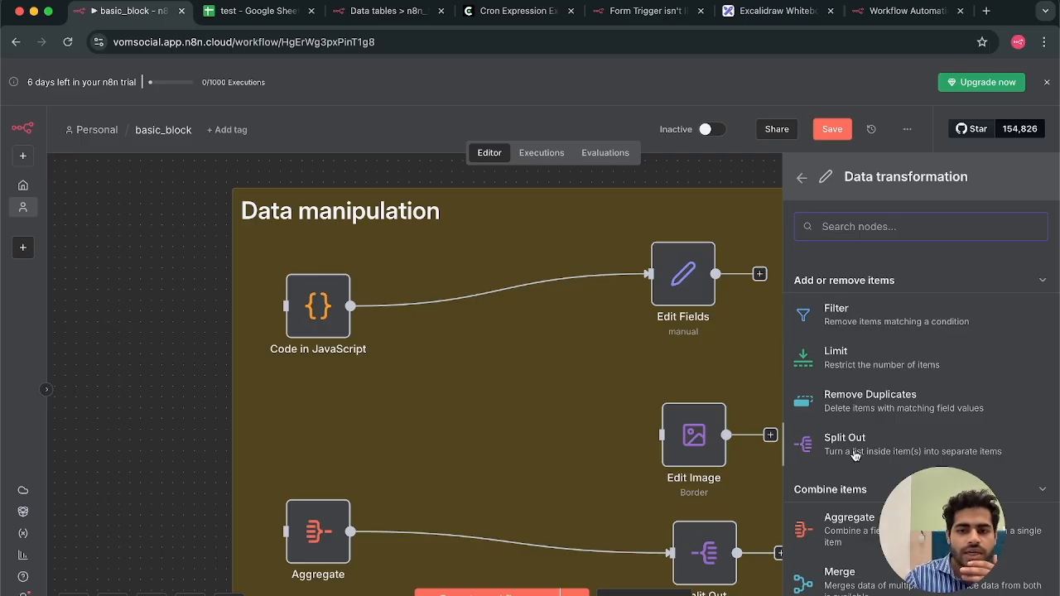
scroll(855, 514, down, 7)
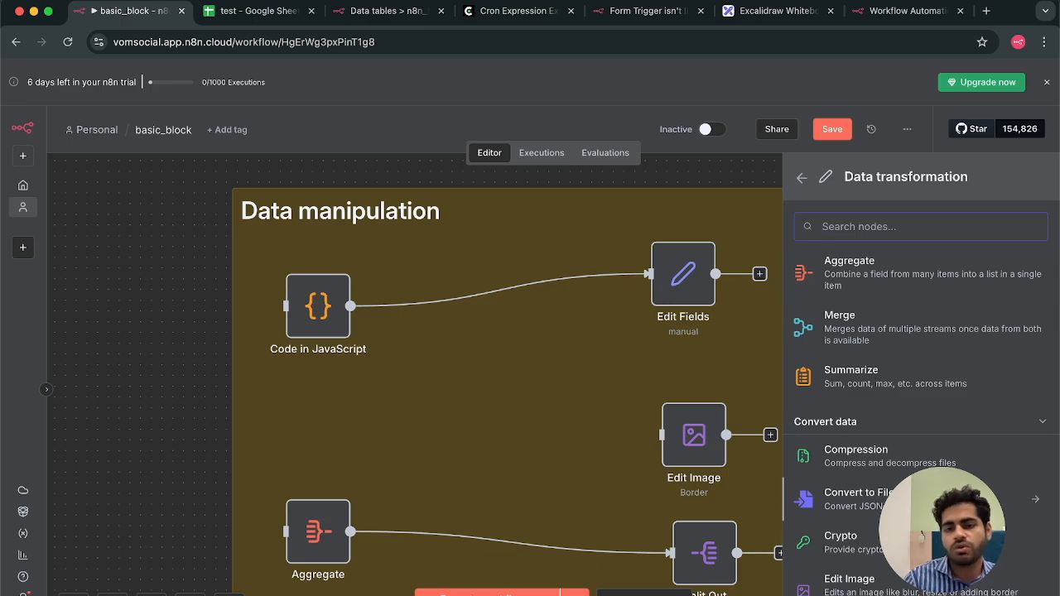
scroll(920, 414, down, 8)
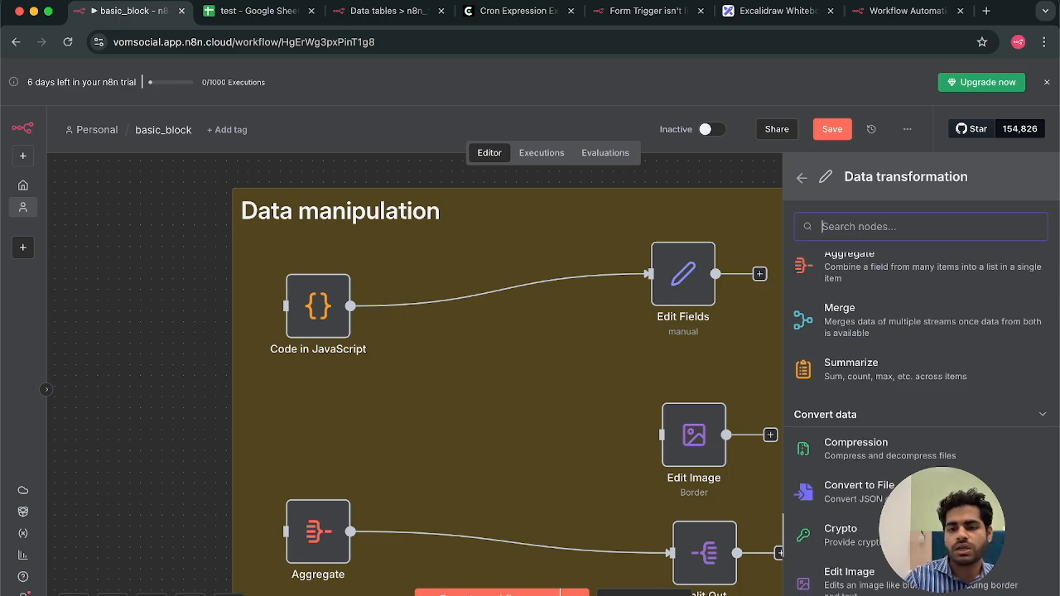
click(335, 422)
- Move On form submission1 and Append row in sheet1 beside the Data manipulation area, and connect the append node to Code in JavaScript
scroll(268, 406, left, 3)
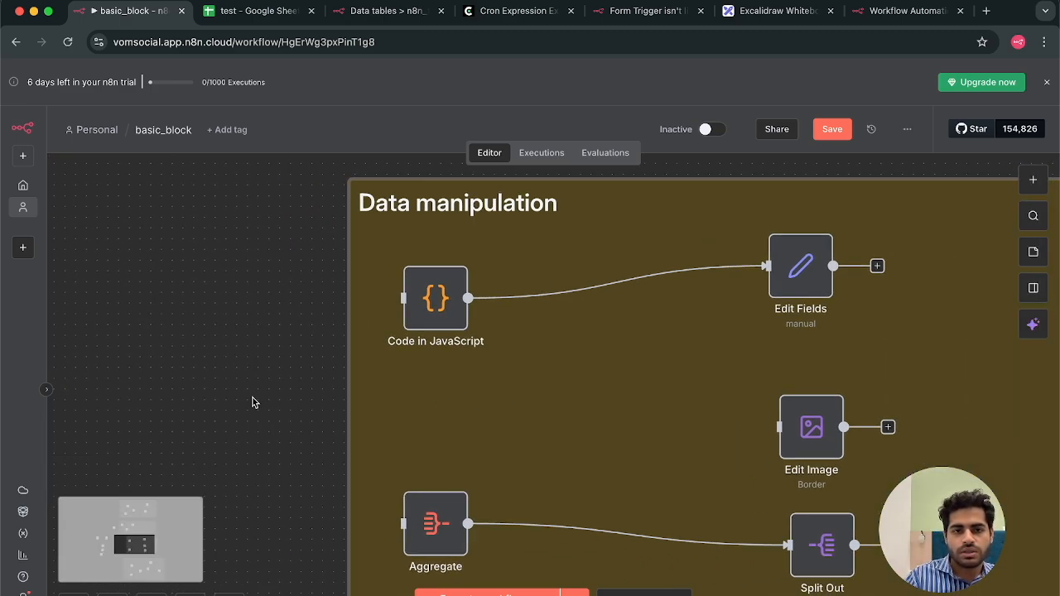
scroll(253, 403, left, 10)
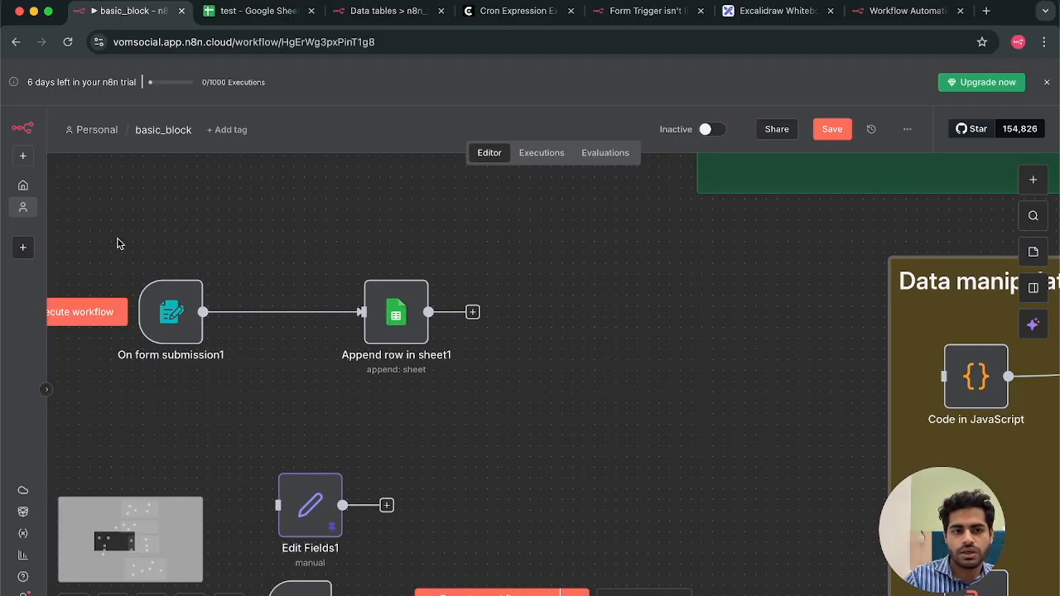
drag(115, 243, 514, 423)
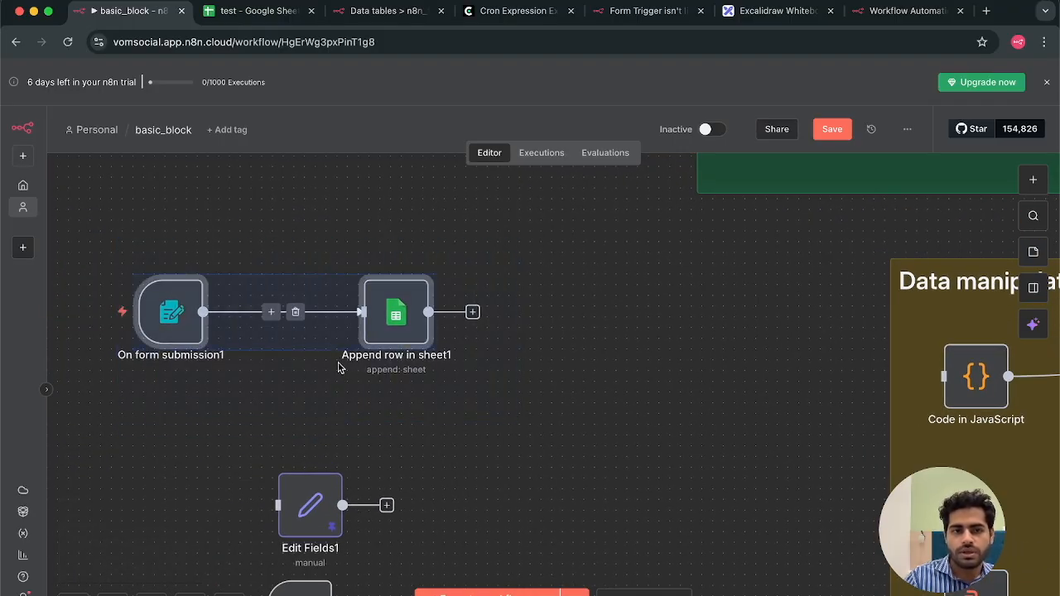
drag(299, 336, 667, 401)
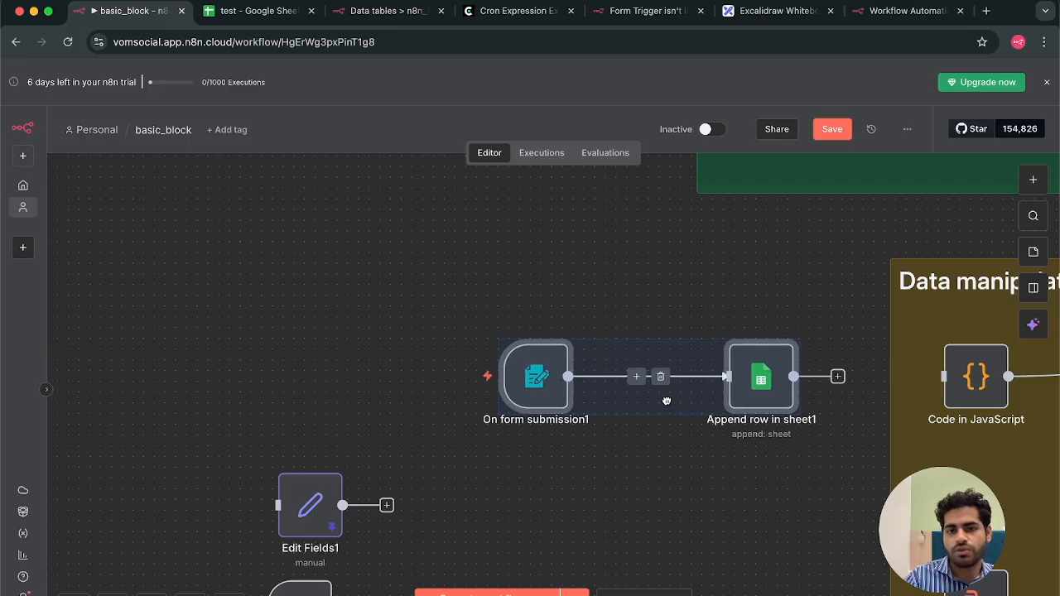
scroll(667, 401, right, 6)
drag(553, 376, 638, 384)
click(470, 488)
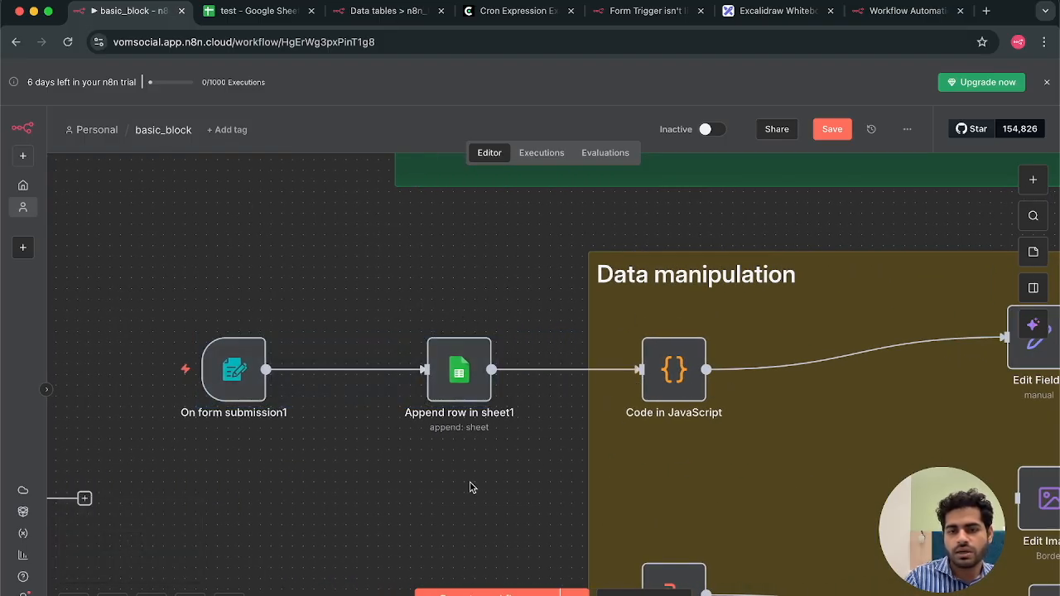
scroll(471, 488, right, 1)
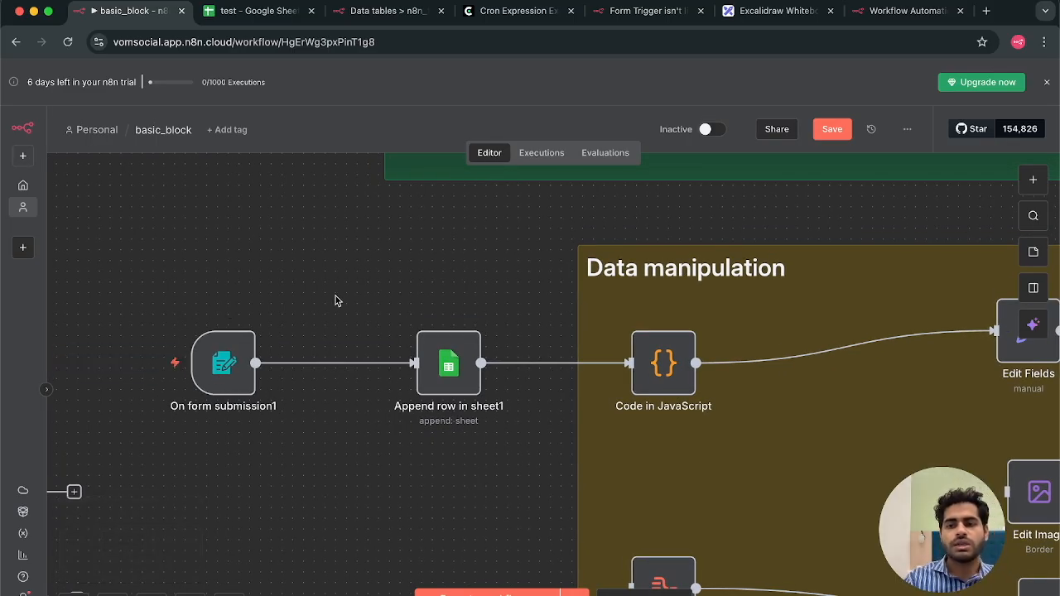
- Check the existing rows in the test spreadsheet, and execute the workflow from On form submission1 to open its test form
click(255, 12)
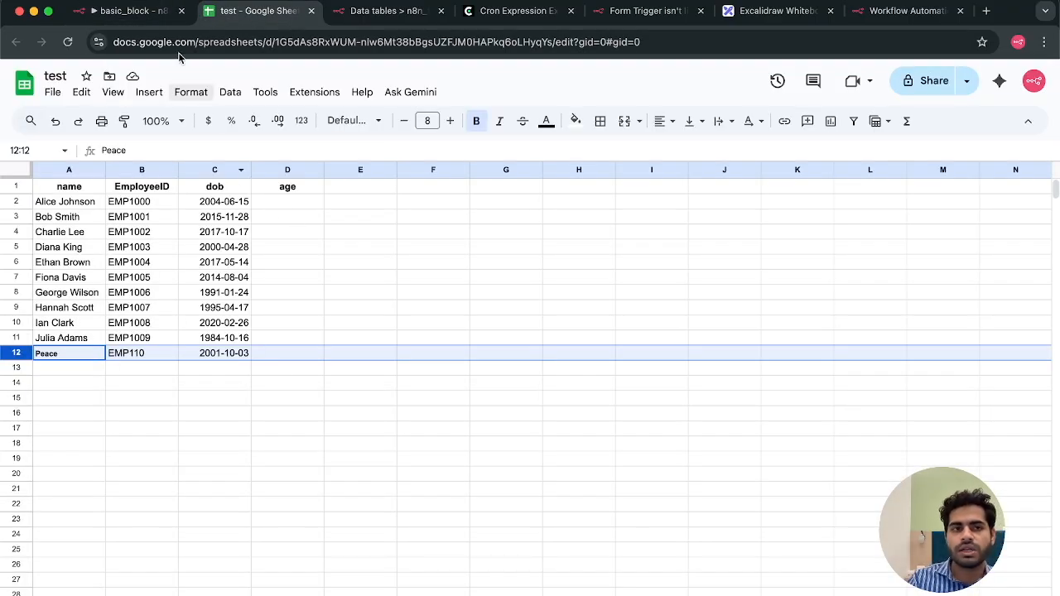
click(152, 14)
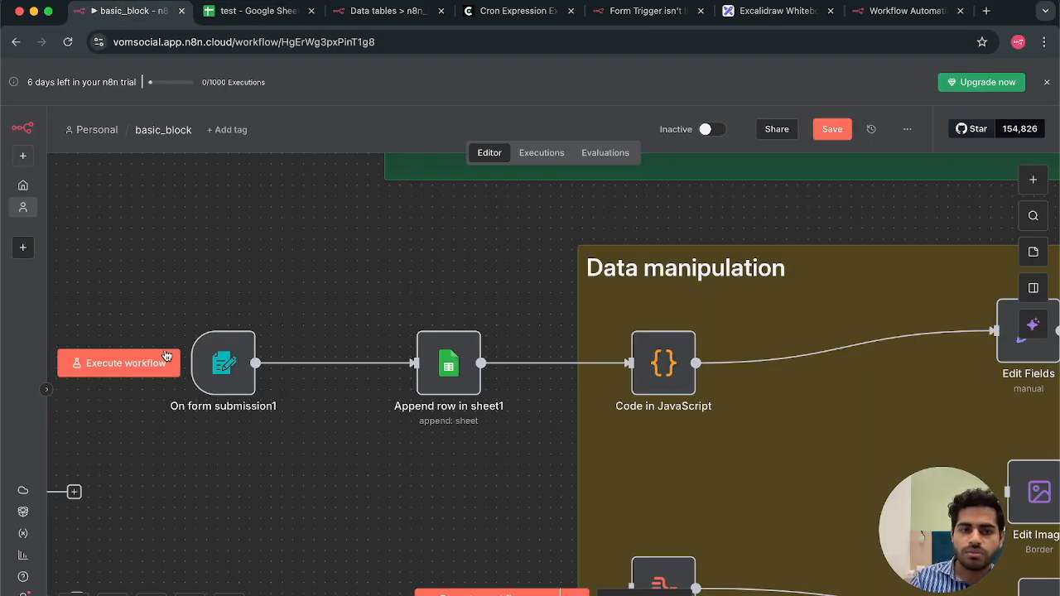
click(141, 365)
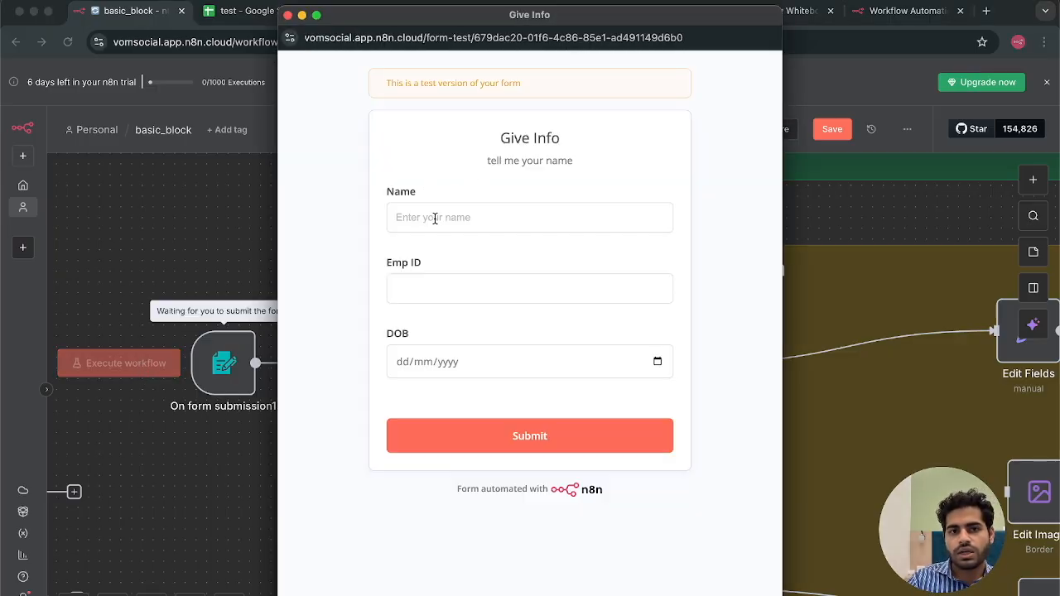
- Enter the person's name and the employee ID in the Give Info test form
click(428, 219)
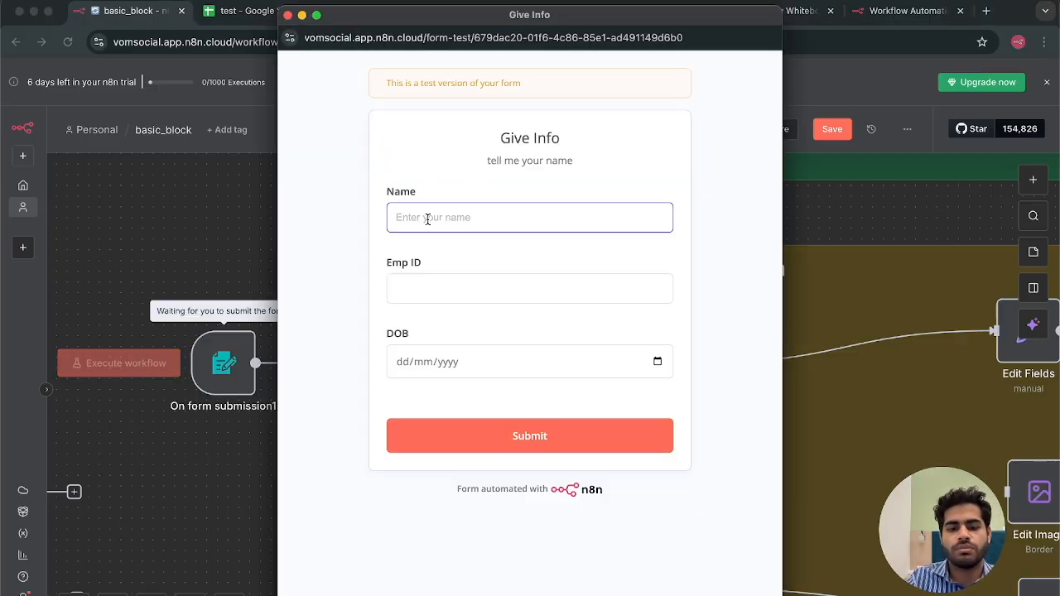
text(Raju)
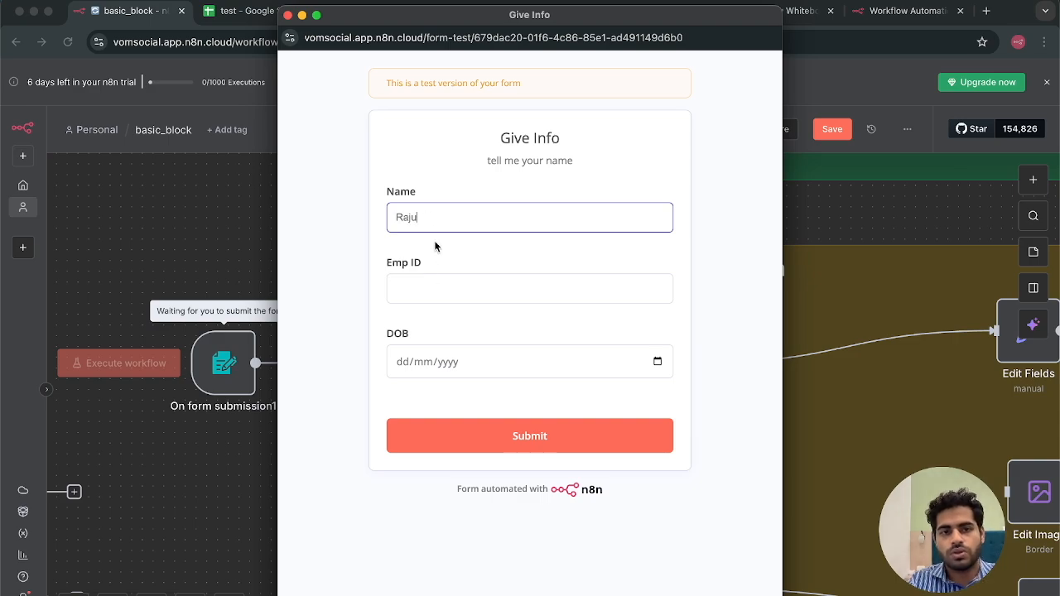
click(428, 290)
text(E22222)
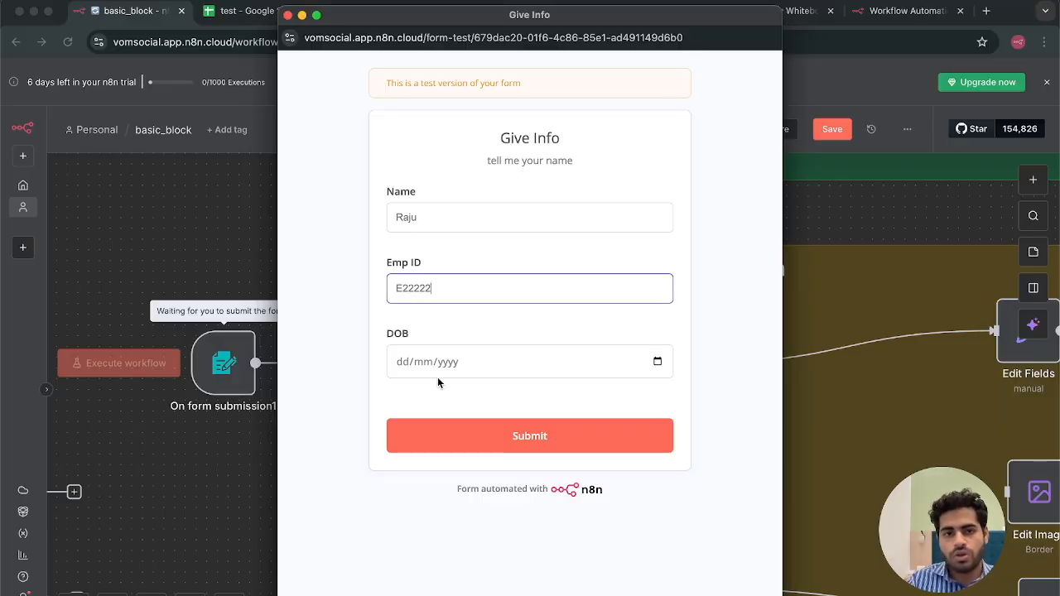
- Pick a date of birth for the DOB field and submit the Give Info form
click(657, 362)
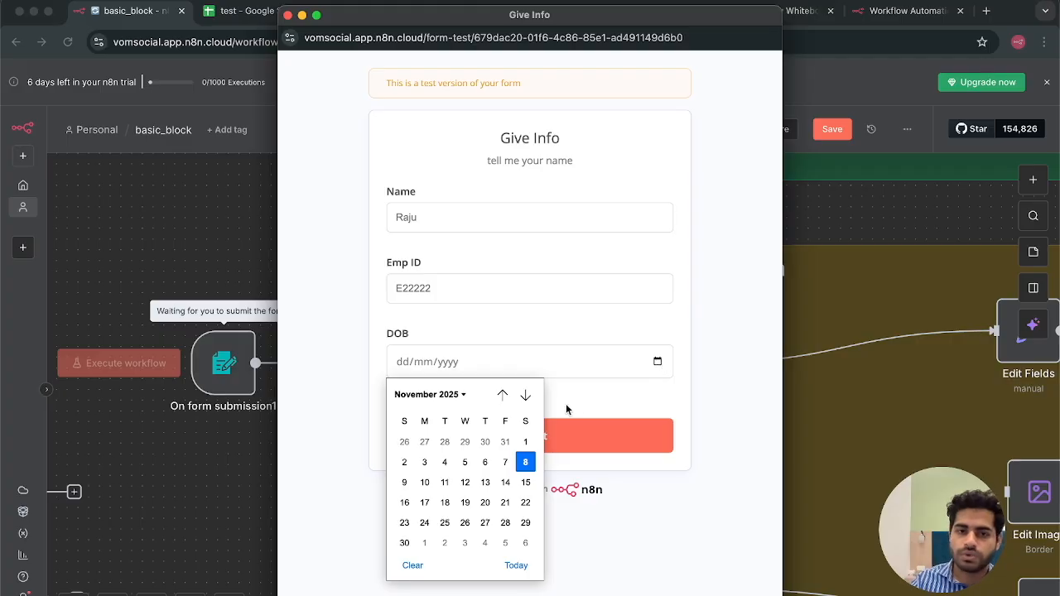
click(454, 399)
scroll(453, 467, up, 10)
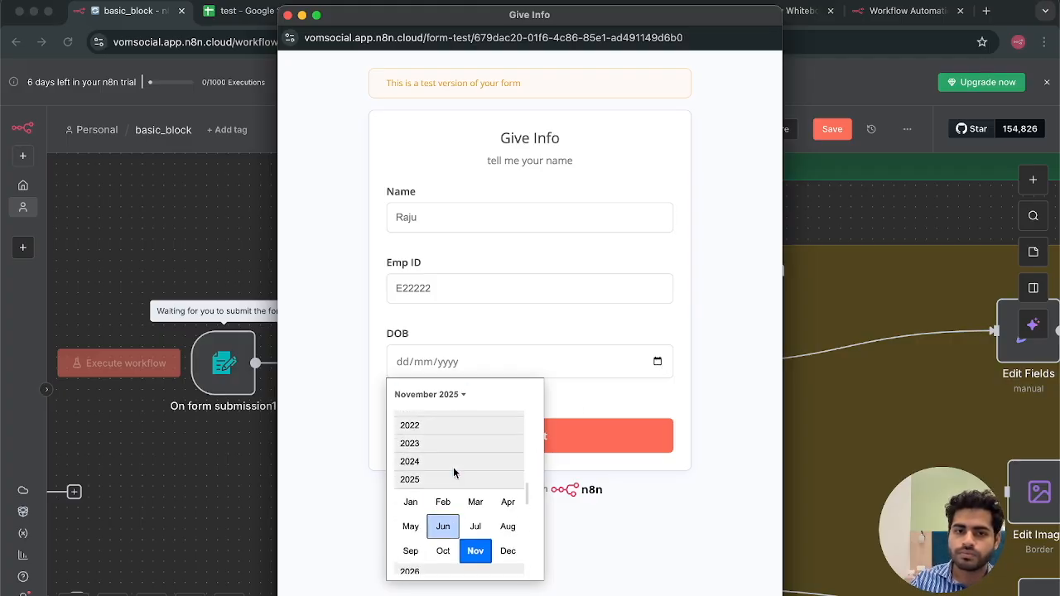
click(427, 460)
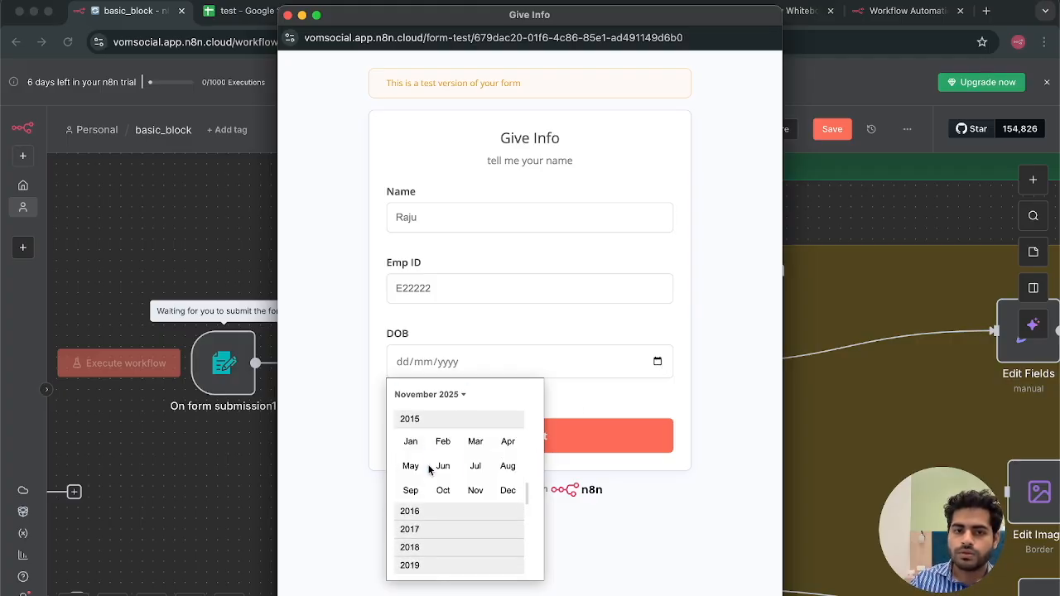
click(444, 466)
click(456, 465)
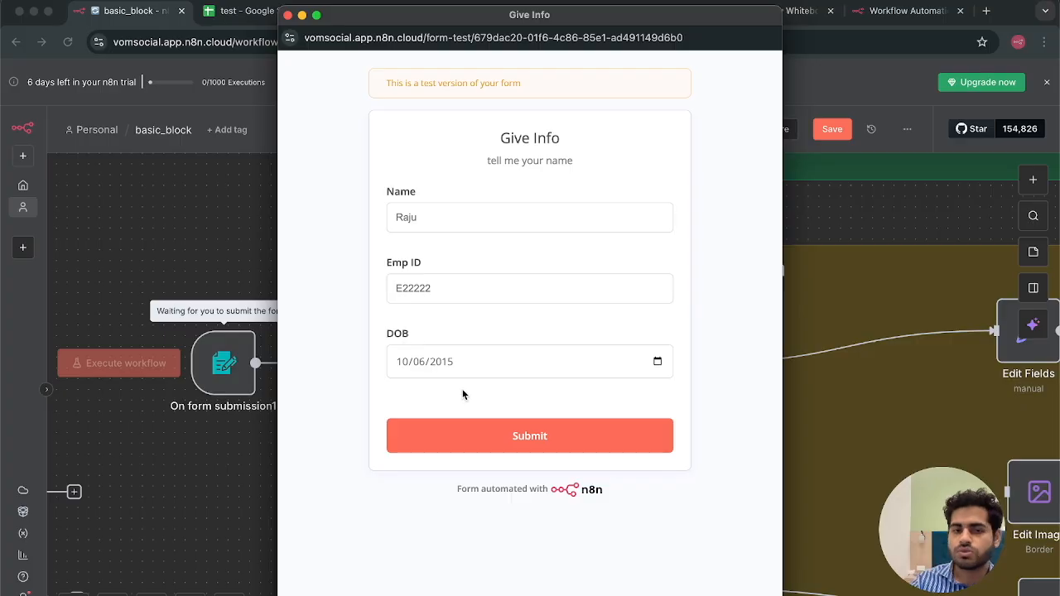
click(500, 437)
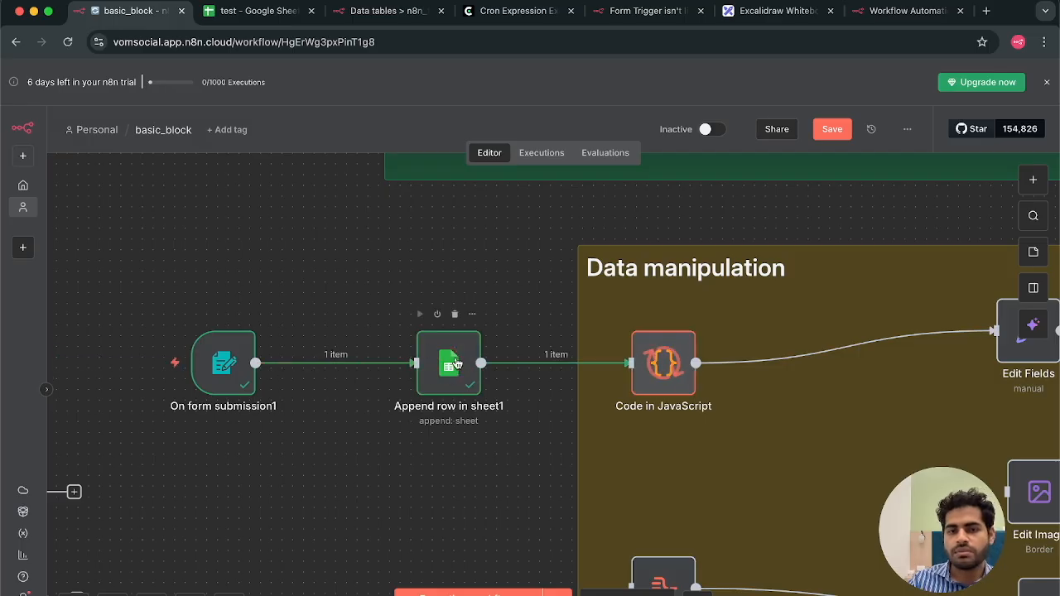
- Inspect the input and output of Code in JavaScript, and the name, EmployeeID, dob and age mappings in the Edit Fields node
double_click(669, 366)
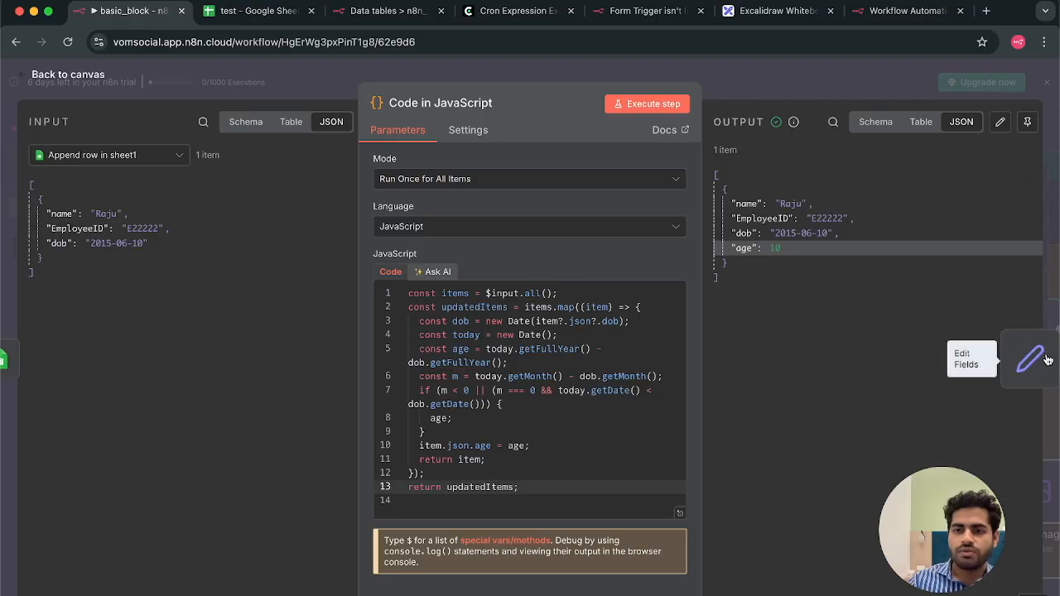
click(1032, 358)
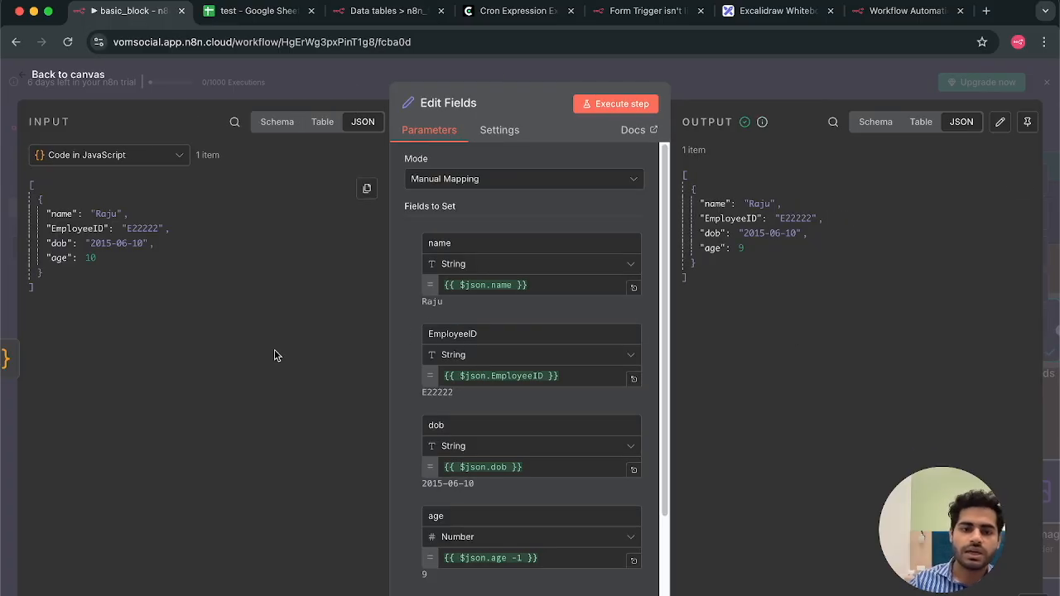
scroll(530, 331, down, 4)
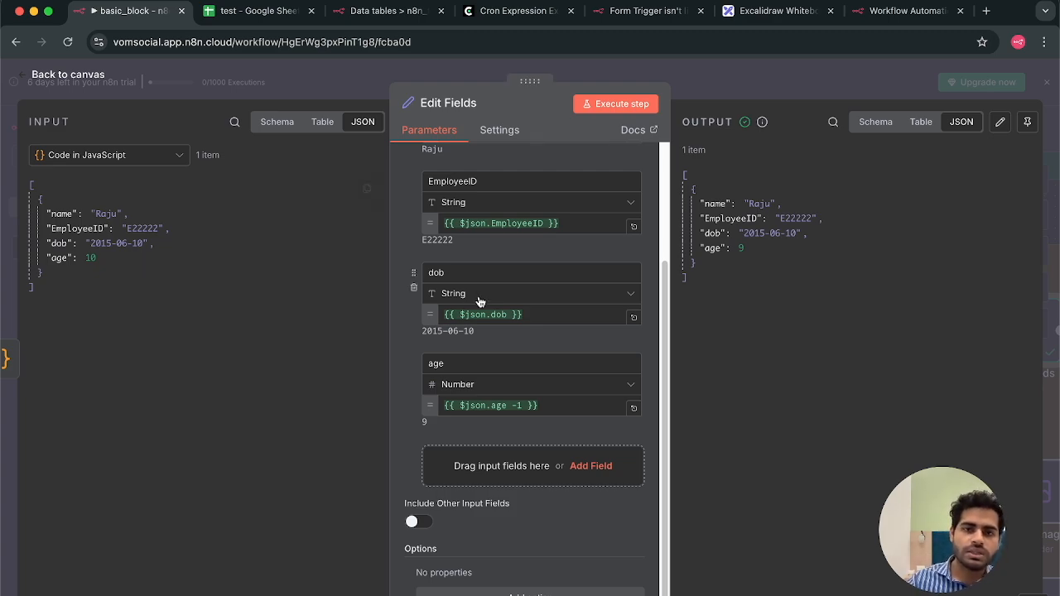
scroll(497, 290, up, 3)
scroll(539, 208, down, 4)
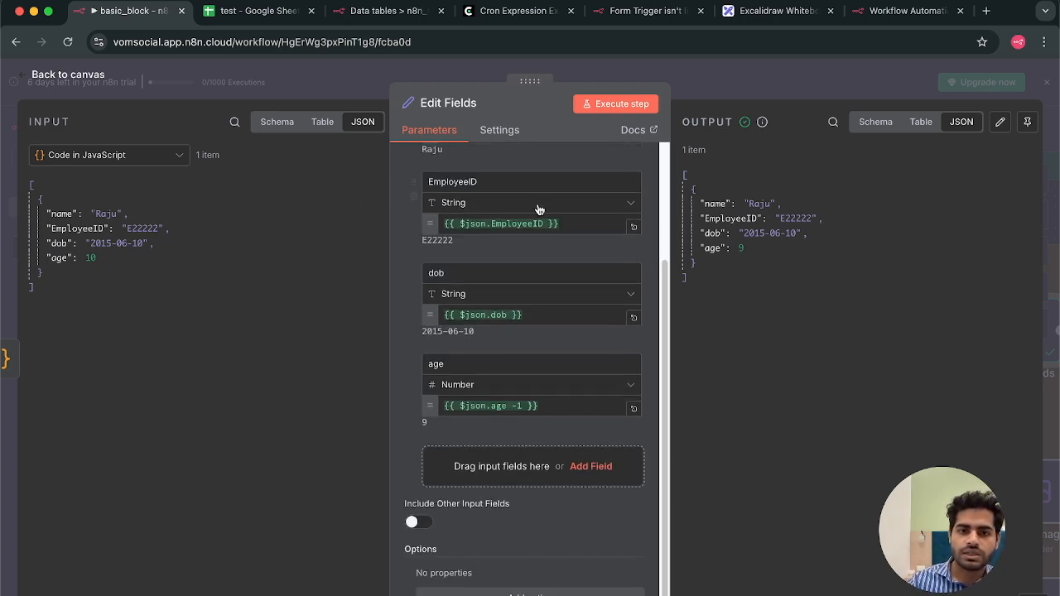
- Map the incoming name value to an additional string field in the Edit Fields node
drag(62, 214, 484, 472)
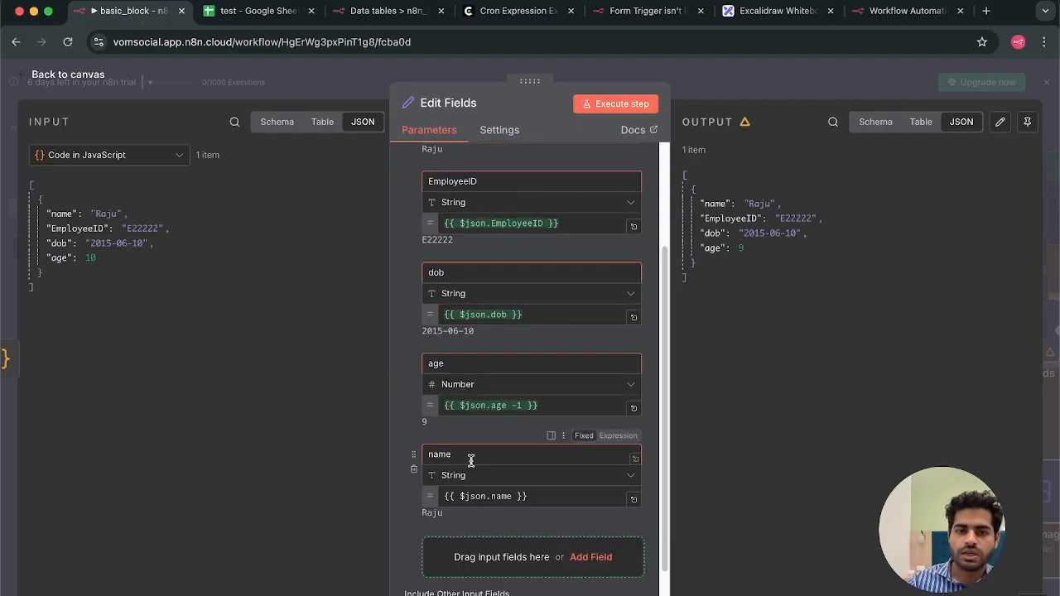
scroll(448, 364, down, 2)
scroll(463, 323, up, 5)
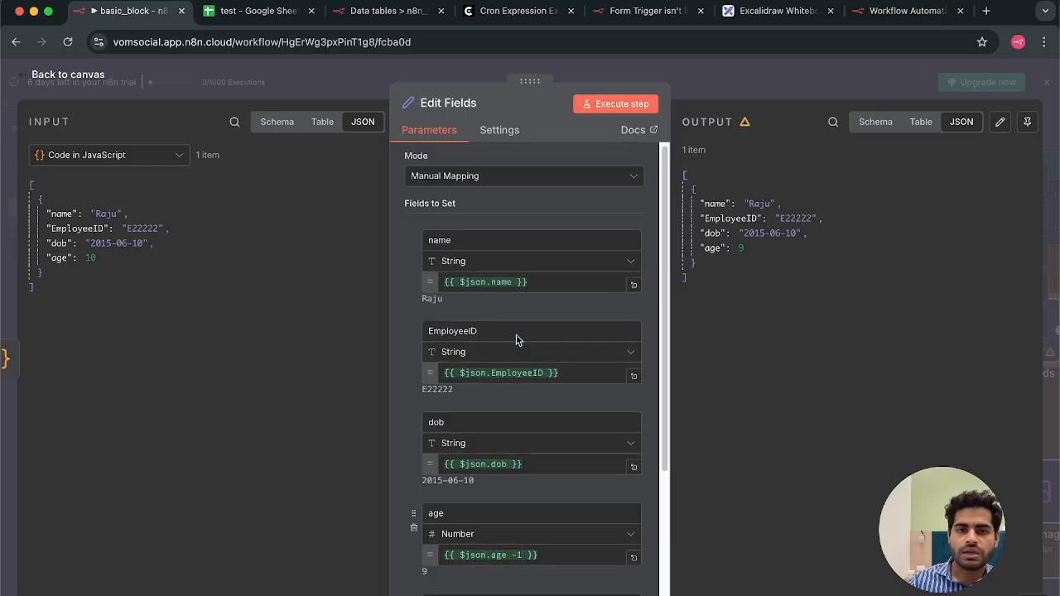
scroll(462, 397, down, 5)
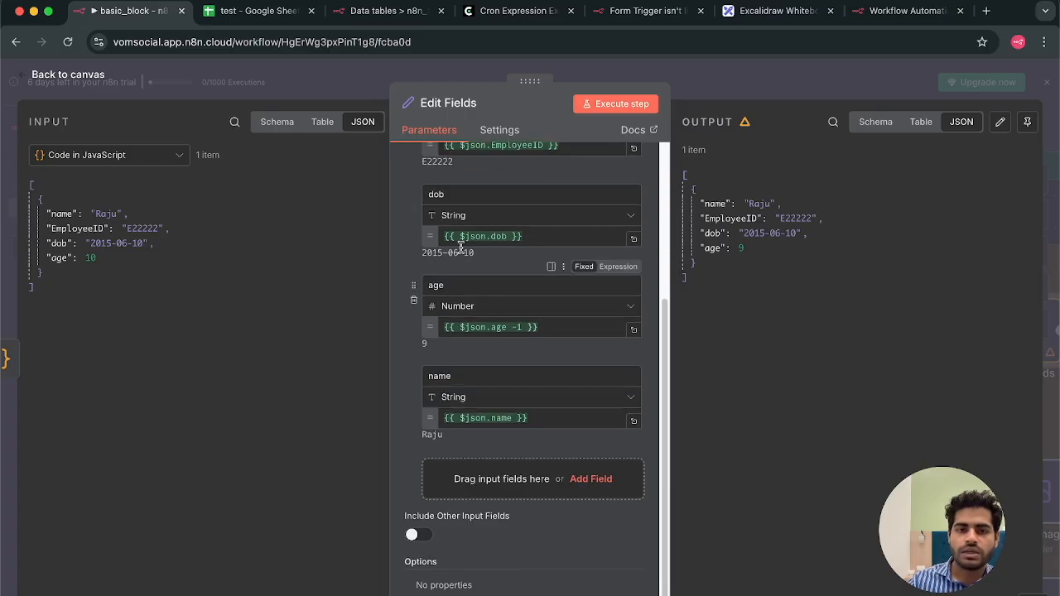
- Examine the age field's expression {{ $json.age -1 }} in Edit Fields, and return to the canvas
double_click(514, 327)
click(562, 329)
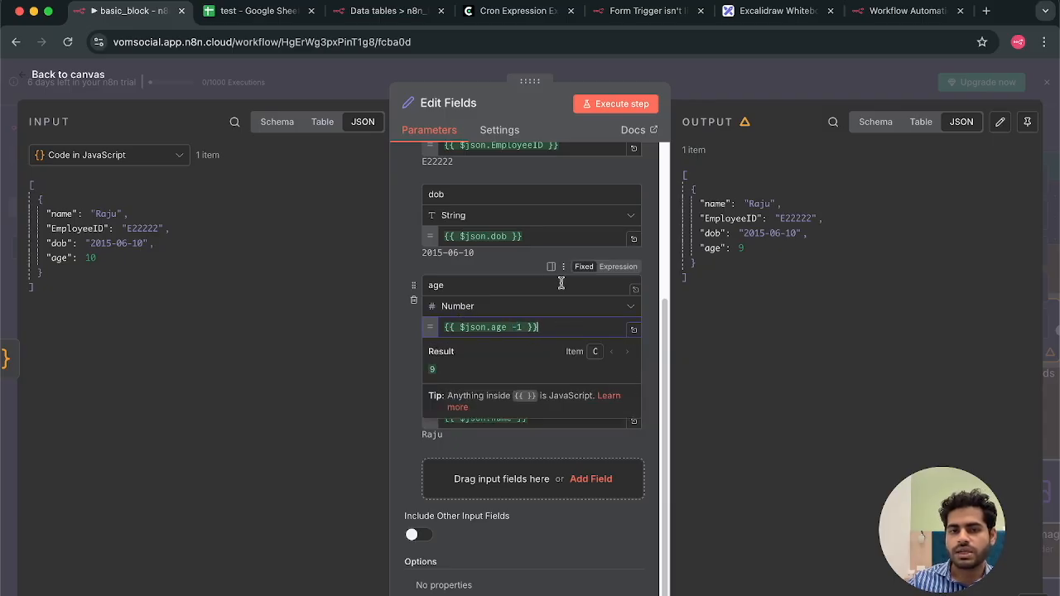
click(515, 296)
scroll(488, 369, down, 1)
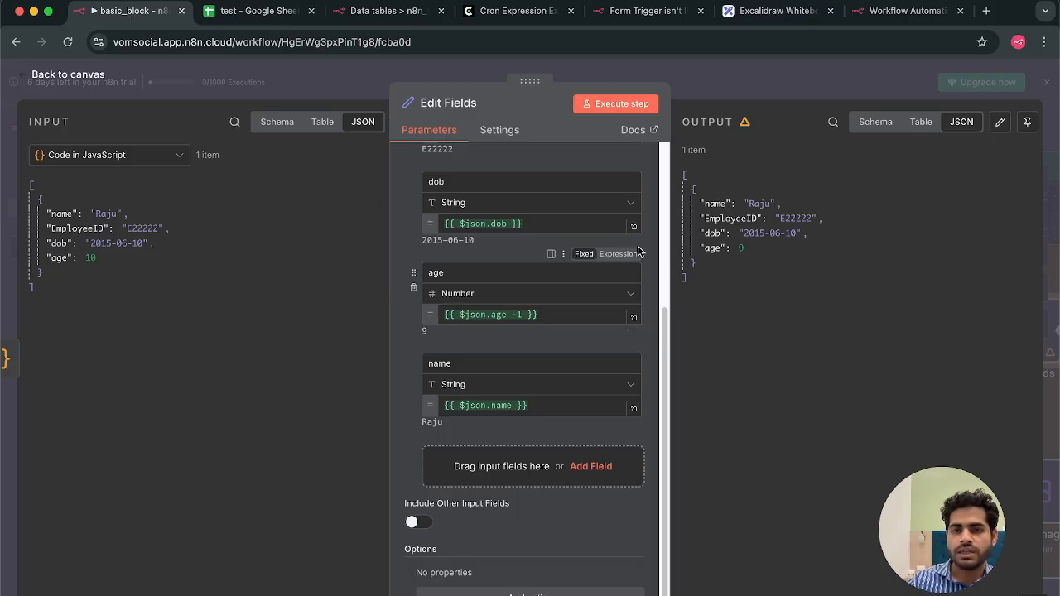
click(710, 94)
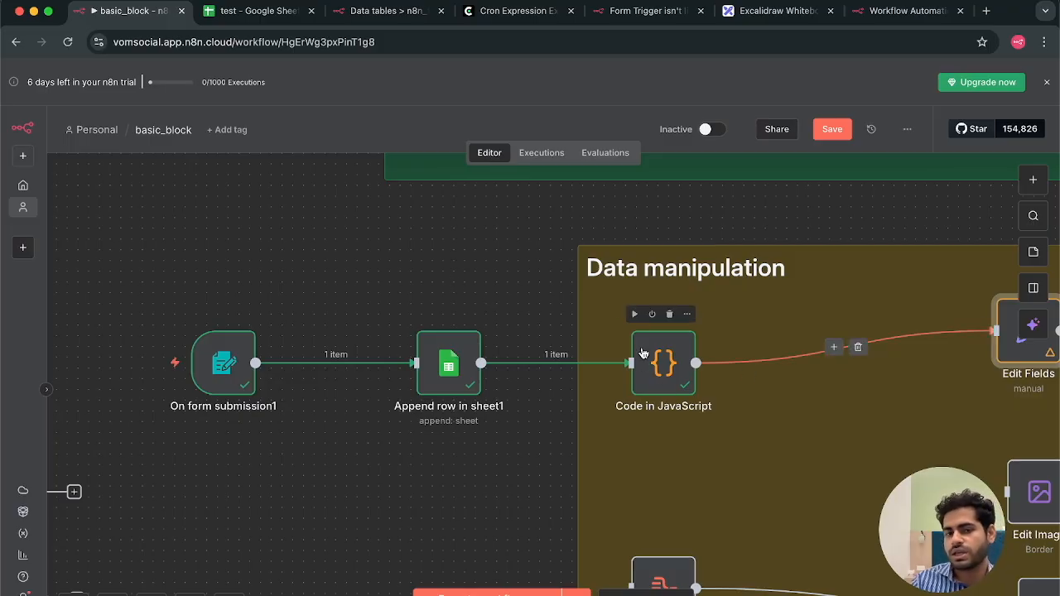
- Check the language choices of the Code in JavaScript node without changing them, and close the node
click(665, 365)
double_click(665, 366)
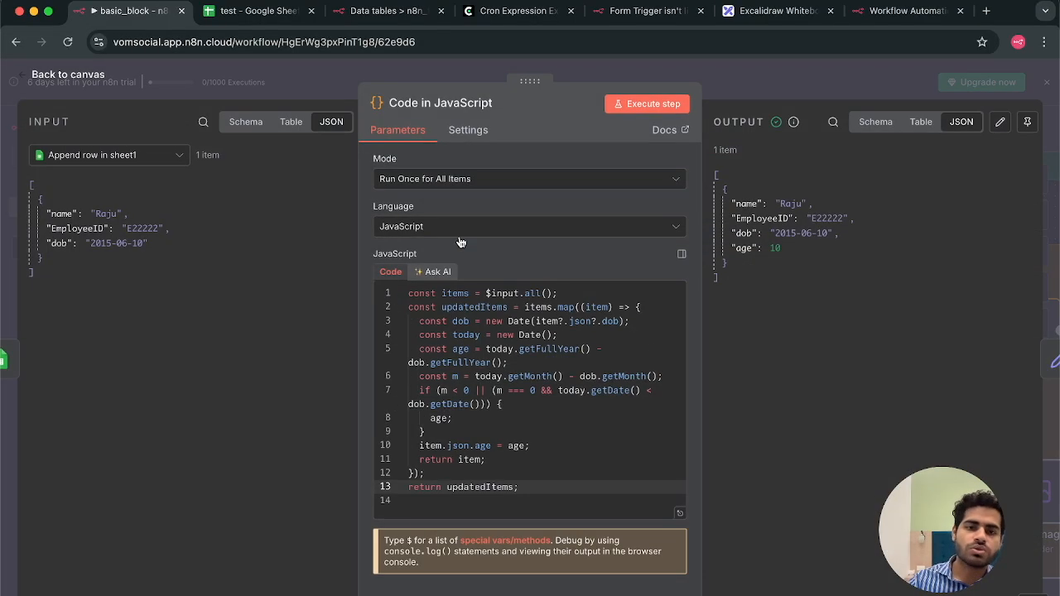
click(484, 227)
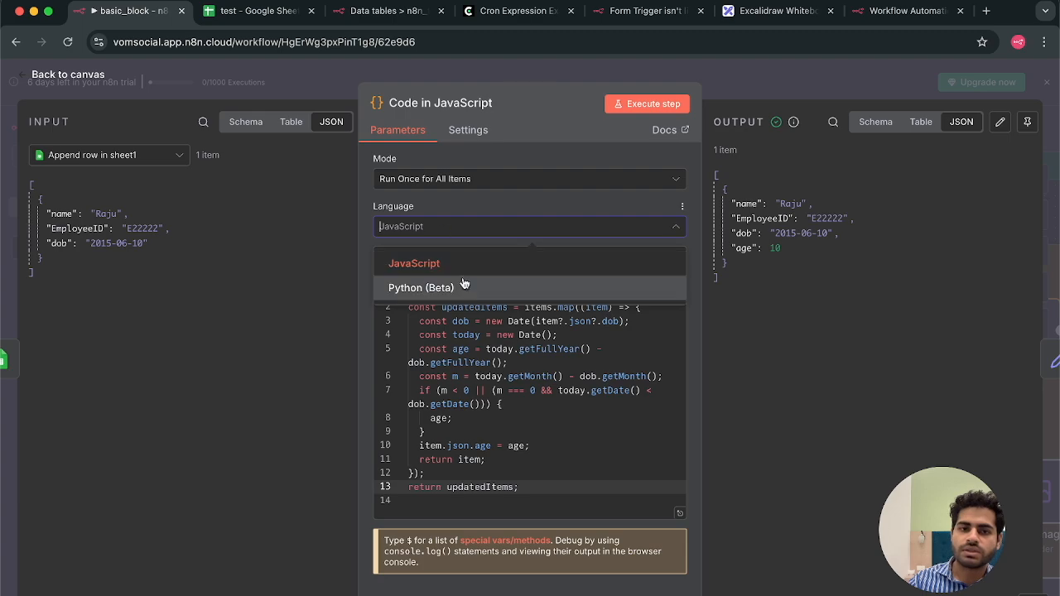
click(618, 77)
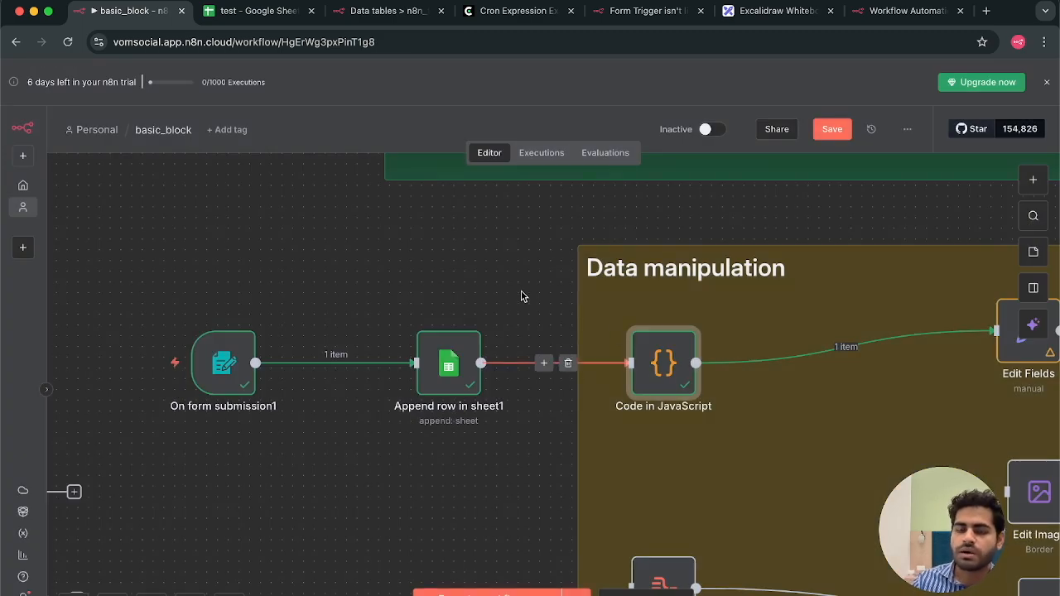
- Move the Webhook1 node to the free space below On form submission1 and Append row in sheet1
scroll(522, 295, right, 3)
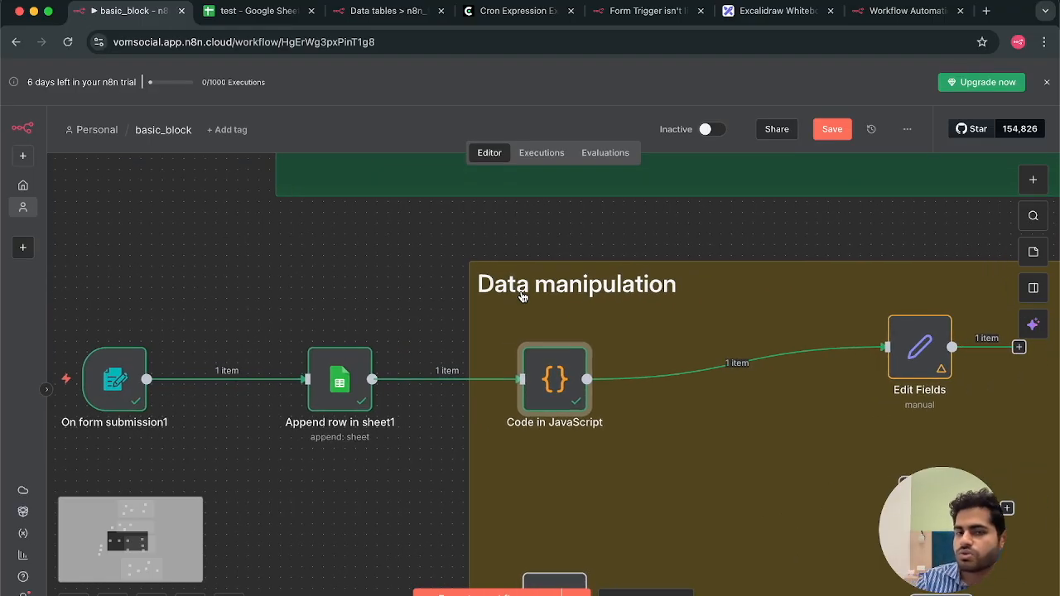
scroll(381, 489, left, 5)
scroll(381, 489, down, 2)
scroll(380, 493, left, 3)
scroll(380, 493, right, 5)
scroll(380, 493, down, 1)
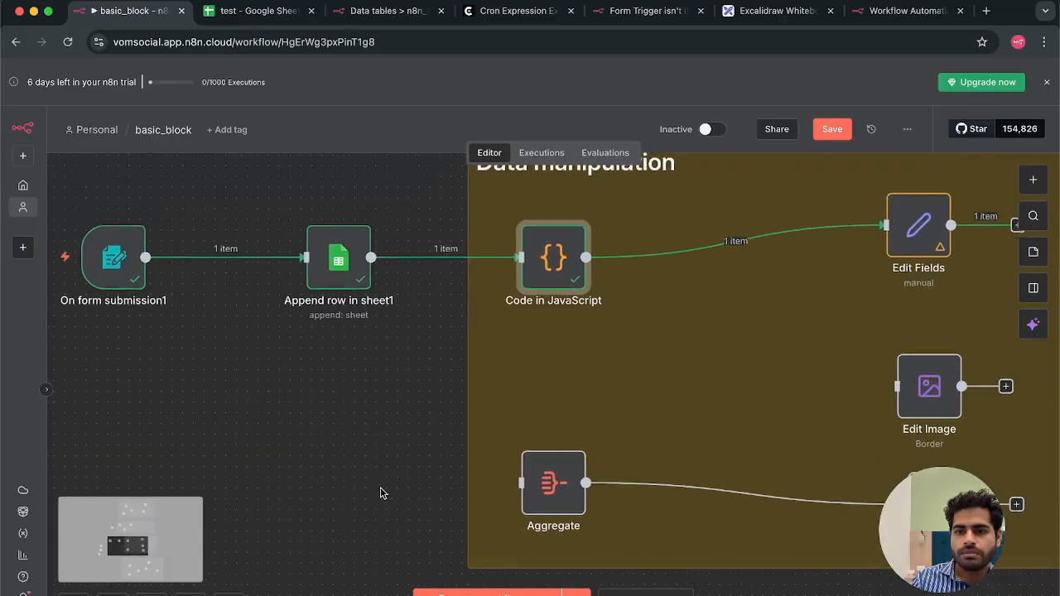
scroll(380, 492, right, 1)
scroll(380, 493, left, 4)
scroll(380, 493, down, 1)
scroll(381, 492, right, 2)
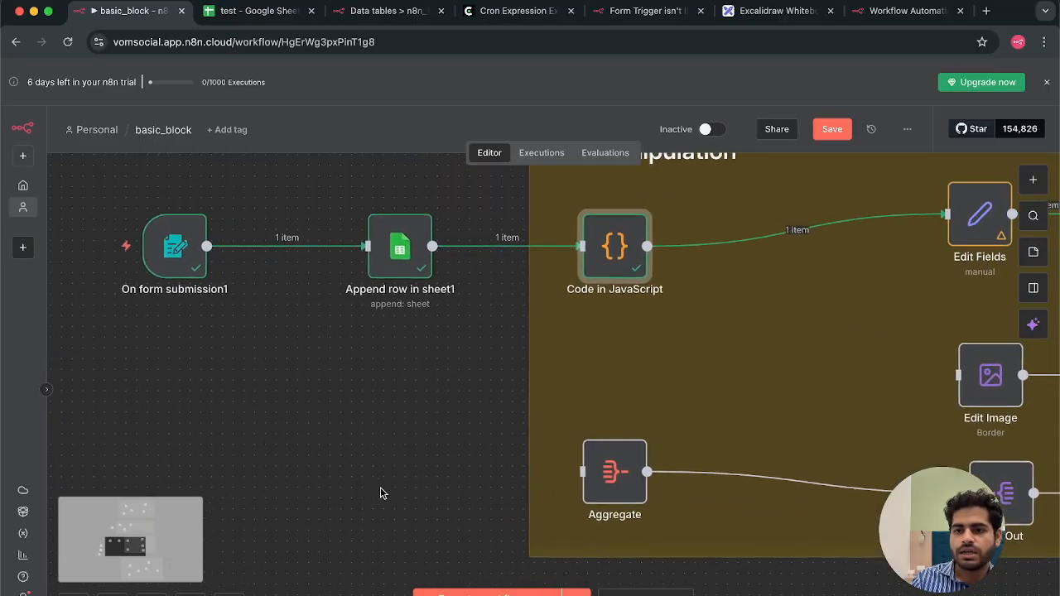
scroll(381, 492, right, 2)
scroll(380, 493, up, 1)
scroll(380, 493, left, 9)
scroll(381, 493, down, 3)
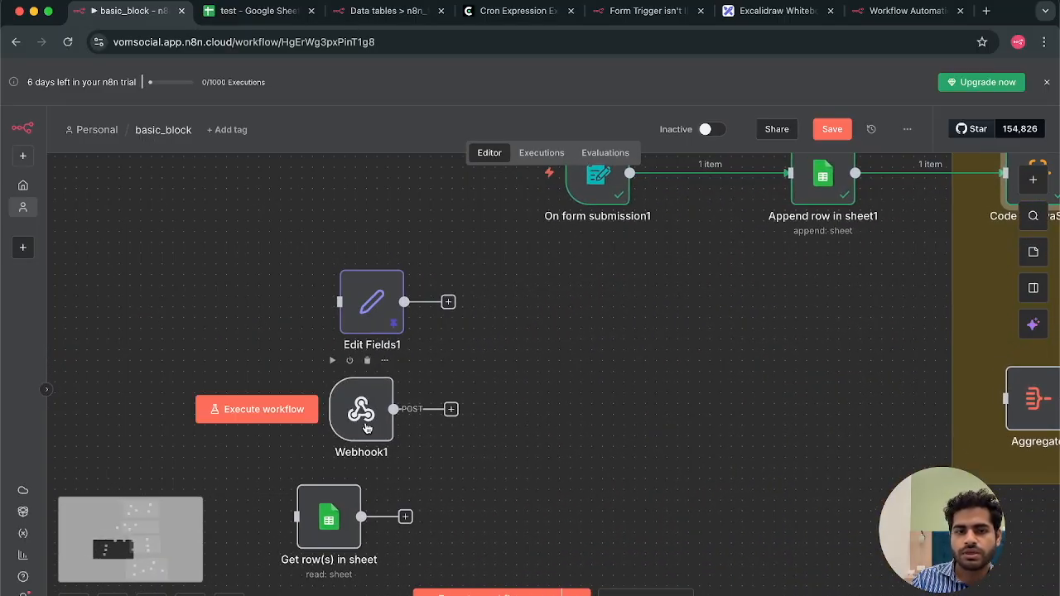
drag(367, 427, 709, 343)
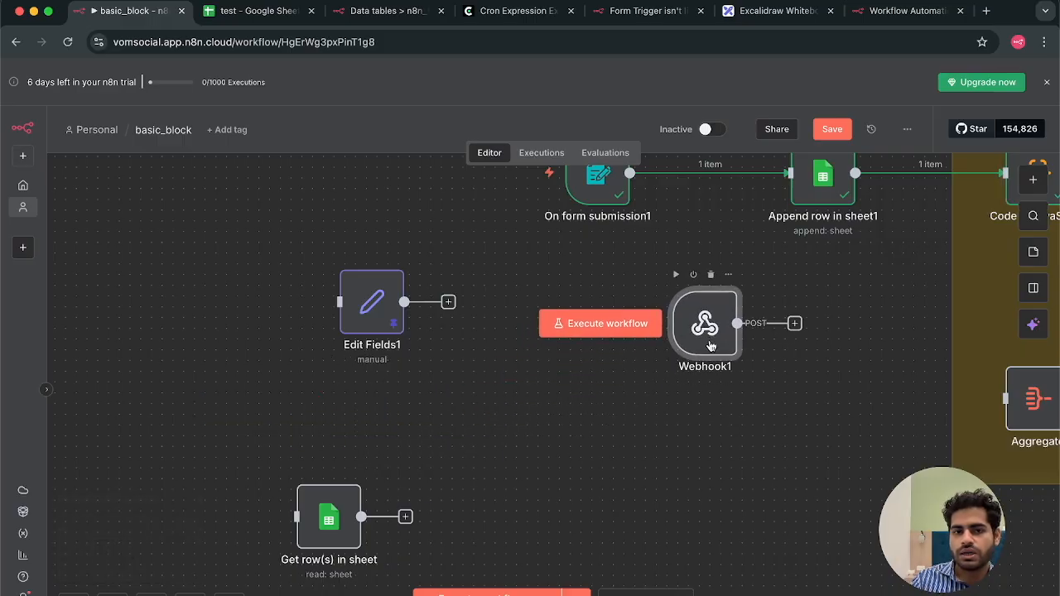
- Connect the Webhook1 output to the Edit Image node and move Edit Image closer to Webhook1, just above Aggregate
scroll(710, 345, right, 3)
scroll(710, 344, right, 10)
scroll(710, 344, up, 1)
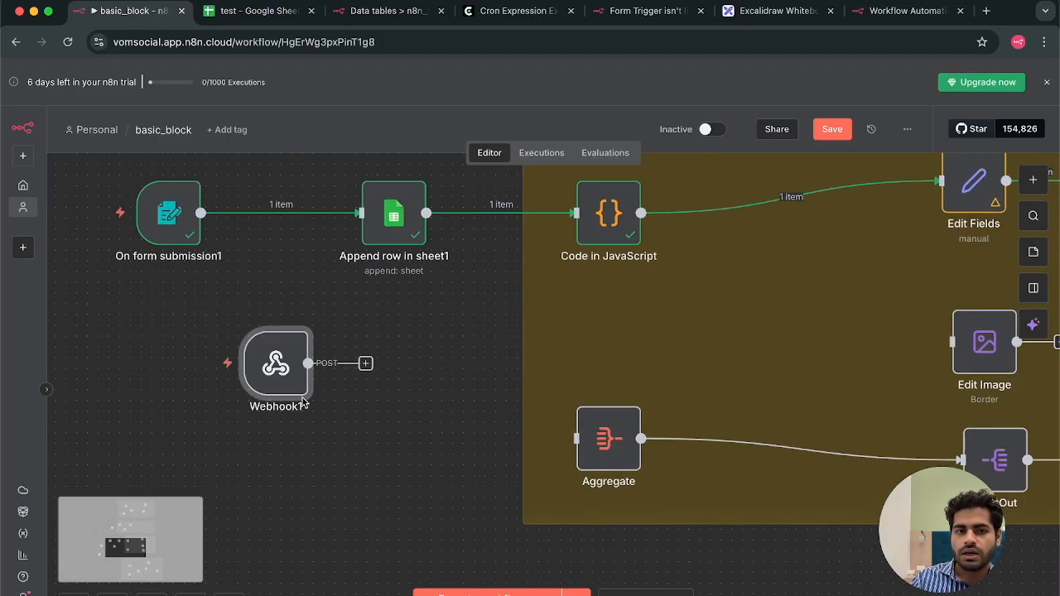
drag(366, 364, 951, 342)
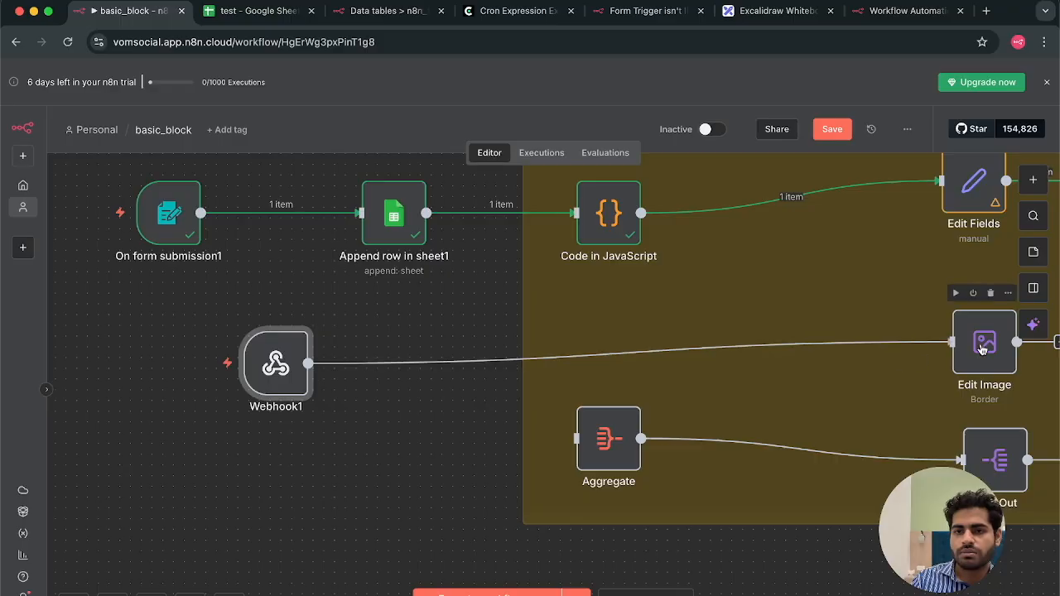
scroll(758, 403, right, 3)
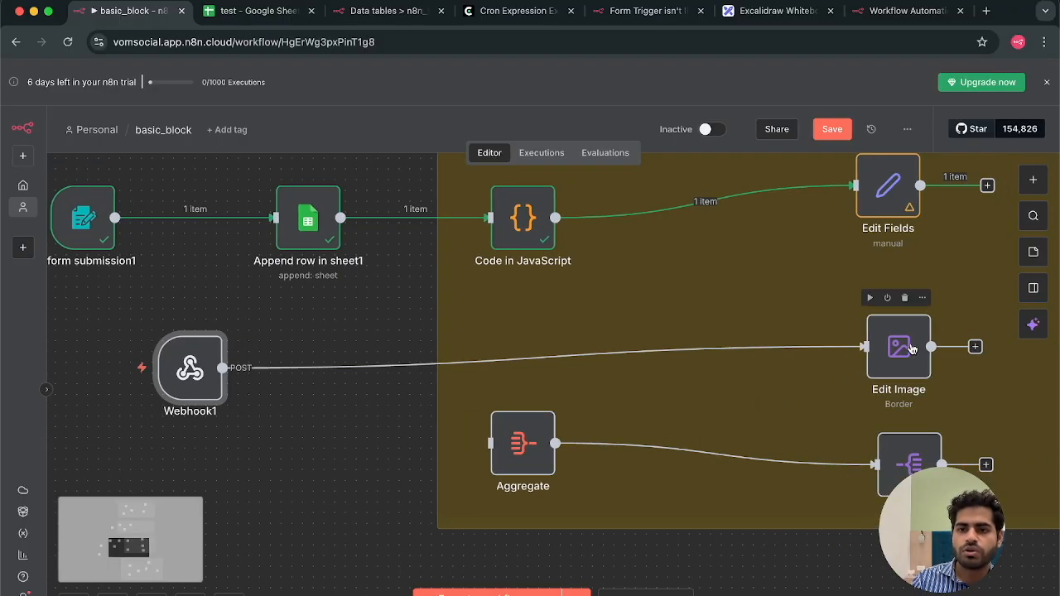
drag(907, 351, 612, 353)
- Open the parameters of the Webhook1 node connected to Edit Image
scroll(617, 348, up, 5)
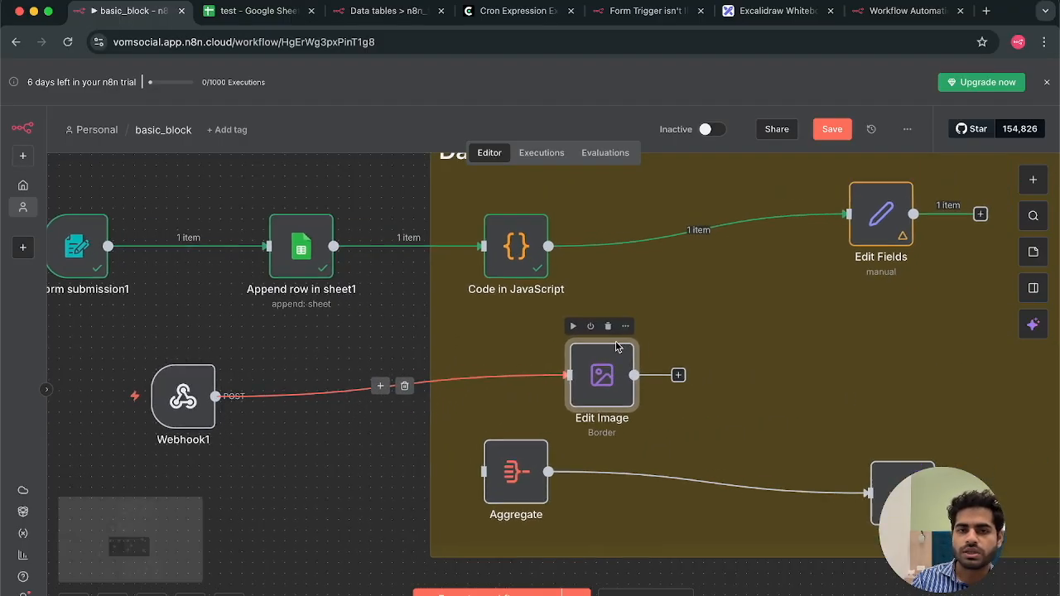
scroll(617, 348, up, 10)
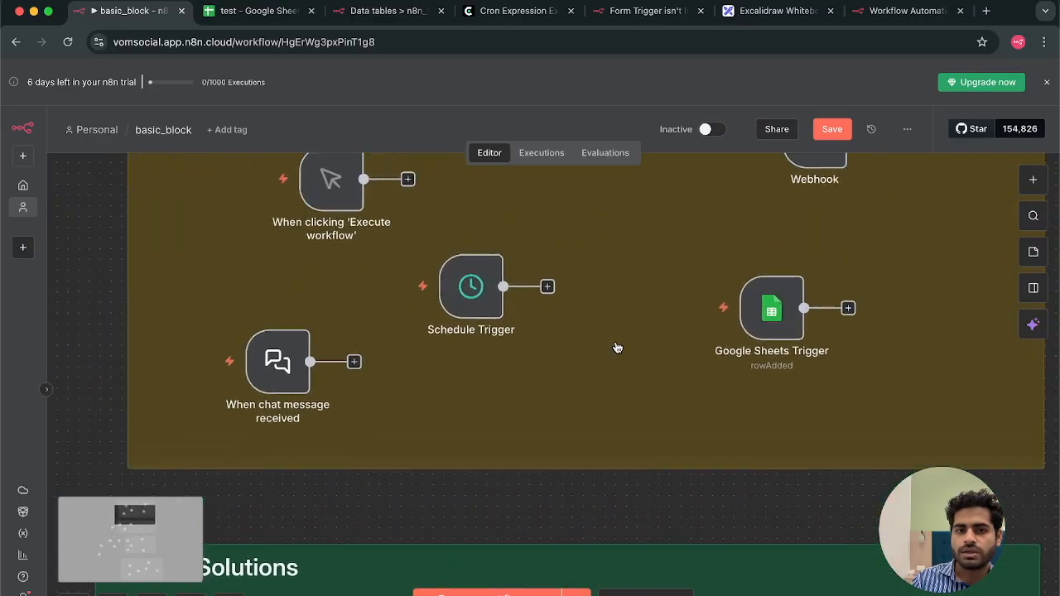
scroll(617, 348, up, 2)
scroll(701, 332, down, 10)
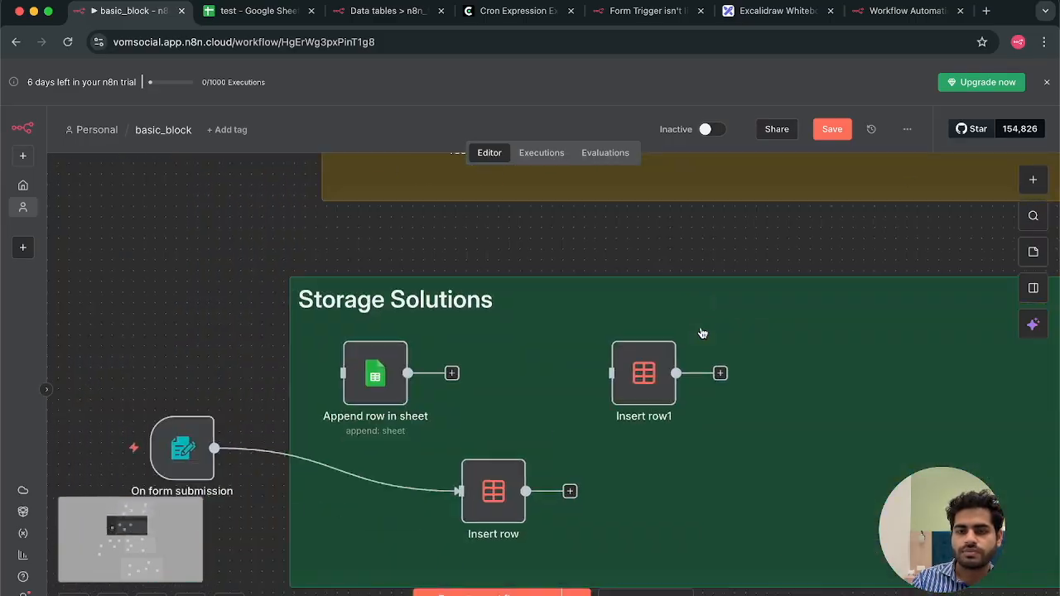
scroll(701, 332, down, 8)
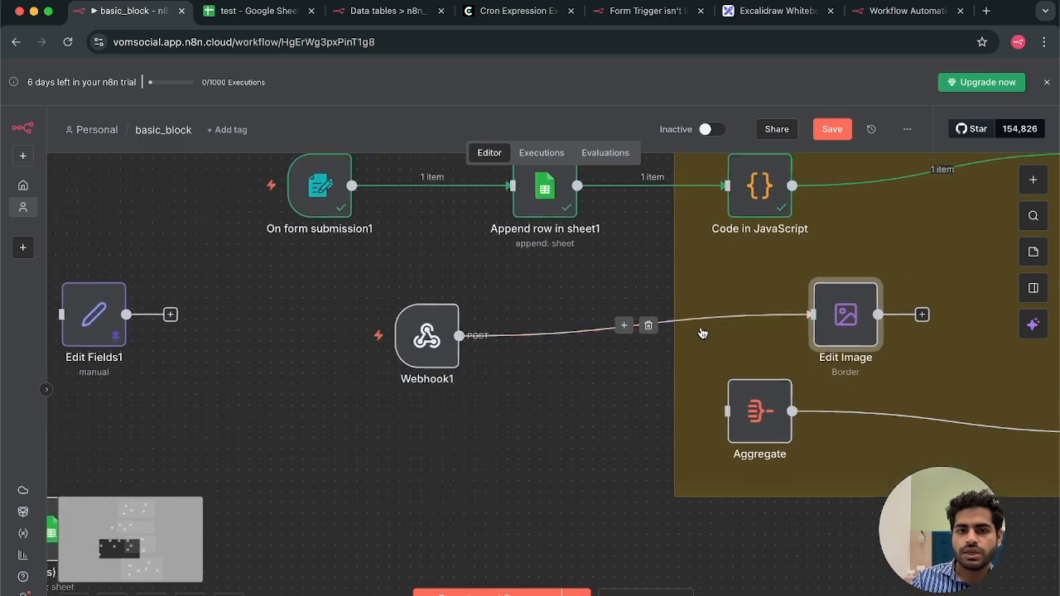
double_click(410, 346)
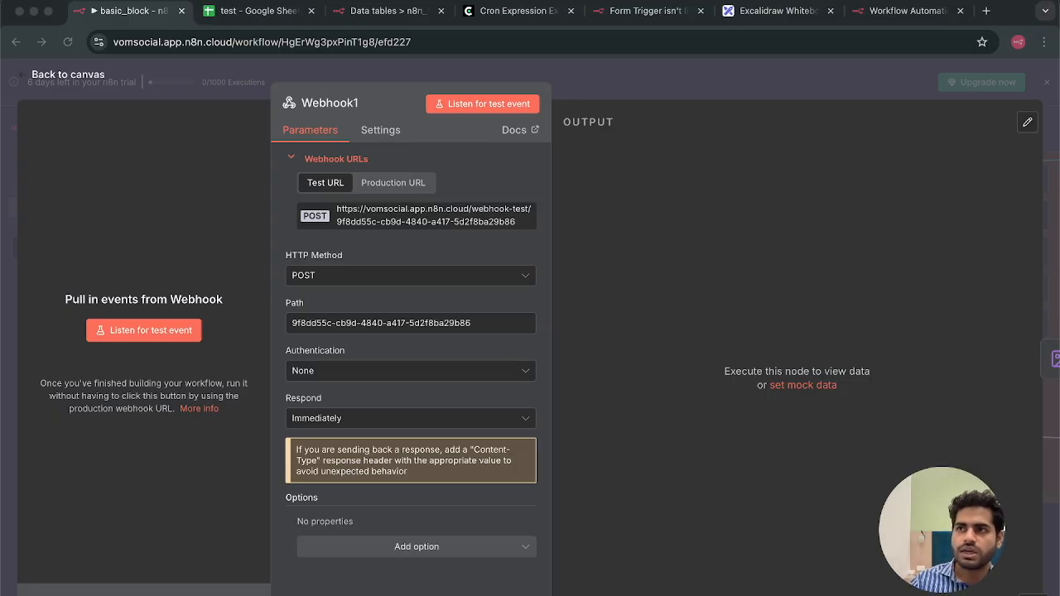
- Switch to VS Code, bring the post request project window fully into view, and open send_file.py
key(super+Tab)
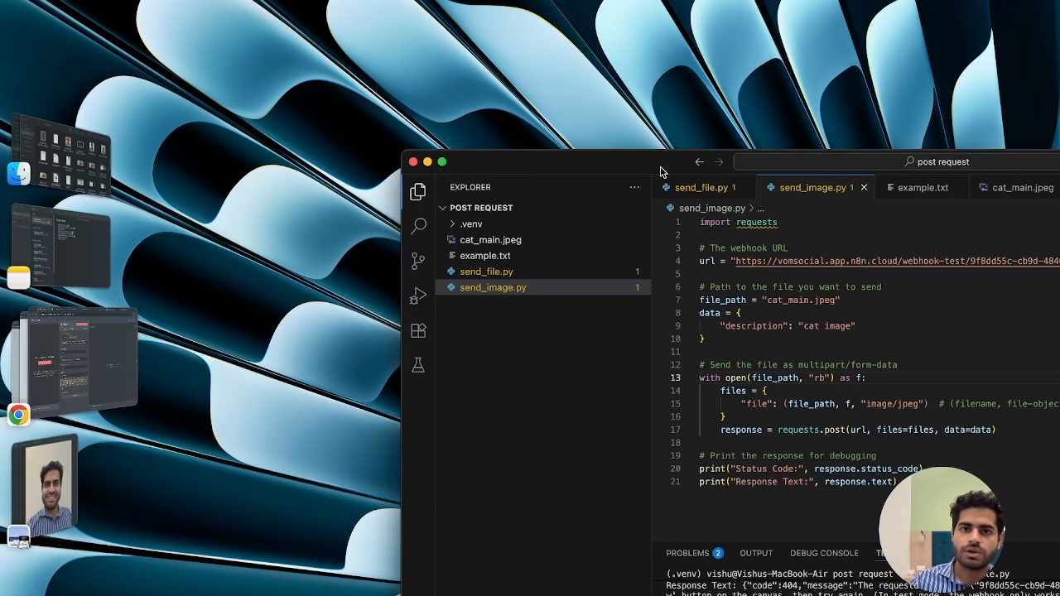
double_click(645, 170)
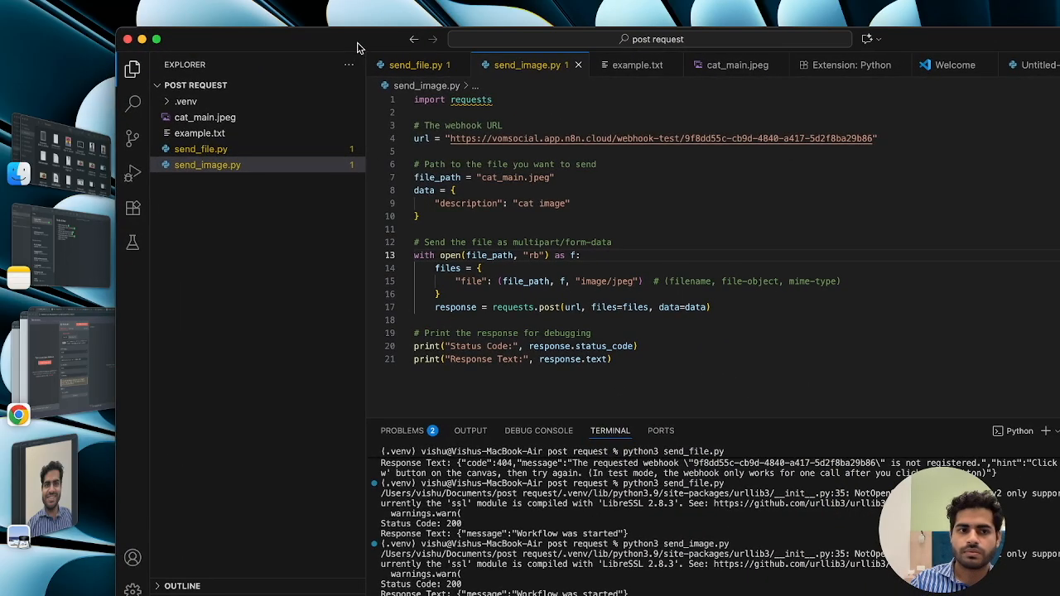
click(264, 256)
click(661, 203)
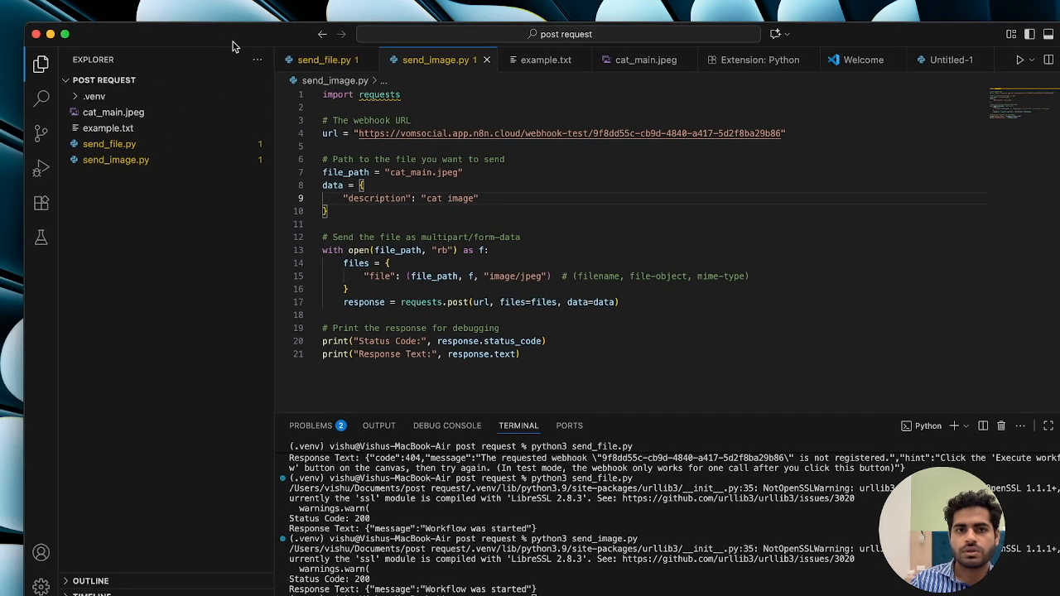
click(145, 147)
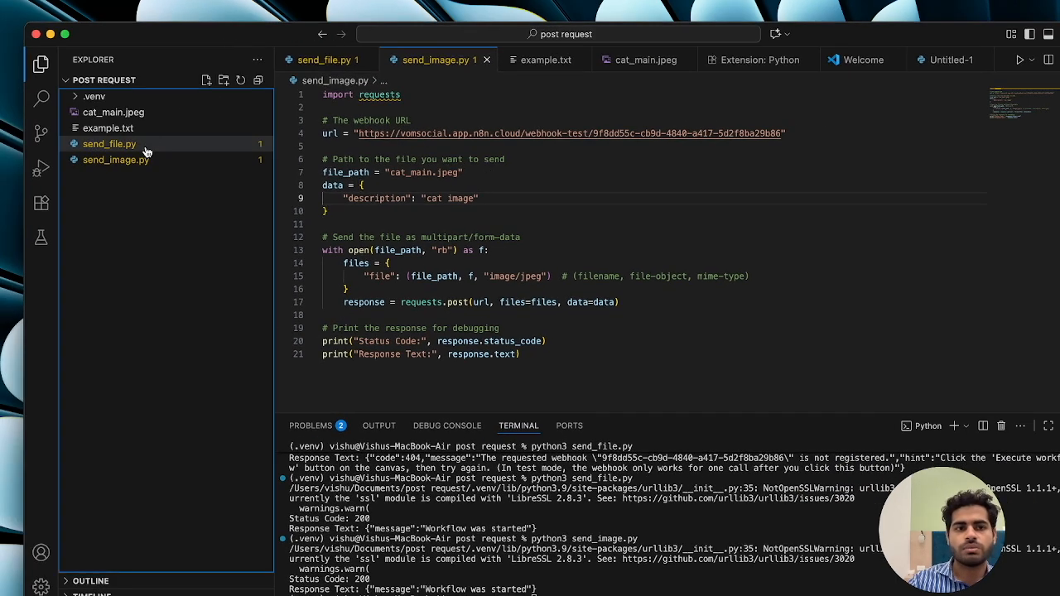
click(145, 148)
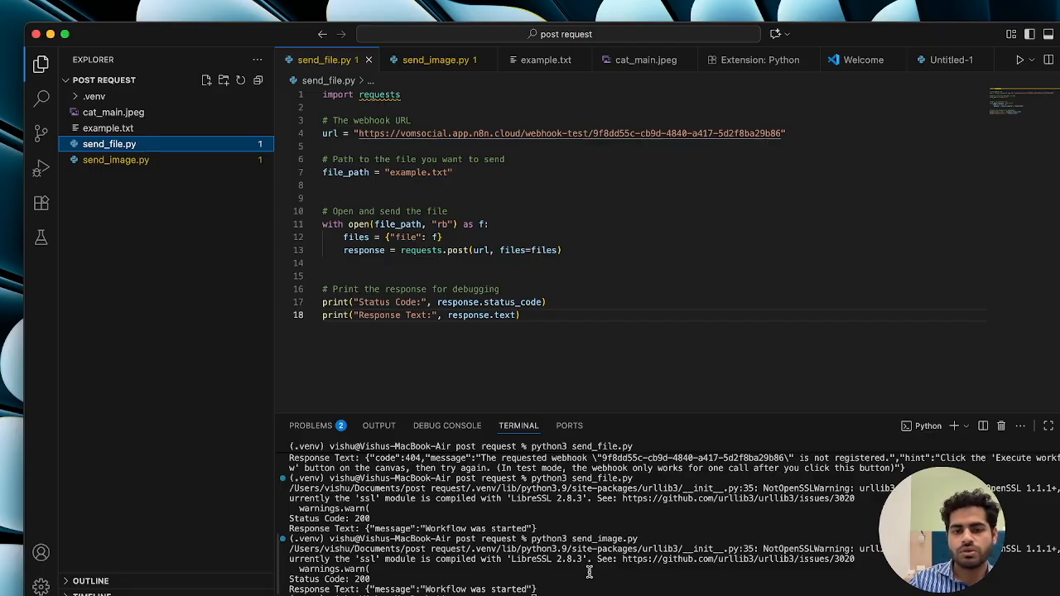
- Return to n8n in Chrome and start listening for a test event on Webhook1
mouse_move(4, 389)
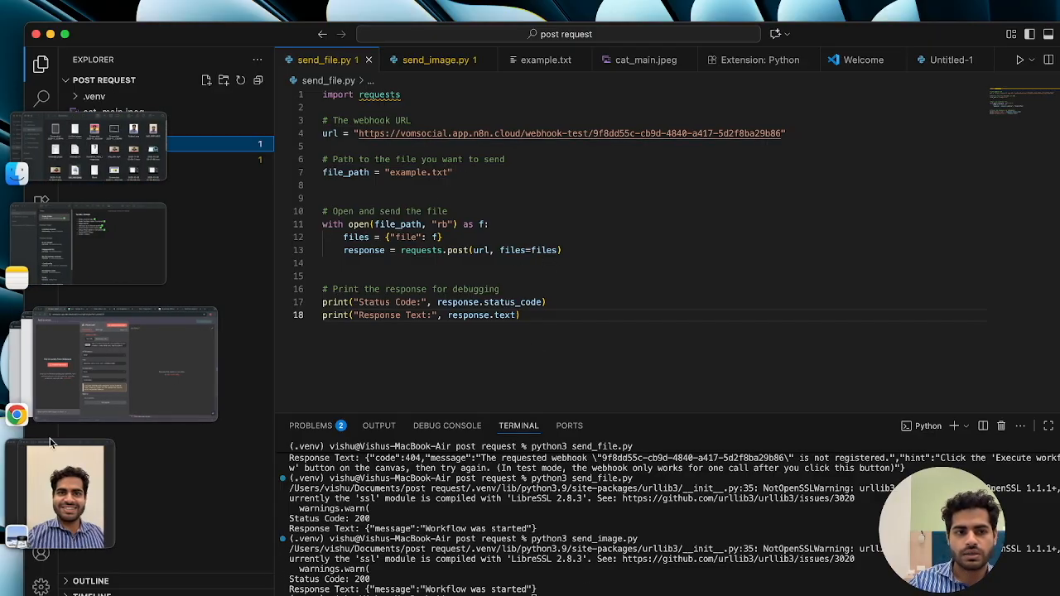
click(133, 375)
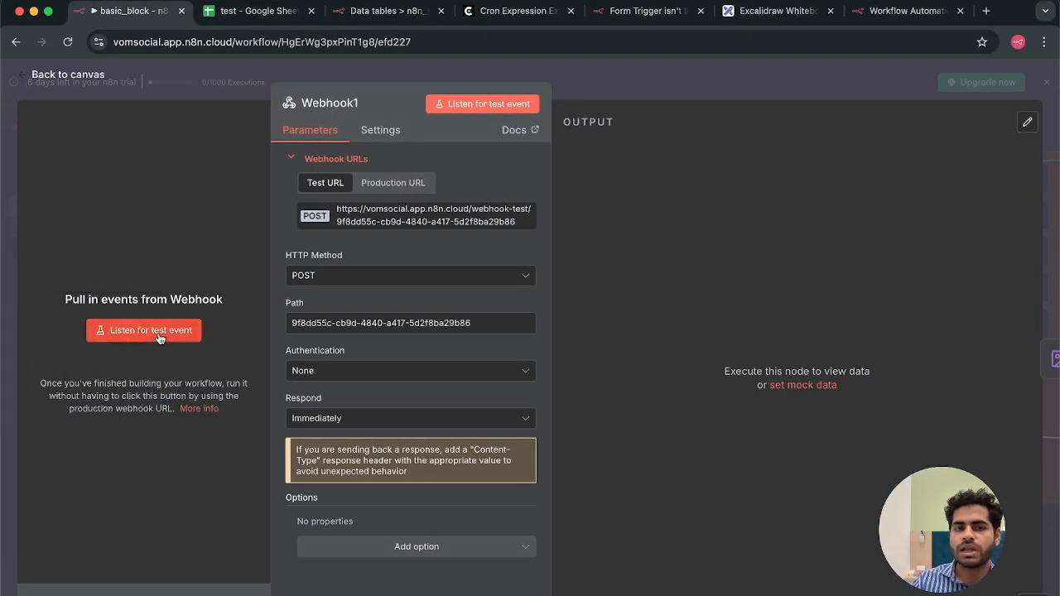
click(157, 332)
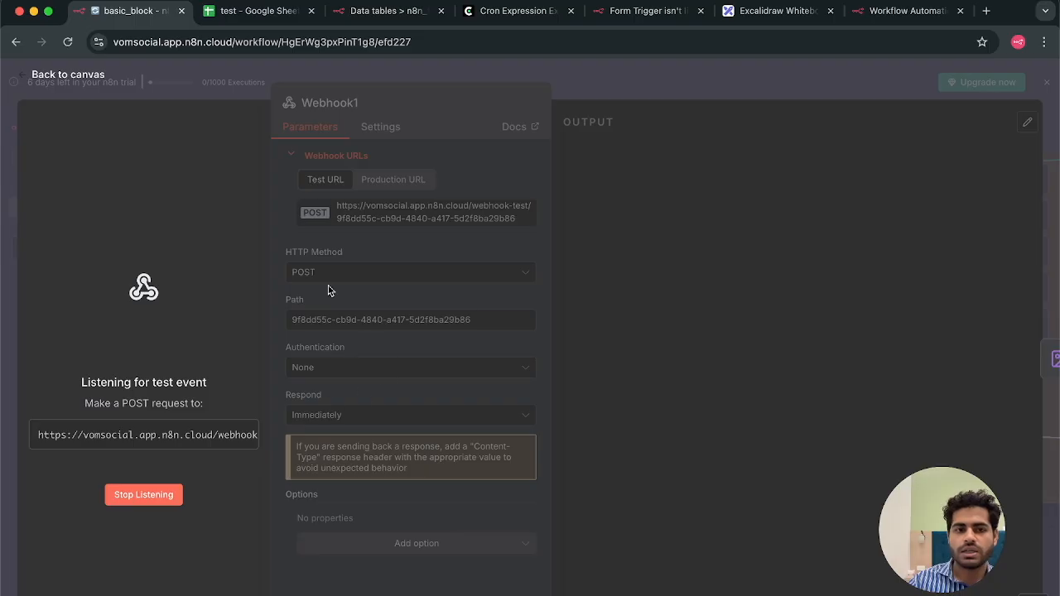
- Switch to VS Code and examine the url, file_path and requests.post arguments in send_file.py
mouse_move(39, 305)
click(76, 347)
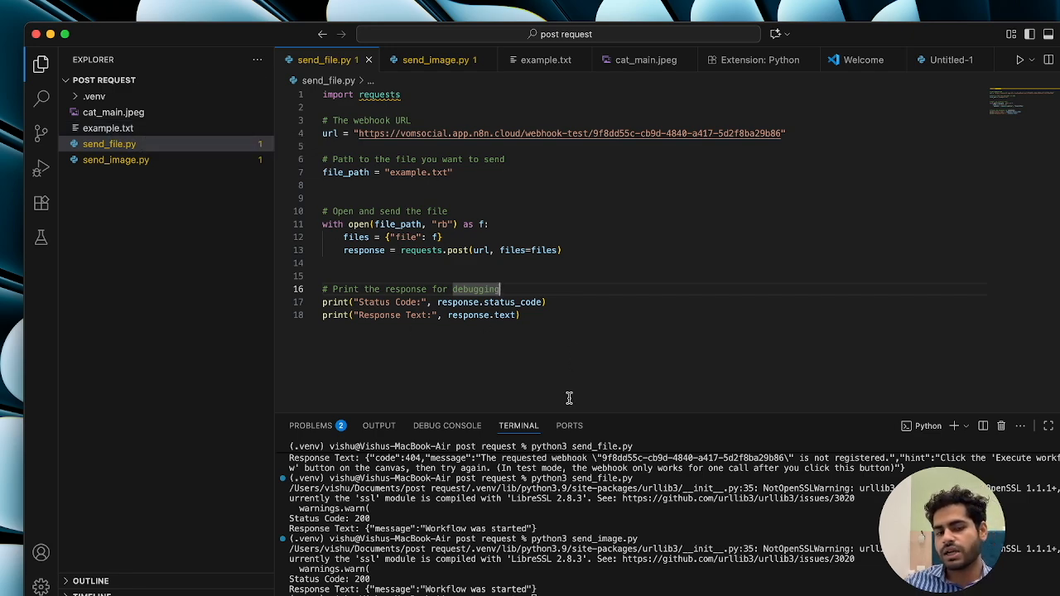
click(470, 289)
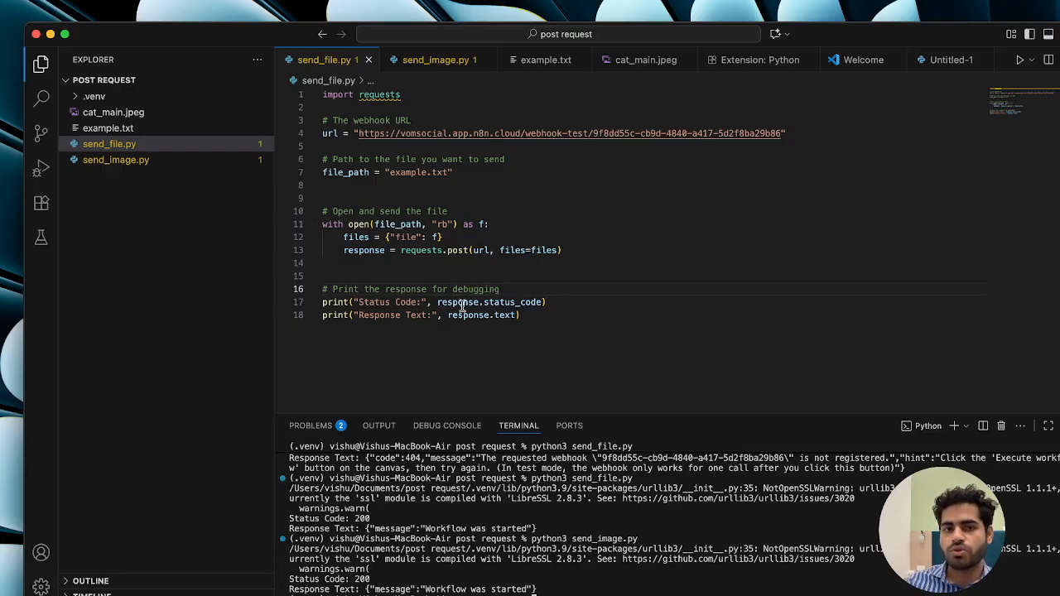
double_click(327, 132)
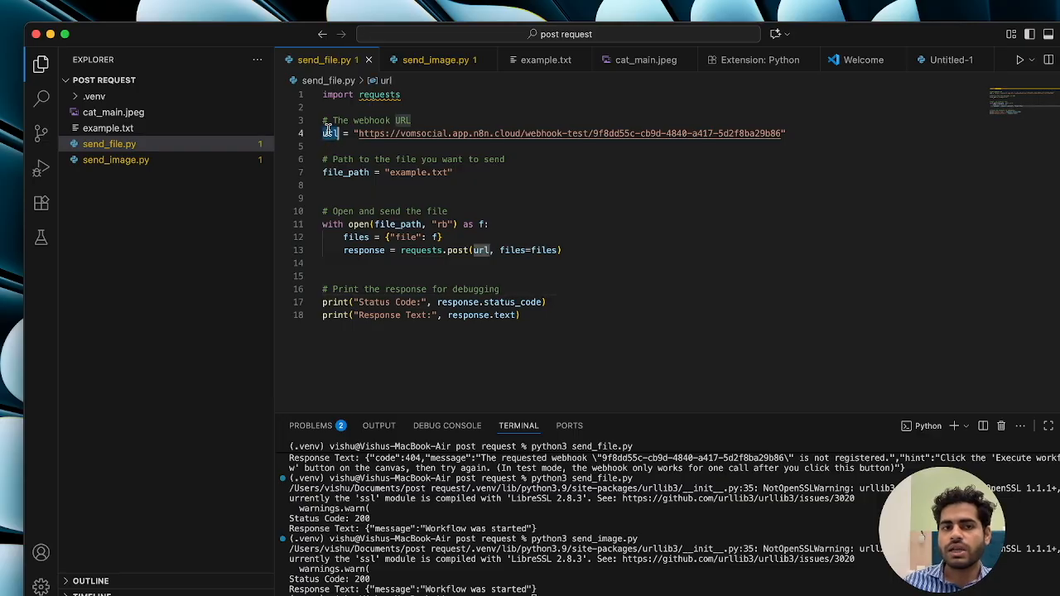
double_click(338, 172)
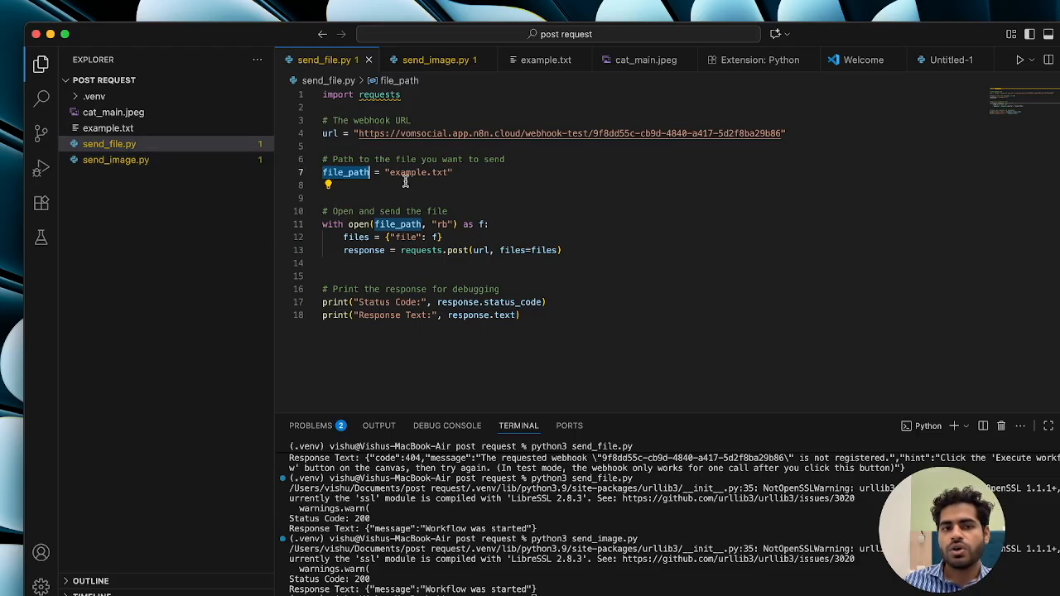
click(419, 251)
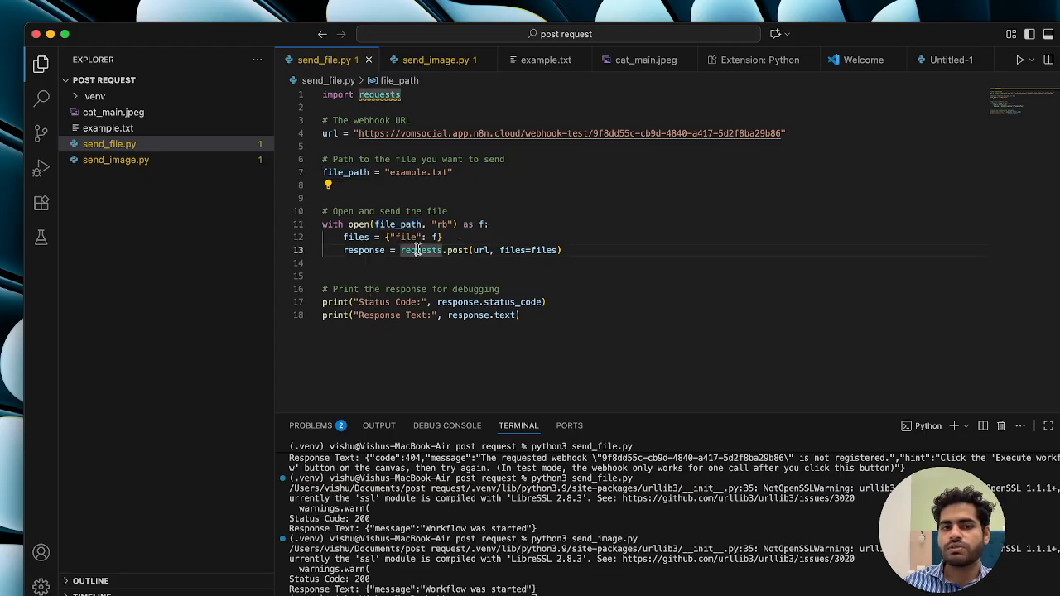
click(459, 250)
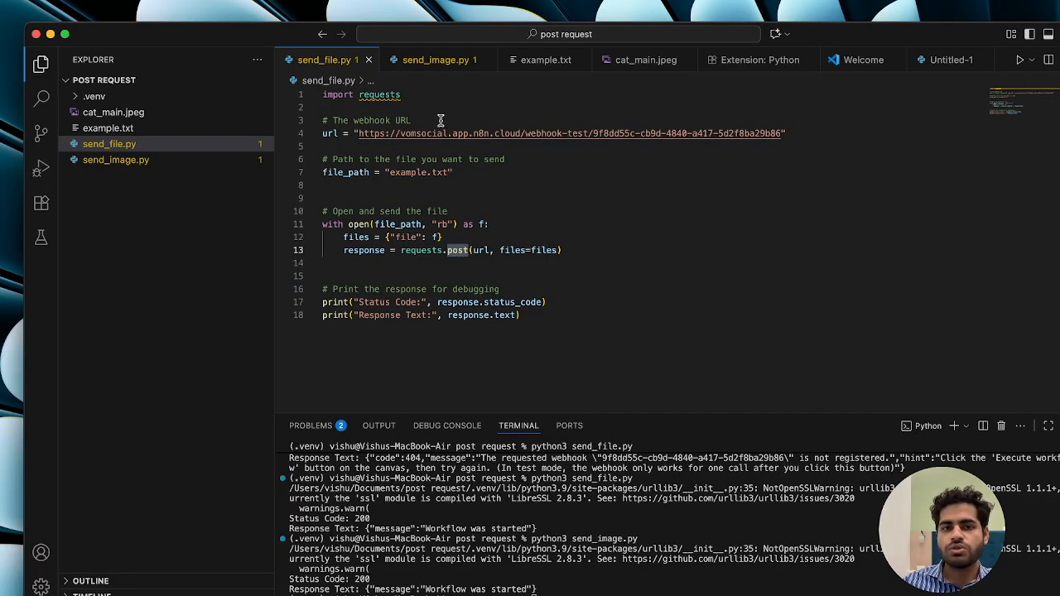
click(511, 251)
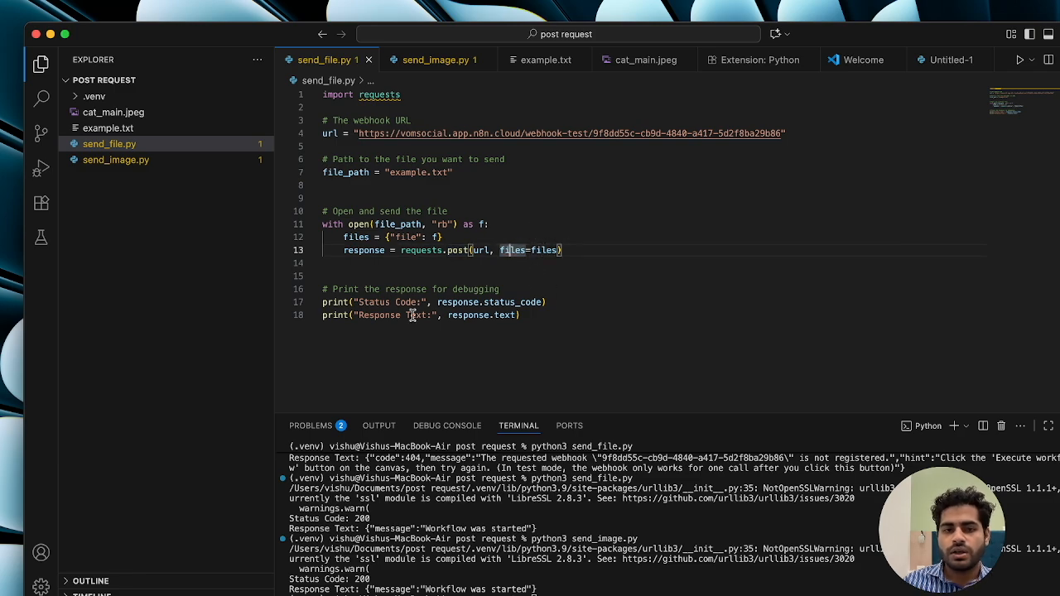
- Run python3 send_file.py in the terminal to post example.txt to the webhook
click(584, 587)
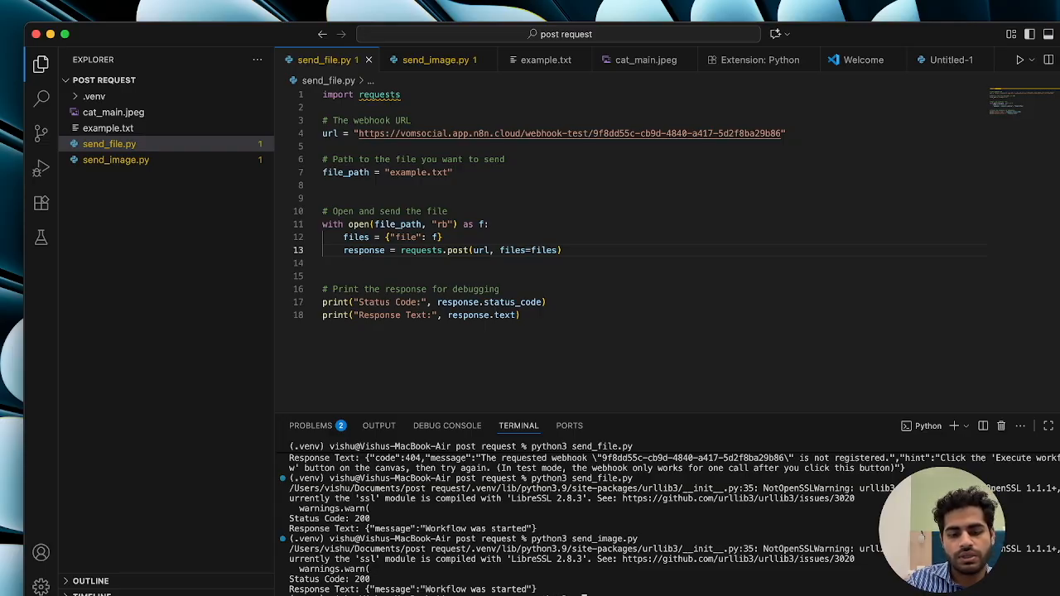
scroll(572, 522, down, 1)
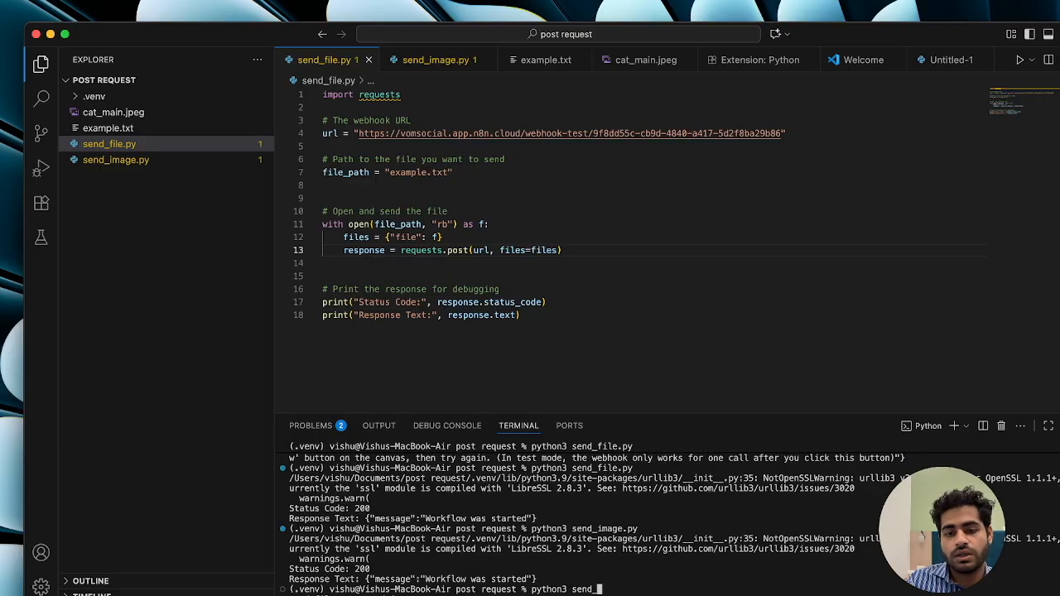
key(Tab)
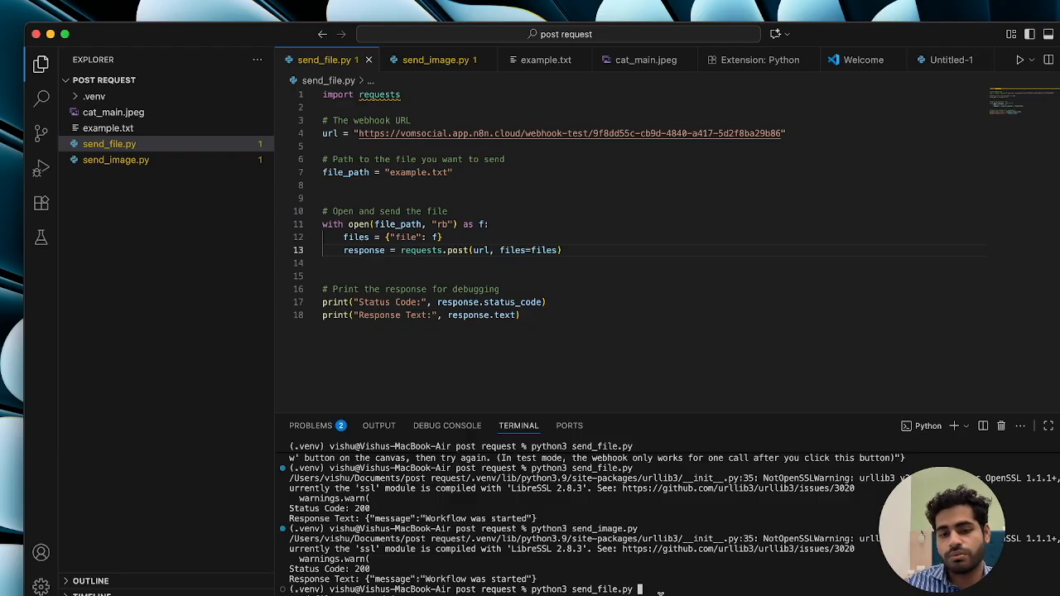
key(Return)
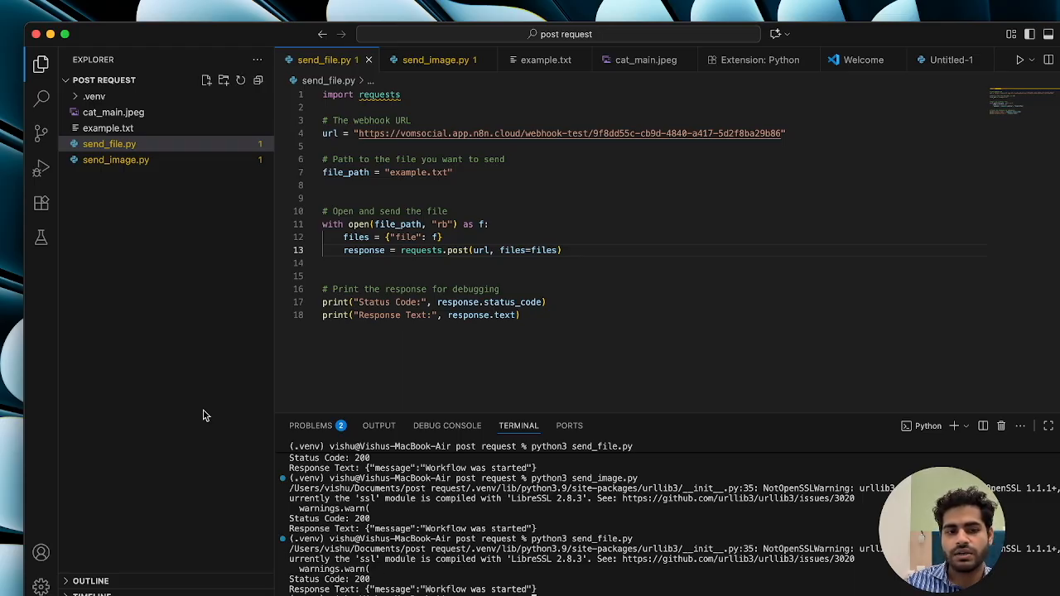
- Switch back to n8n in Chrome and examine the headers in Webhook1's JSON output
mouse_move(5, 464)
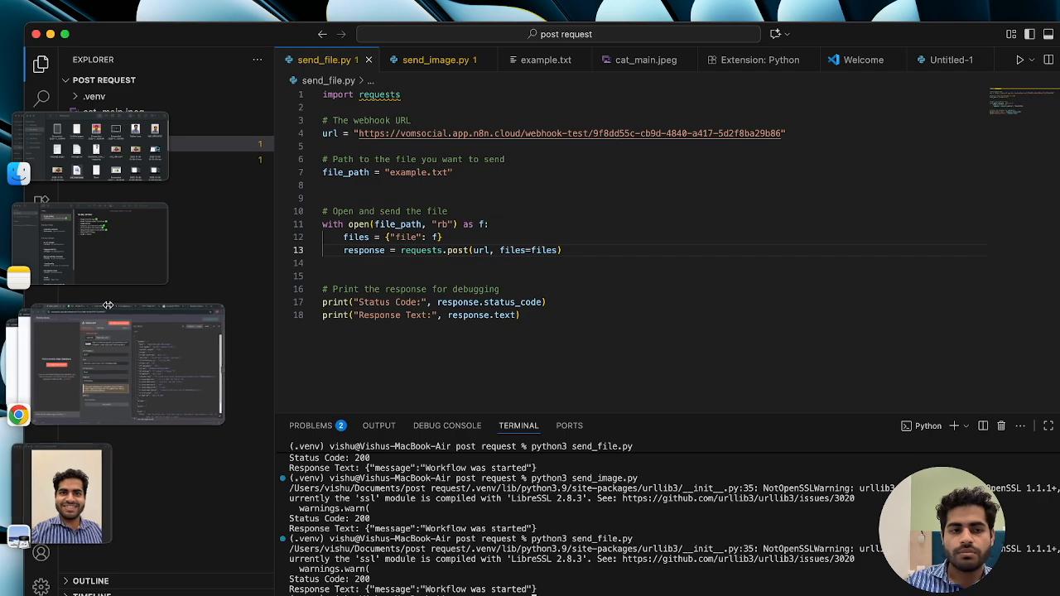
click(107, 305)
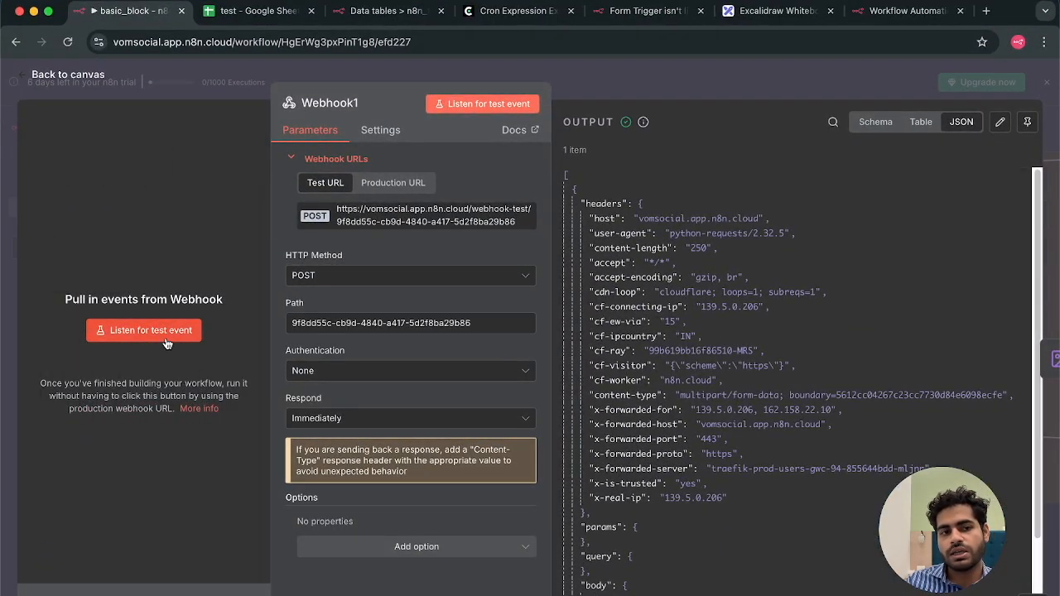
scroll(640, 355, down, 3)
scroll(641, 354, up, 3)
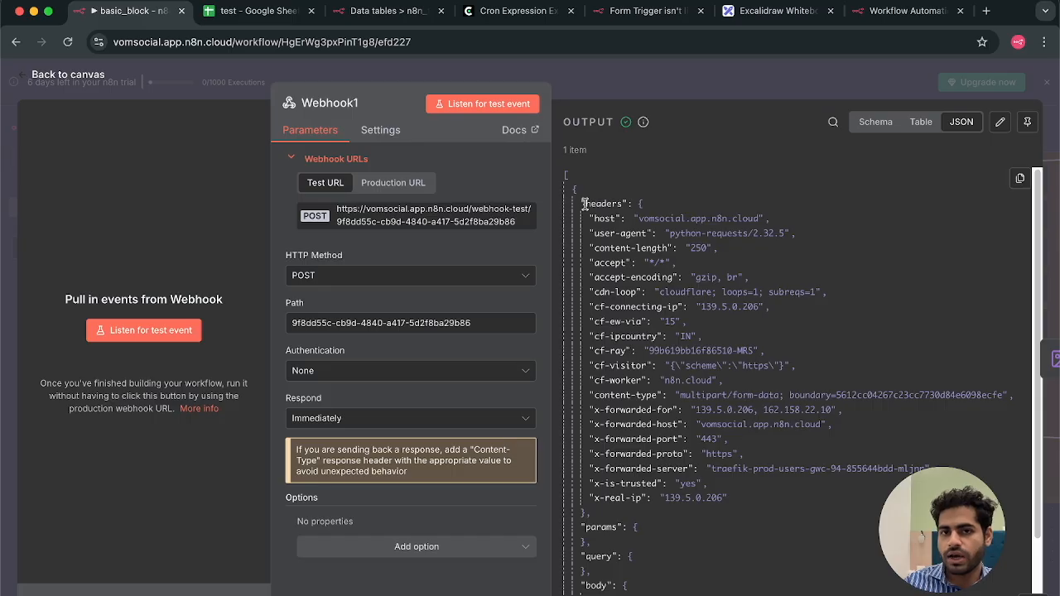
drag(582, 203, 711, 467)
click(728, 214)
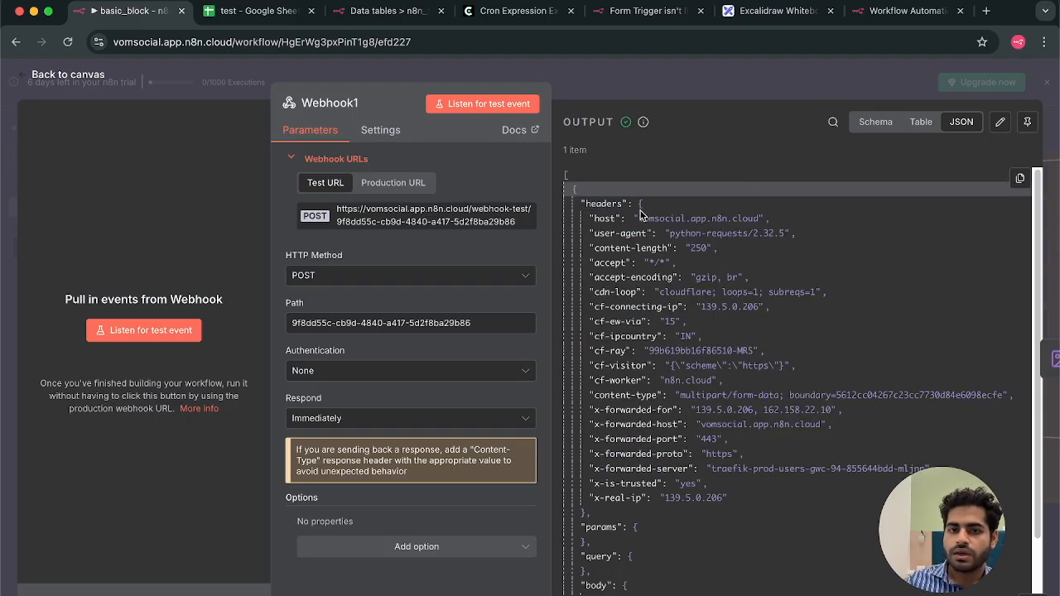
- Collapse the headers, params and query objects in the JSON output to examine the body's file text
click(577, 198)
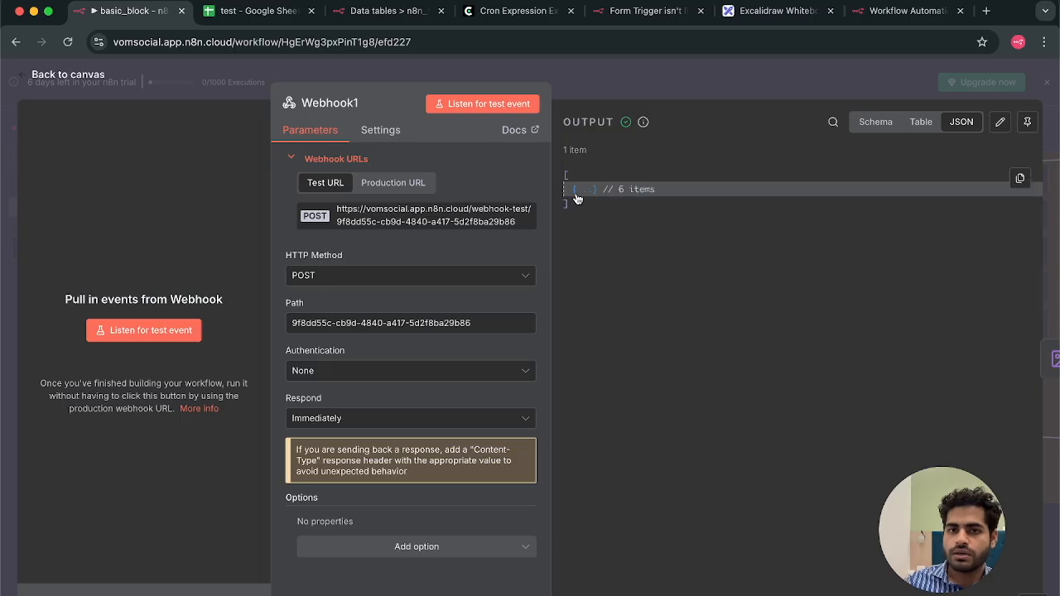
click(577, 197)
click(641, 207)
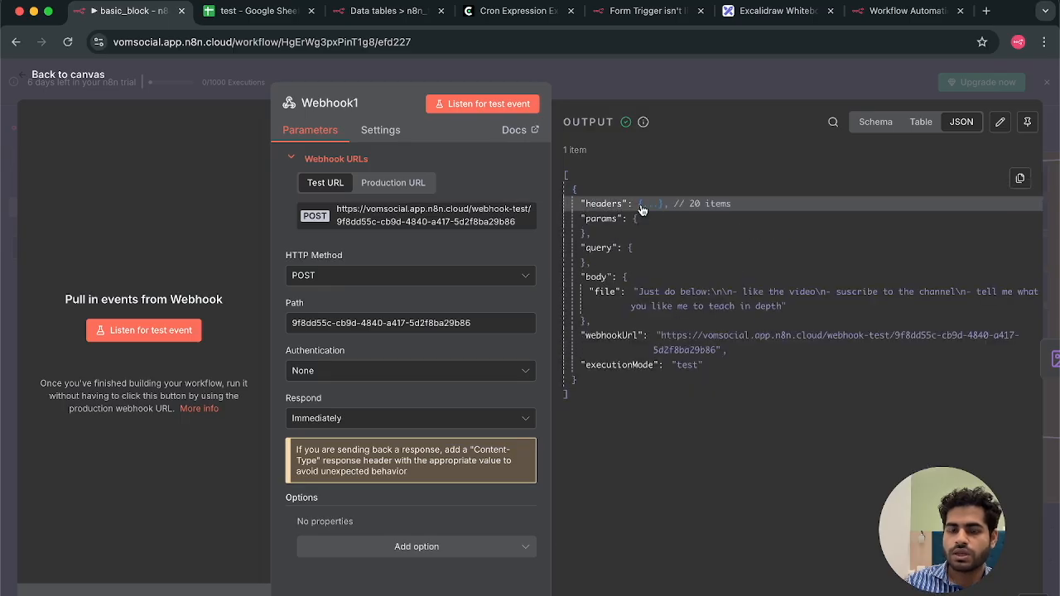
click(636, 222)
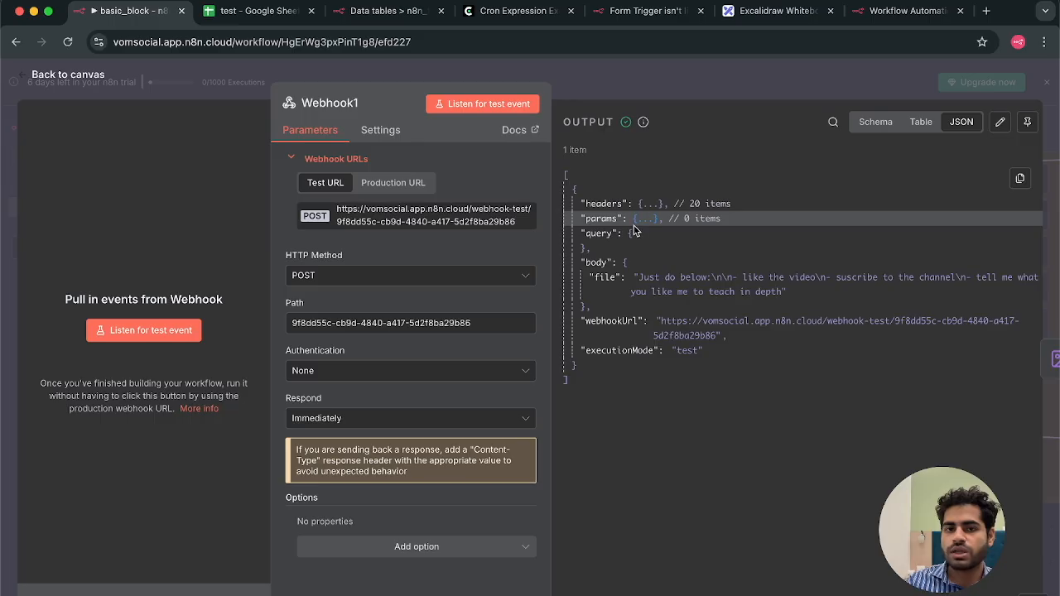
click(629, 236)
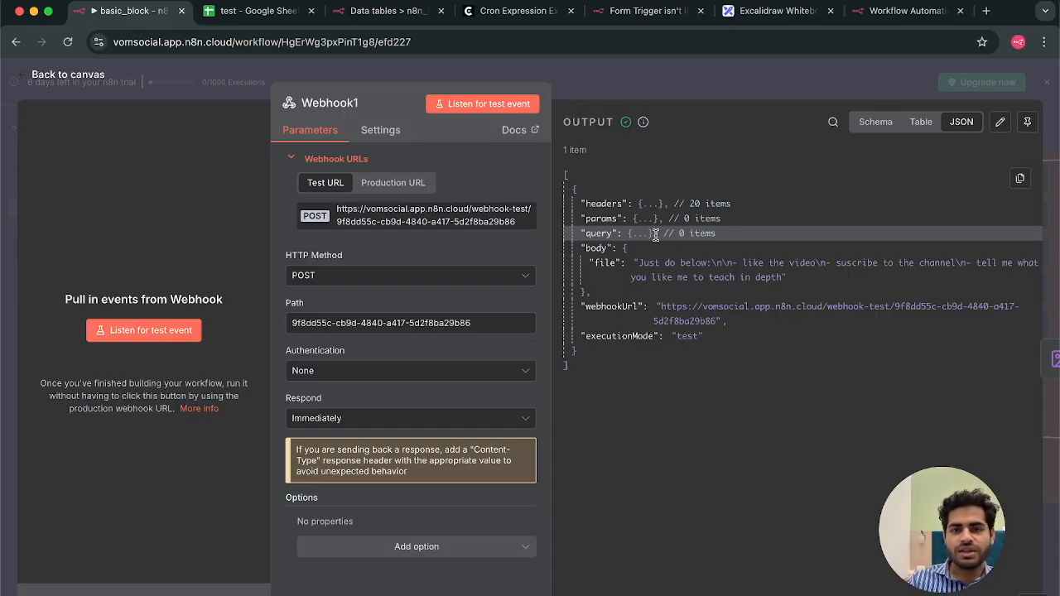
- Close Webhook1's details, then reopen the node and start listening for a new test event
click(727, 79)
mouse_move(424, 341)
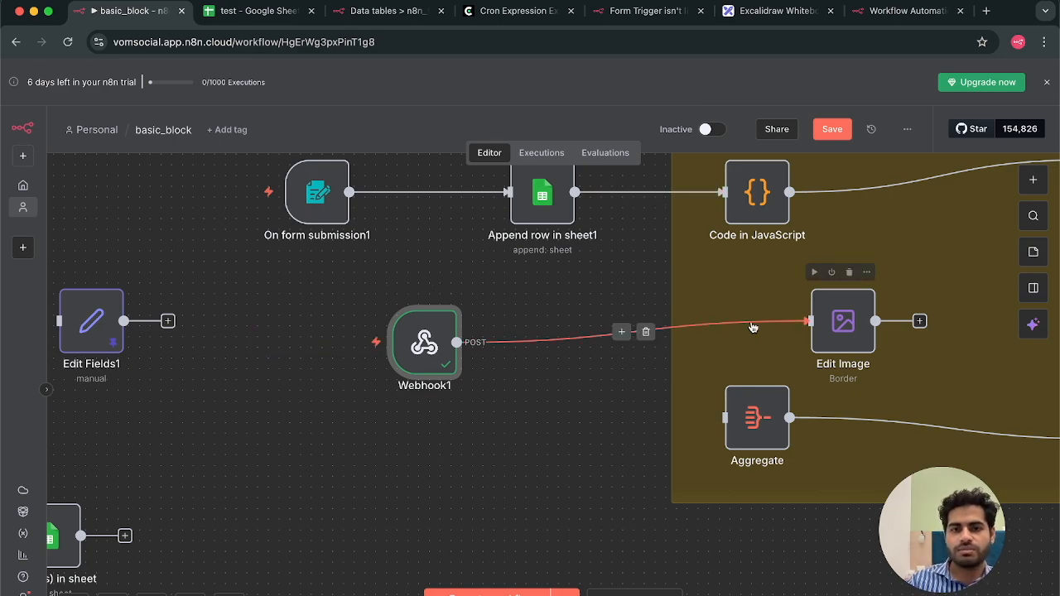
mouse_move(457, 342)
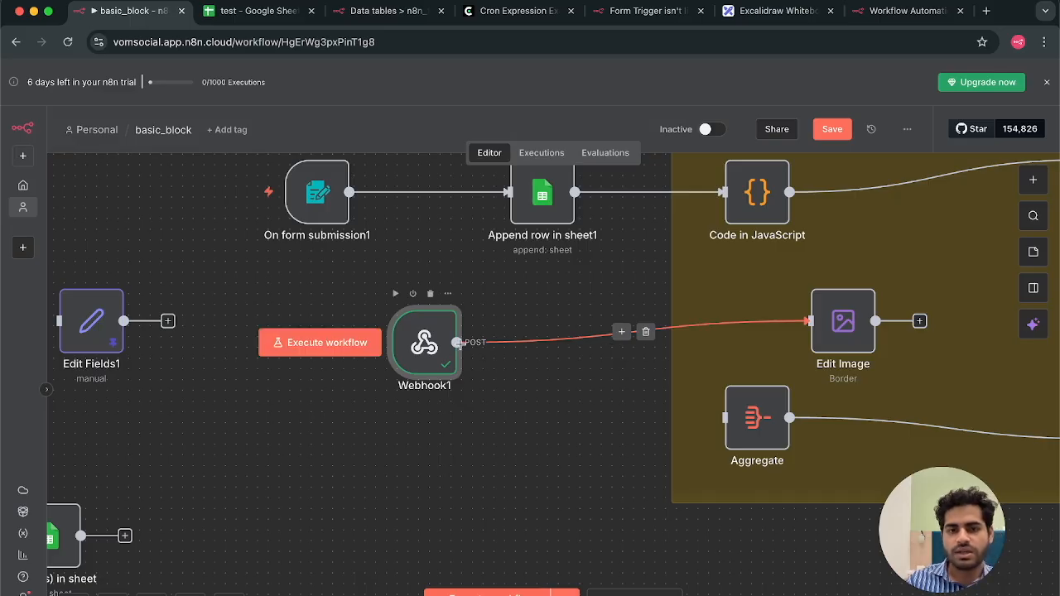
double_click(409, 348)
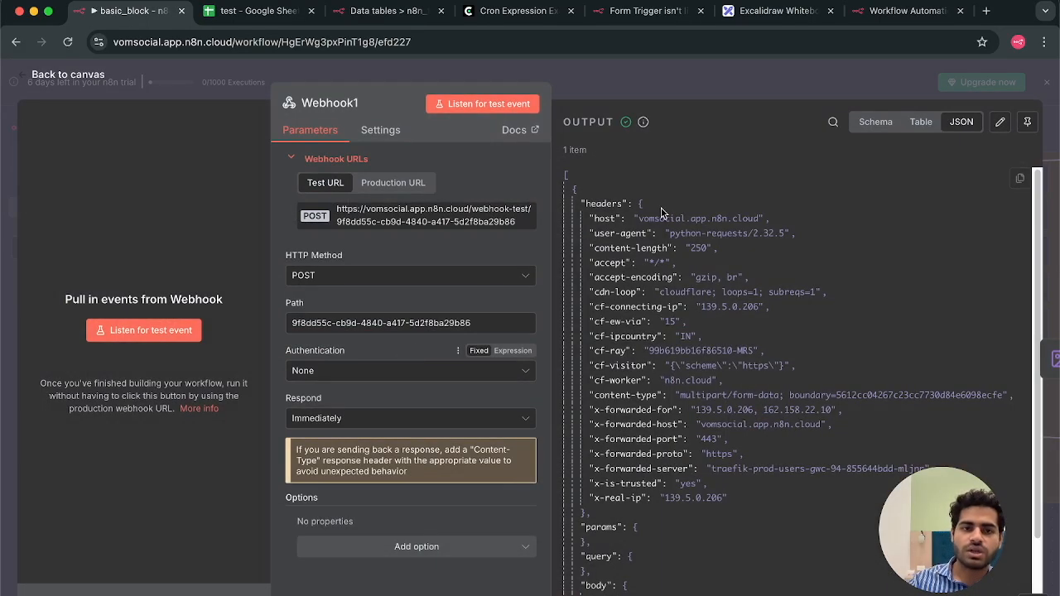
click(174, 333)
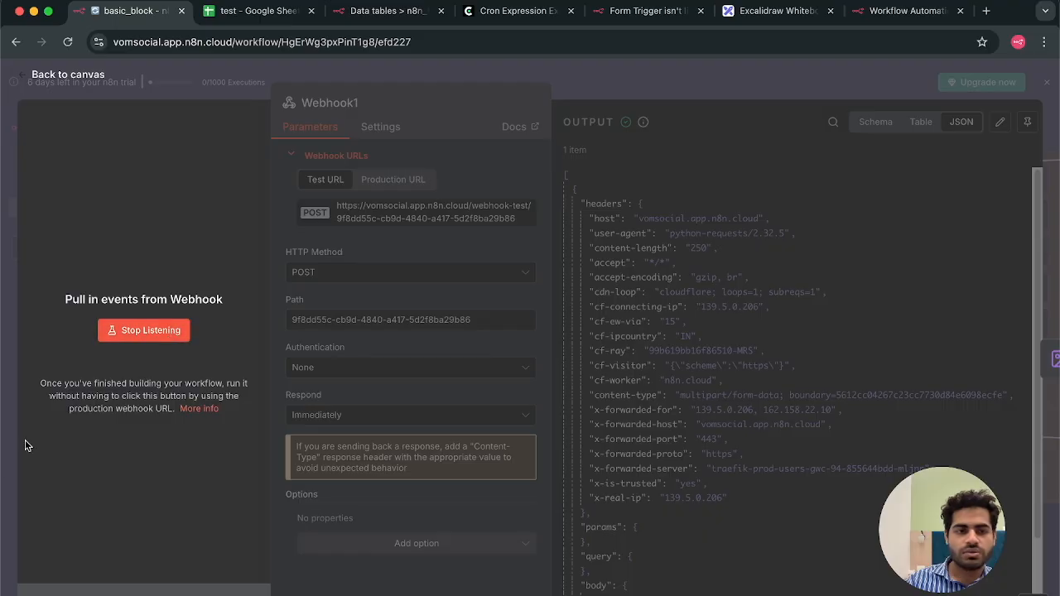
- Switch to VS Code, open send_image.py and examine its description data, file_path, image/jpeg MIME type and requests.post arguments
mouse_move(19, 408)
click(104, 350)
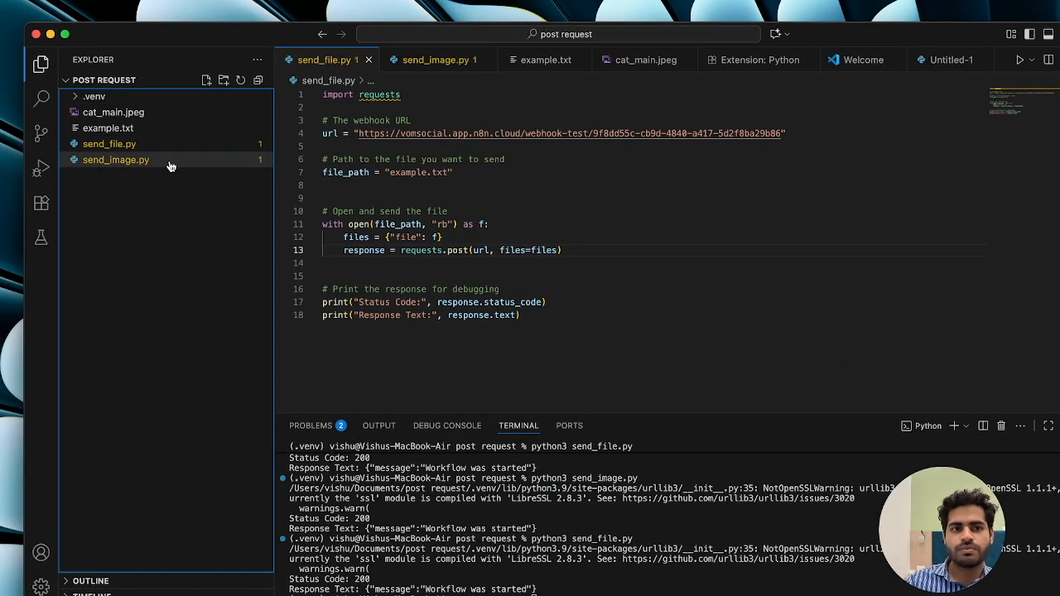
click(170, 166)
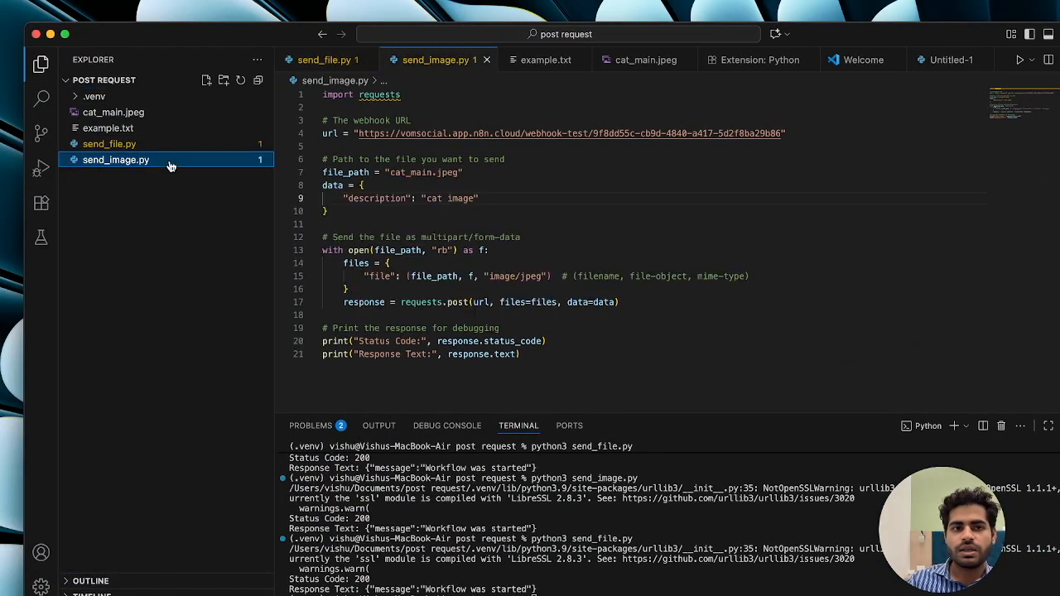
double_click(371, 201)
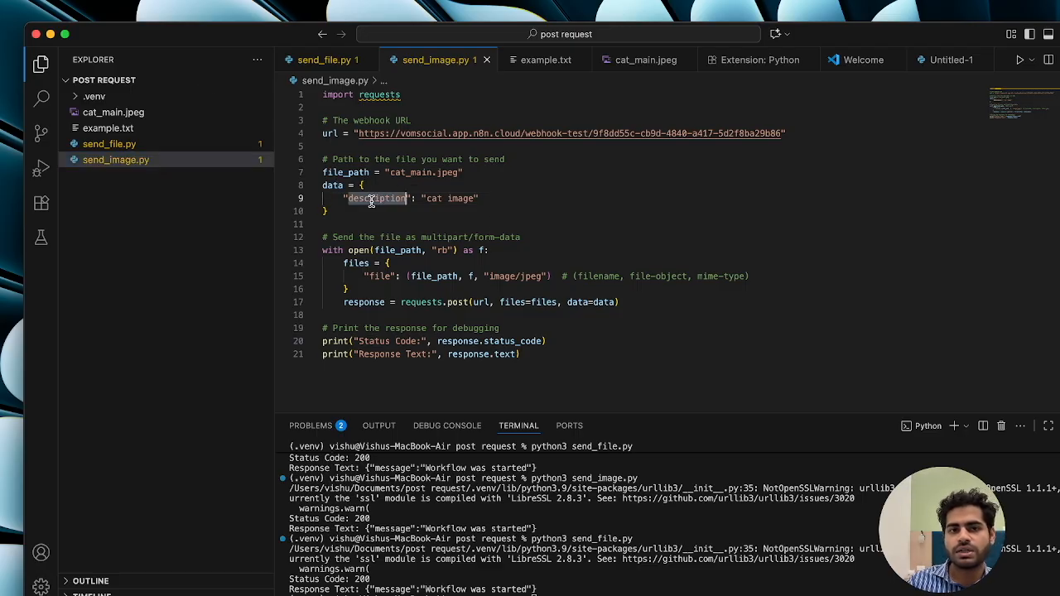
double_click(386, 249)
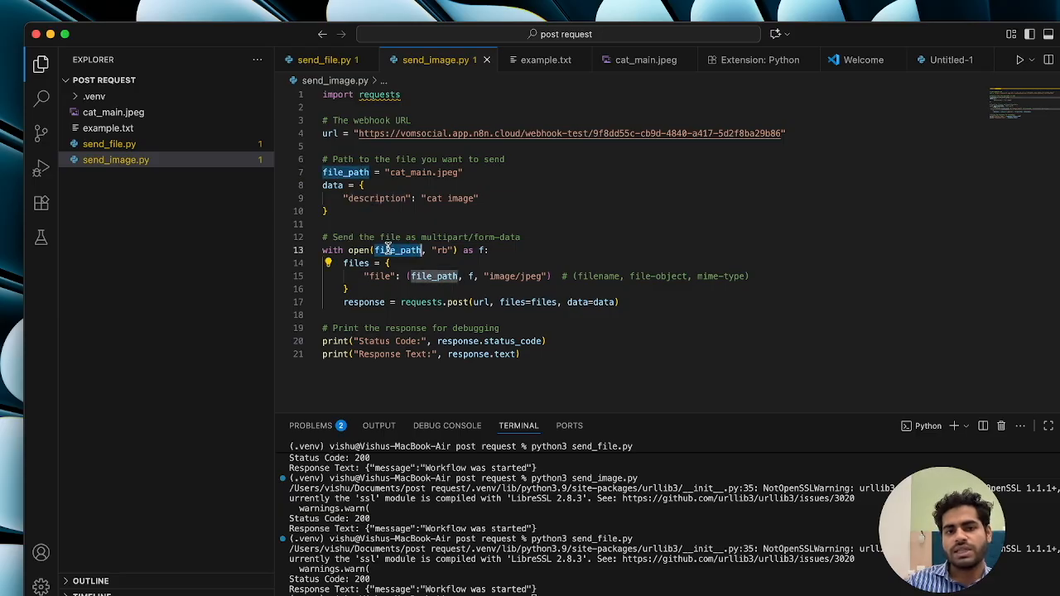
click(501, 277)
click(539, 277)
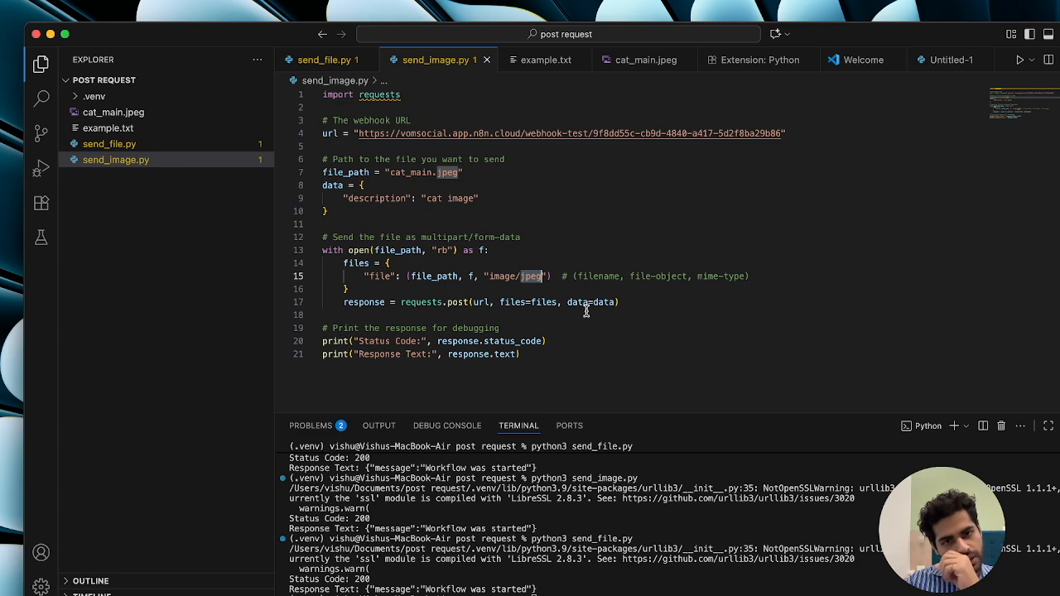
double_click(482, 302)
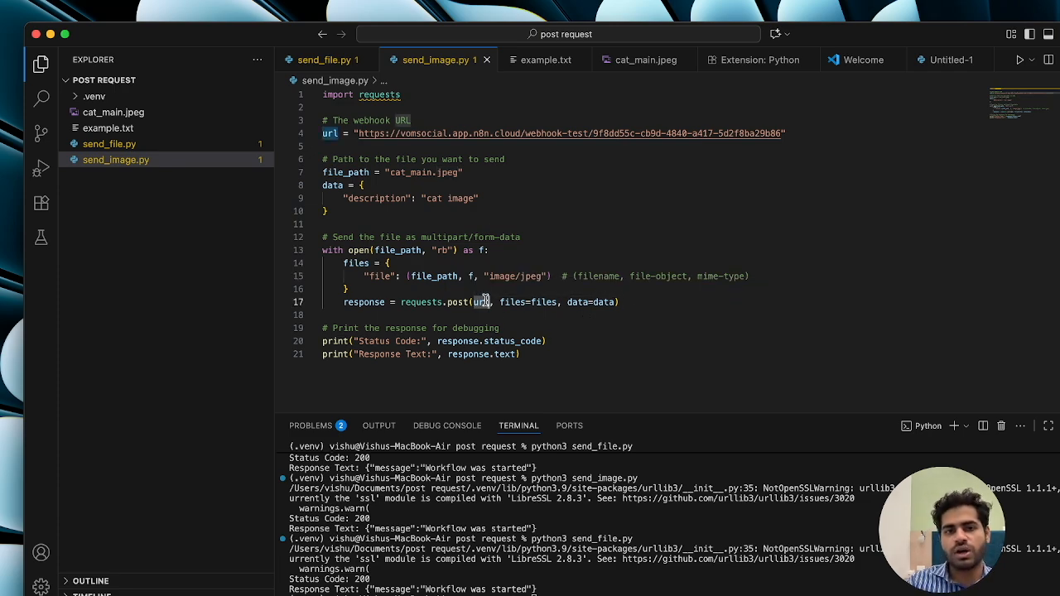
- Run python3 send_image.py in the terminal to post cat_main.jpeg to the webhook and check the response text
click(603, 585)
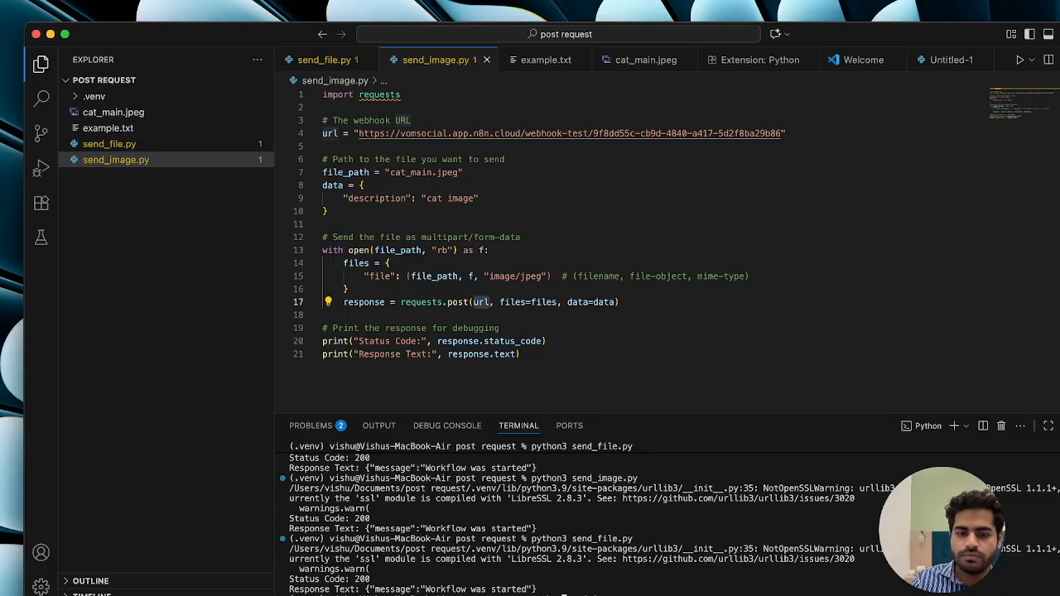
key(Return)
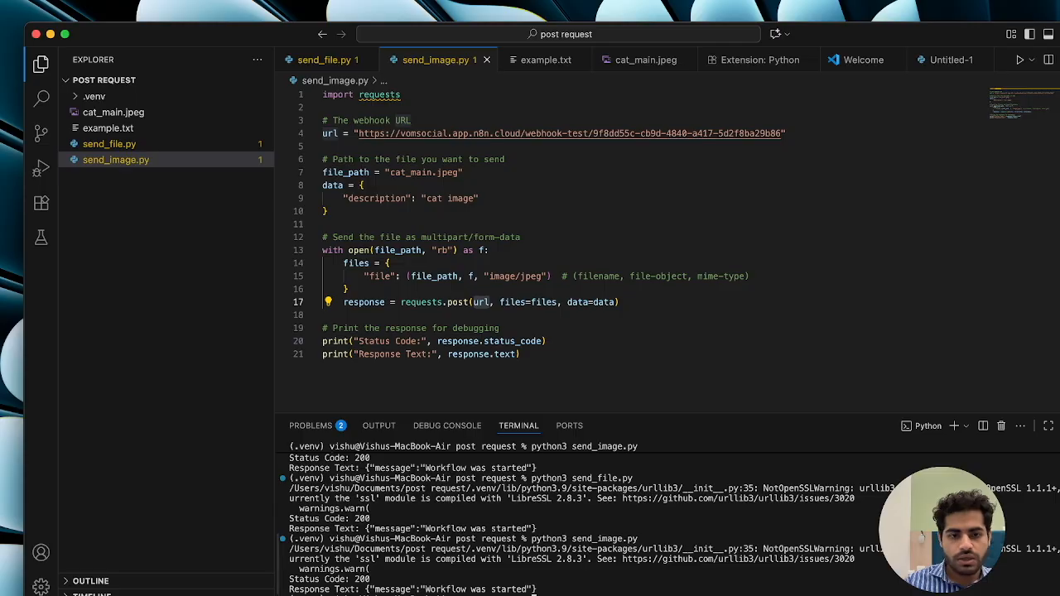
double_click(305, 589)
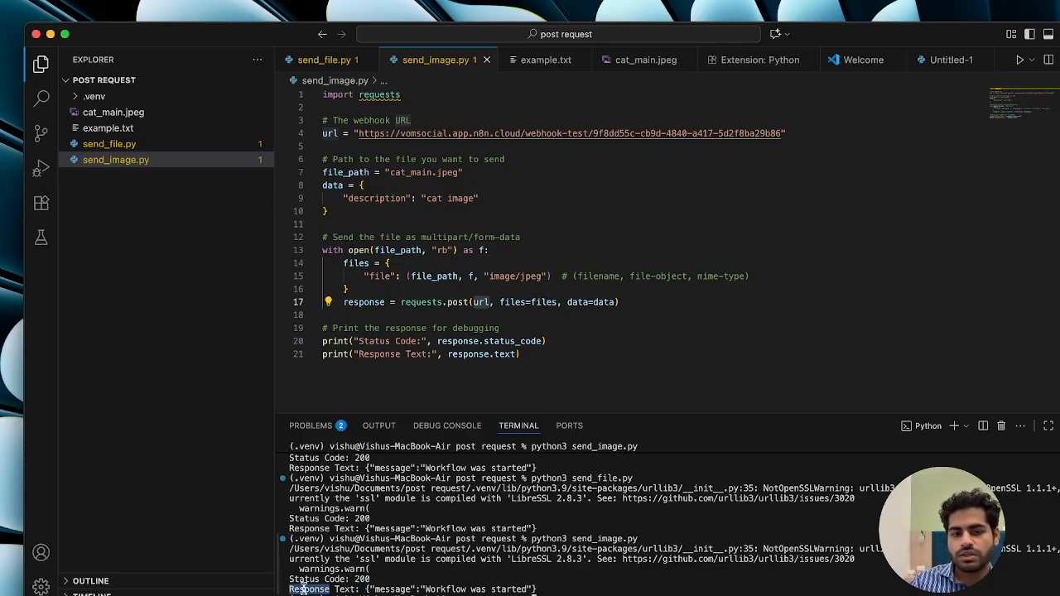
triple_click(436, 589)
click(437, 589)
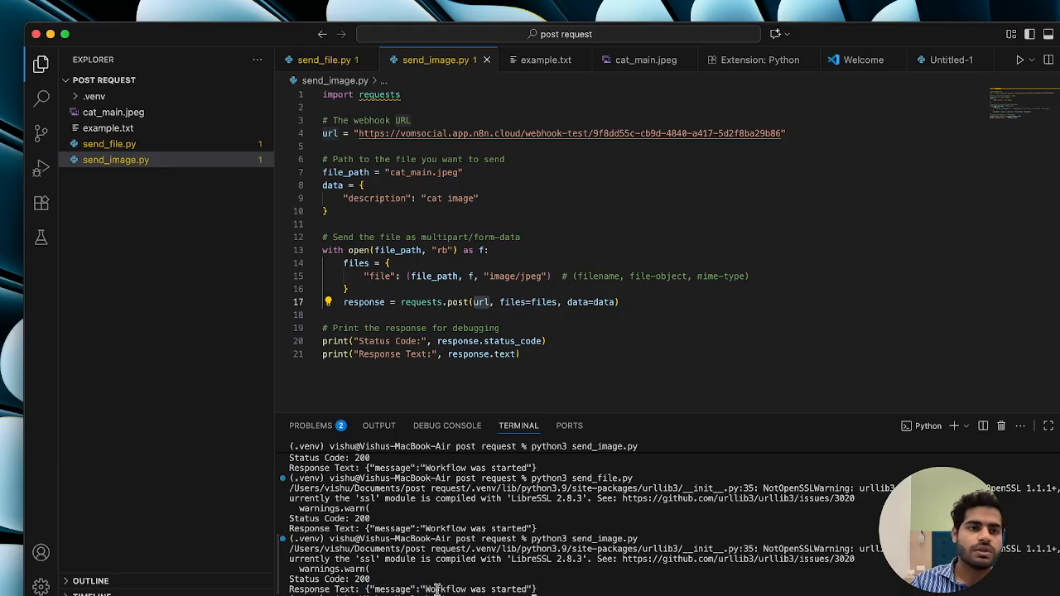
- Switch back to n8n in Chrome, check Webhook1's binary output and view the received cat_main.jpeg in the Edit Image node's input
click(51, 35)
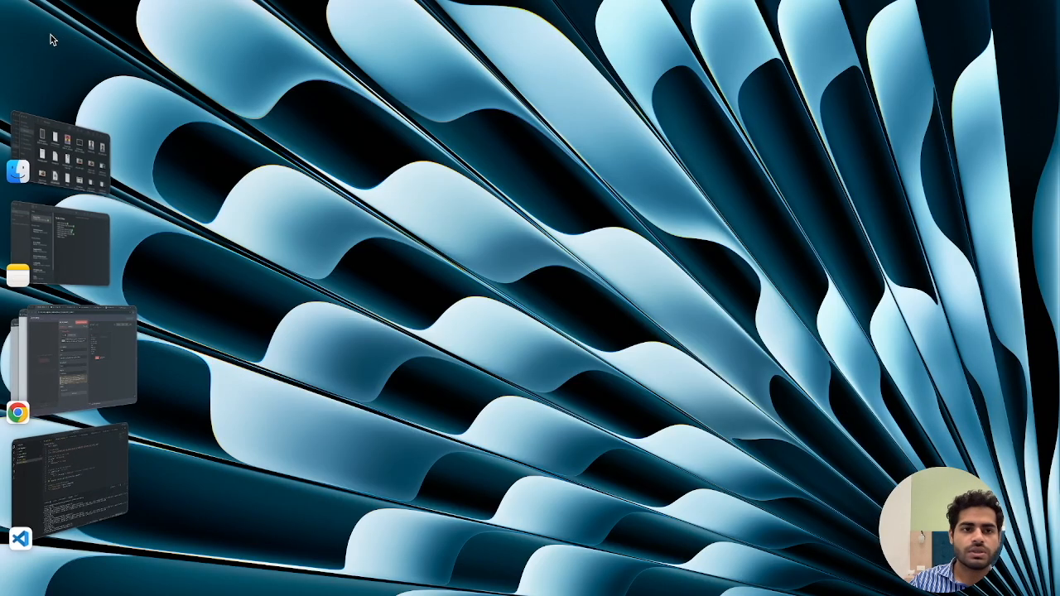
click(96, 360)
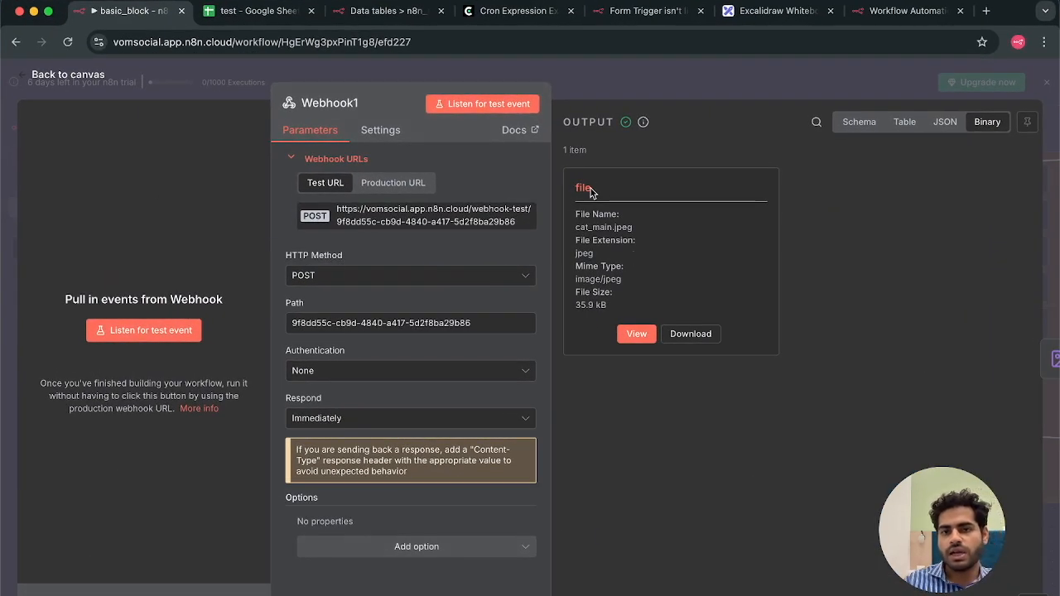
click(759, 83)
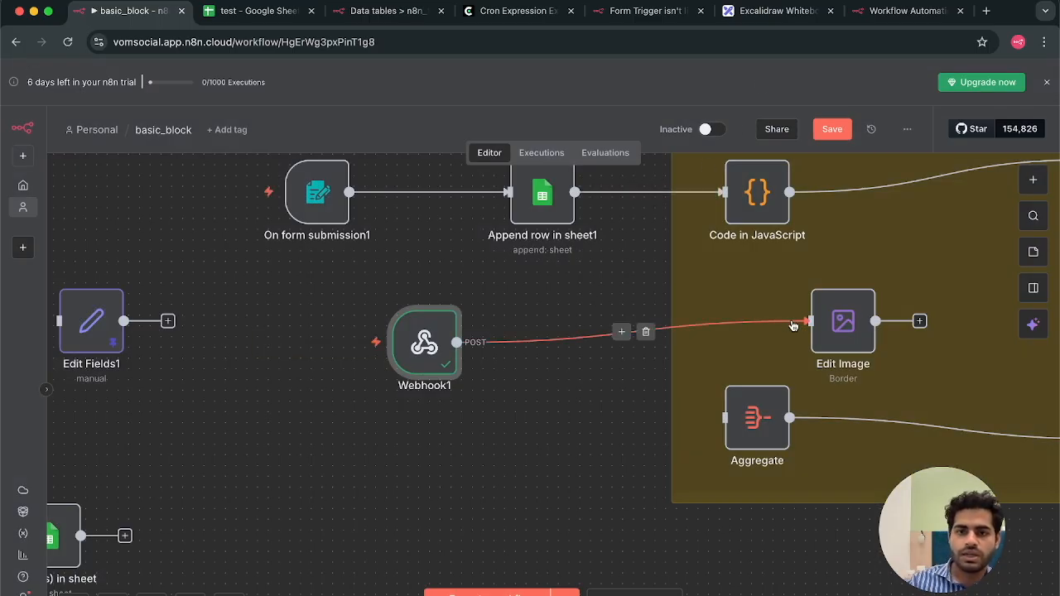
double_click(837, 325)
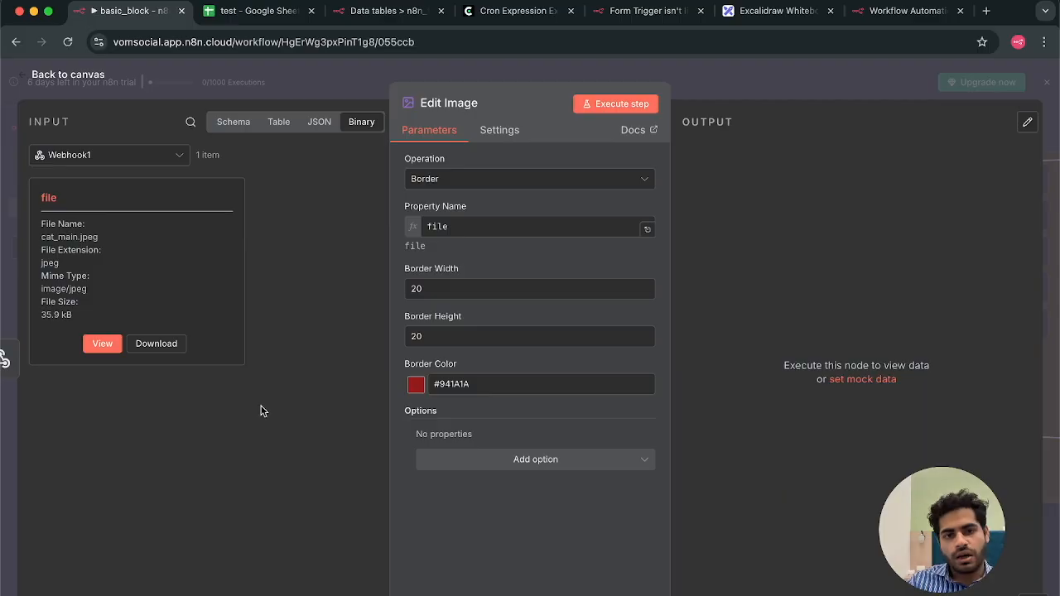
click(103, 345)
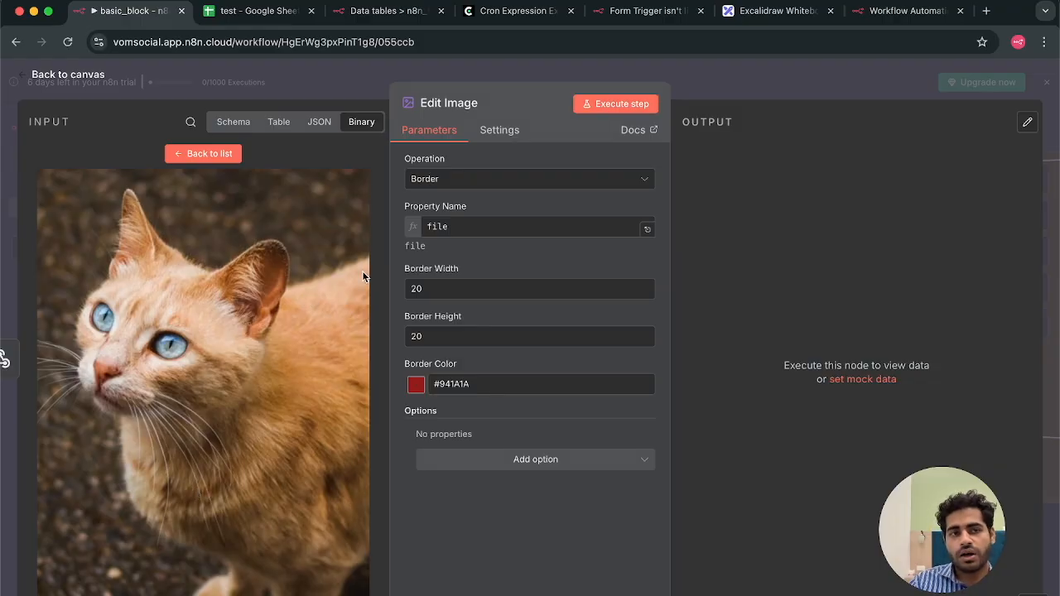
click(714, 83)
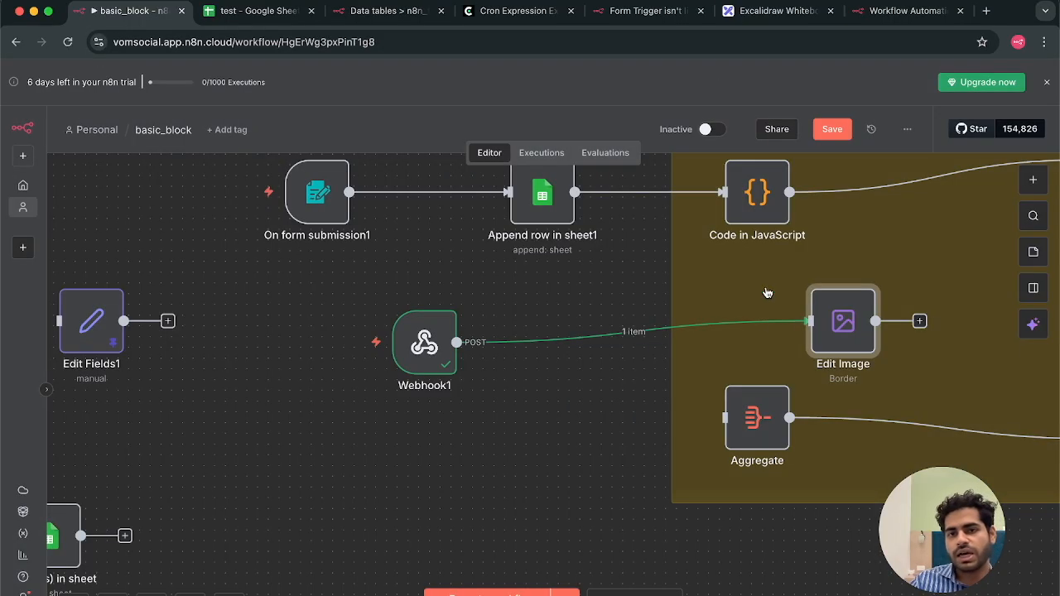
- Examine the data transformation nodes available for the workflow, such as Convert to File, Edit Image and Extract from File
scroll(739, 362, right, 5)
scroll(739, 362, up, 2)
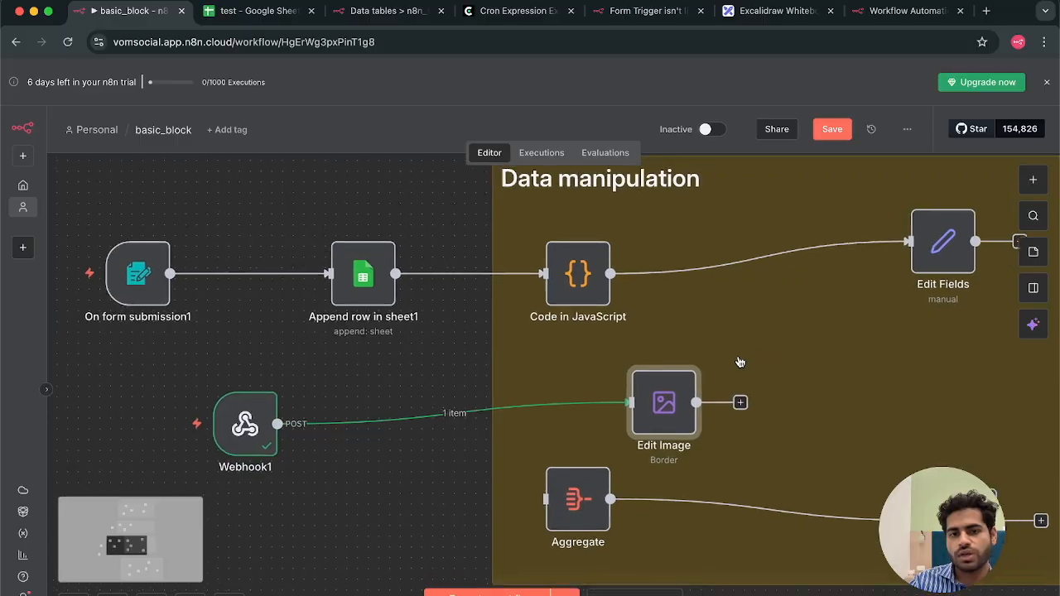
scroll(740, 361, left, 3)
scroll(739, 362, down, 2)
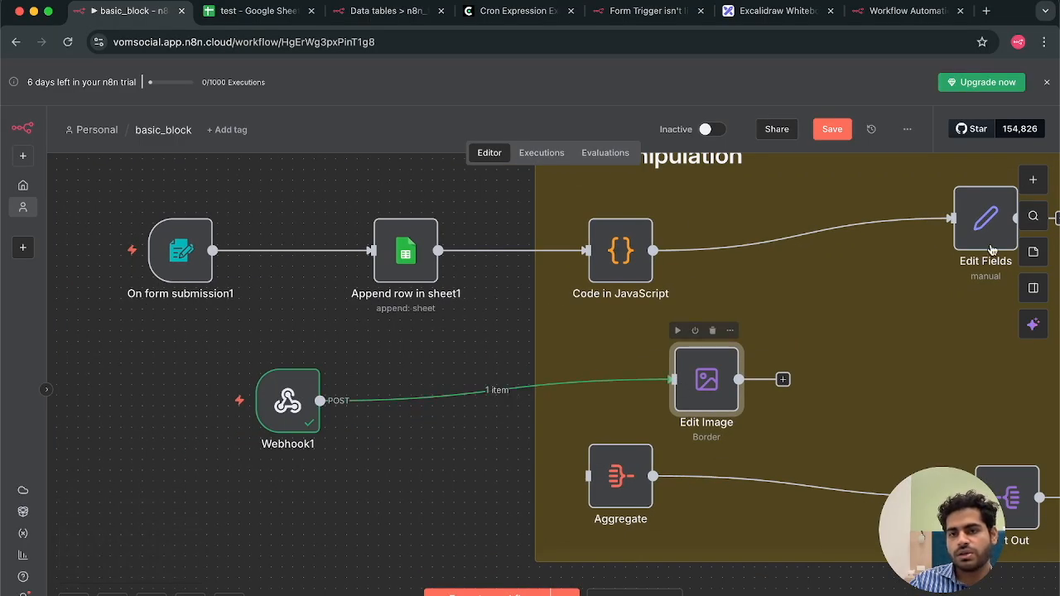
click(1033, 179)
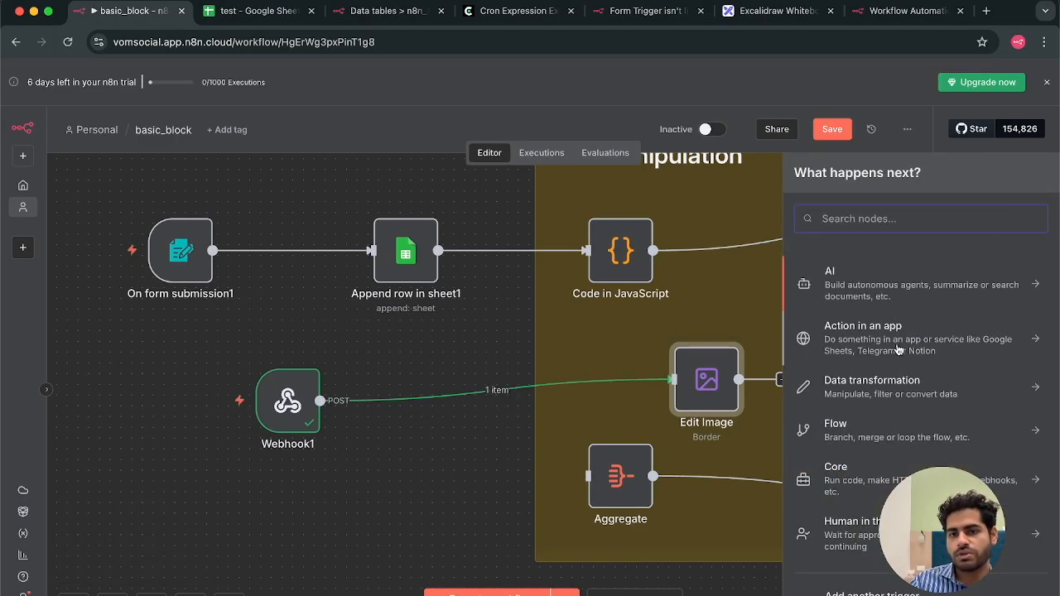
click(895, 386)
scroll(878, 497, down, 10)
scroll(878, 430, up, 2)
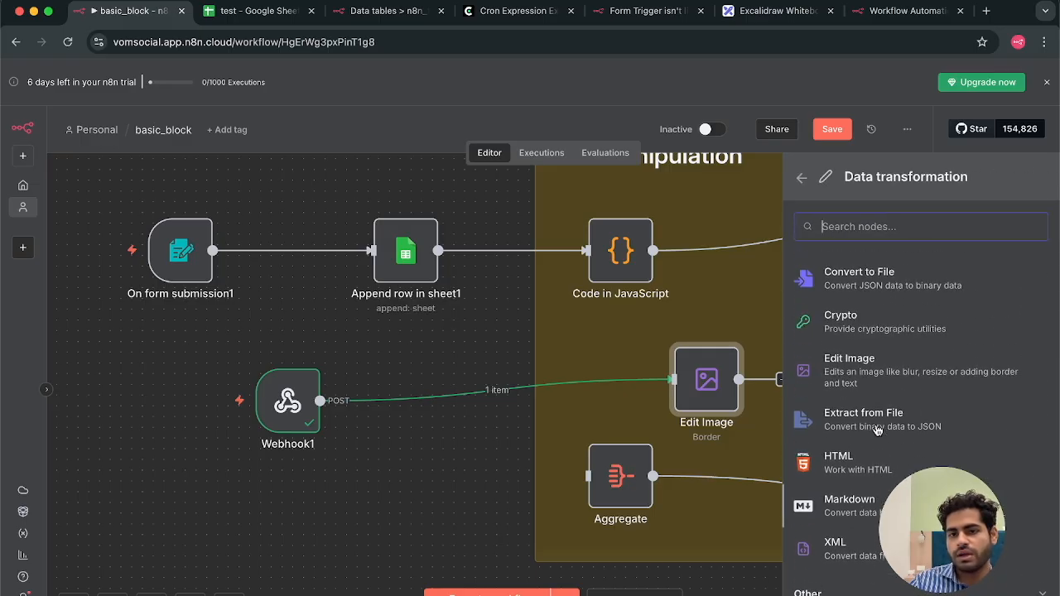
click(555, 317)
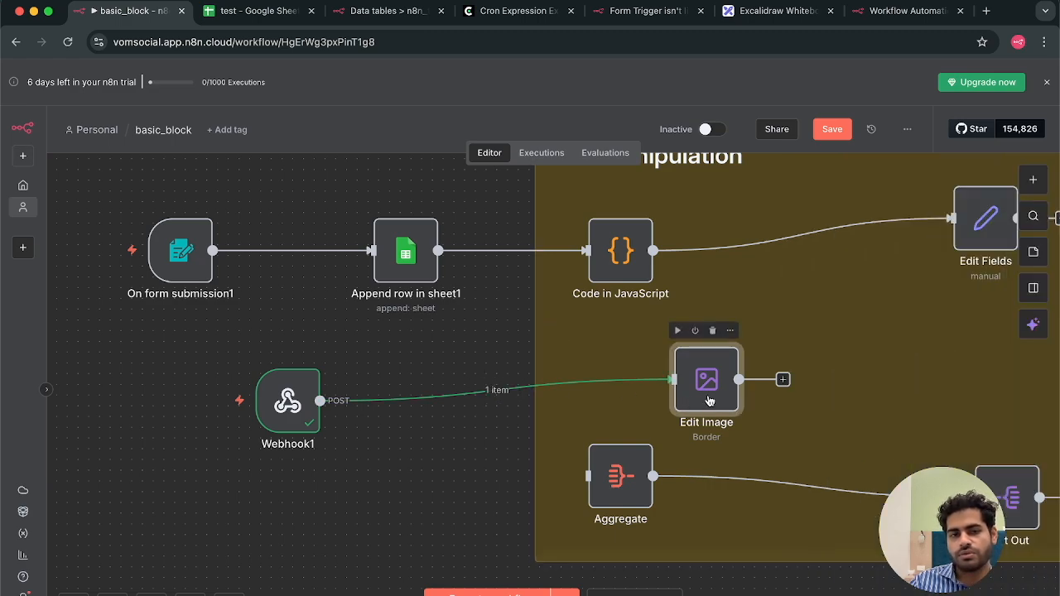
- Open the Edit Image node, preview its input cat image and examine the operations it offers, from Blur to Transparent
double_click(709, 401)
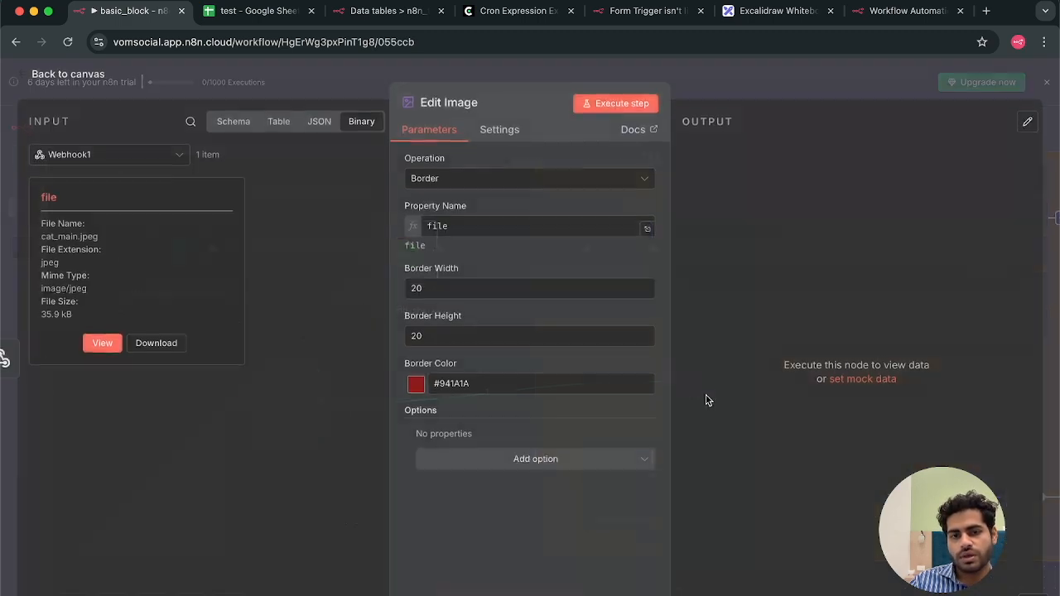
click(102, 344)
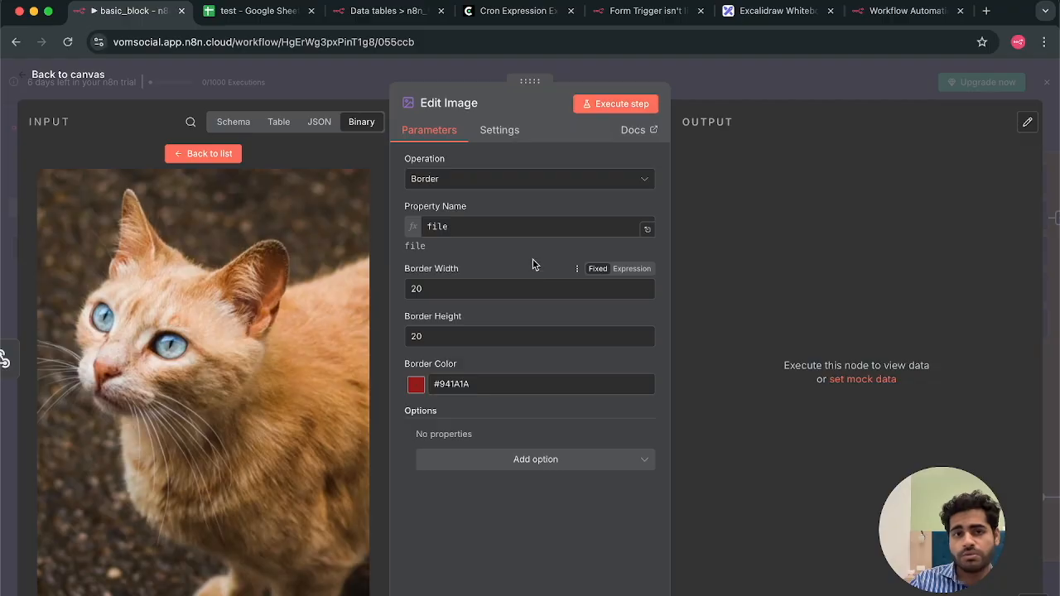
click(518, 180)
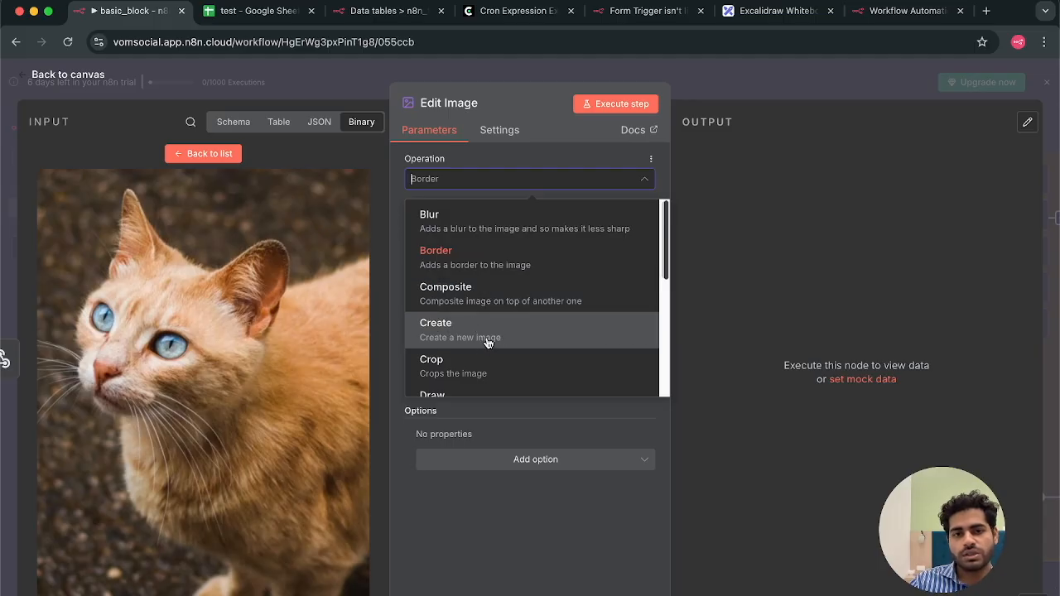
scroll(488, 343, down, 3)
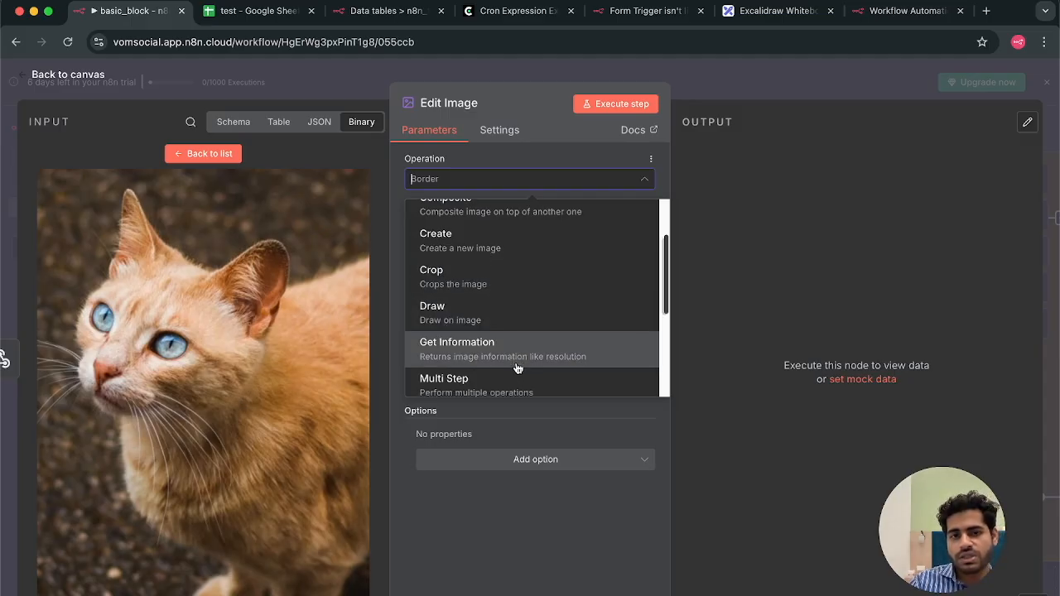
scroll(516, 367, down, 2)
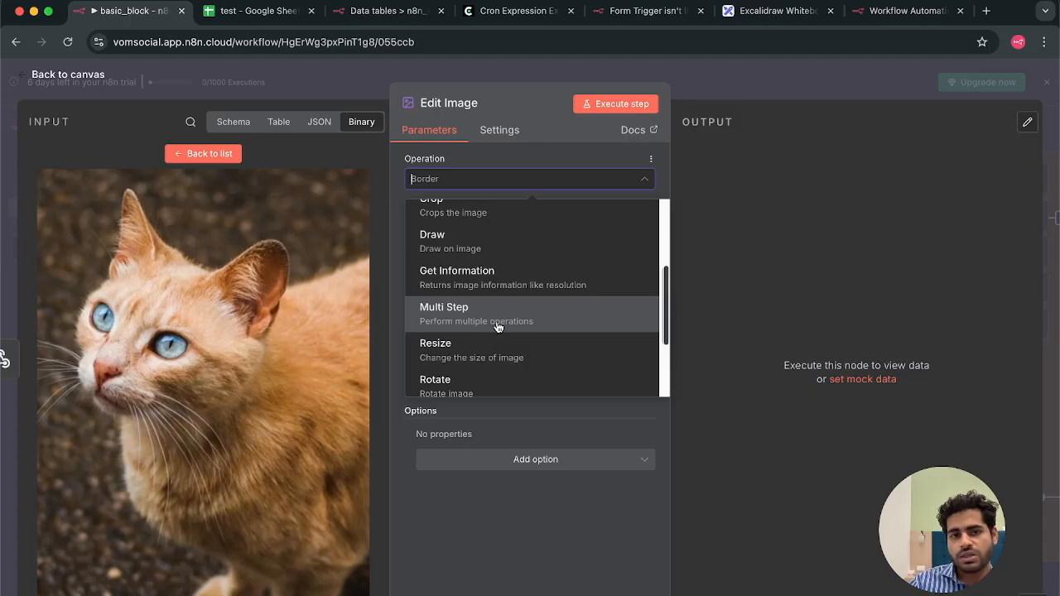
scroll(468, 365, down, 2)
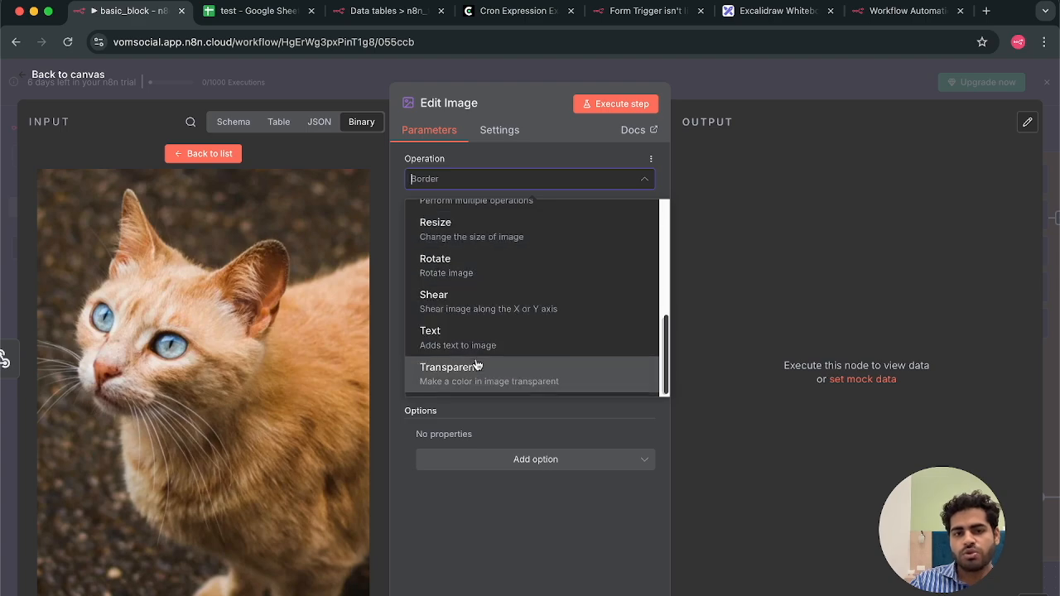
click(523, 527)
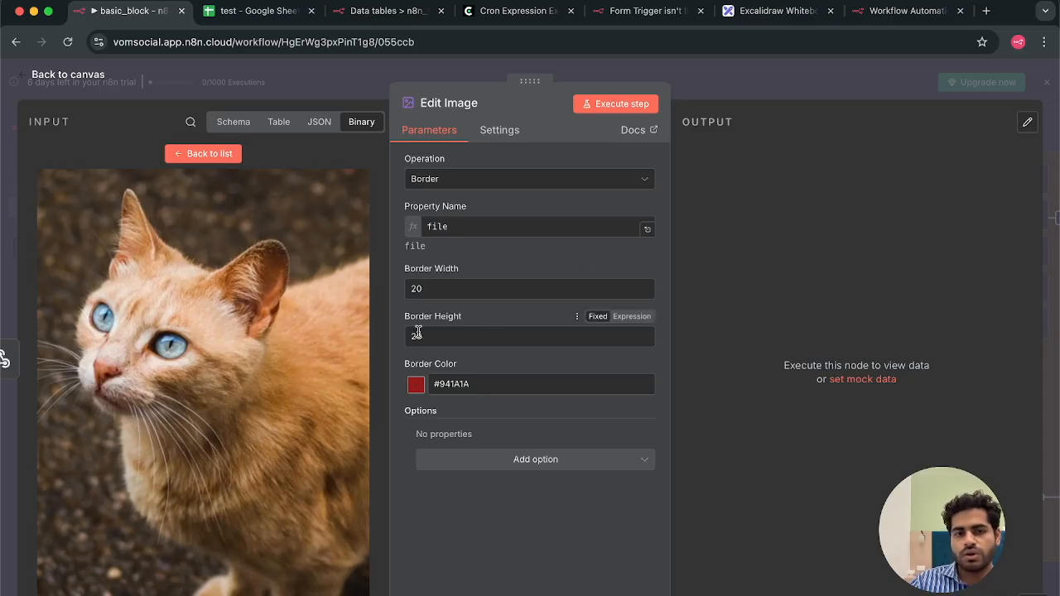
- Execute the Edit Image node with the Border operation, view the output image and return to the output file list
click(618, 105)
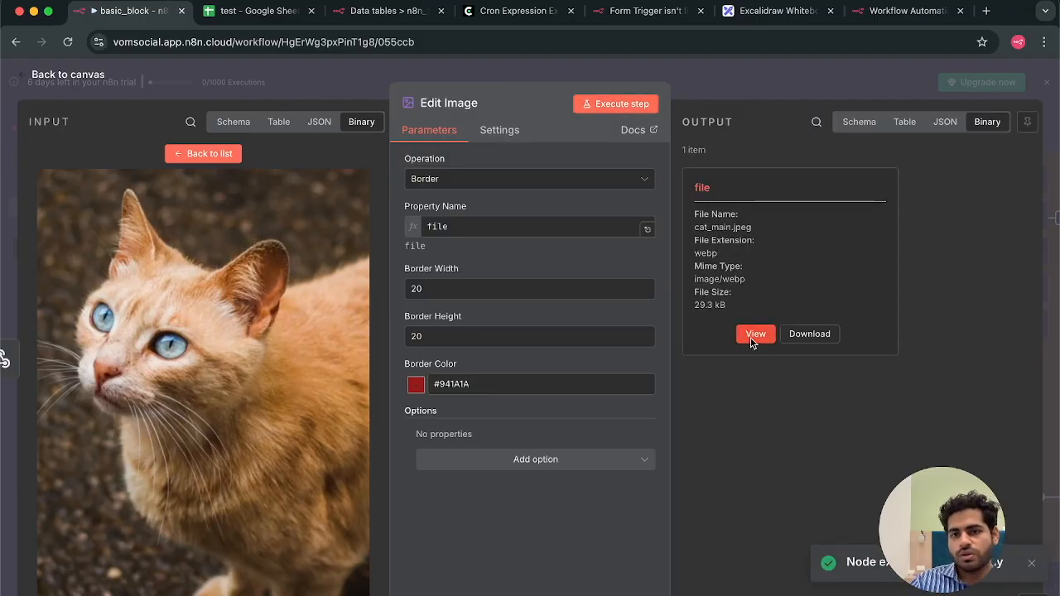
click(755, 335)
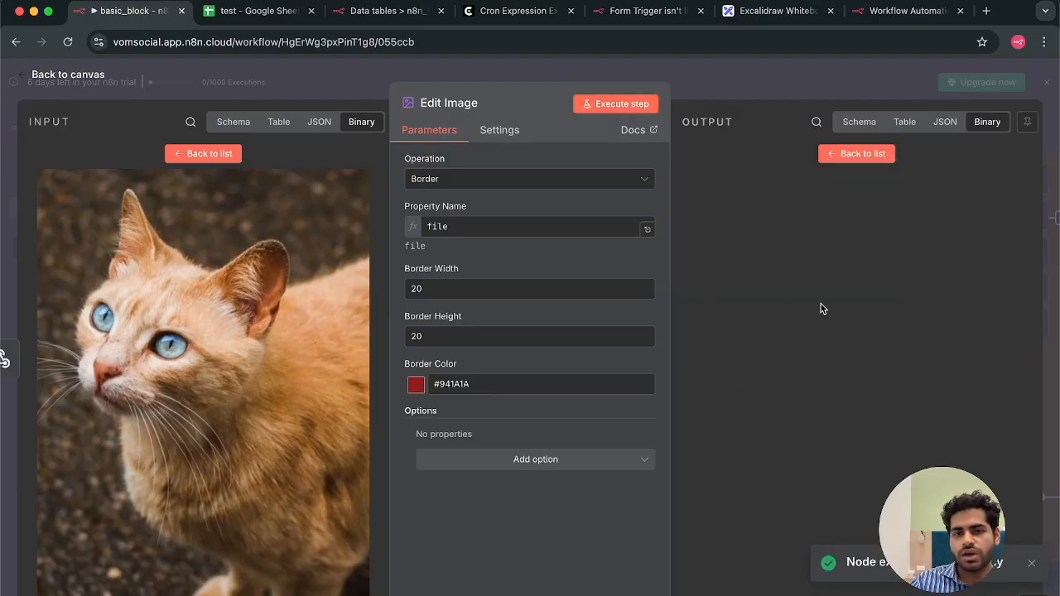
click(858, 154)
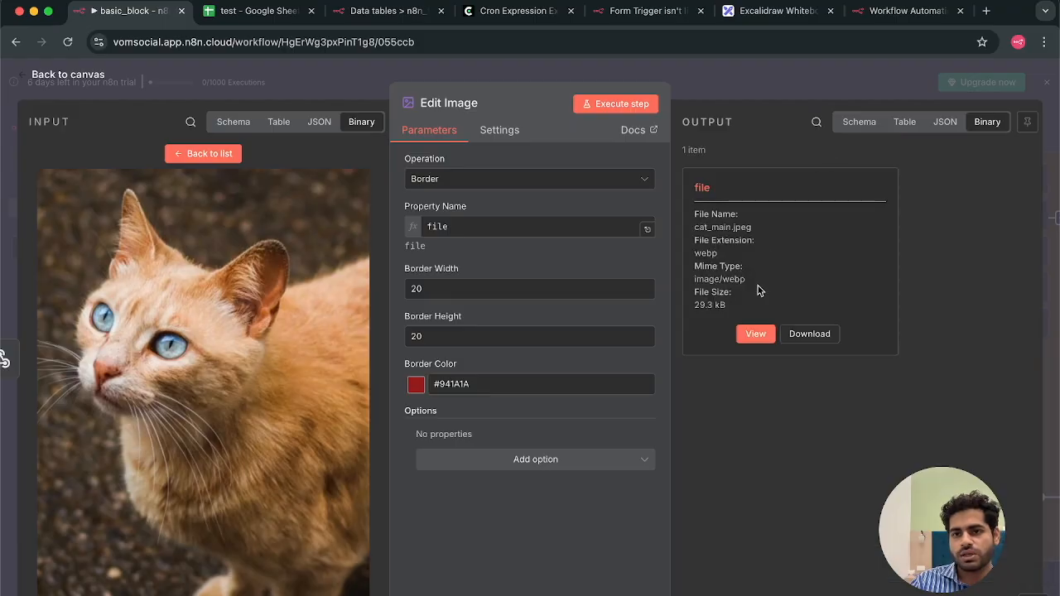
- Execute the Edit Image node again with the Border operation and view the bordered cat image in the output
click(752, 342)
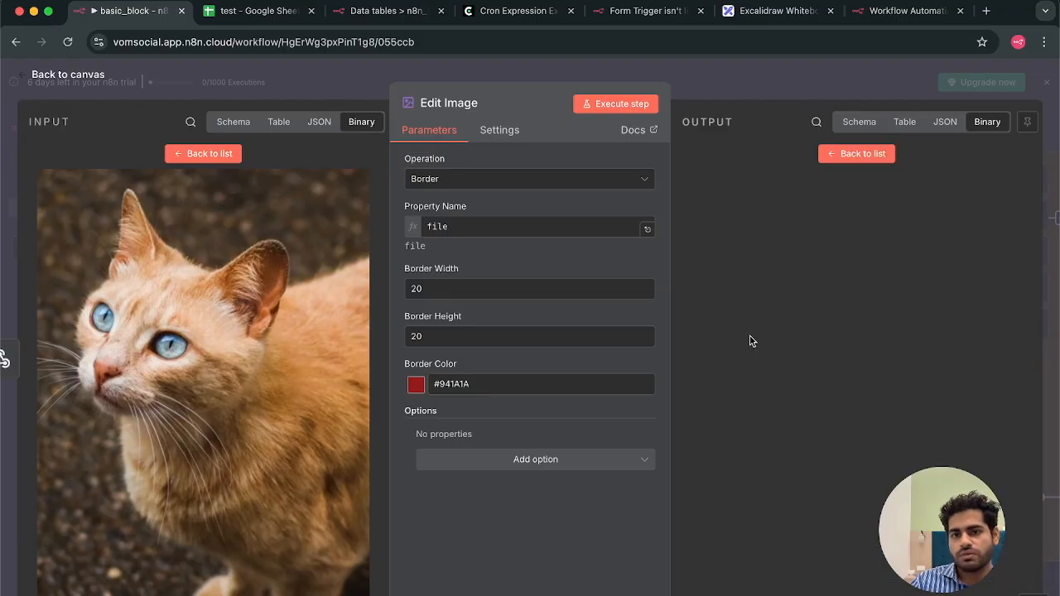
click(832, 158)
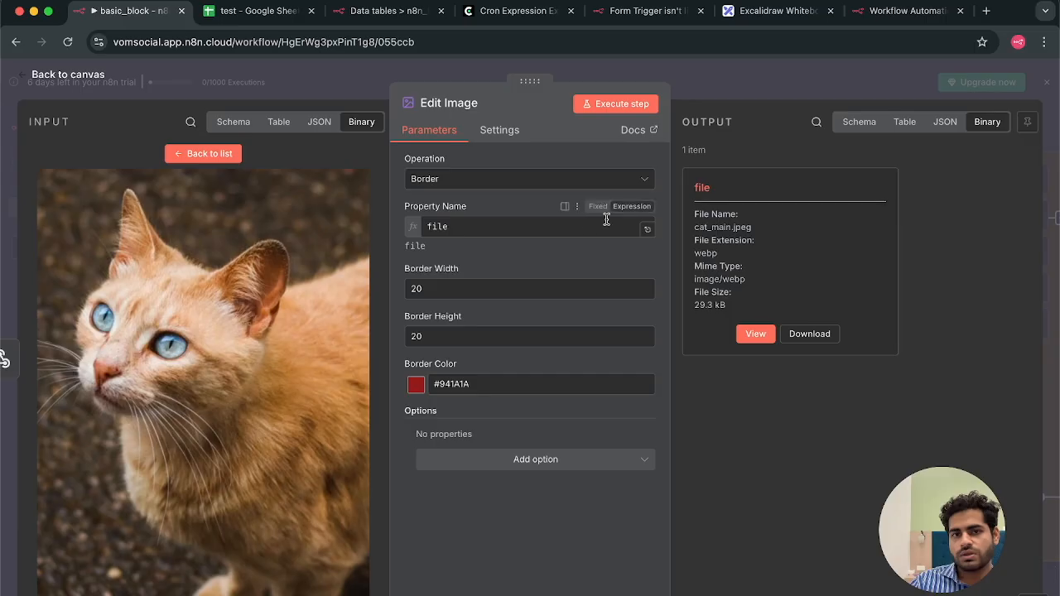
click(628, 101)
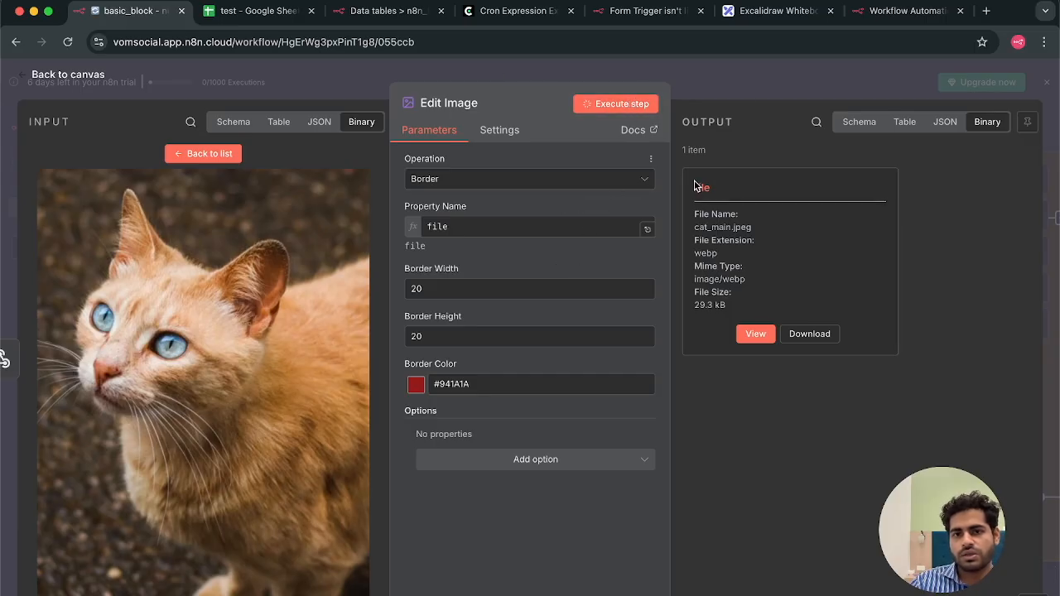
click(755, 335)
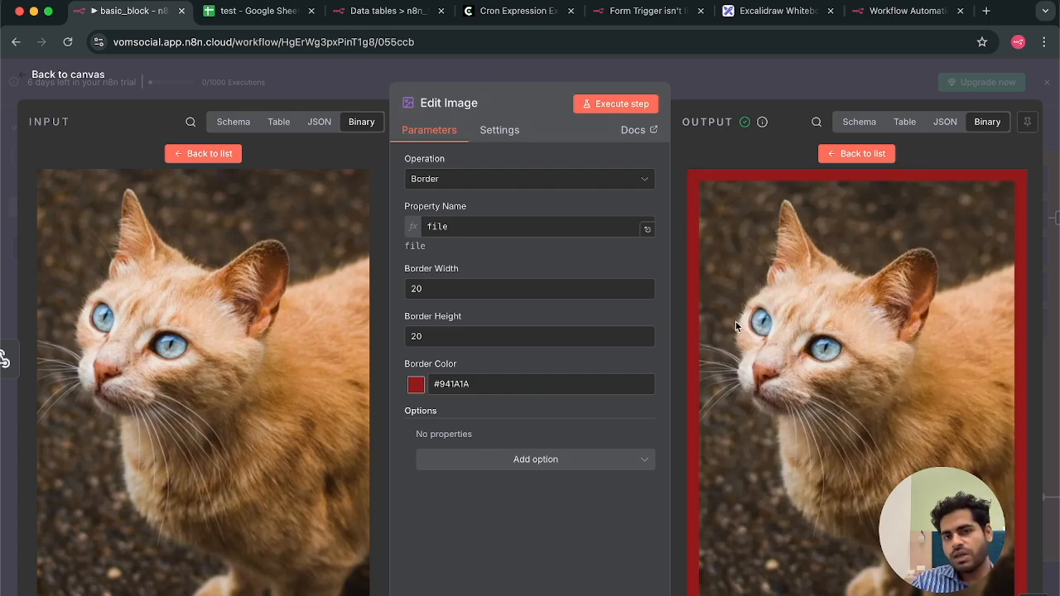
- Change the Edit Image operation to Blur, execute it and view the output image, then return to the canvas
click(607, 181)
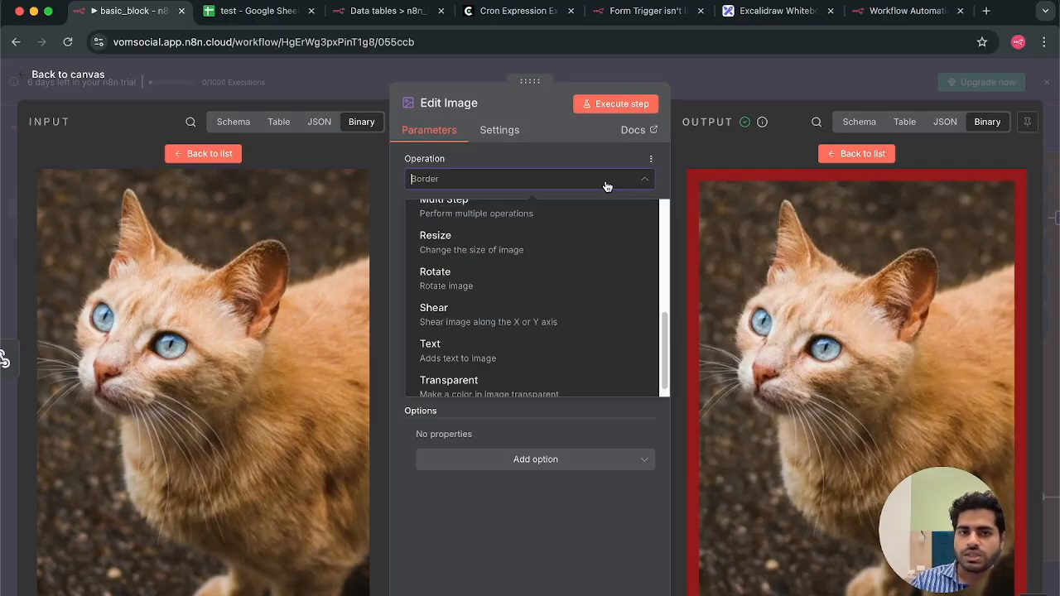
scroll(501, 213, up, 1)
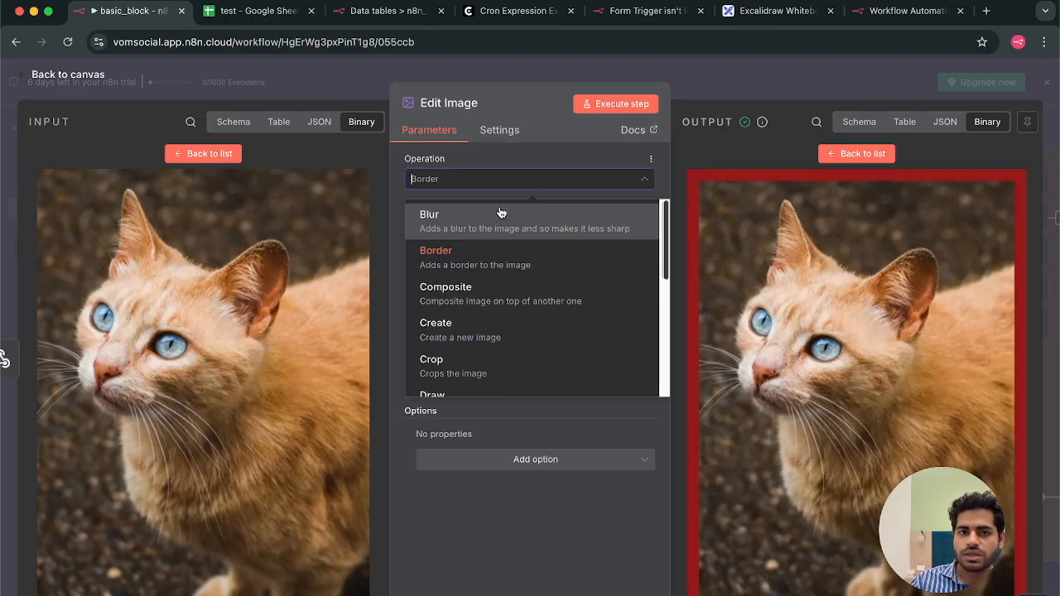
click(513, 222)
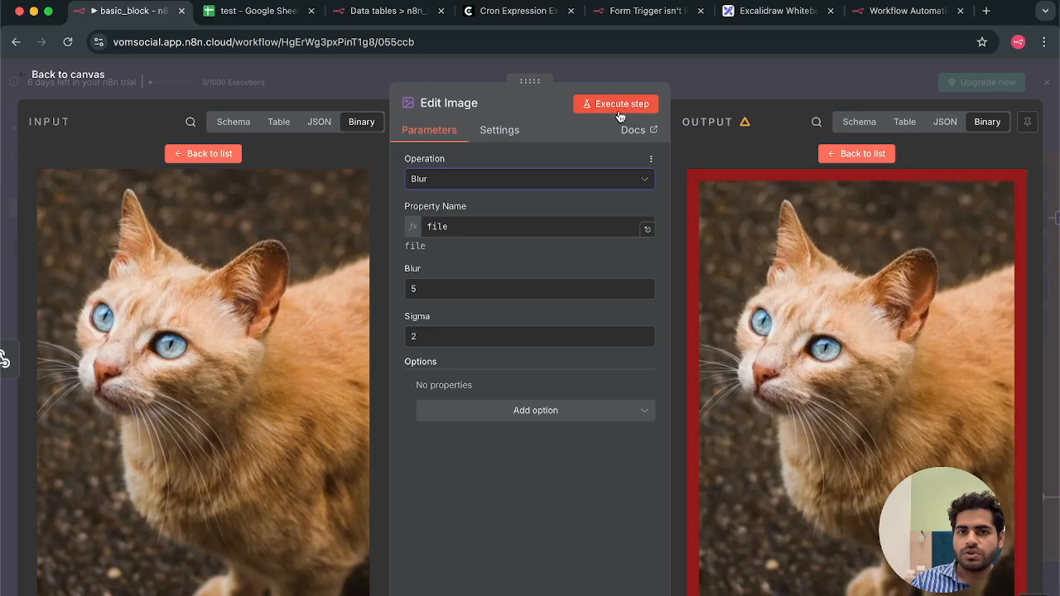
click(611, 108)
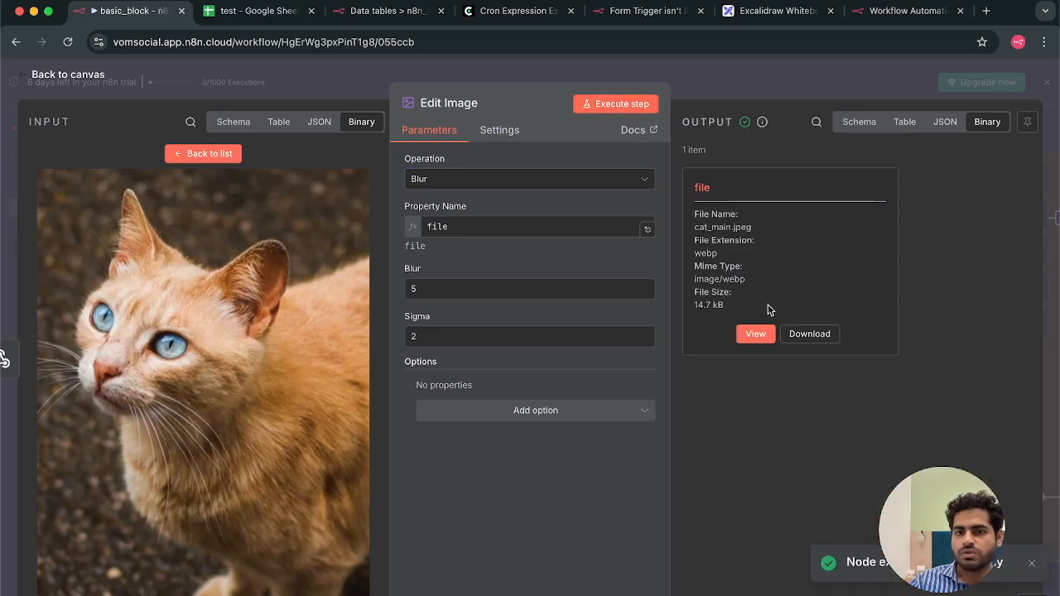
click(754, 334)
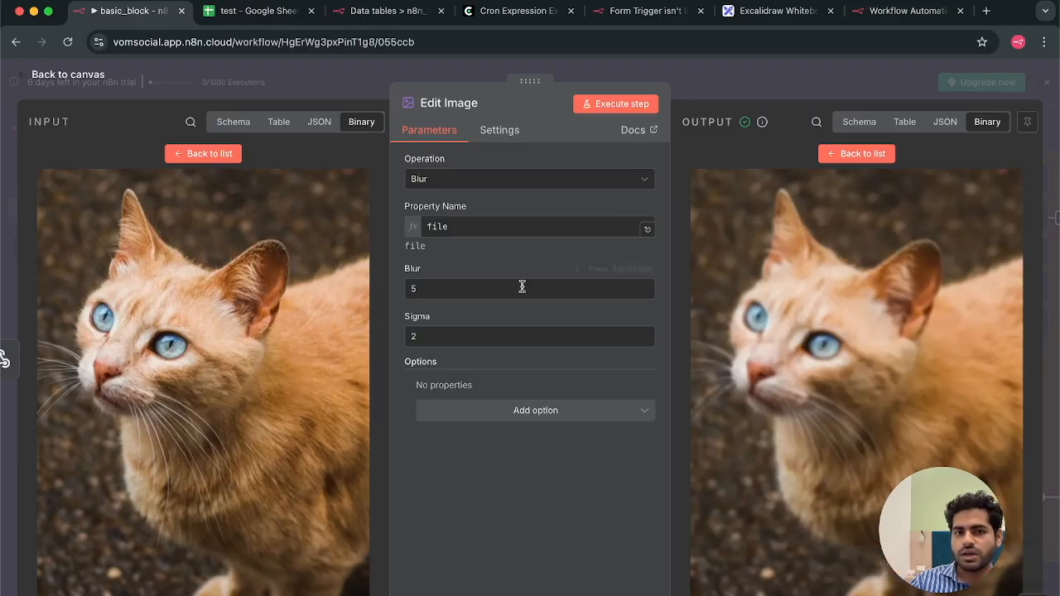
click(506, 410)
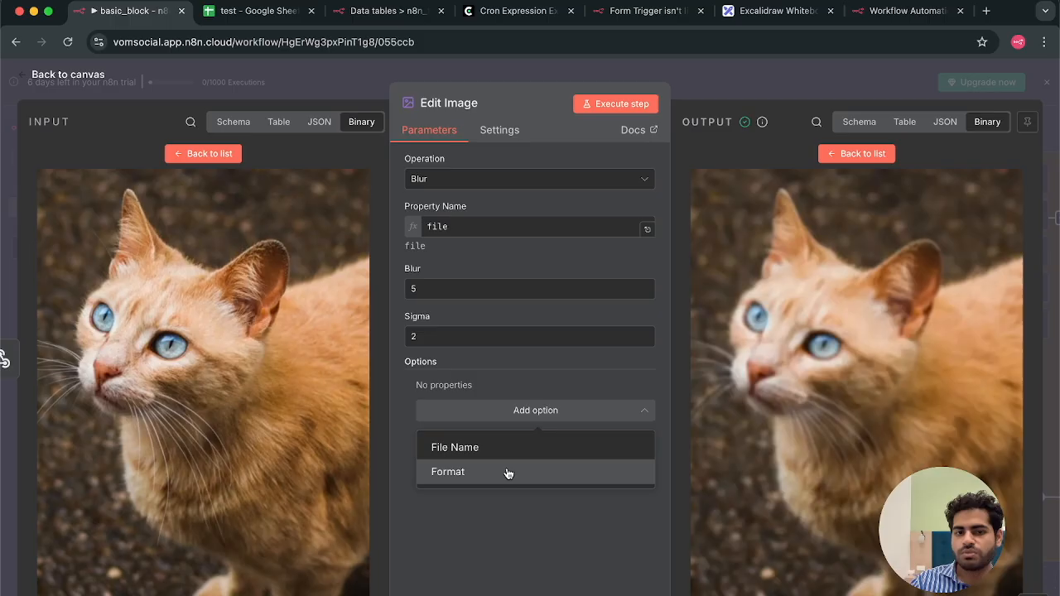
click(763, 77)
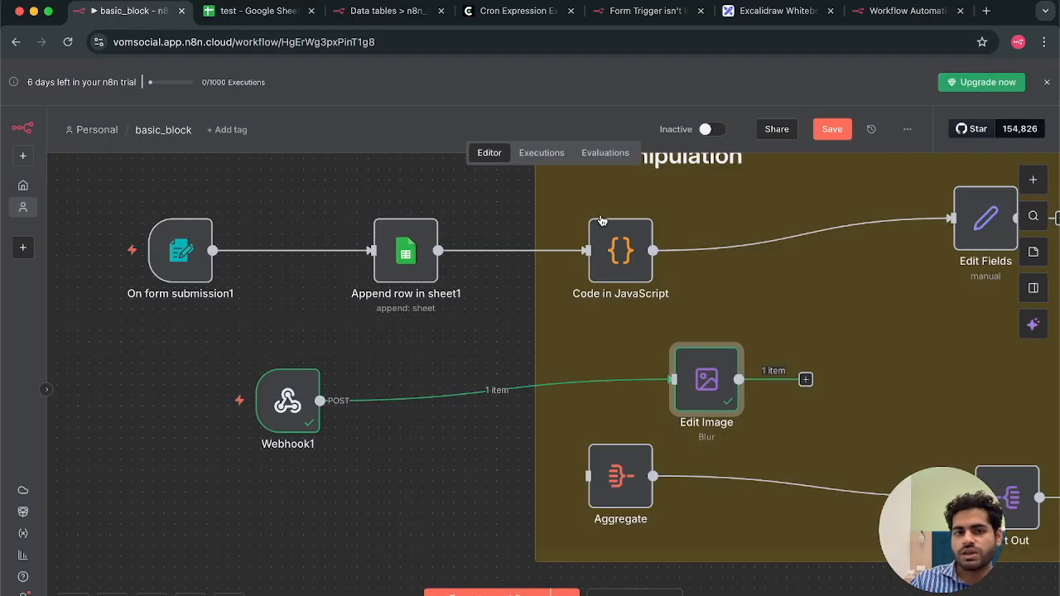
- Connect the Get row(s) in sheet node, moved below Webhook1, to the Aggregate node and execute it
scroll(525, 362, down, 2)
scroll(525, 362, left, 10)
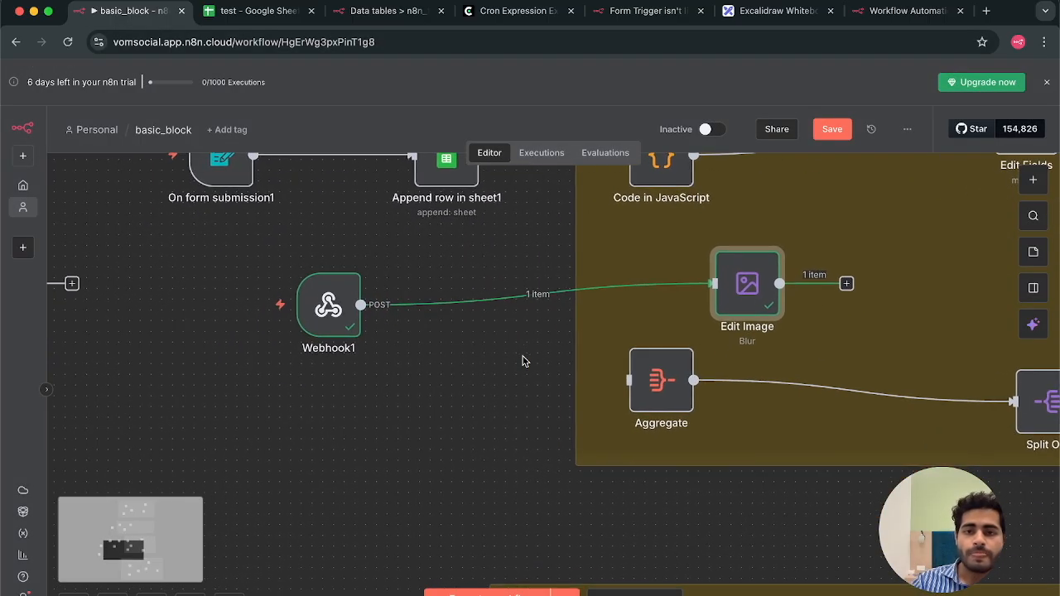
scroll(522, 361, down, 2)
scroll(522, 362, up, 1)
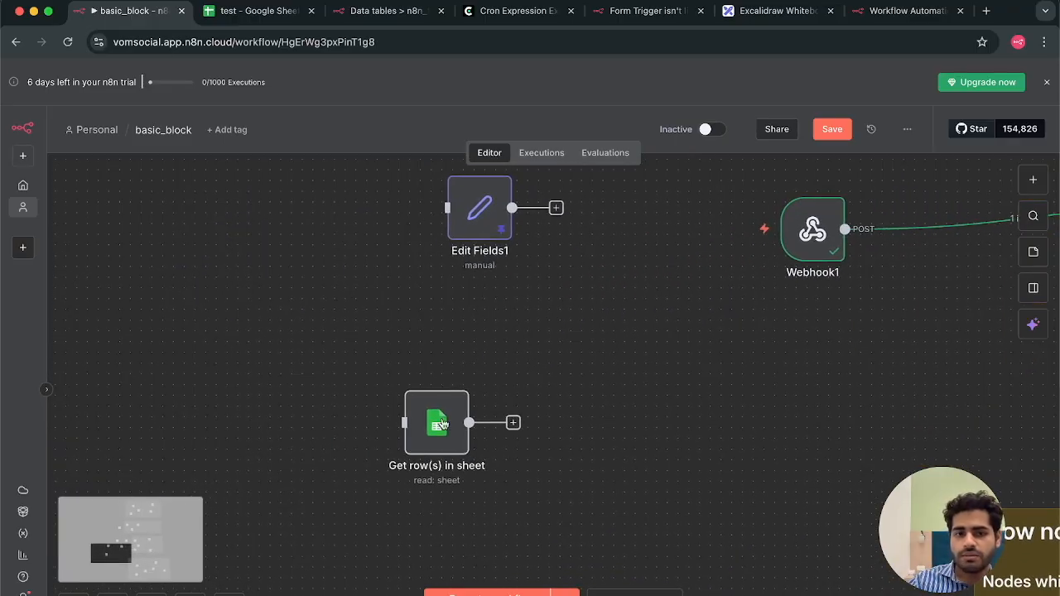
drag(436, 422, 824, 354)
scroll(824, 355, right, 10)
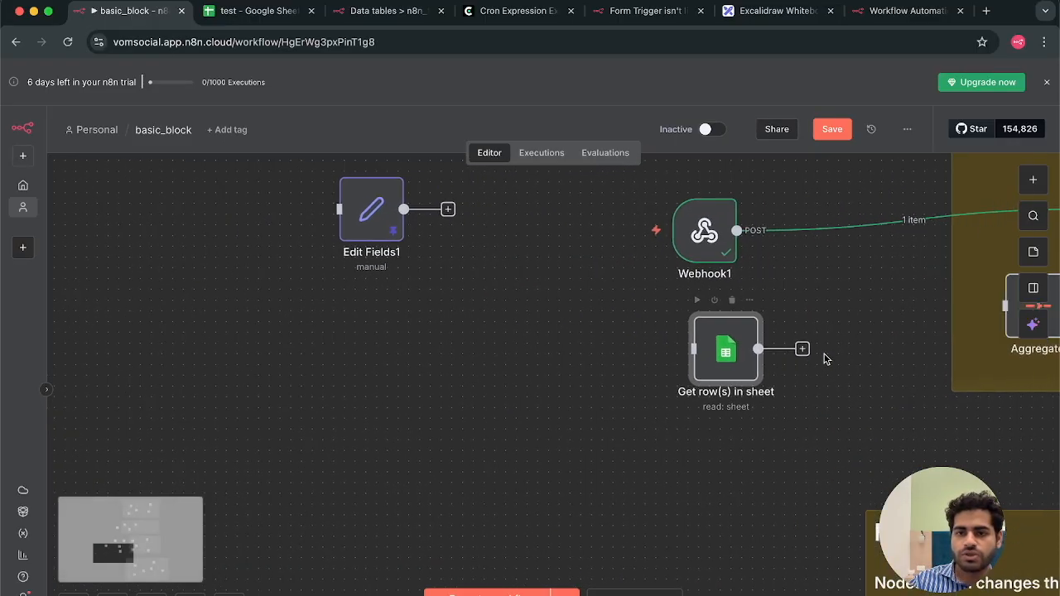
drag(553, 352, 757, 306)
scroll(826, 436, right, 3)
scroll(826, 436, right, 6)
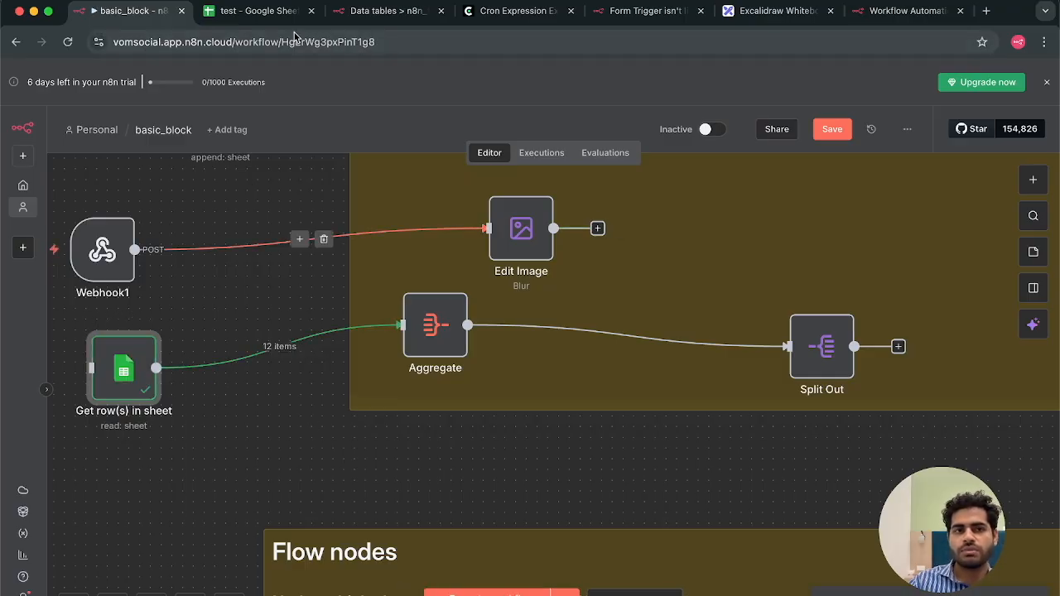
- Check the employee rows in the test Google Sheet, down to row 13, and return to the n8n workflow
click(242, 11)
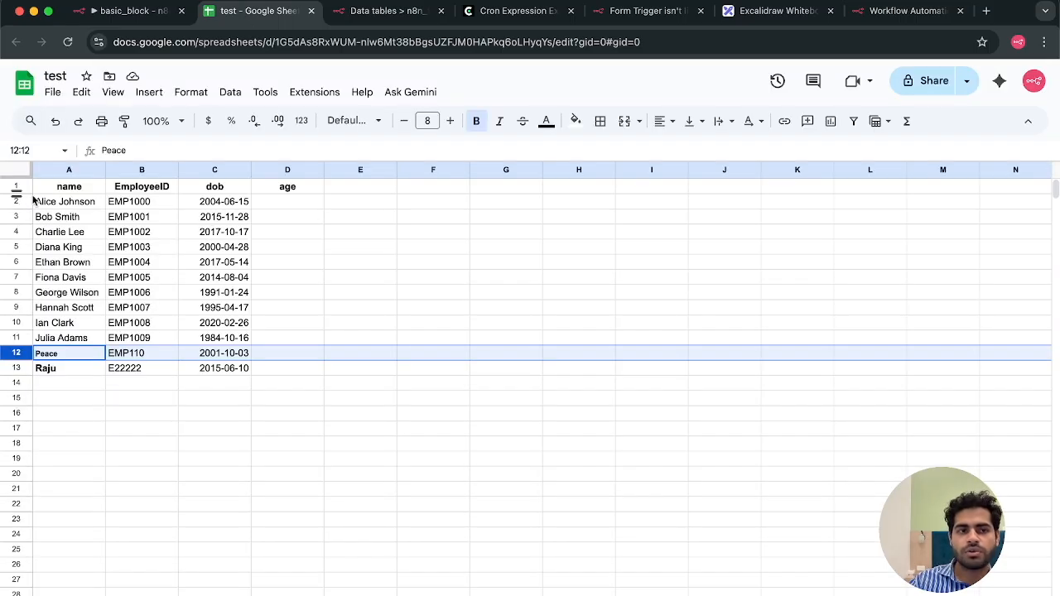
click(46, 370)
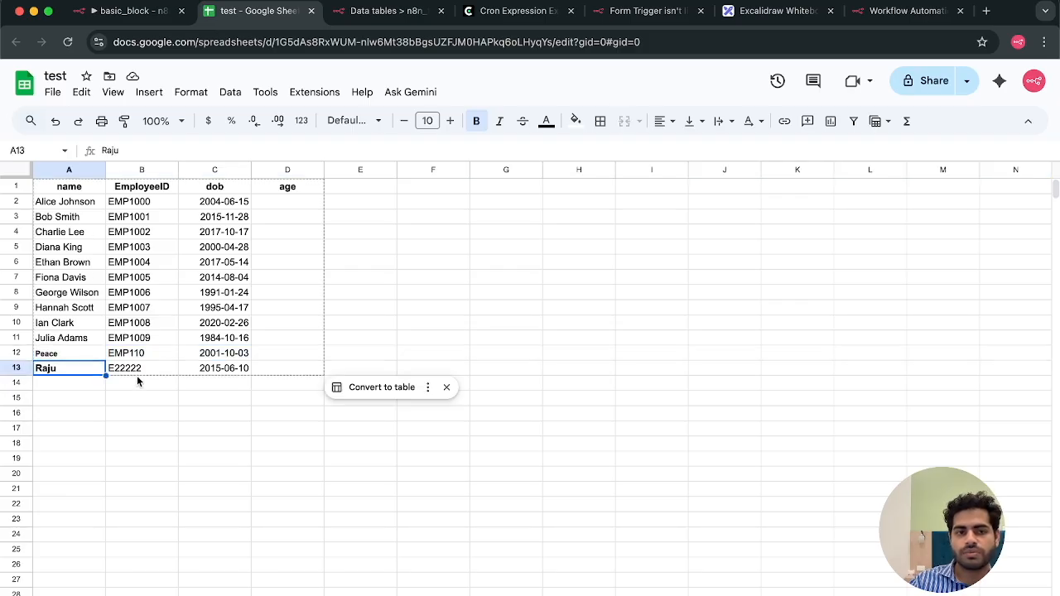
click(138, 15)
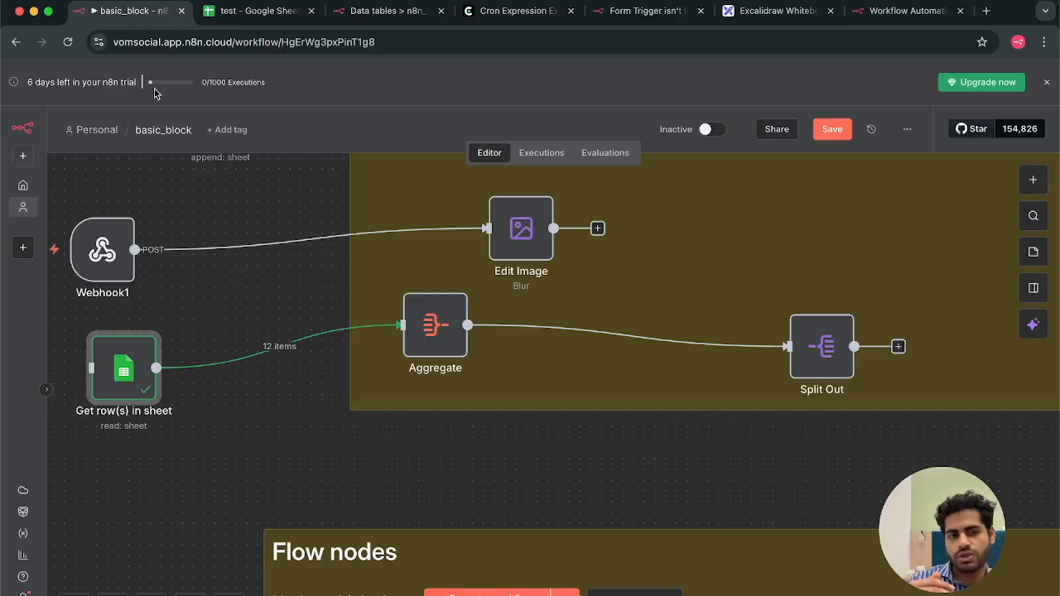
mouse_move(278, 345)
- Open the Aggregate node and examine its input items as JSON, collapsing the first two objects
mouse_move(430, 329)
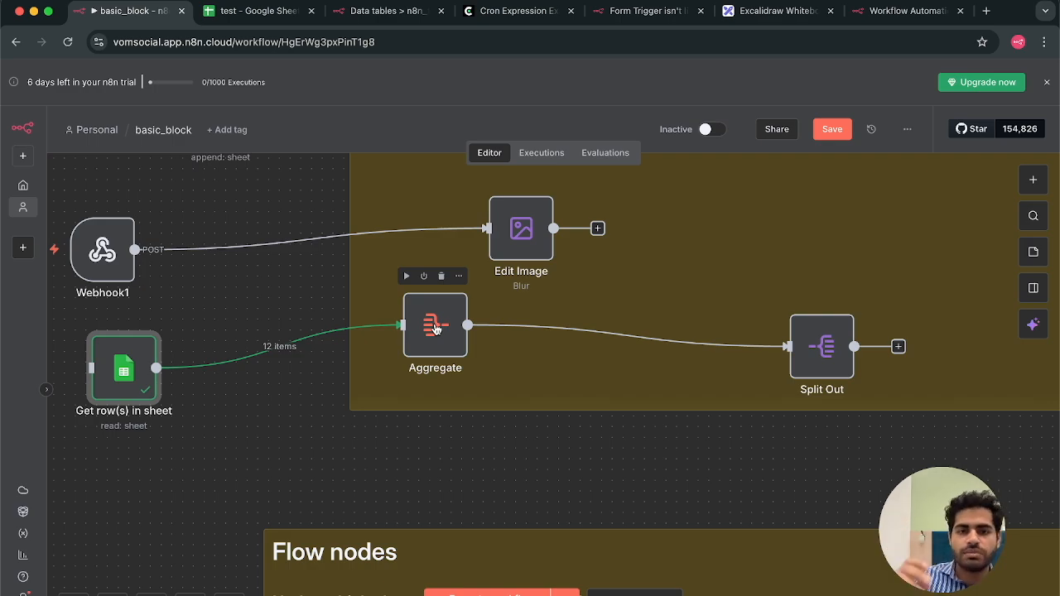
click(435, 329)
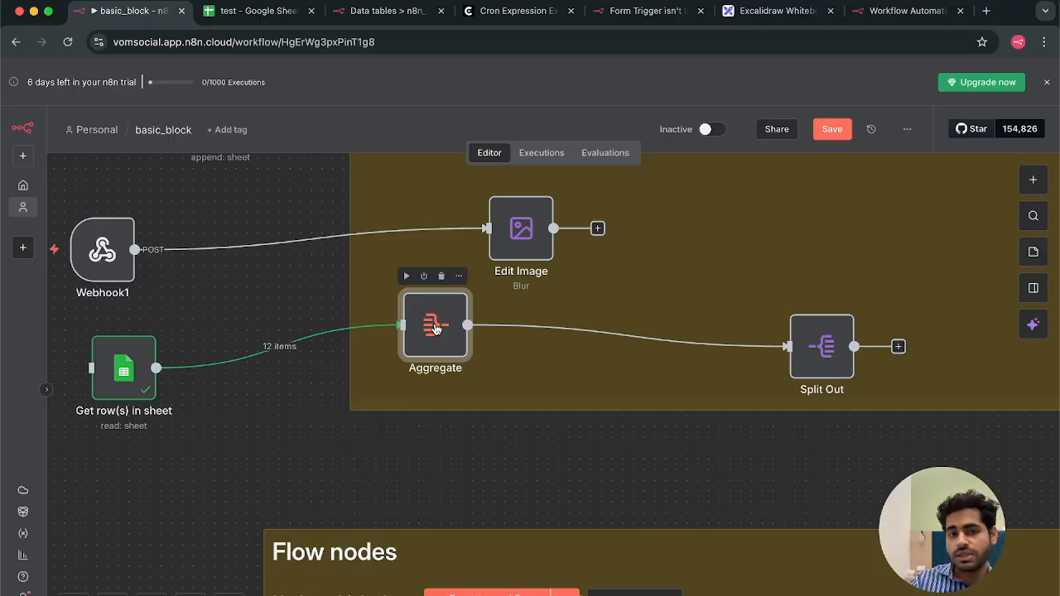
double_click(435, 329)
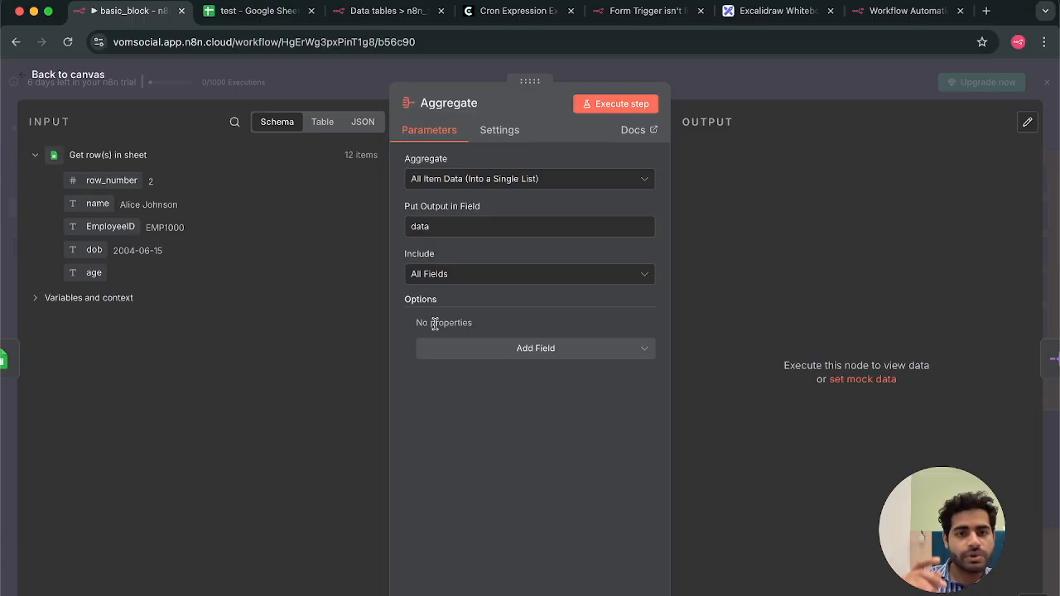
click(367, 123)
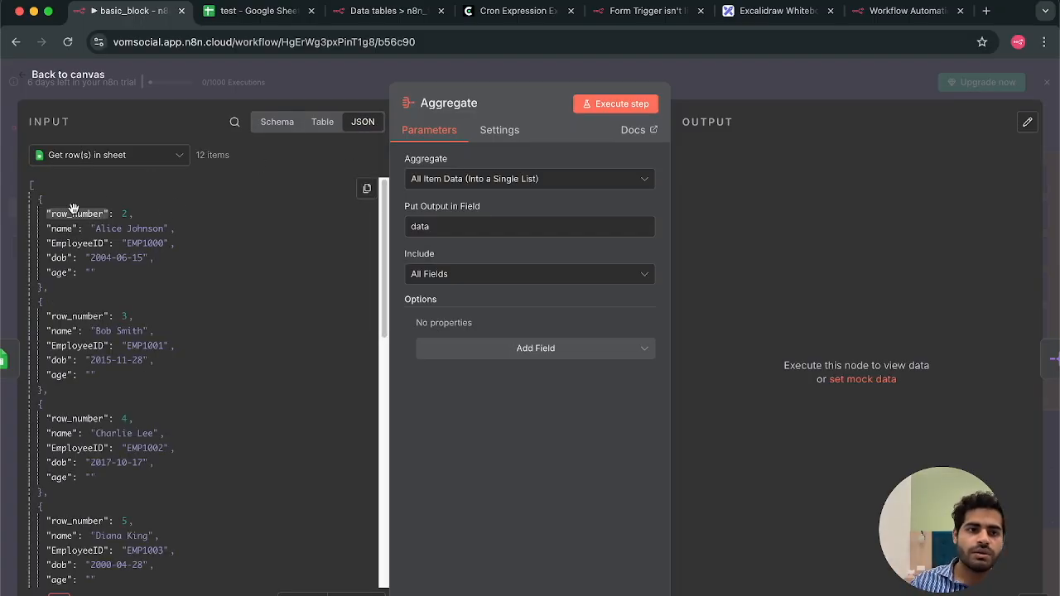
click(40, 202)
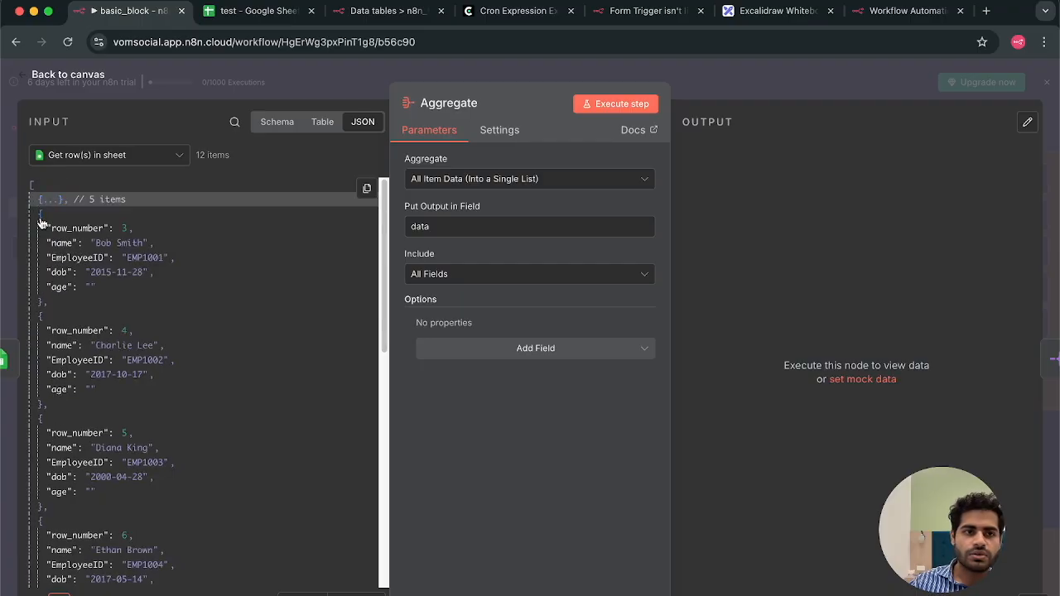
click(39, 216)
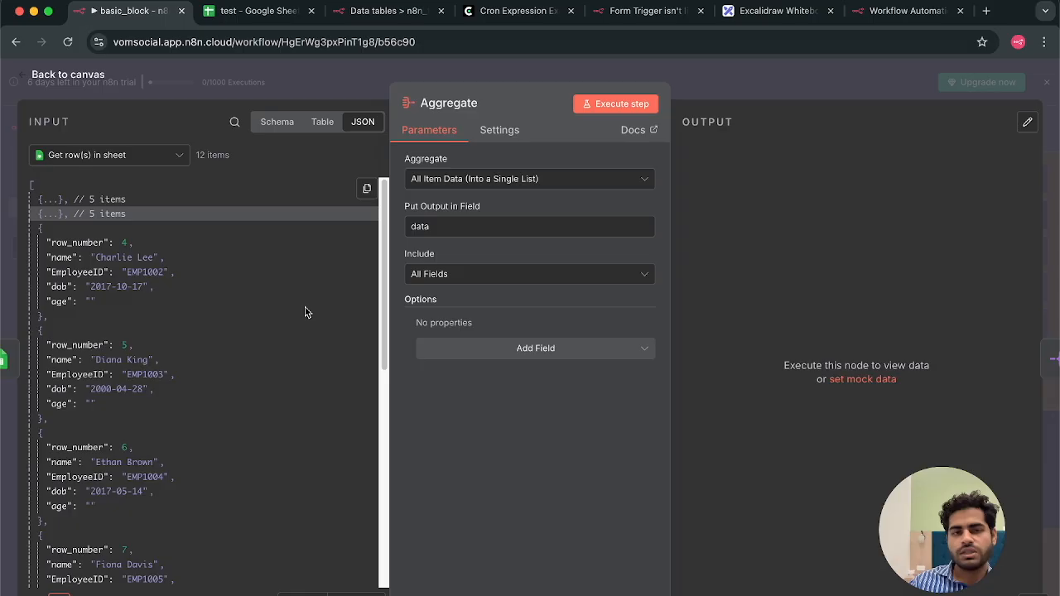
- Execute the Aggregate node with All Item Data into the field data and view the output as JSON
click(622, 107)
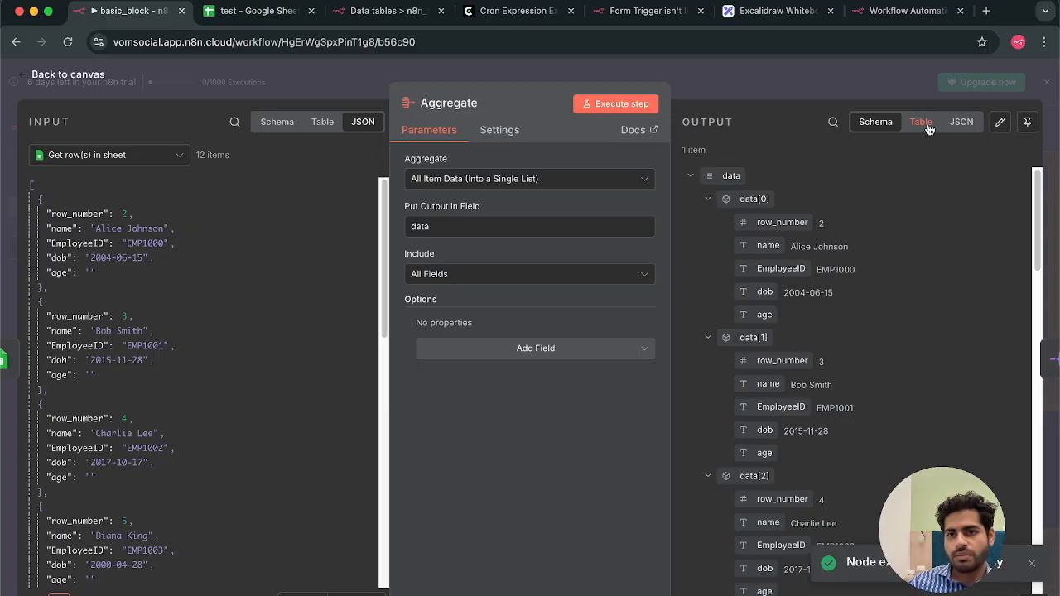
click(961, 122)
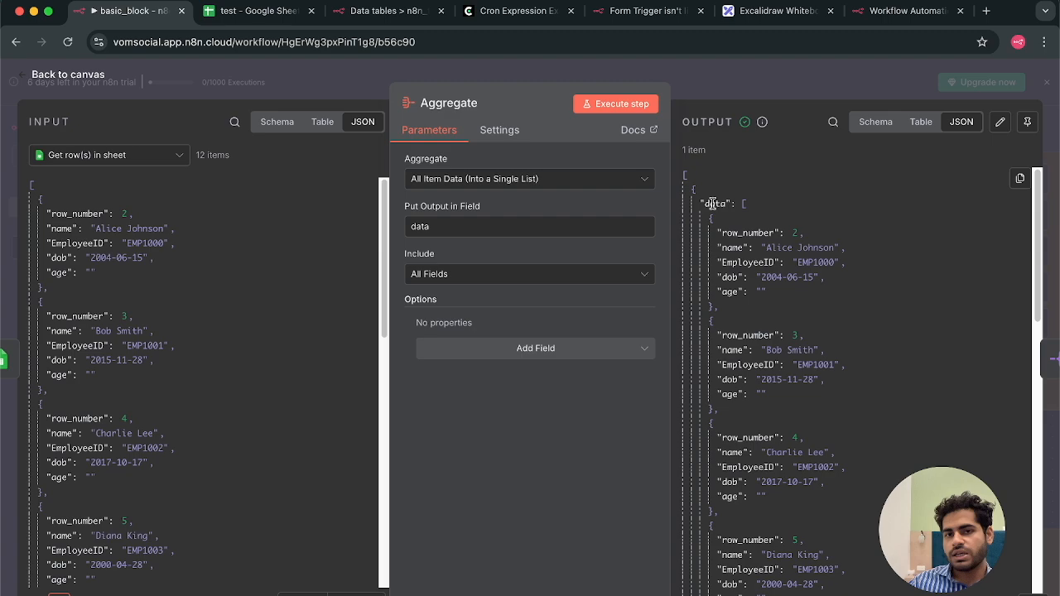
double_click(711, 203)
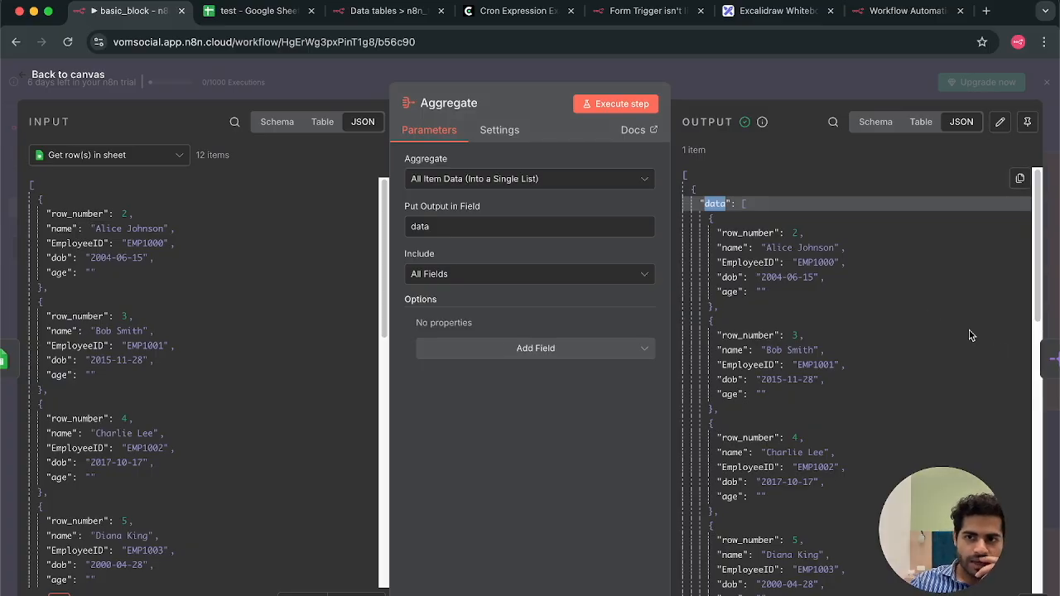
- Open the Split Out node, execute it on the data field and return to the canvas
click(1032, 365)
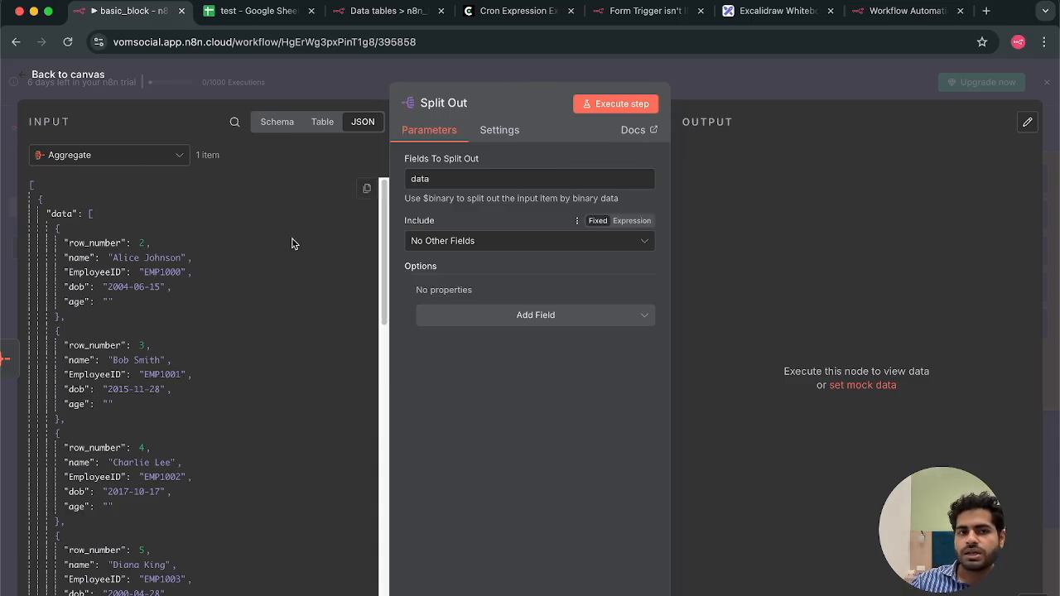
click(636, 104)
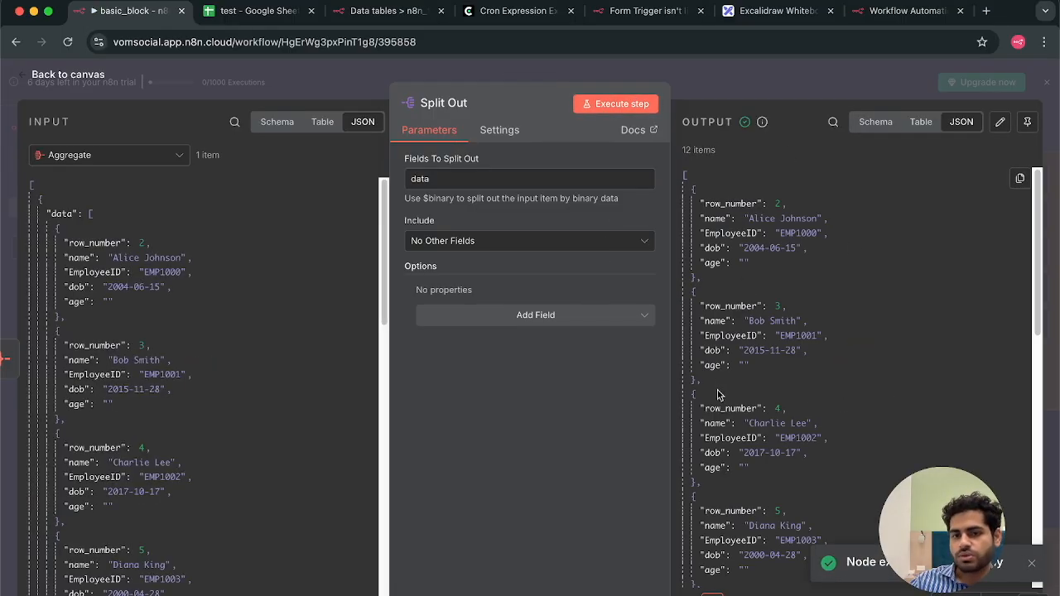
click(776, 85)
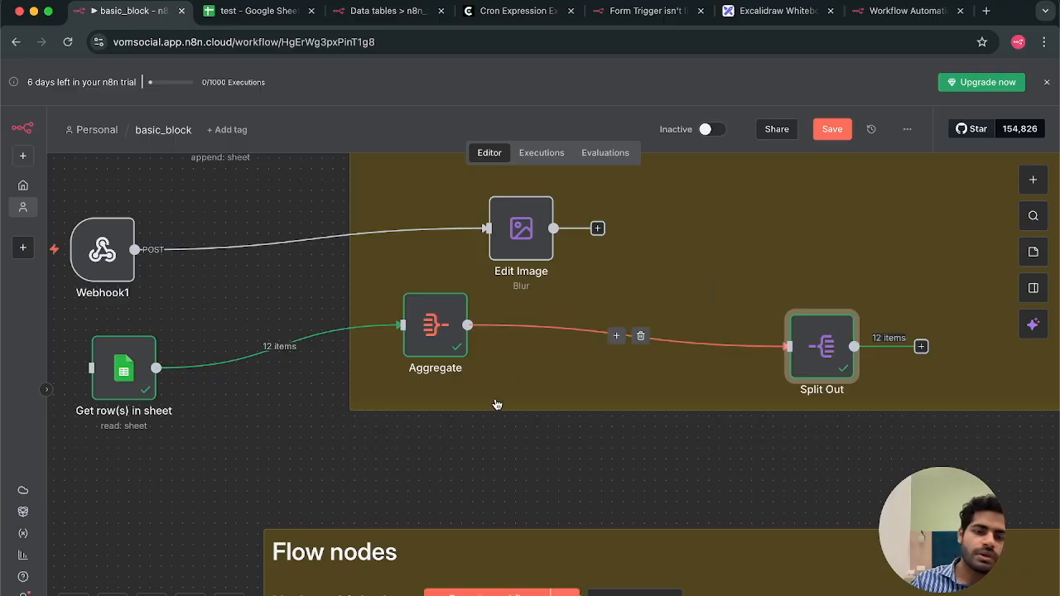
- Examine the Data manipulation section and its position between the Storage Solutions and Flow nodes sections on the canvas
scroll(491, 466, right, 3)
scroll(491, 471, up, 5)
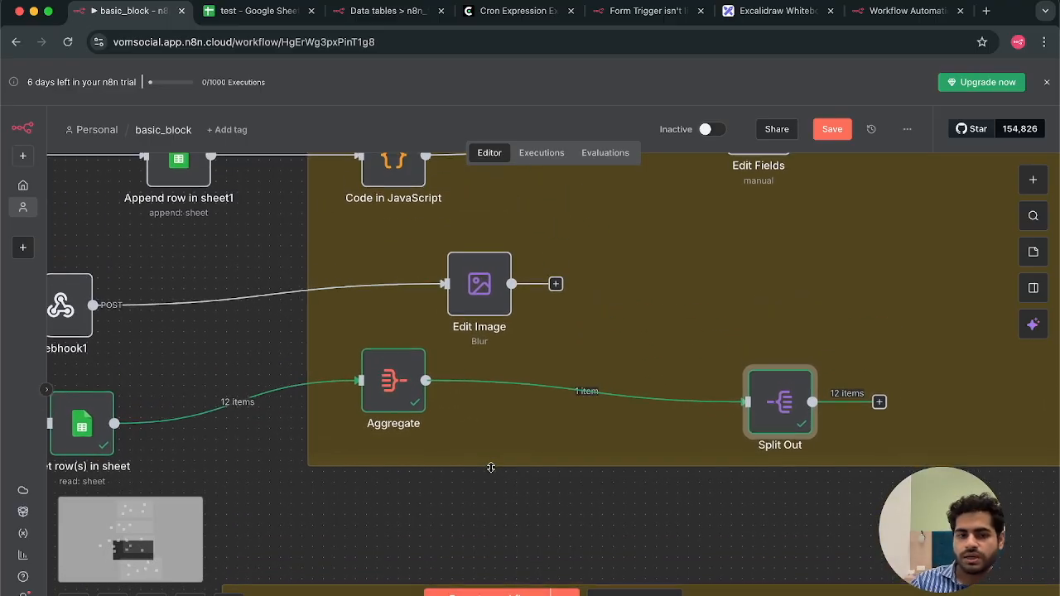
scroll(491, 472, right, 2)
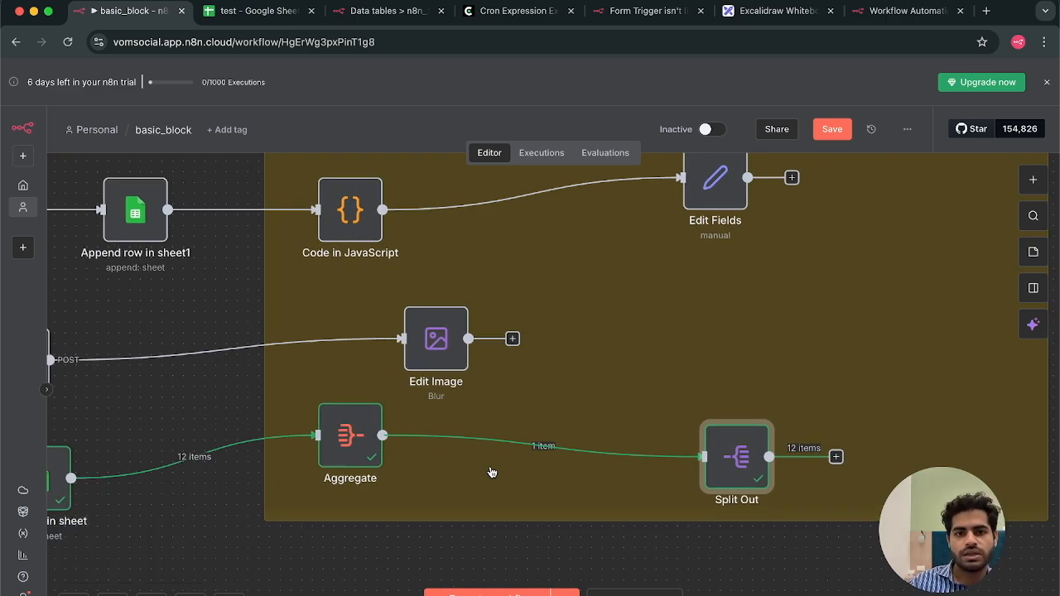
scroll(491, 476, down, 5)
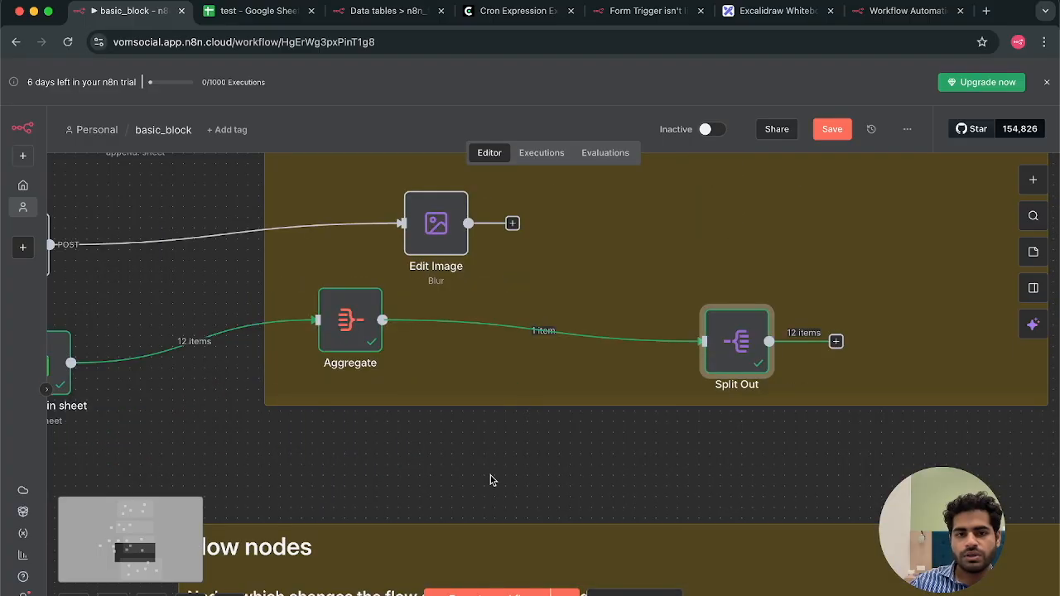
scroll(491, 480, down, 5)
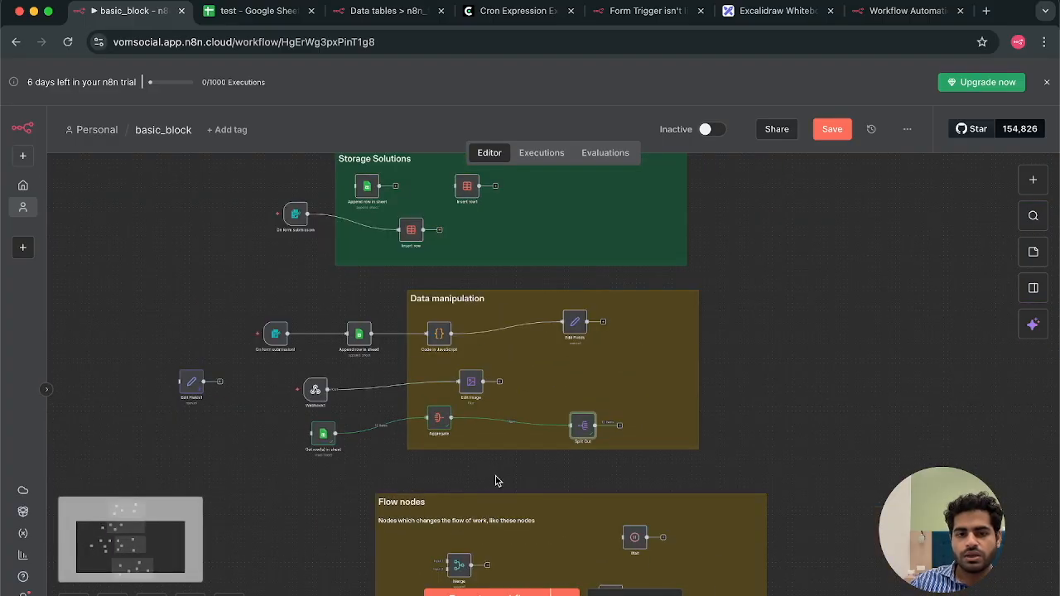
scroll(492, 481, up, 2)
scroll(537, 442, up, 10)
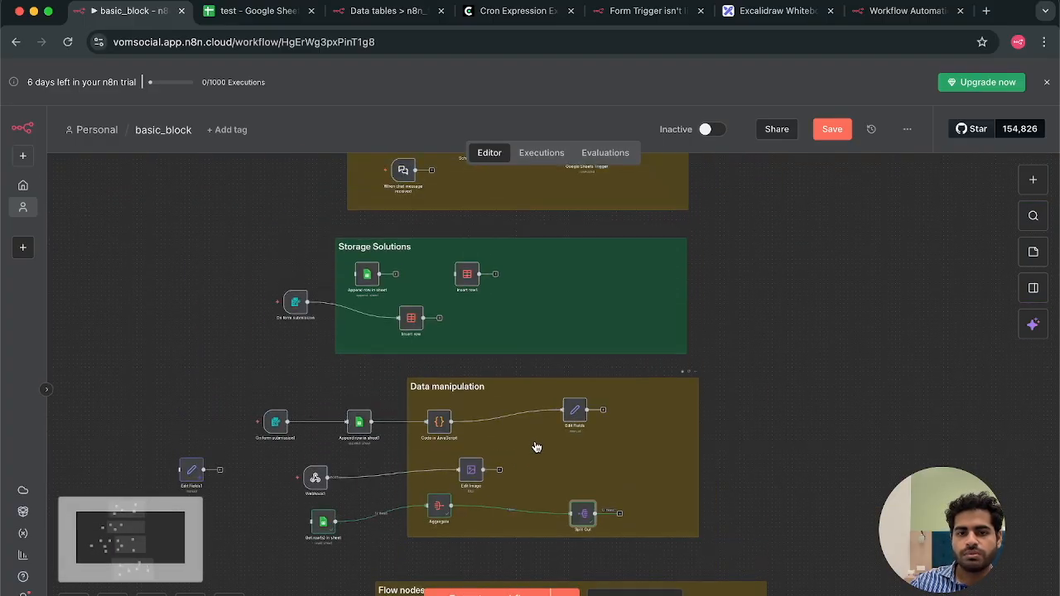
scroll(535, 475, down, 1)
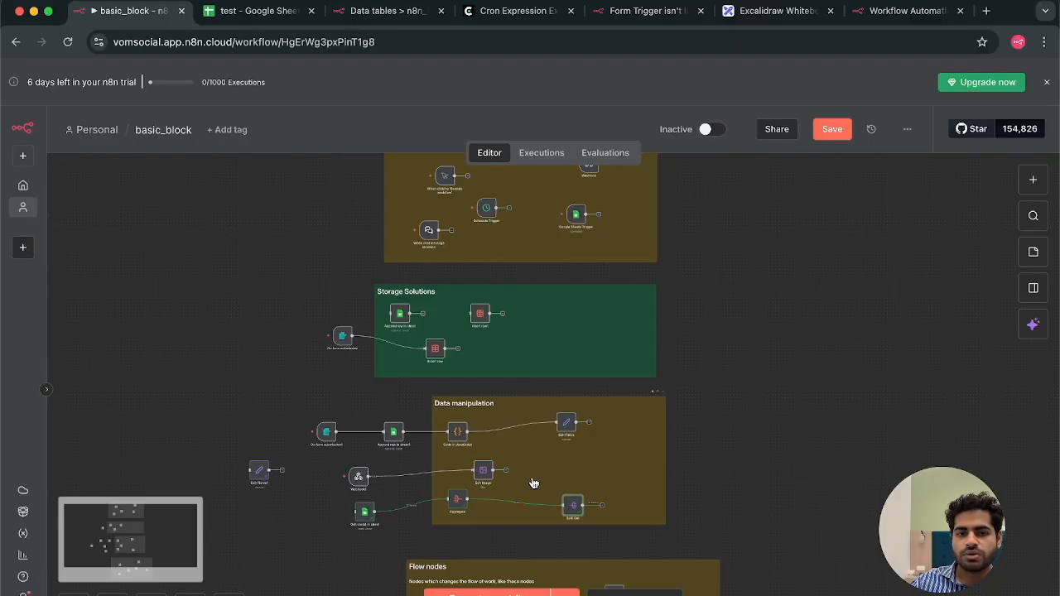
scroll(535, 478, up, 5)
scroll(534, 482, down, 4)
scroll(533, 480, up, 3)
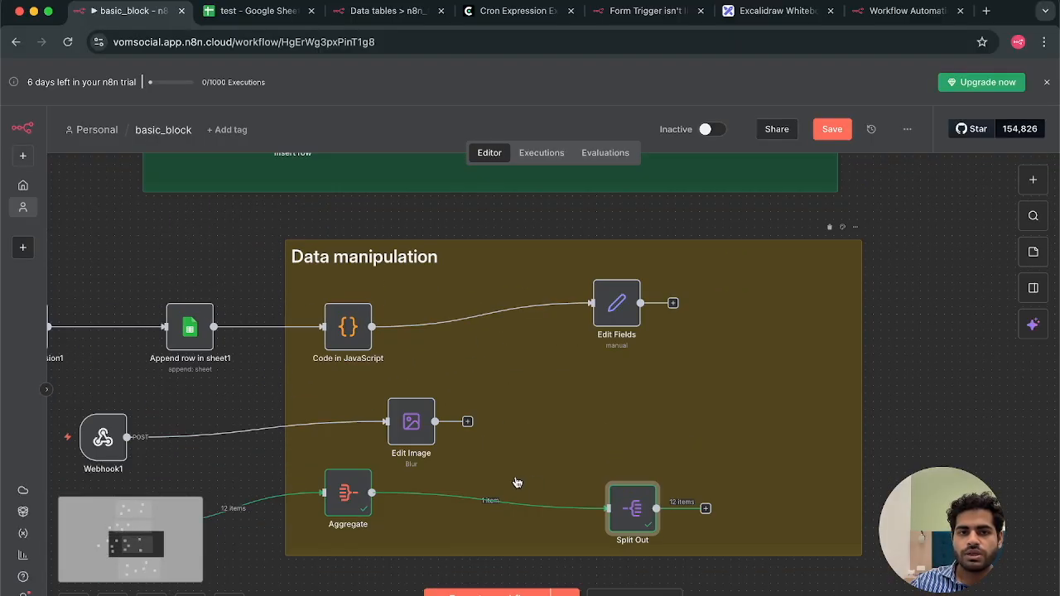